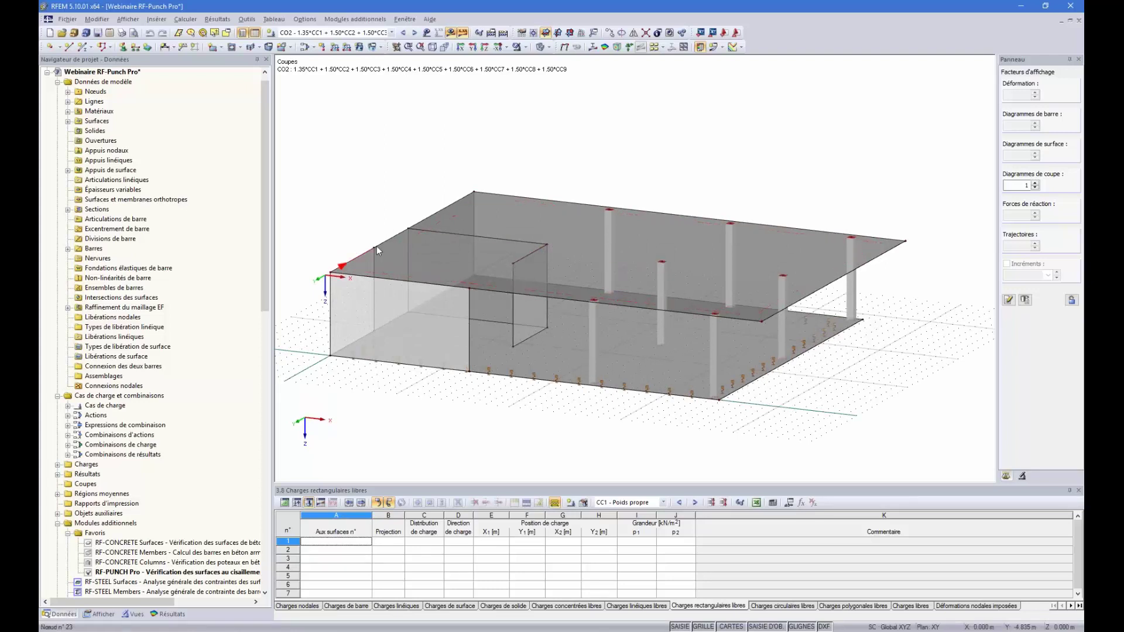
- Open the RF-PUNCH Pro add-on module for the slab model
middle_click_drag(433, 241, 507, 407, "ctrl")
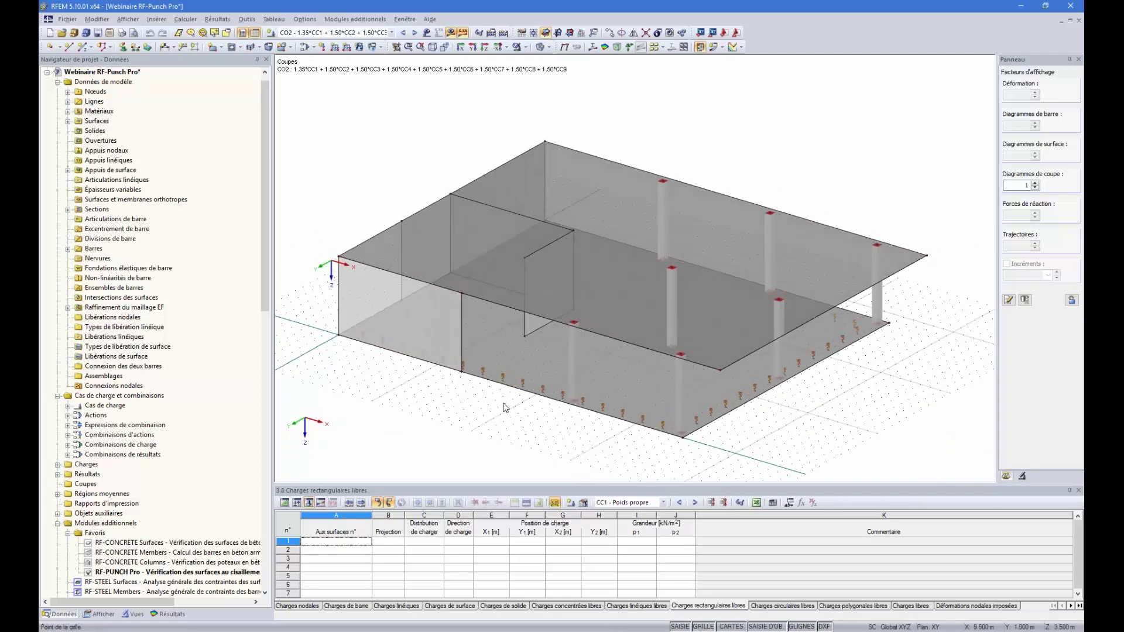
double_click(97, 573)
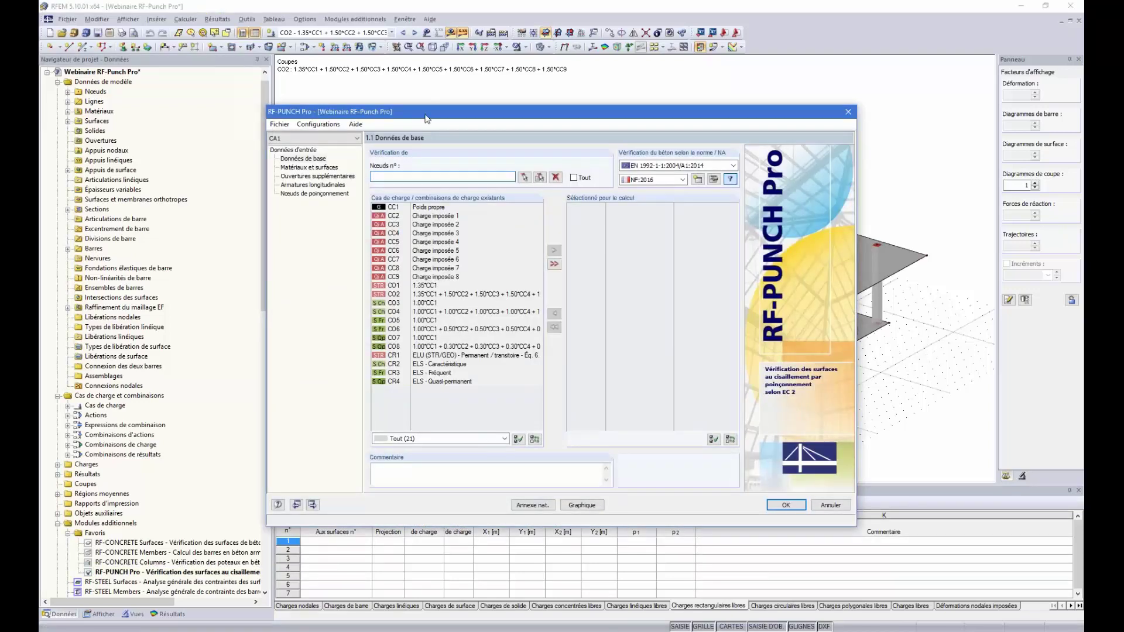
left_click_drag(421, 119, 487, 92)
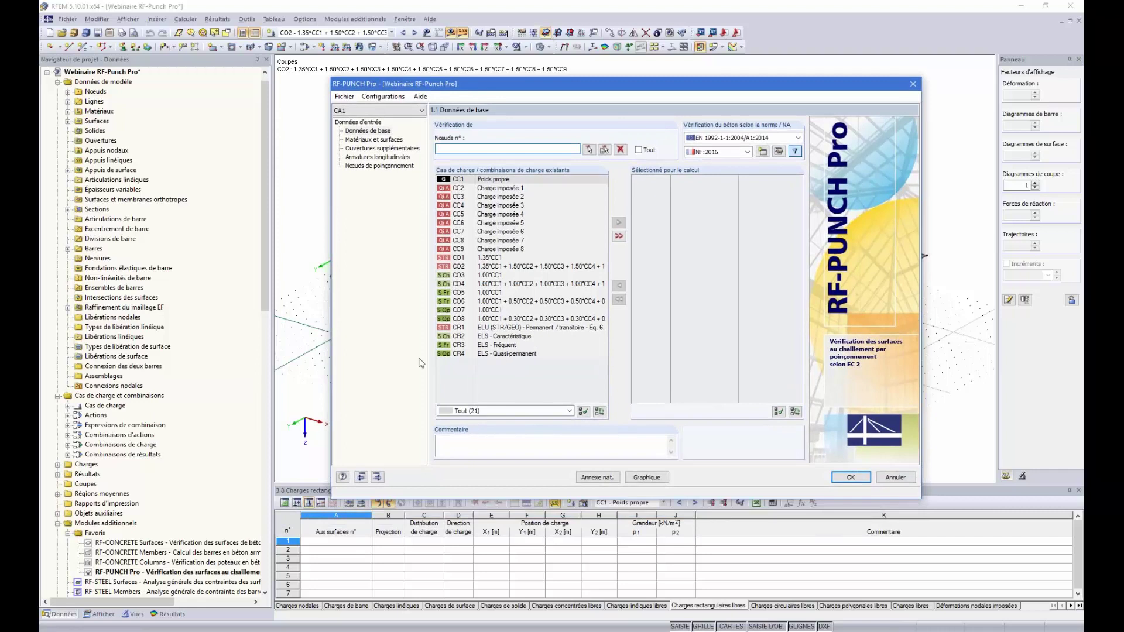
left_click_drag(517, 92, 493, 93)
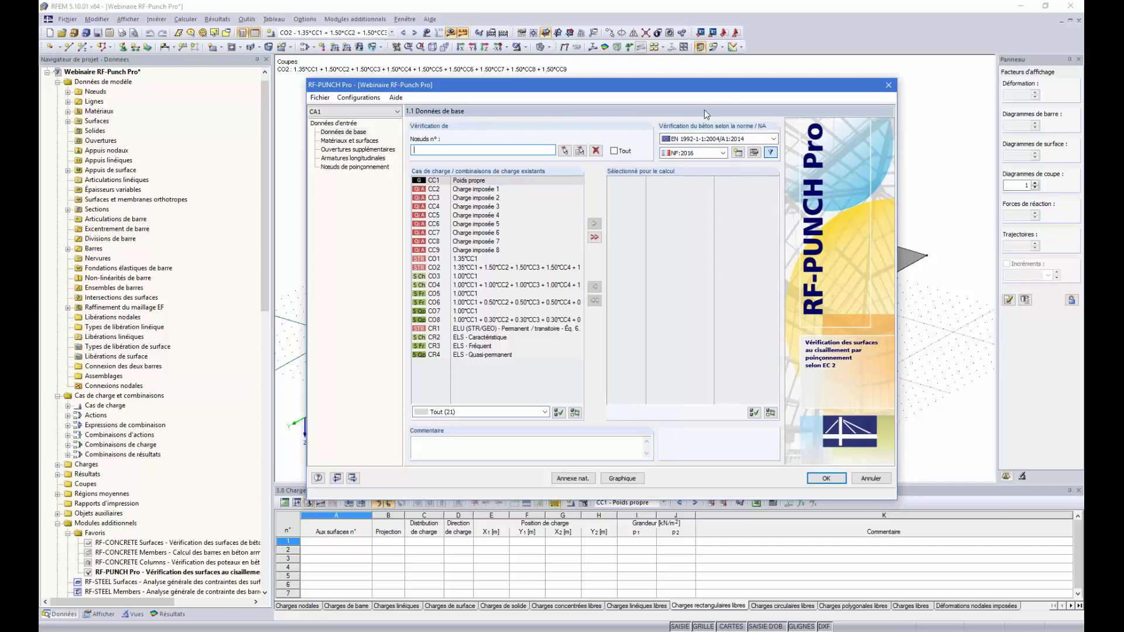
- Review the national annexes available for the EN 1992-1-1 concrete design standard, keeping NF:2016
left_click(724, 153)
left_click(724, 153)
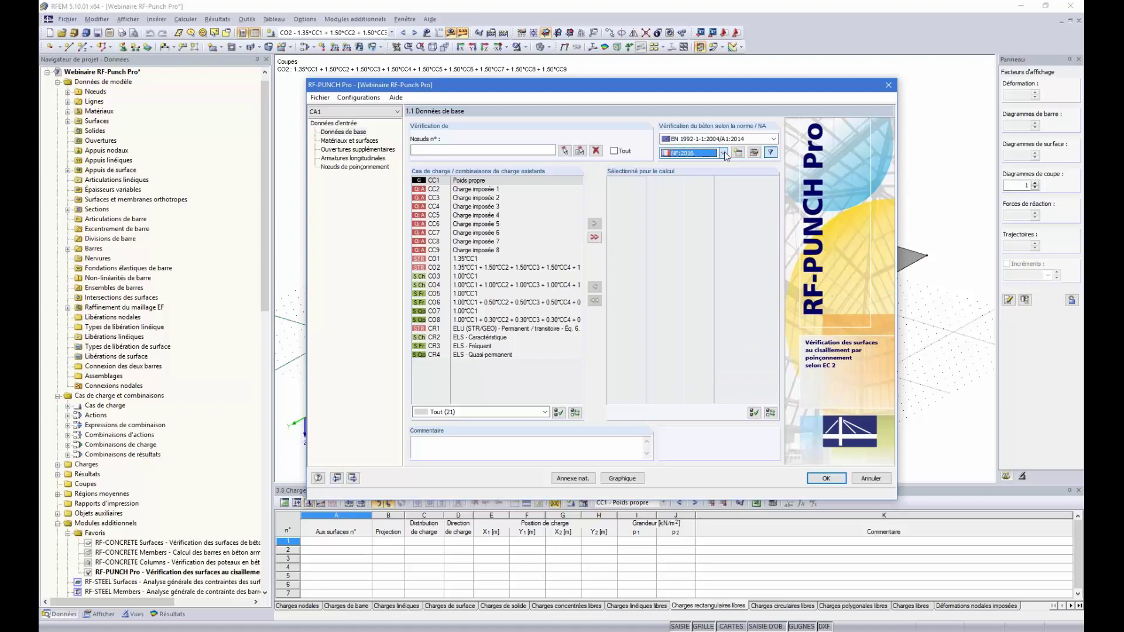
left_click(724, 153)
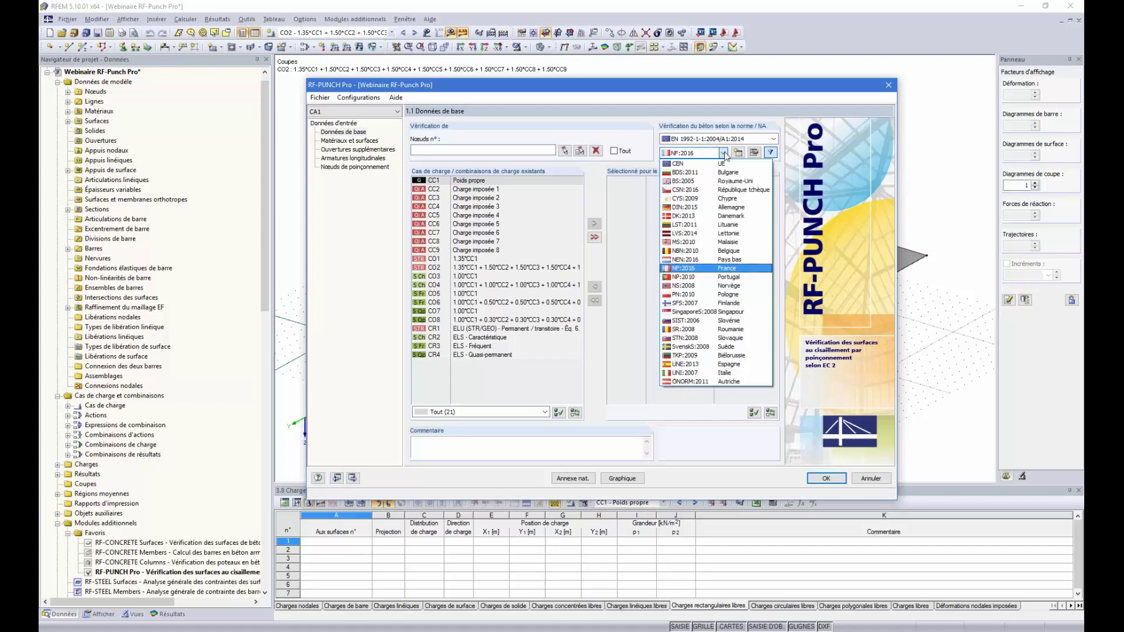
left_click(724, 153)
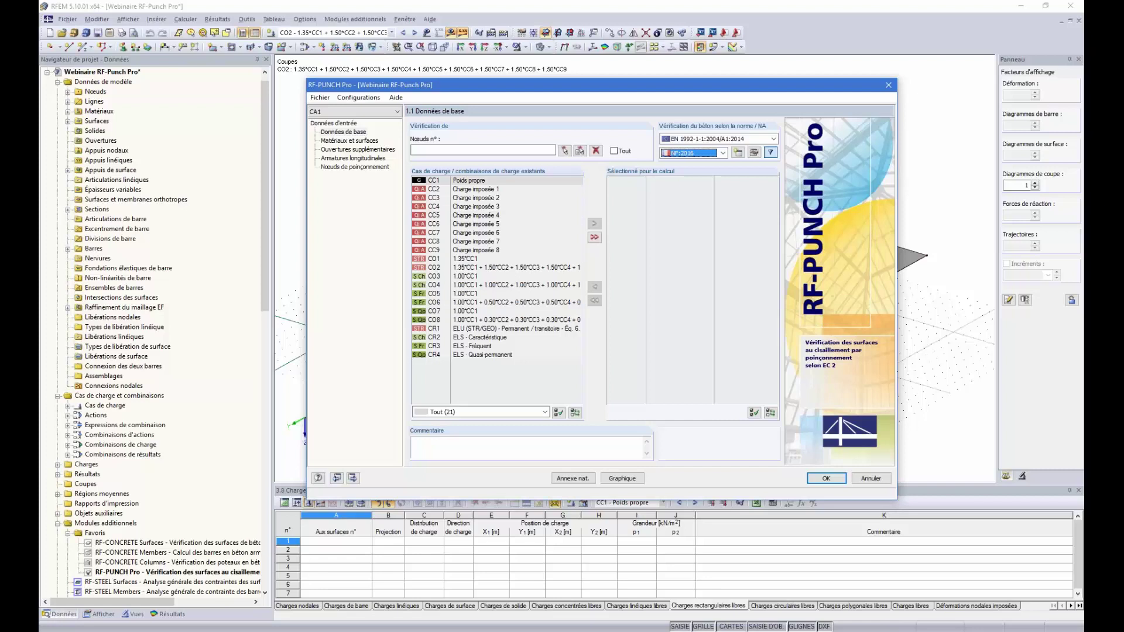
- Pick node 5, at the inner wall corner under the slab, graphically as the node for the punching design
left_click(566, 151)
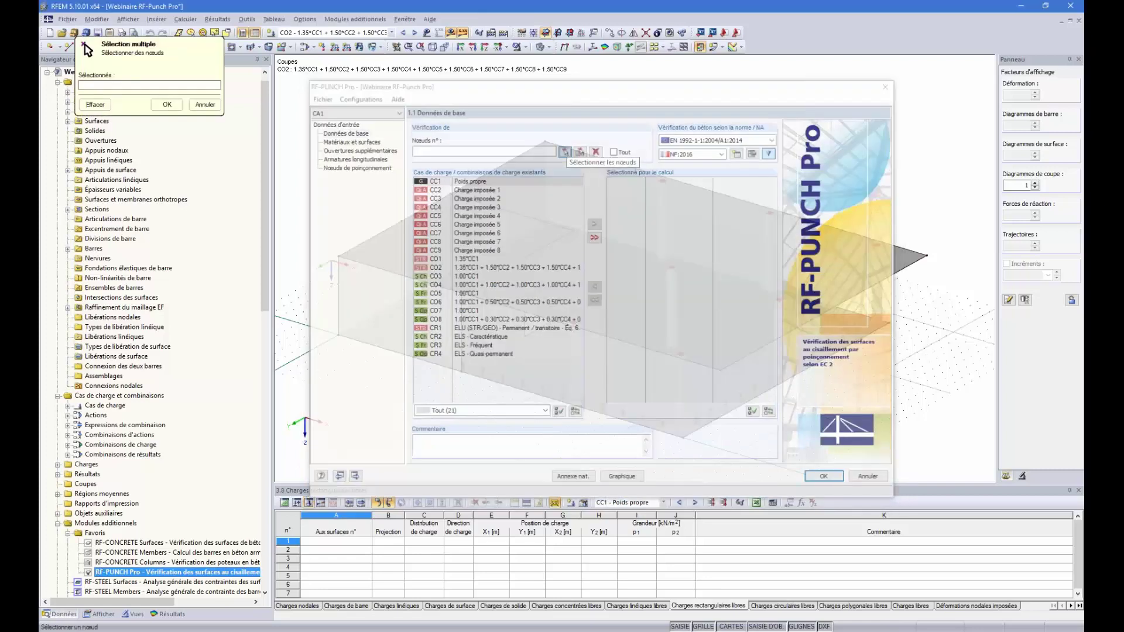
left_click(570, 226)
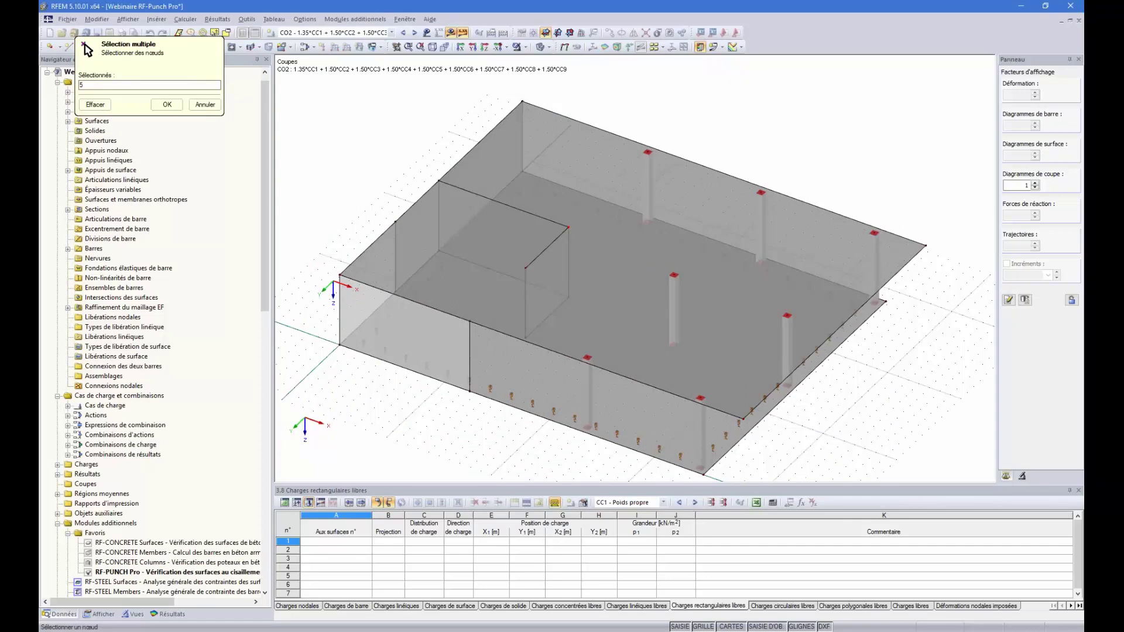
left_click(167, 105)
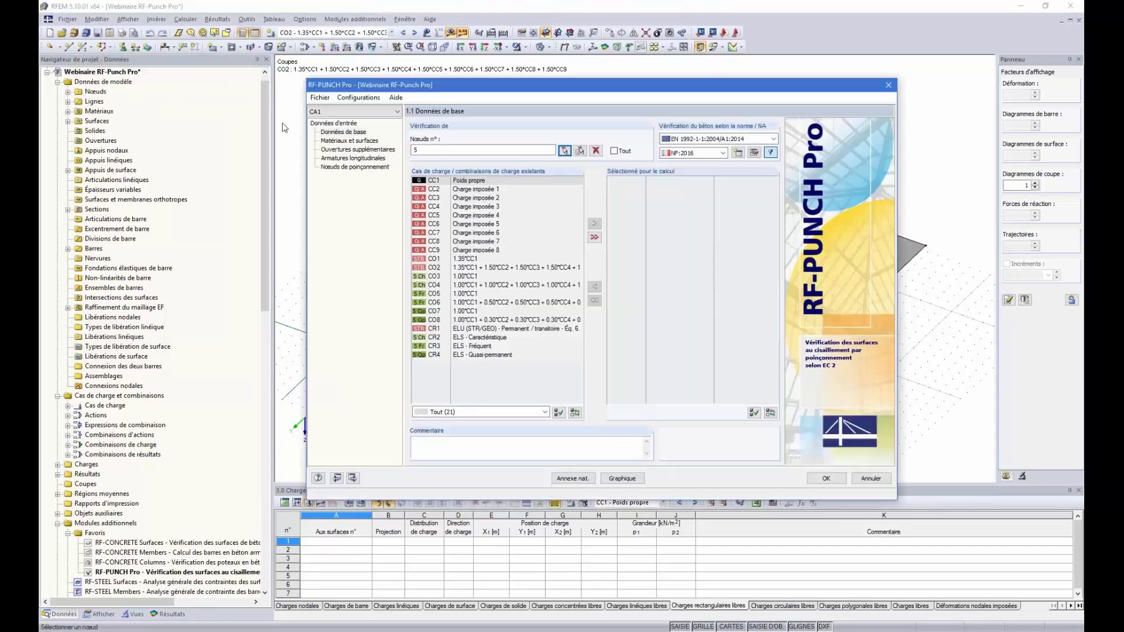
- Rename punching design case 1 as "Angle de voile"
left_click(322, 113)
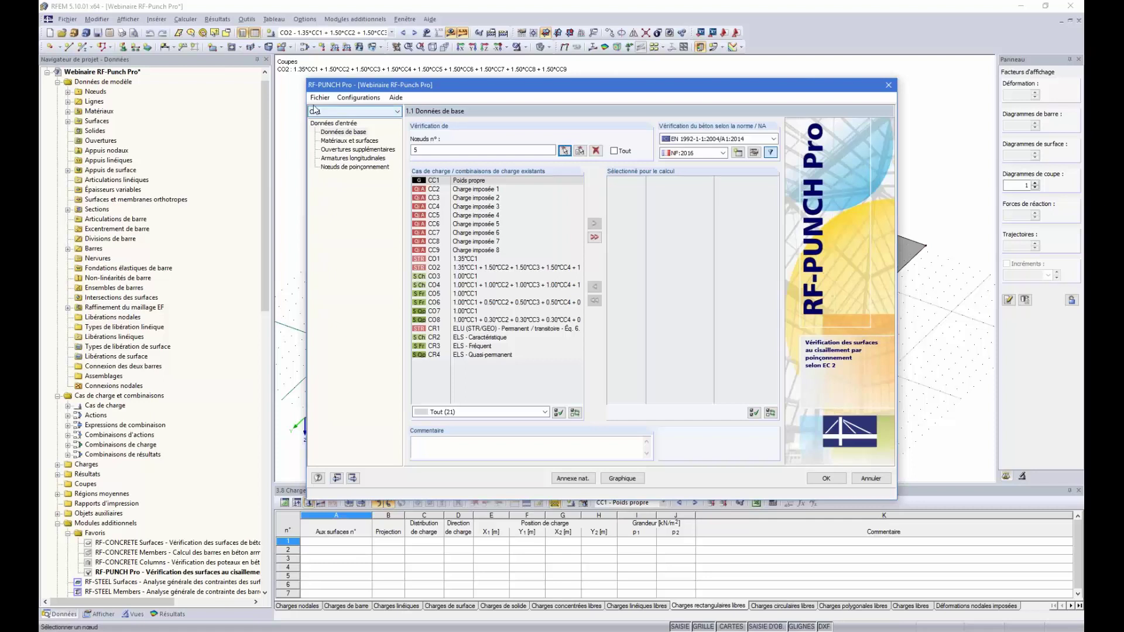
left_click(321, 98)
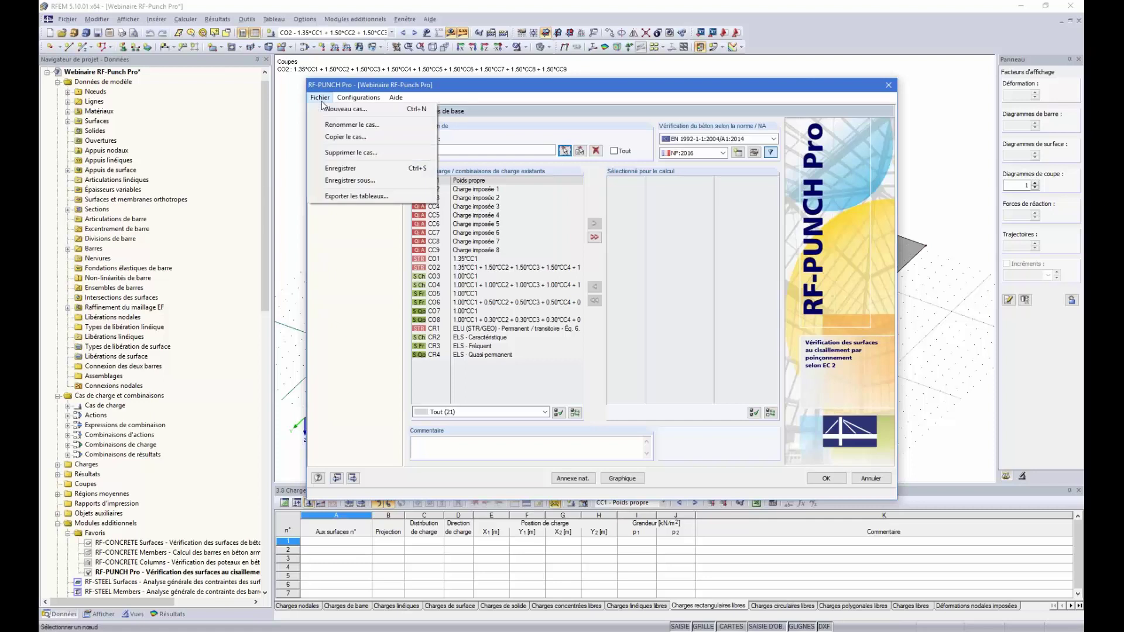
left_click(349, 125)
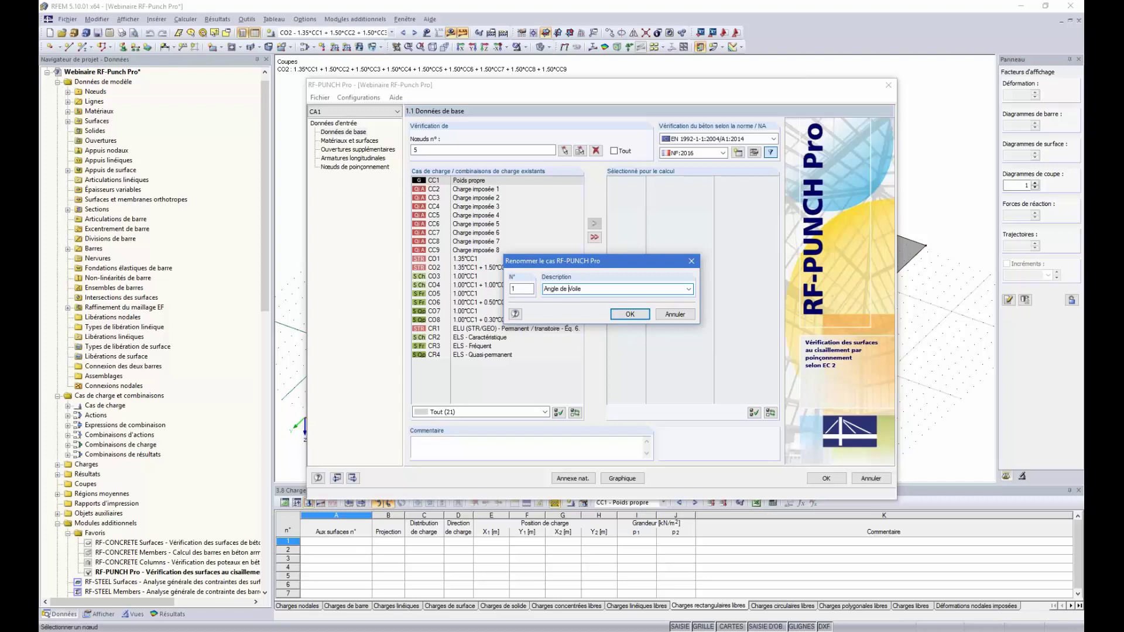
left_click(635, 318)
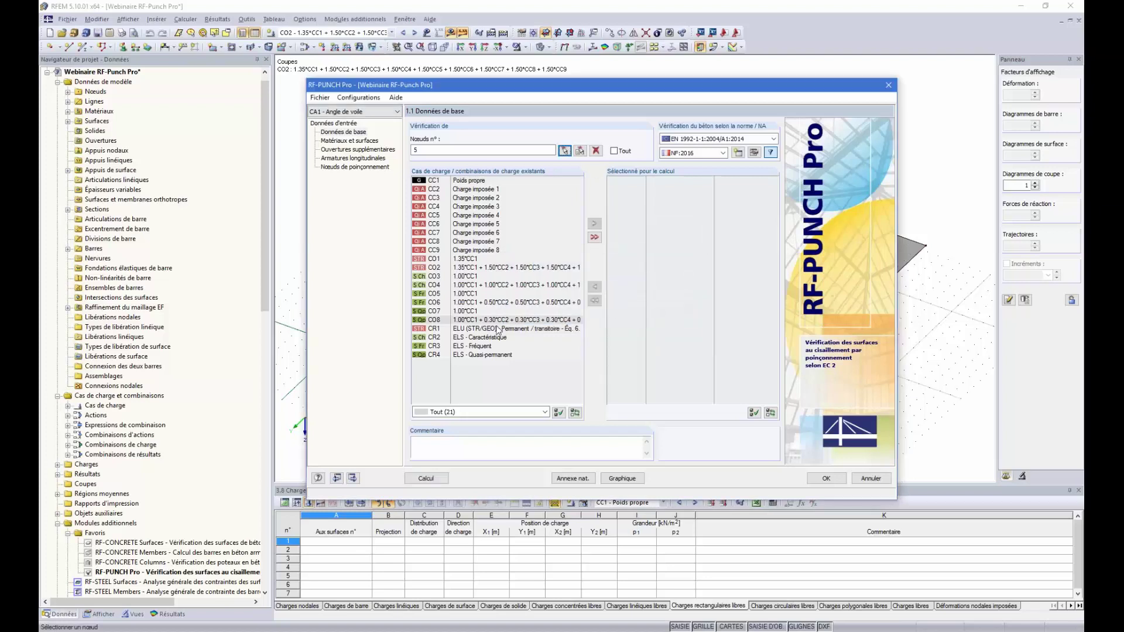
- Add load combination CO2 to the design and review the case's materials and surfaces data
double_click(463, 269)
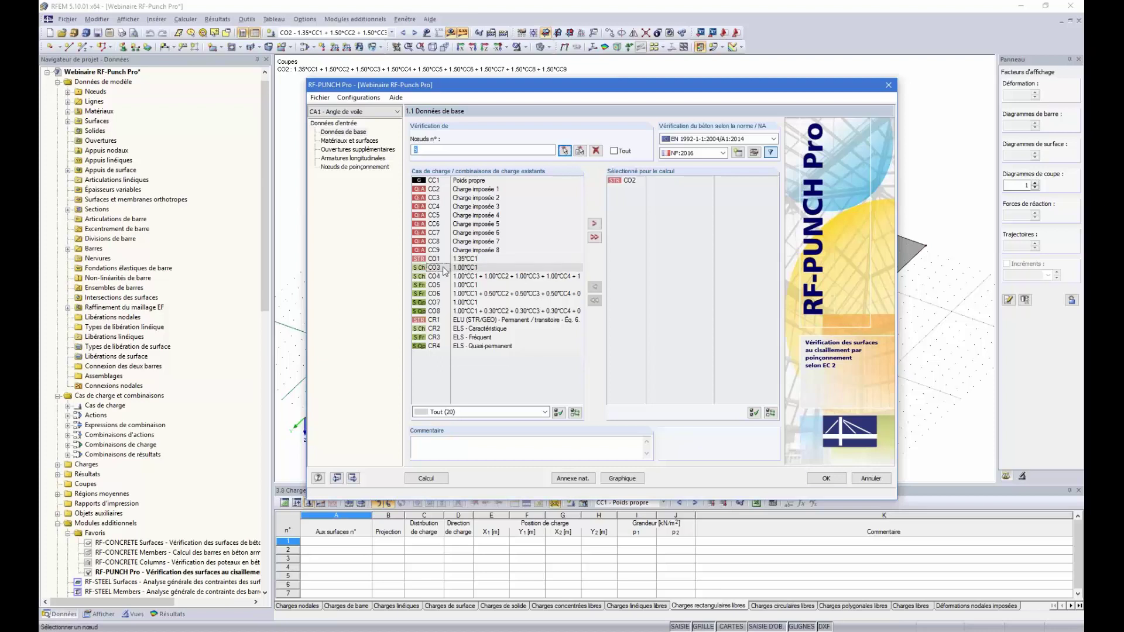
left_click(346, 141)
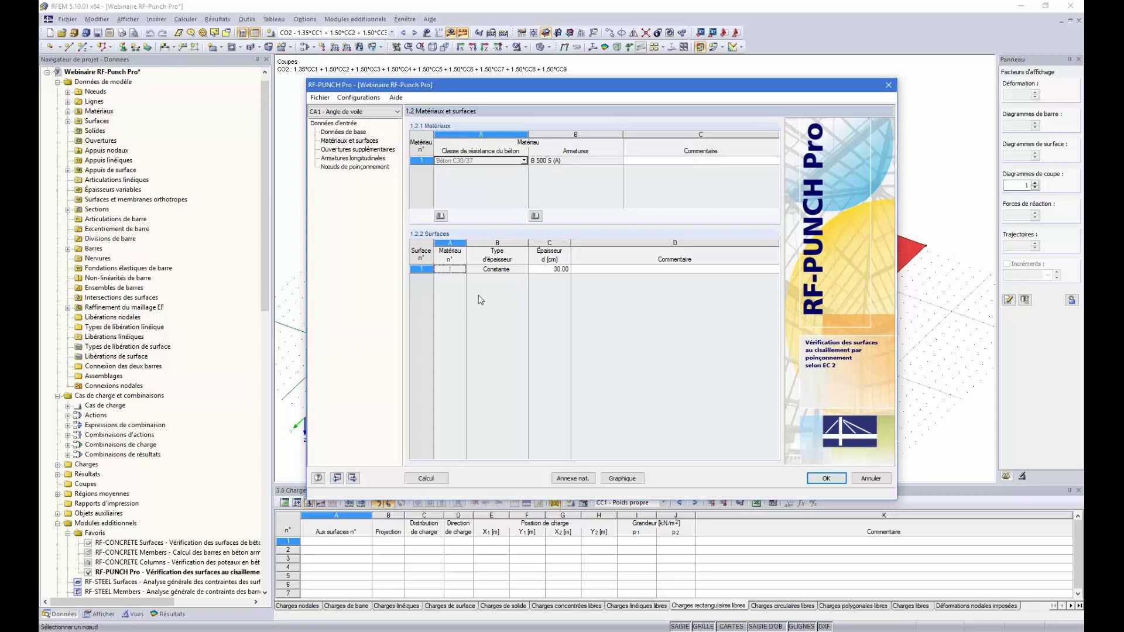
left_click_drag(495, 92, 461, 102)
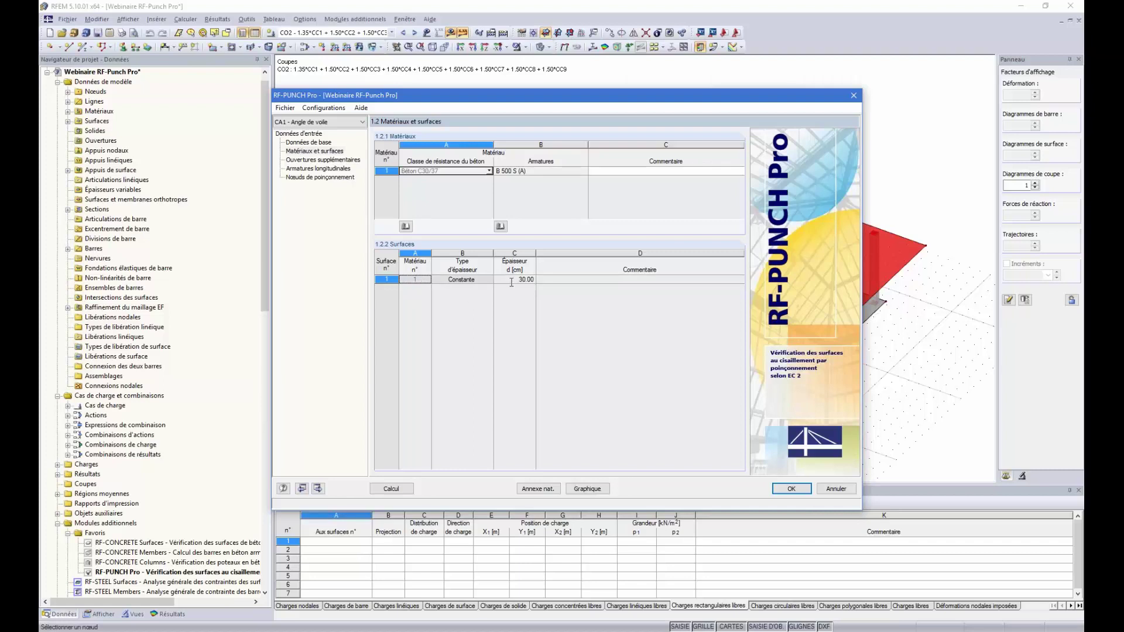
- Define the first additional opening with the slab, surface 1, as its reference surface, picked in the model
left_click(329, 160)
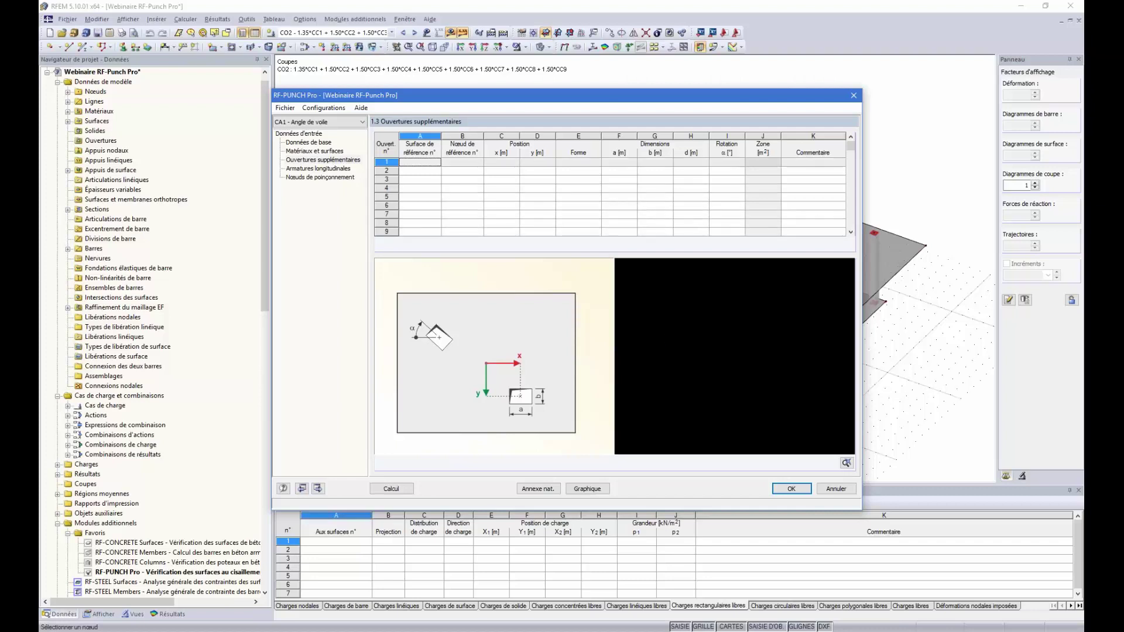
left_click(426, 162)
left_click(437, 162)
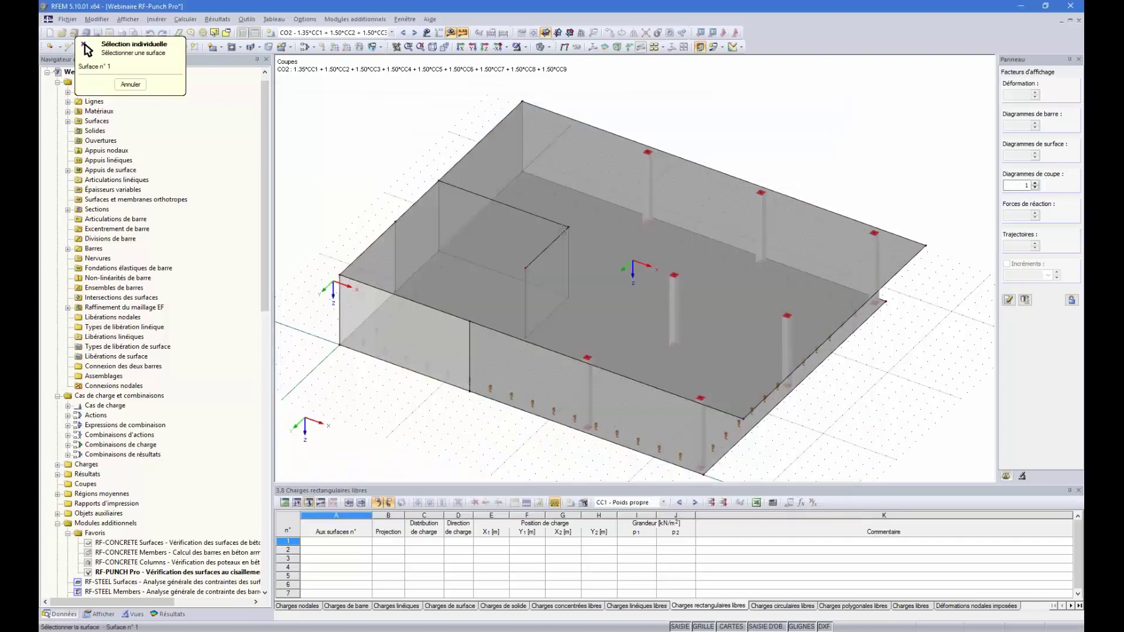
left_click(568, 226)
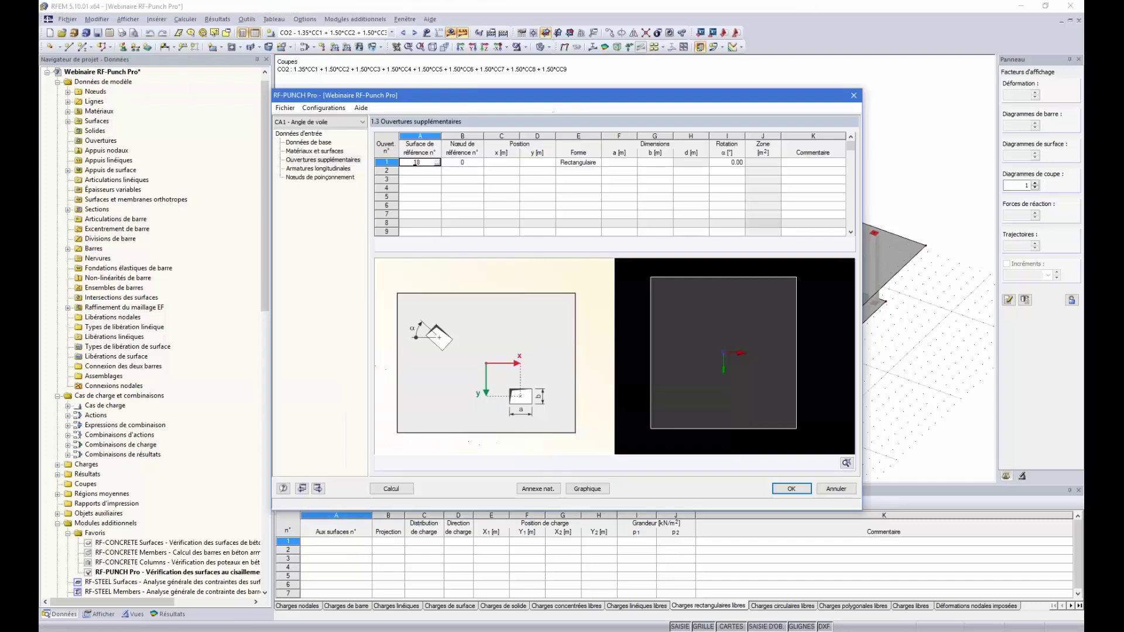
left_click(437, 164)
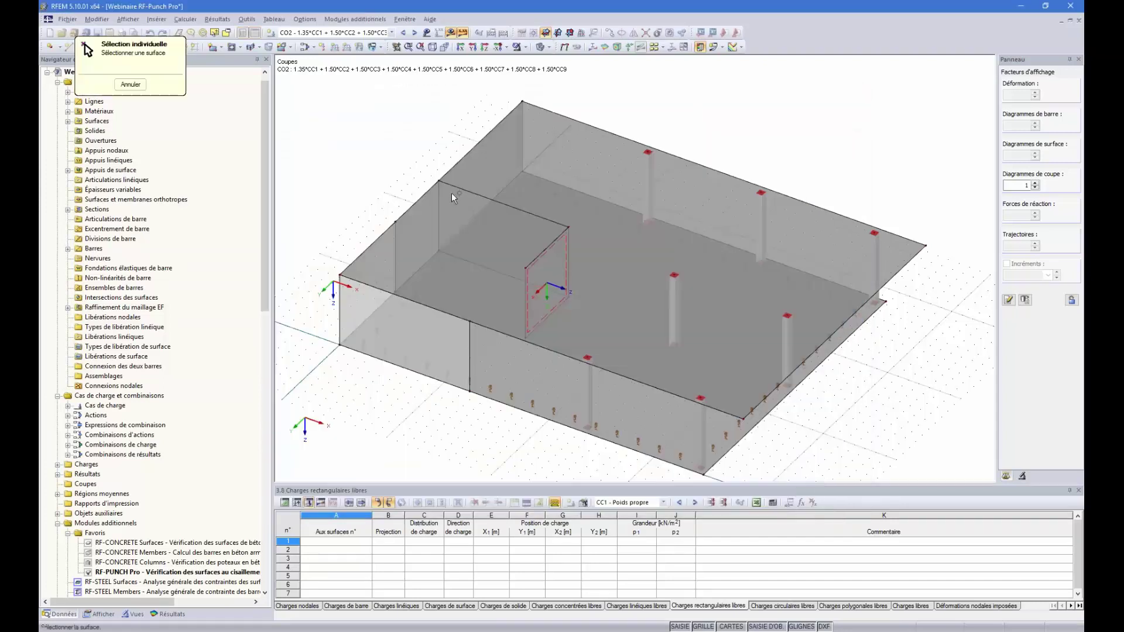
left_click(451, 192)
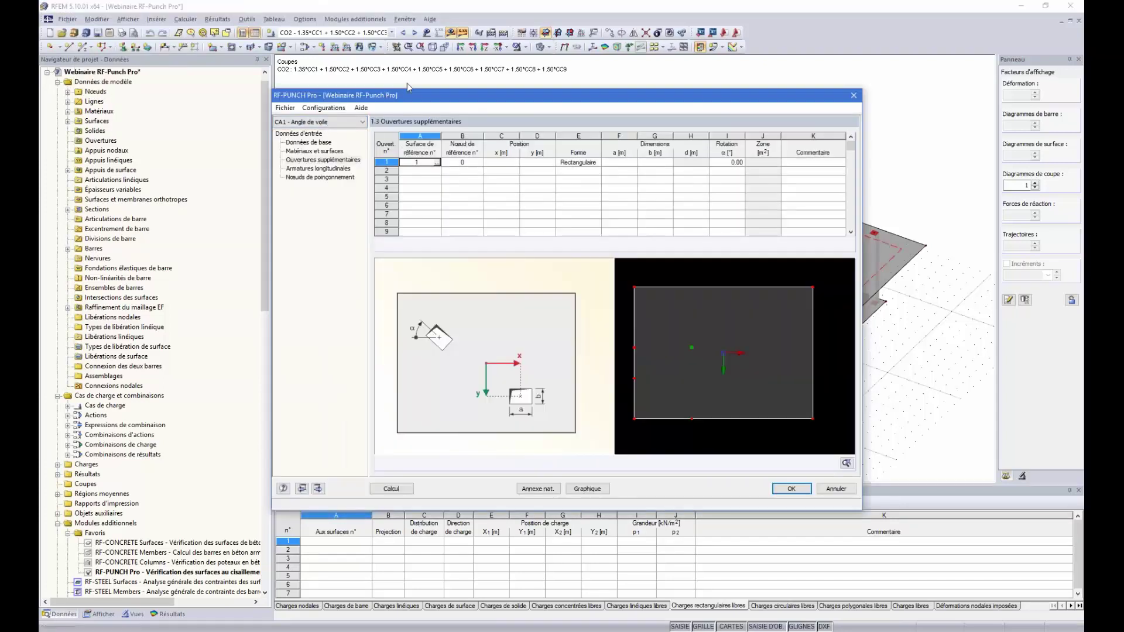
- Set the opening's reference node to node 5 by picking the wall corner in the model
left_click_drag(412, 95, 439, 157)
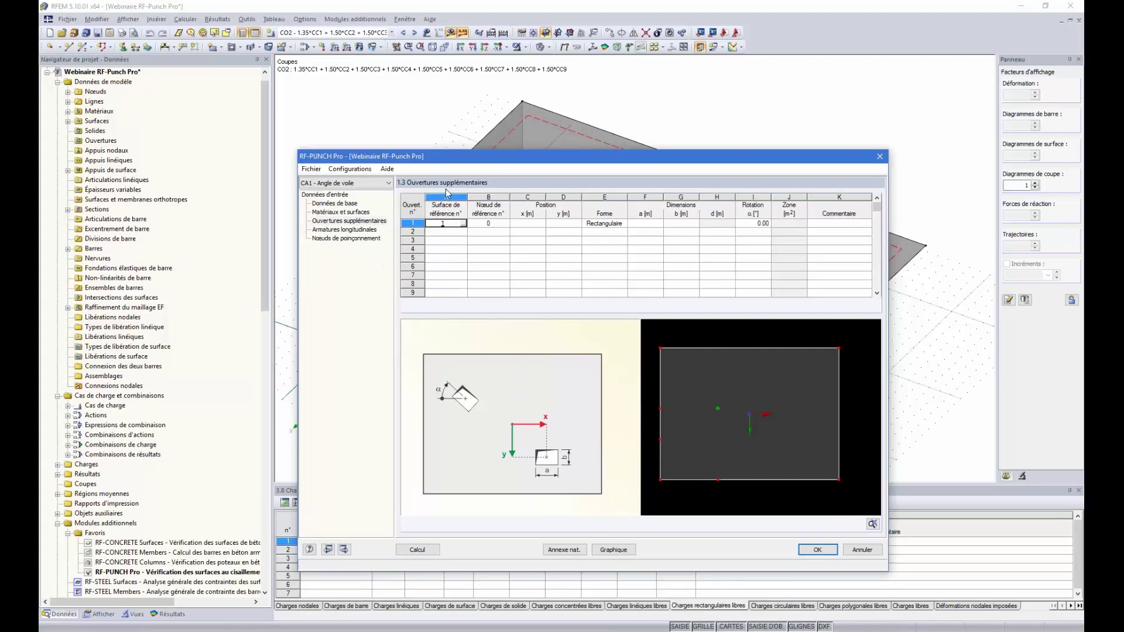
left_click(506, 223)
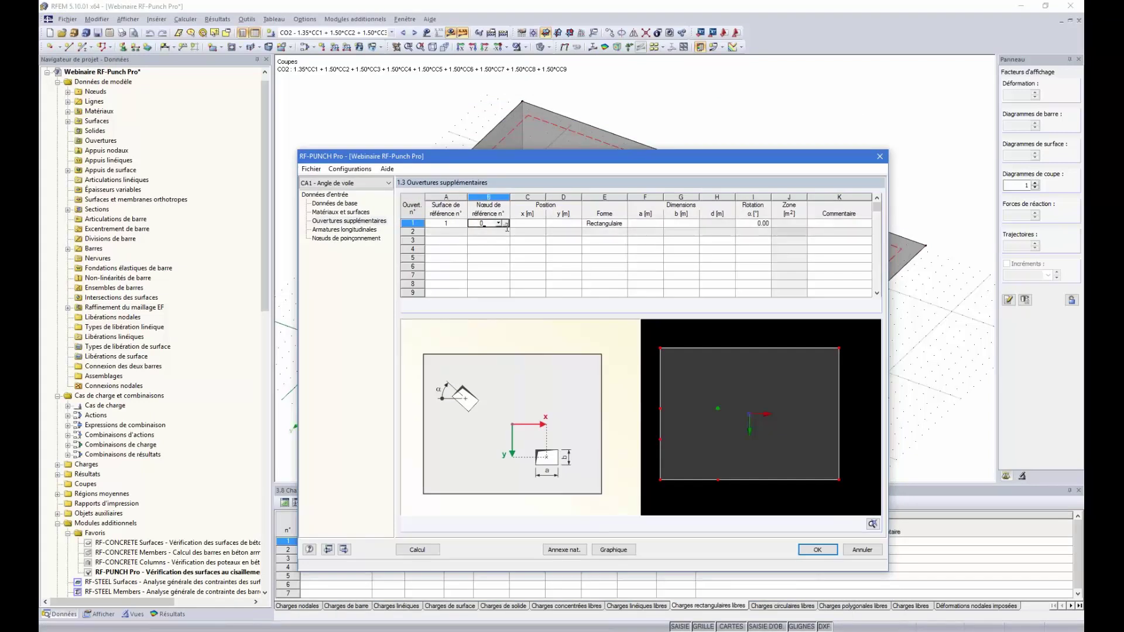
left_click(507, 223)
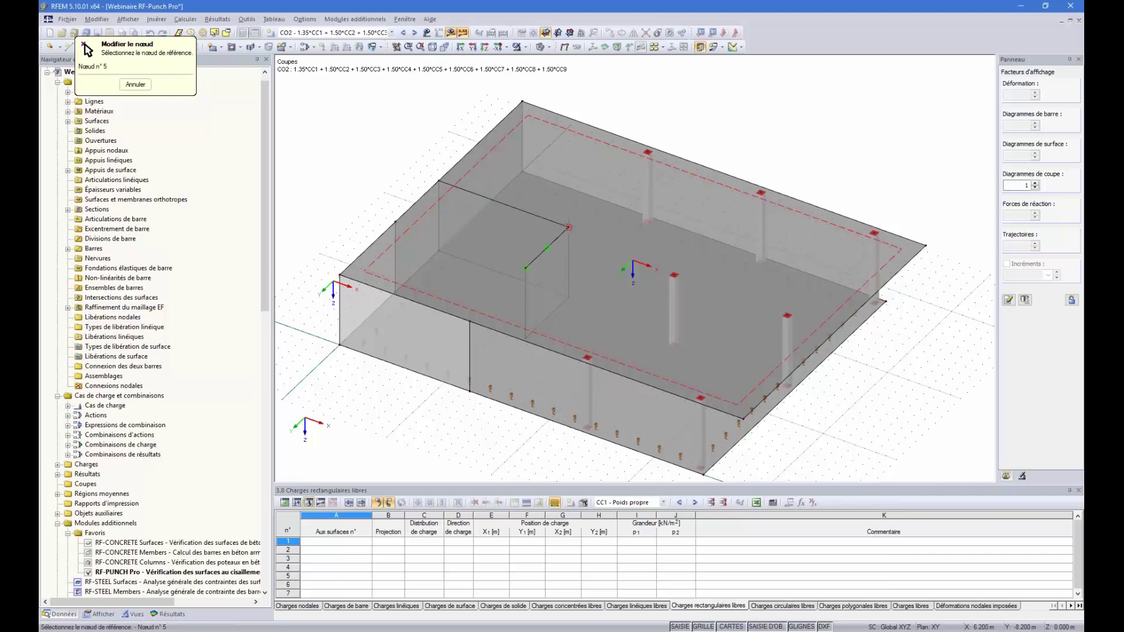
left_click(569, 227)
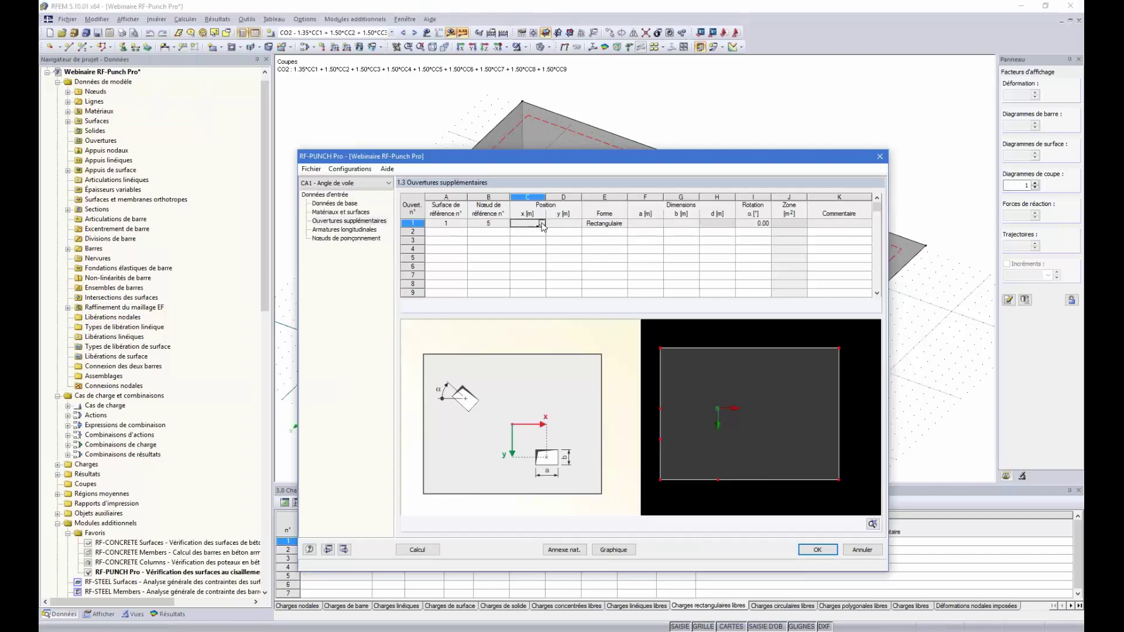
- Position the opening at x = 1 m and y = 1 m from its reference node
left_click(541, 224)
left_click(572, 239)
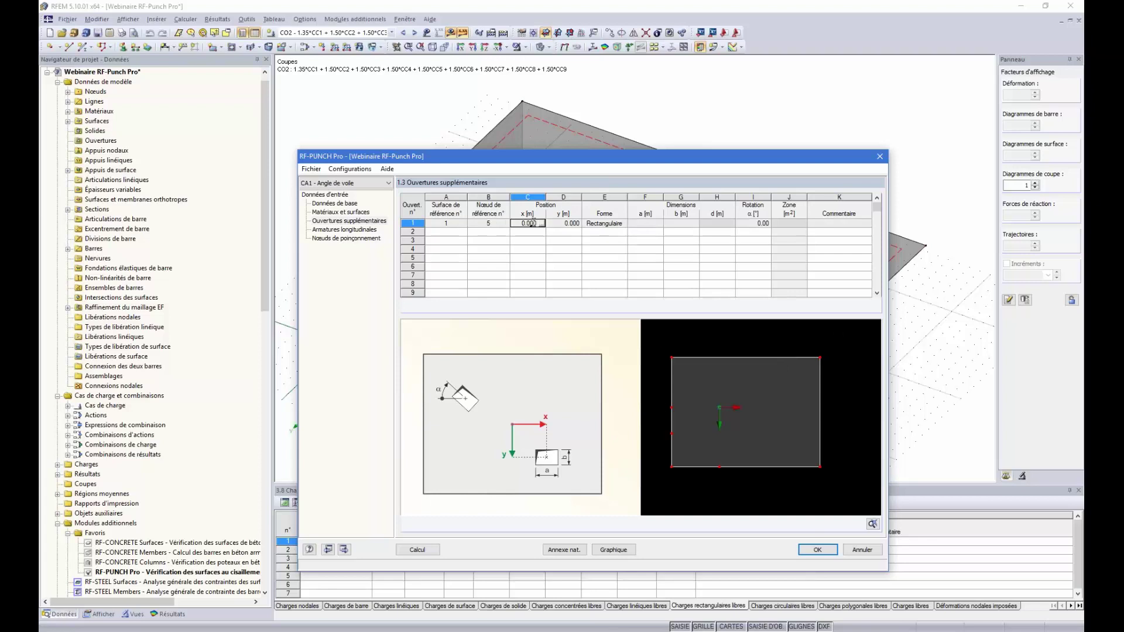
double_click(533, 223)
type("1")
double_click(566, 224)
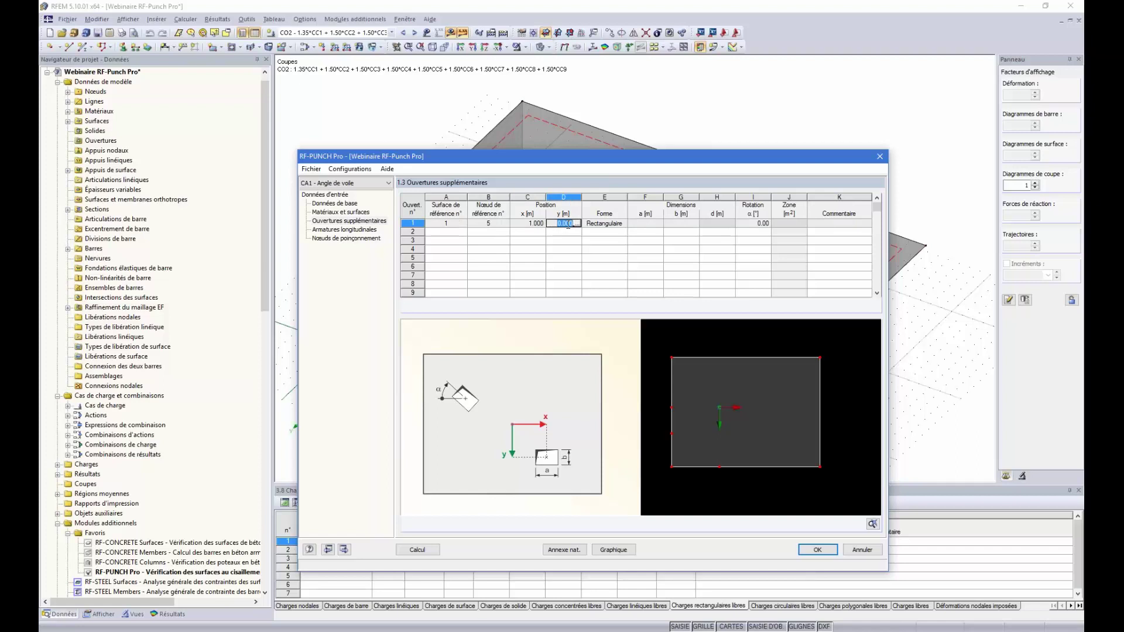
type("1")
key("Return")
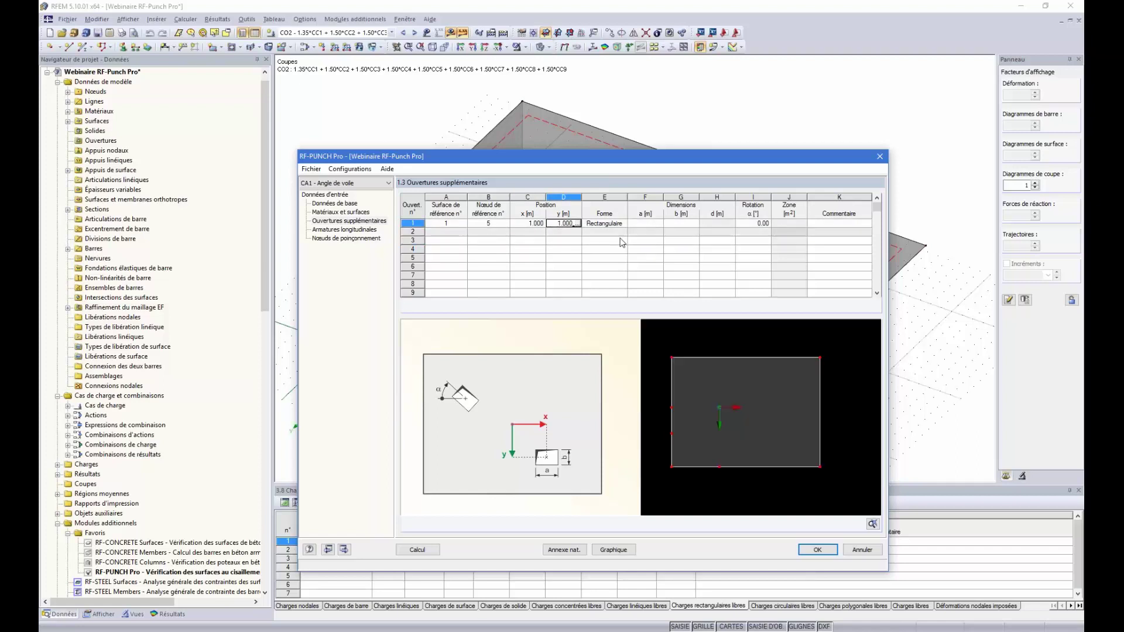
- Set the rectangular opening's dimensions a and b to 1 m each and inspect it in the preview
double_click(652, 223)
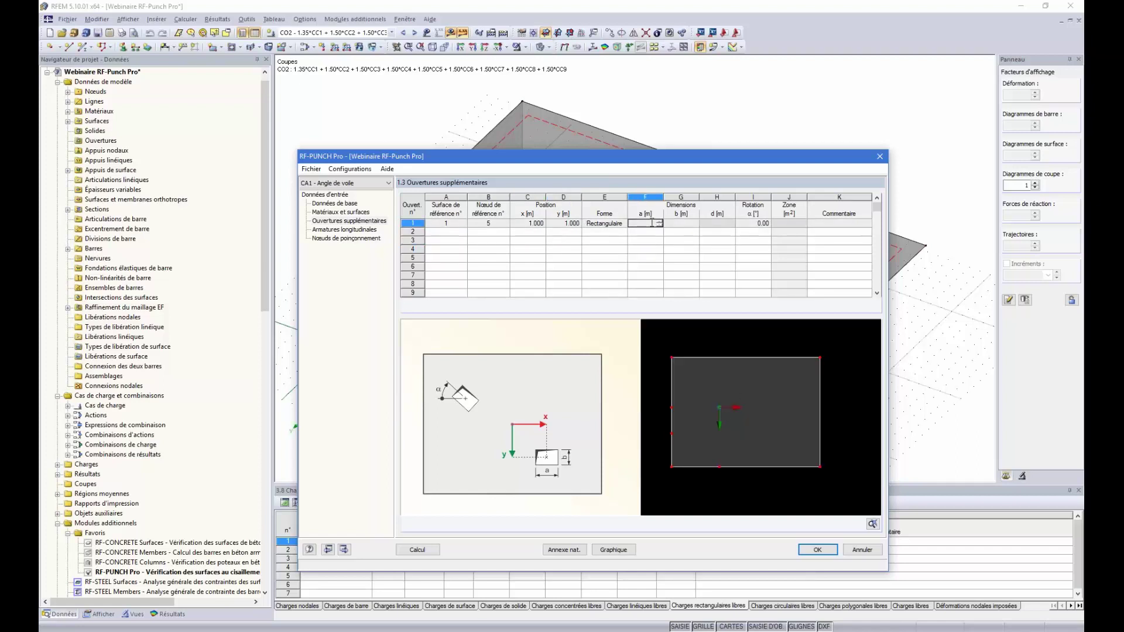
type("1")
key("Return")
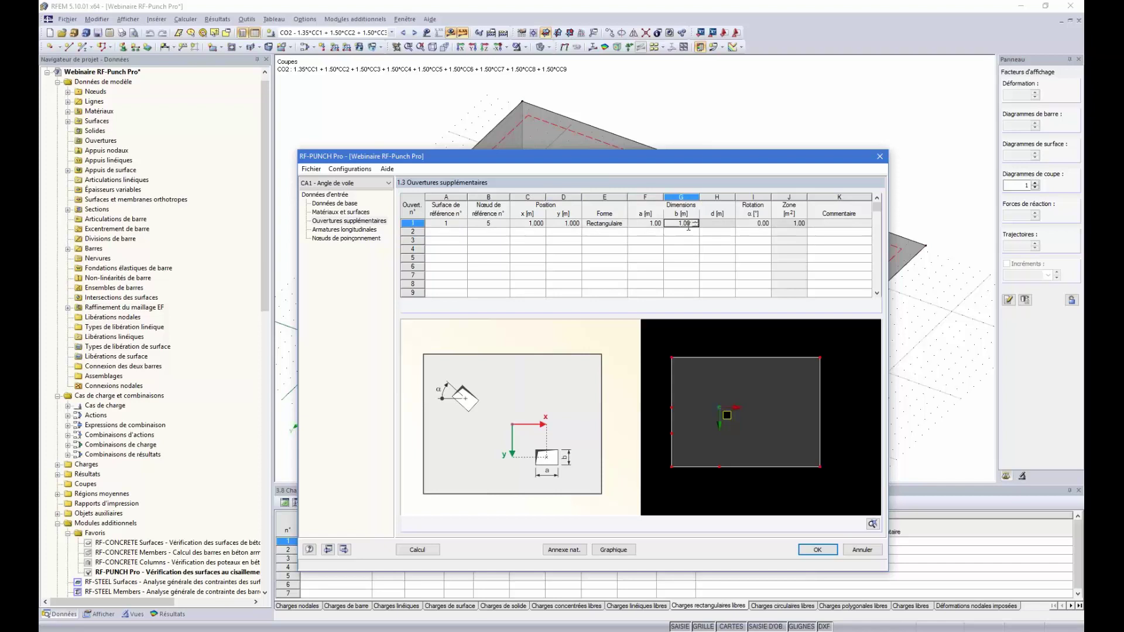
scroll(722, 399, "up", 3)
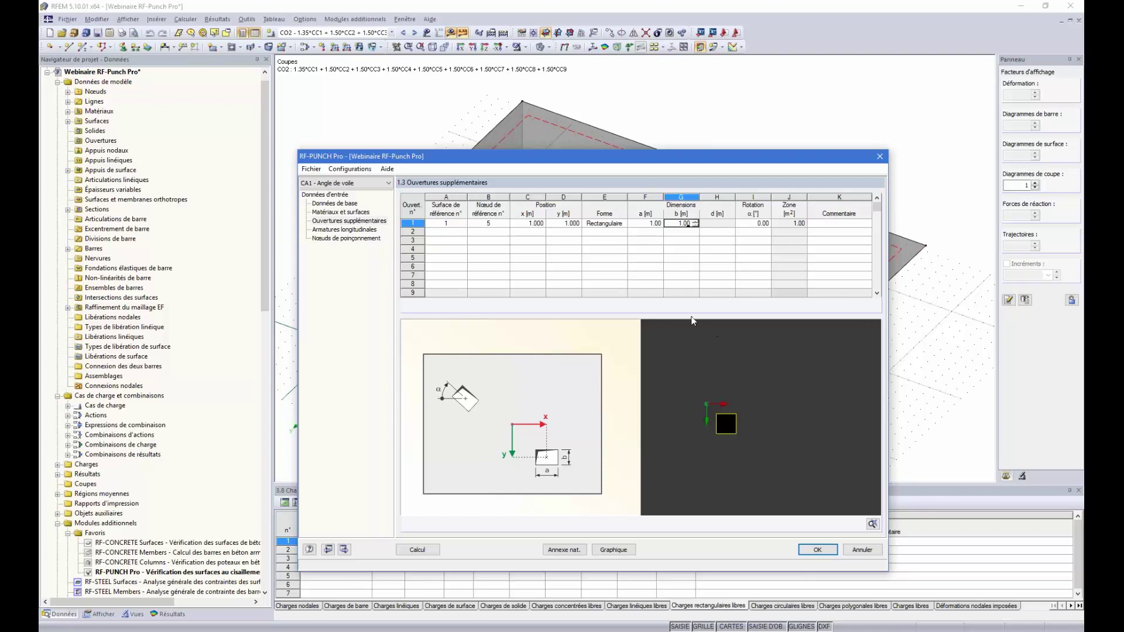
left_click(681, 275)
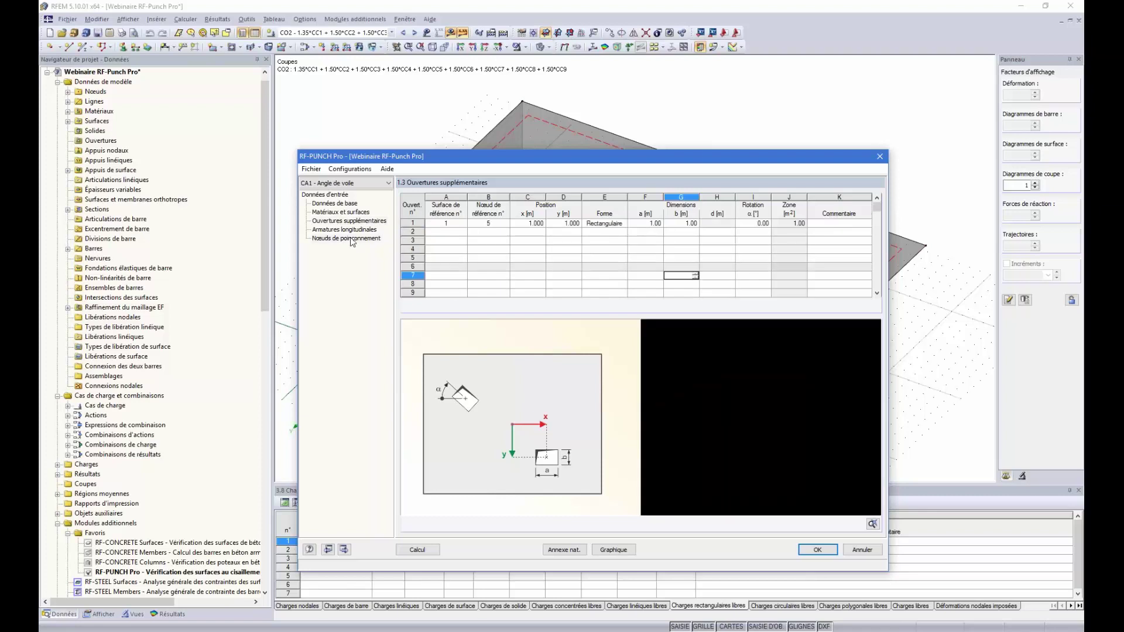
- Examine the punching node's details and the opening's location relative to the wall corner, returning to the additional openings data
left_click(352, 238)
middle_click_drag(809, 455, 760, 416)
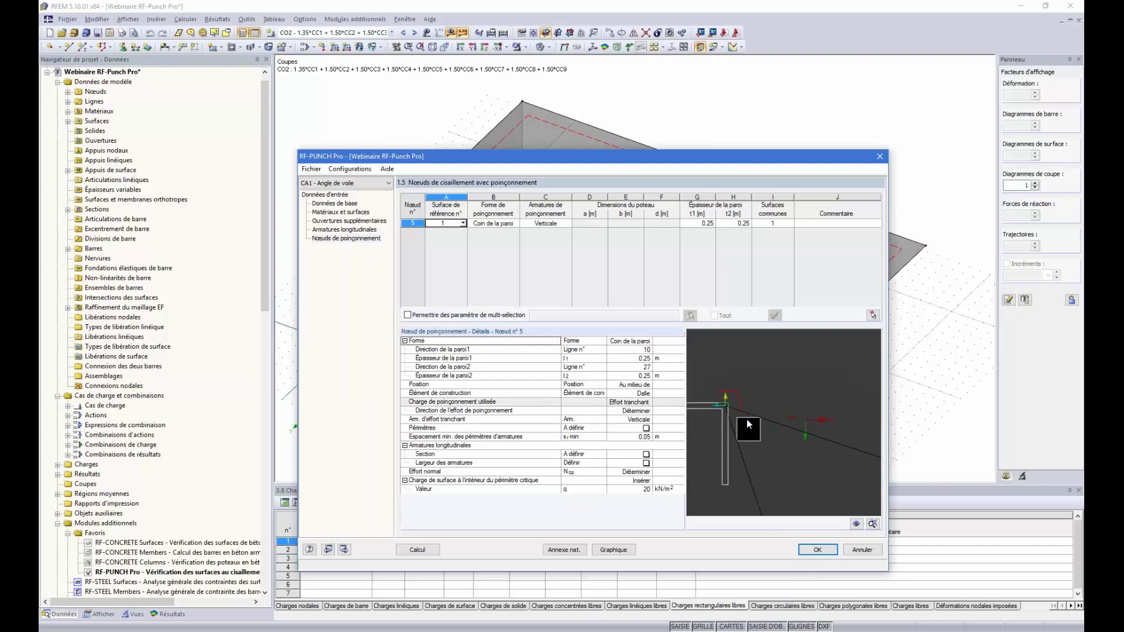
scroll(747, 419, "up", 1)
left_click(346, 221)
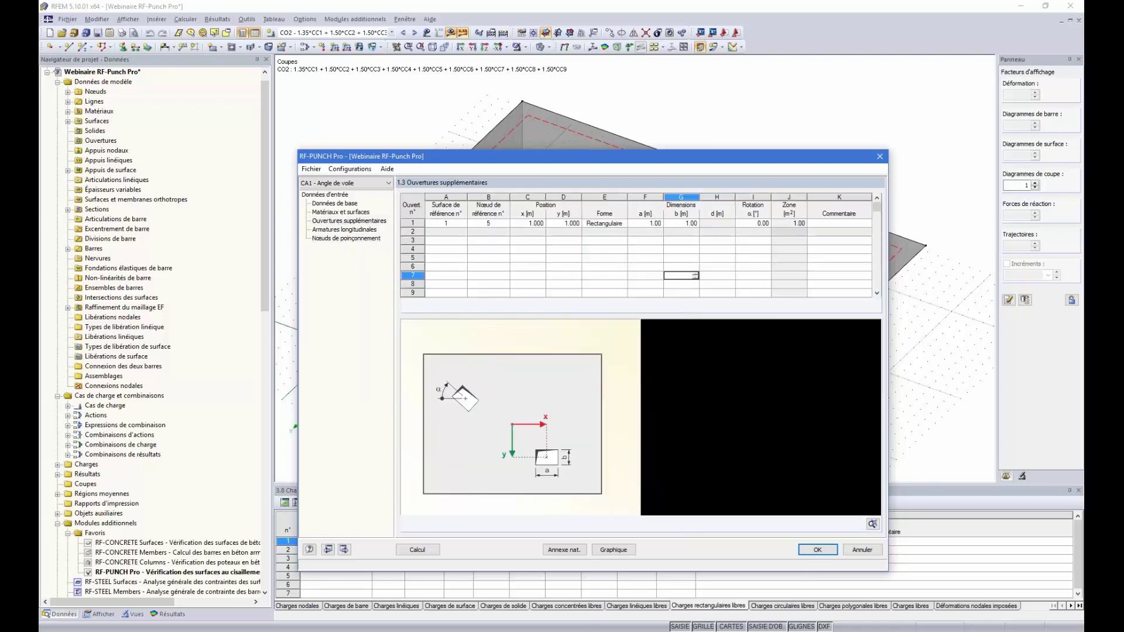
- Delete the rectangular opening defined in the first row of the additional openings table
left_click(404, 222)
key("Delete")
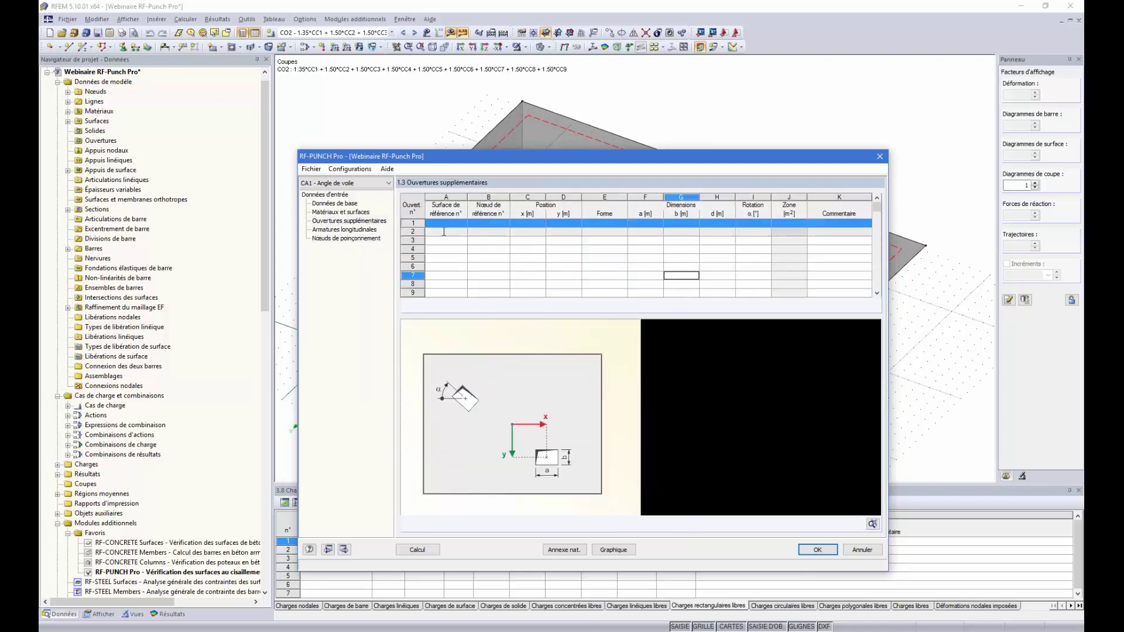
left_click(474, 231)
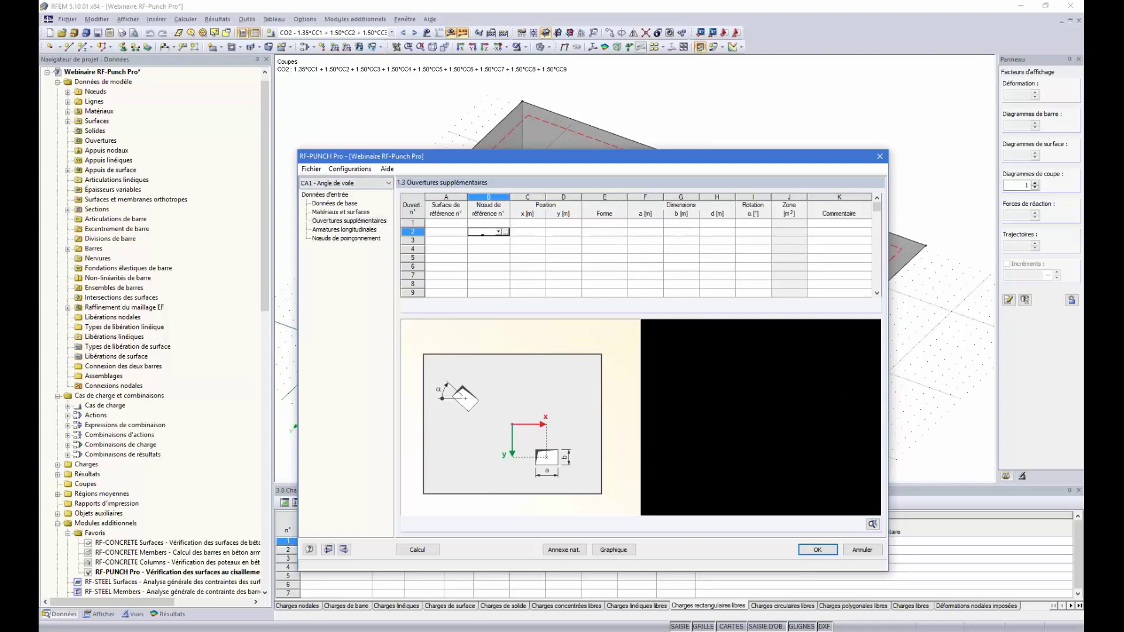
left_click_drag(487, 157, 487, 277)
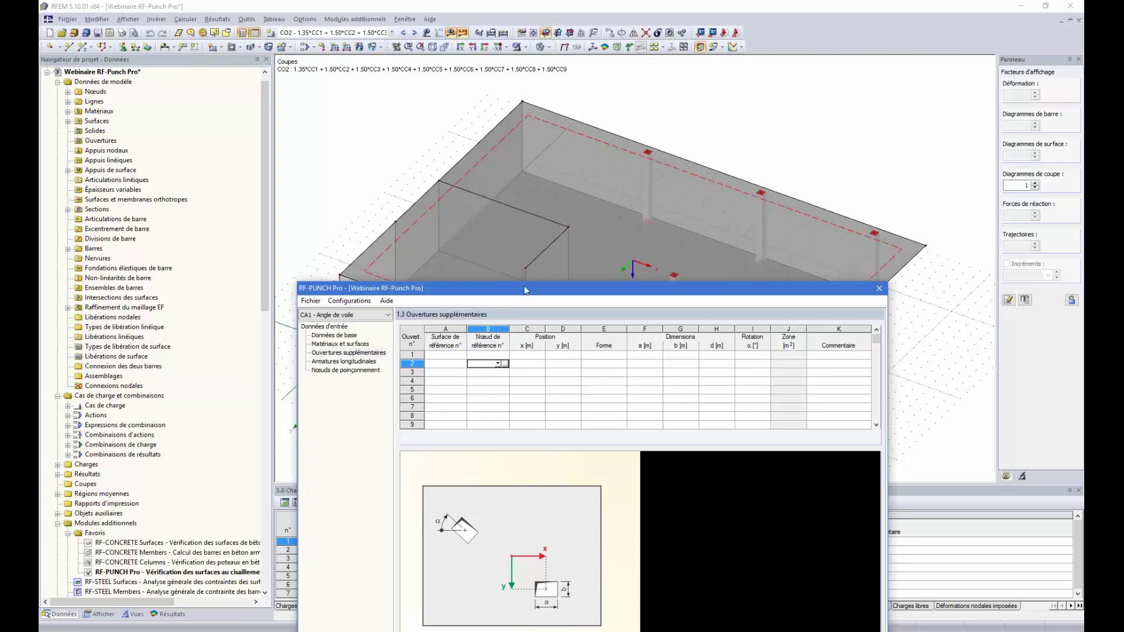
left_click_drag(524, 287, 519, 185)
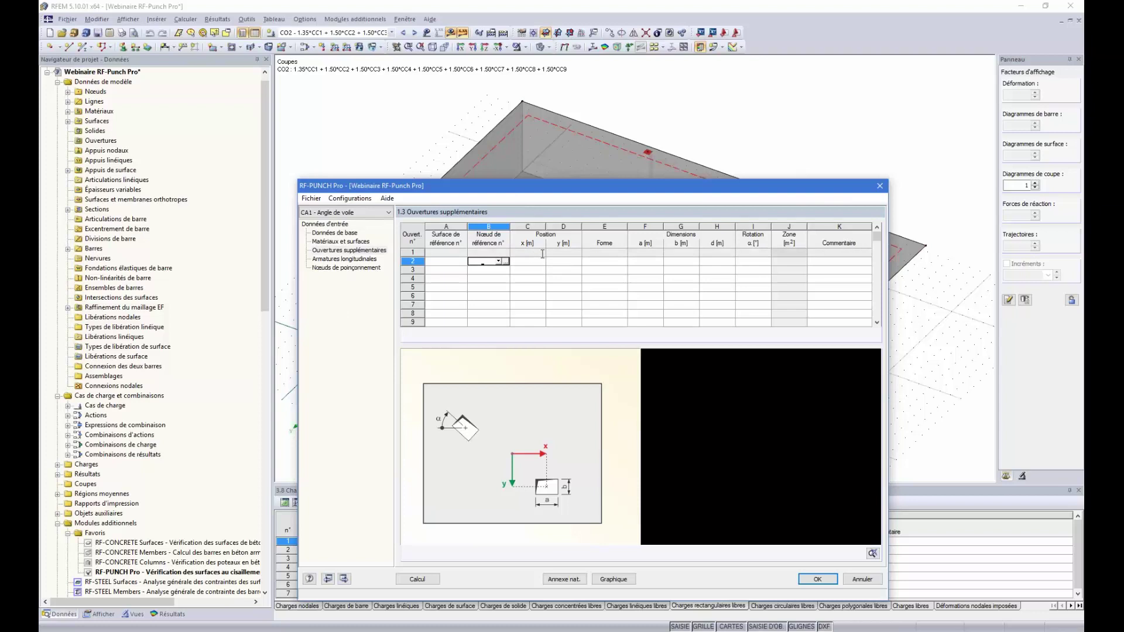
left_click_drag(515, 187, 517, 287)
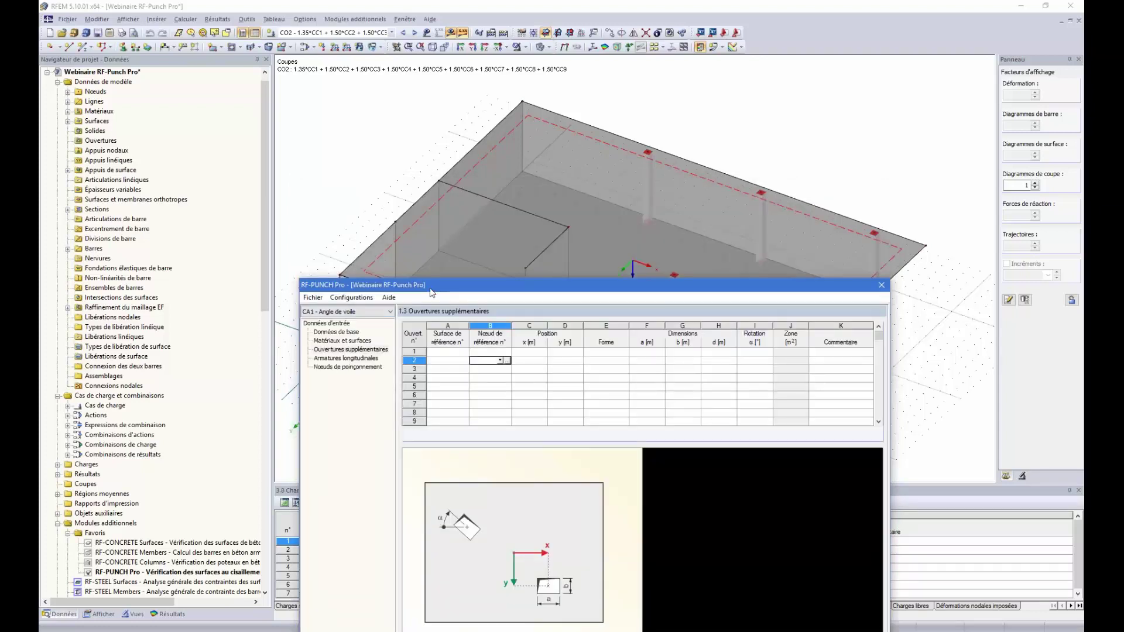
left_click_drag(427, 289, 436, 123)
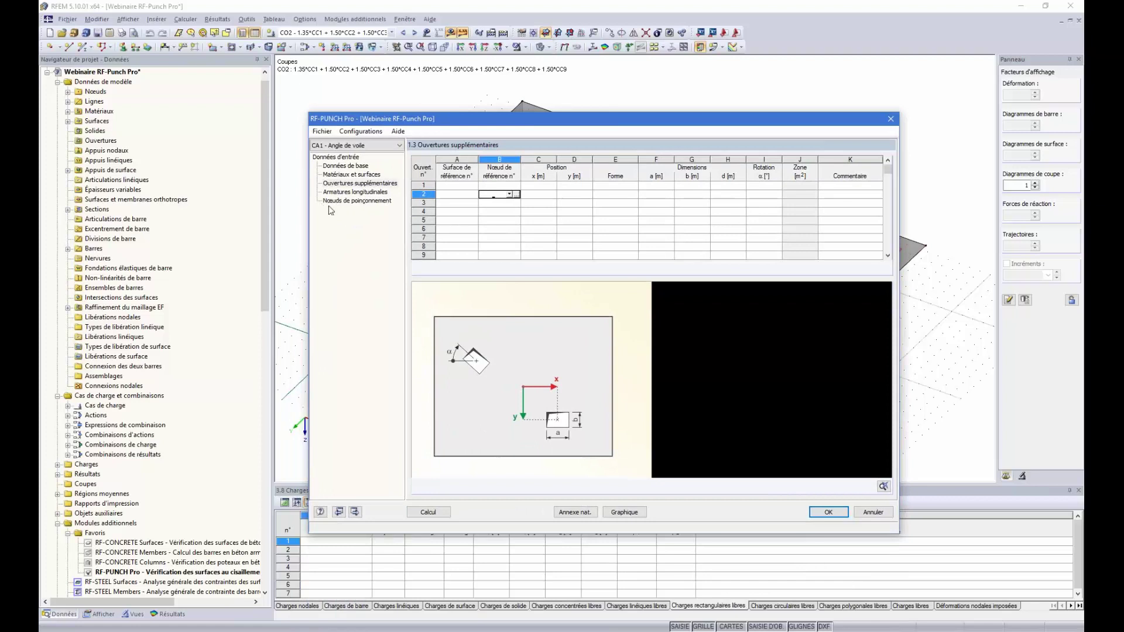
- Review the longitudinal reinforcement data and the punching node's shape, wall directions and thicknesses, including the node's preview on the slab
left_click(358, 192)
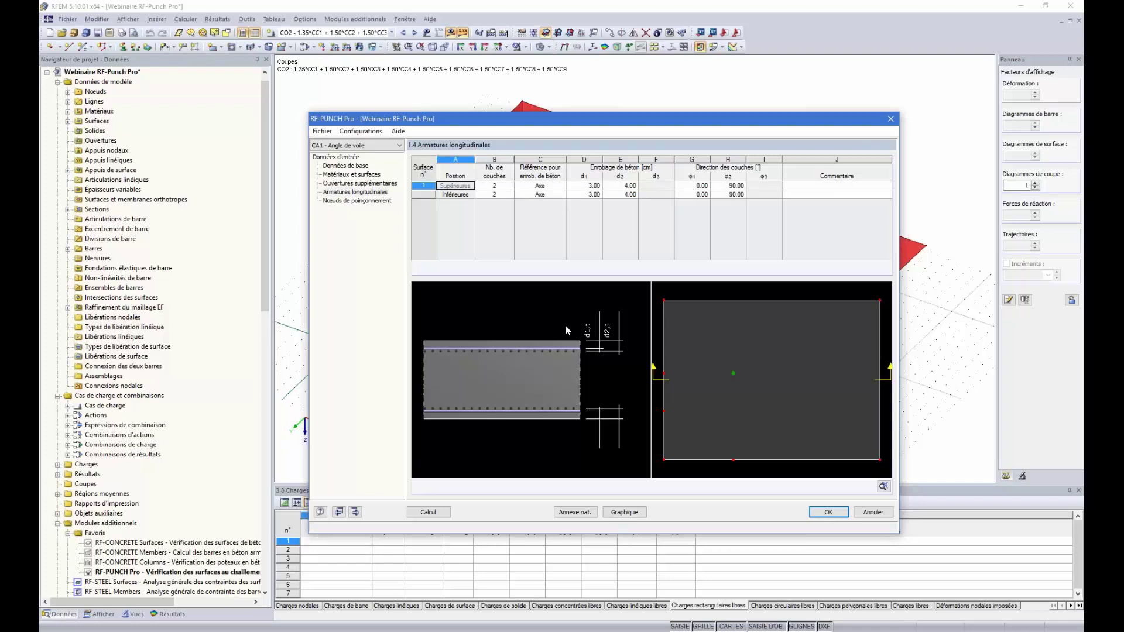
left_click(345, 201)
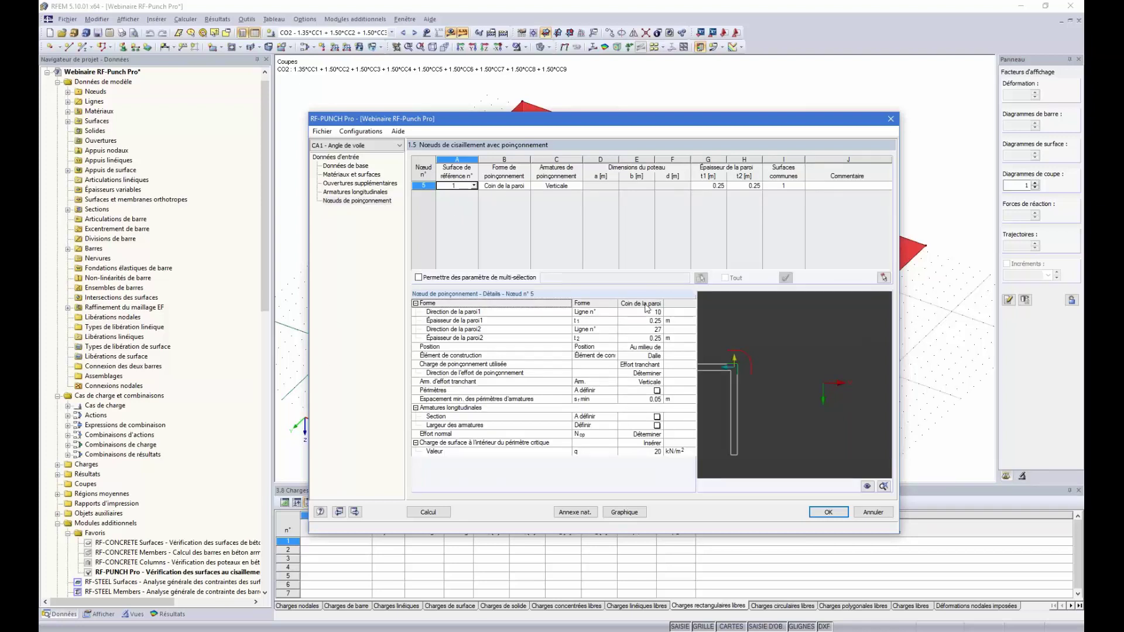
left_click(430, 185)
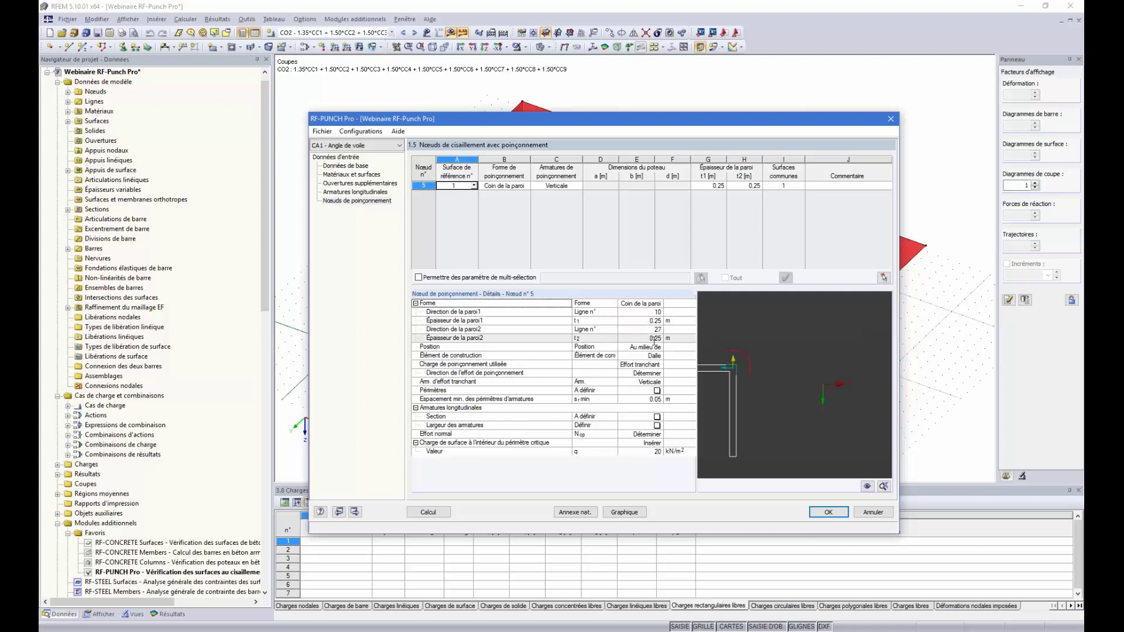
scroll(786, 357, "down", 3)
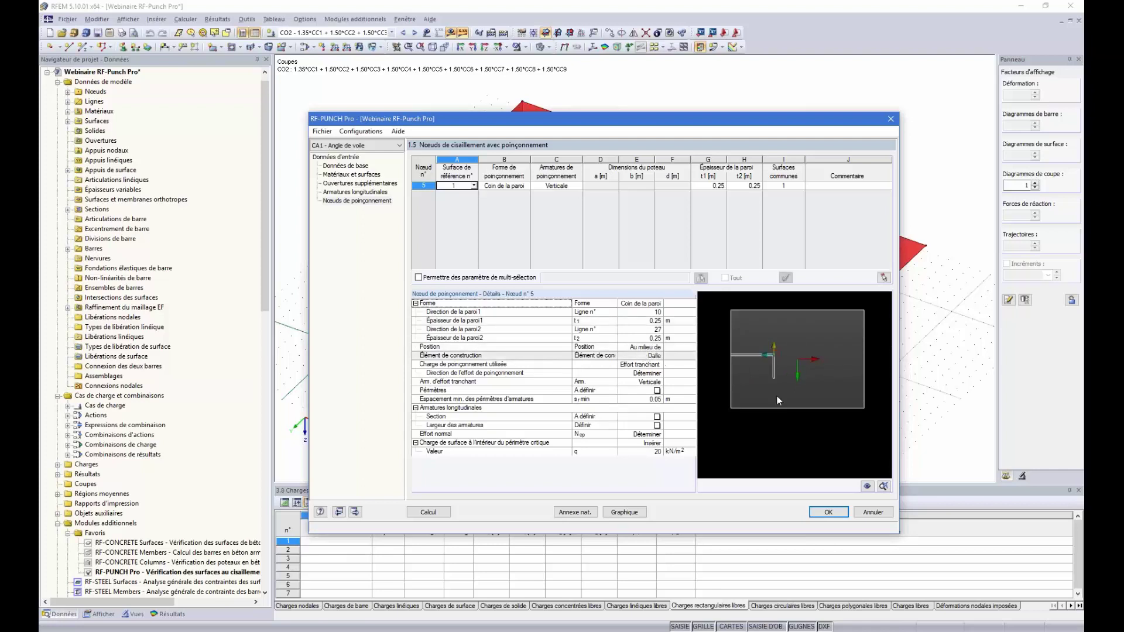
- Keep Dalle as the node's construction element and choose the smoothed shear force over the critical perimeter as the applied punching load
left_click(656, 356)
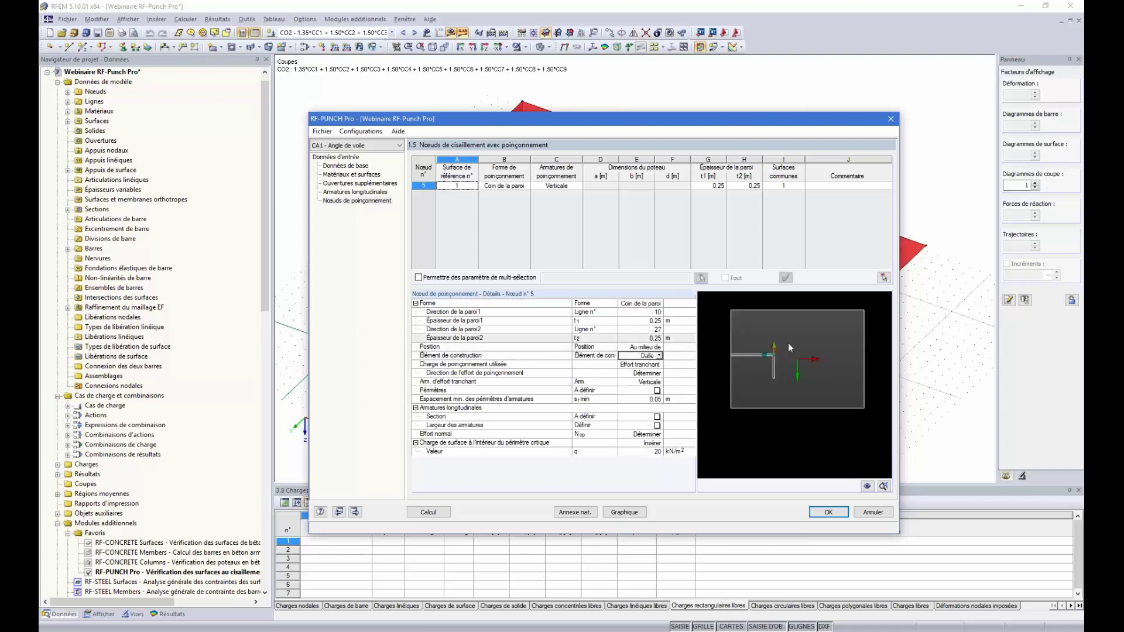
left_click(658, 356)
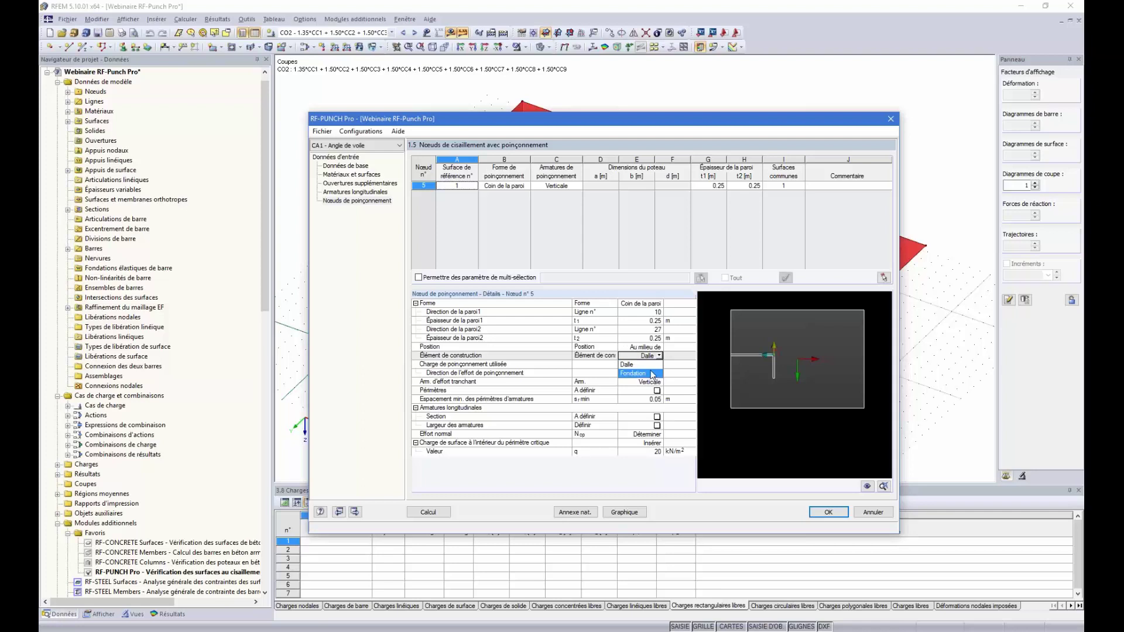
left_click(679, 358)
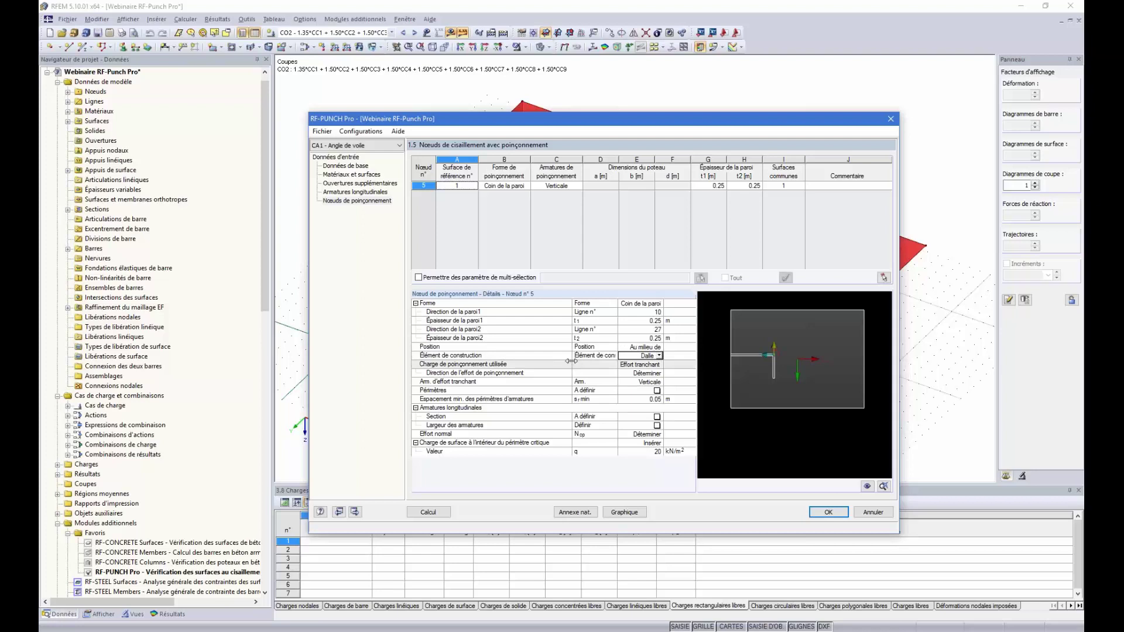
left_click(659, 365)
left_click(659, 365)
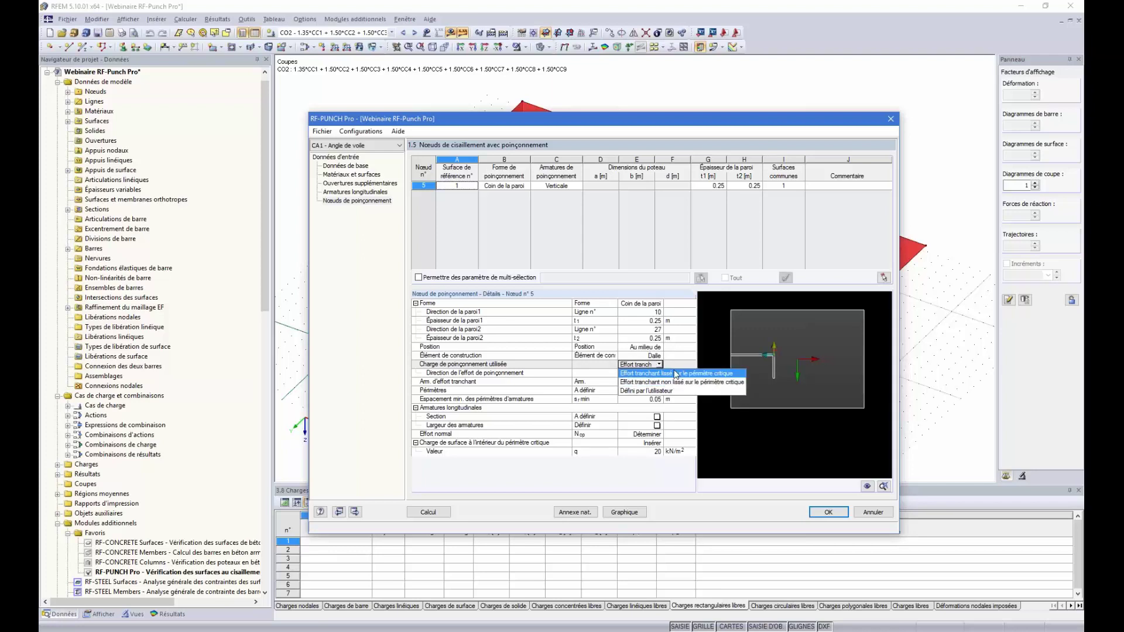
left_click(674, 373)
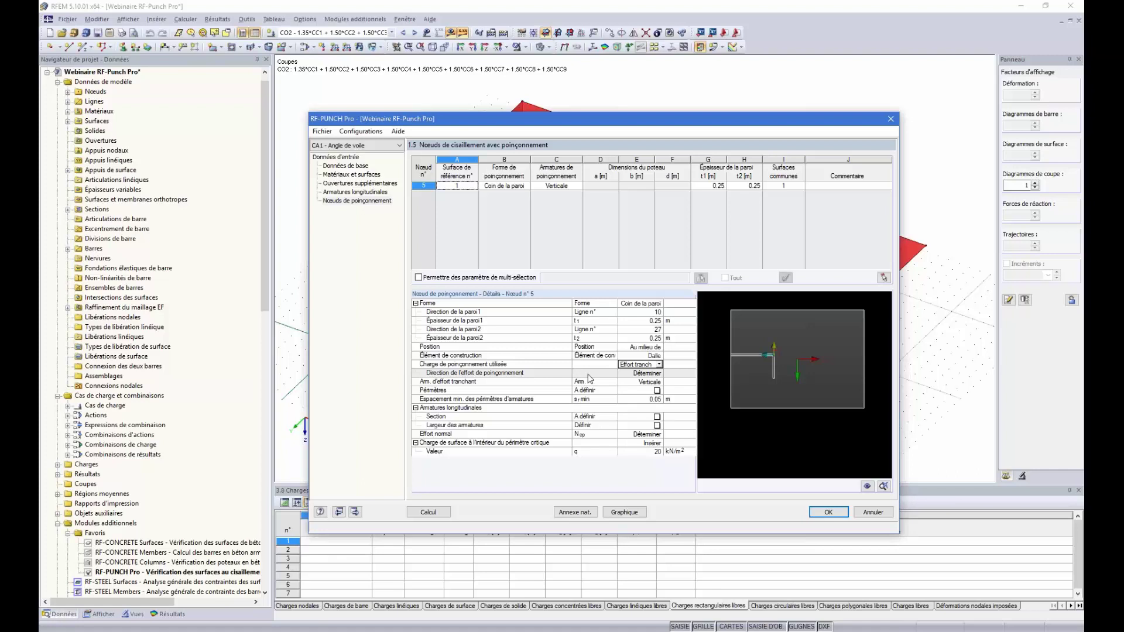
left_click(608, 382)
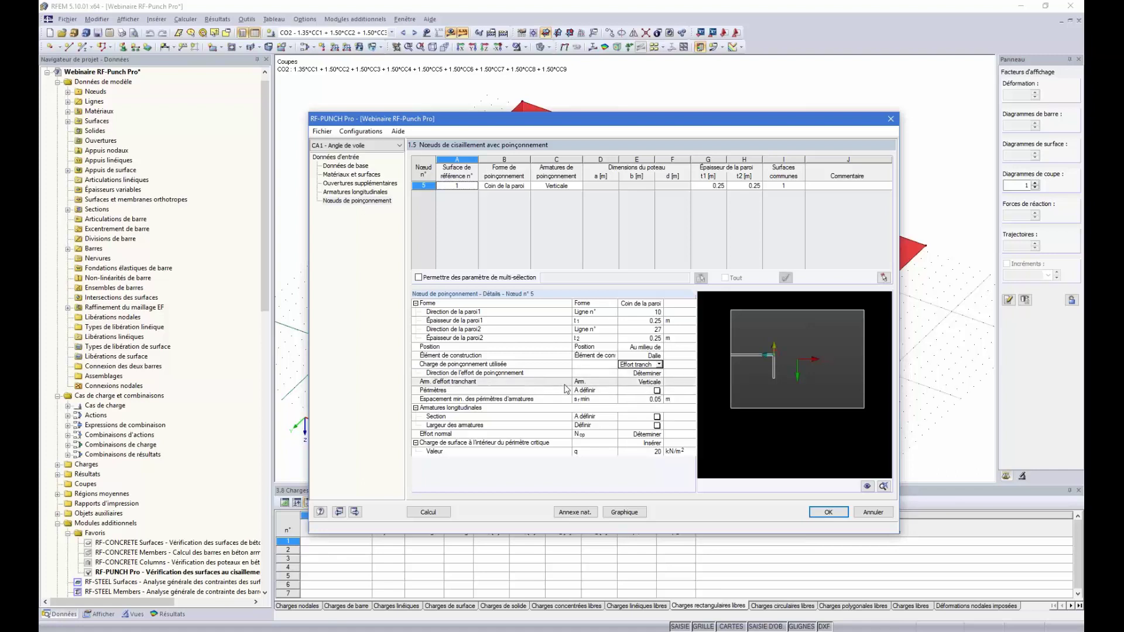
- Enable manual definition of the node's control perimeters and switch to the presentation slides
left_click(658, 391)
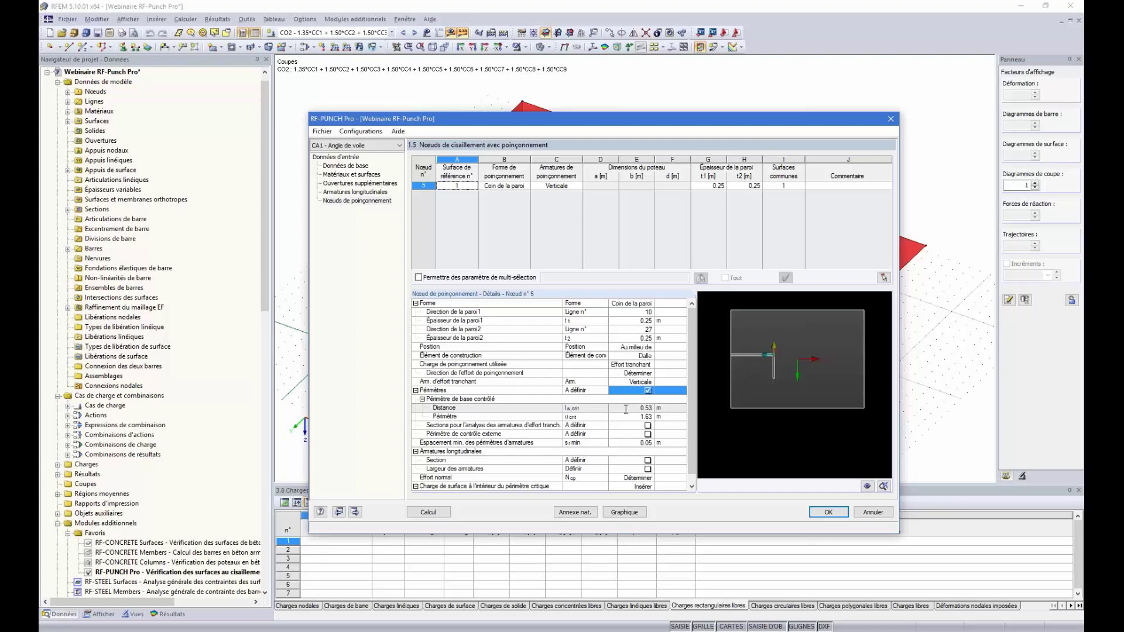
key("Return")
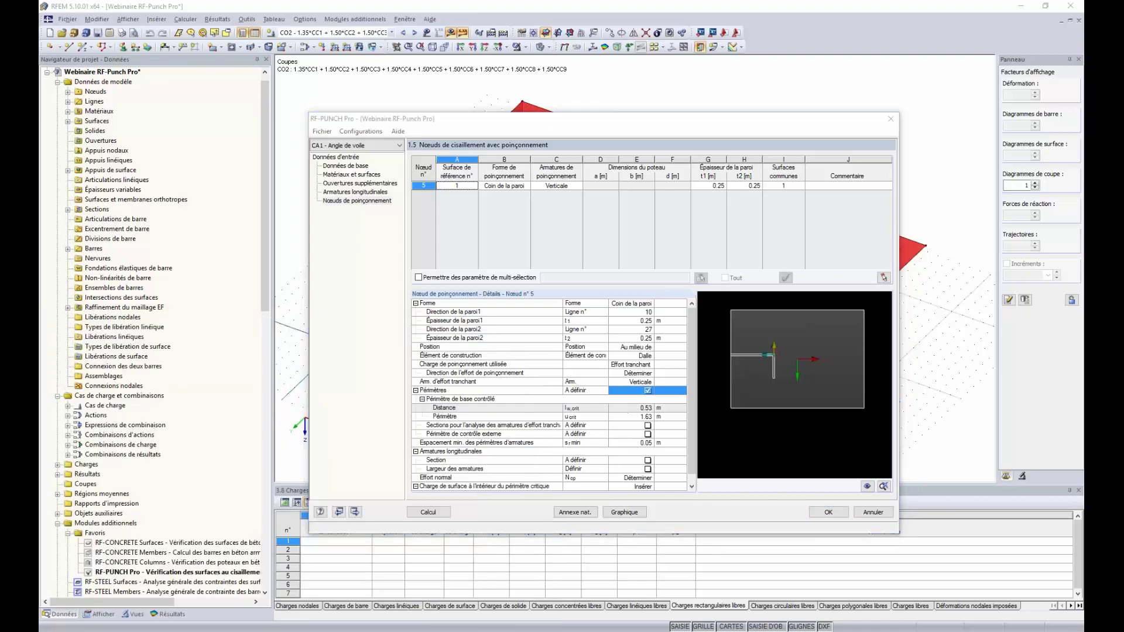
key("super+Tab")
left_click(473, 267)
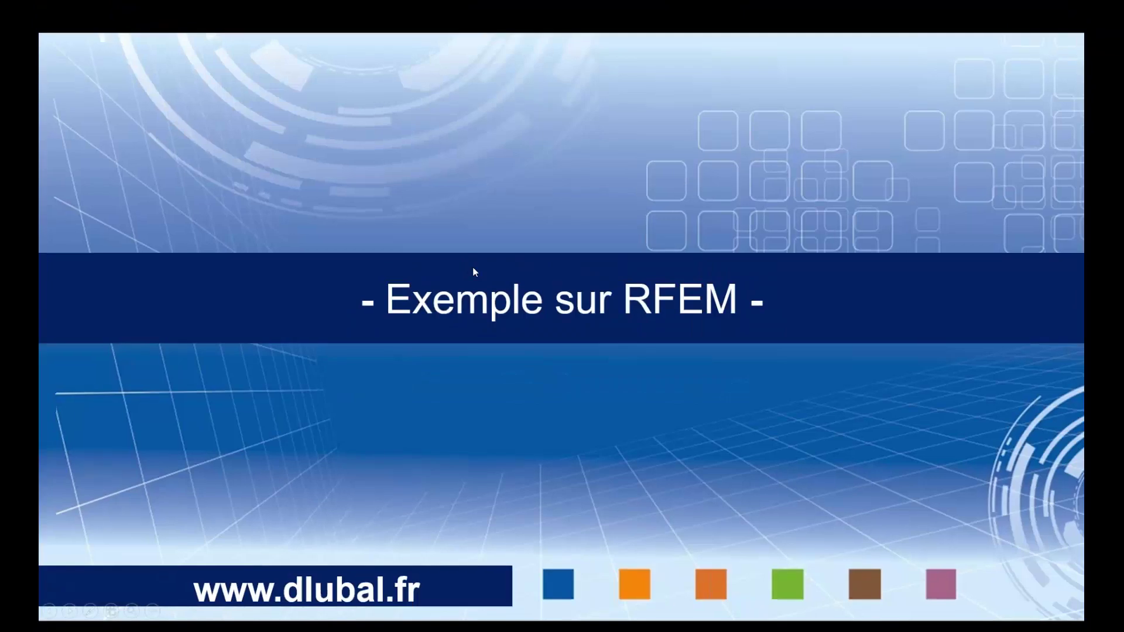
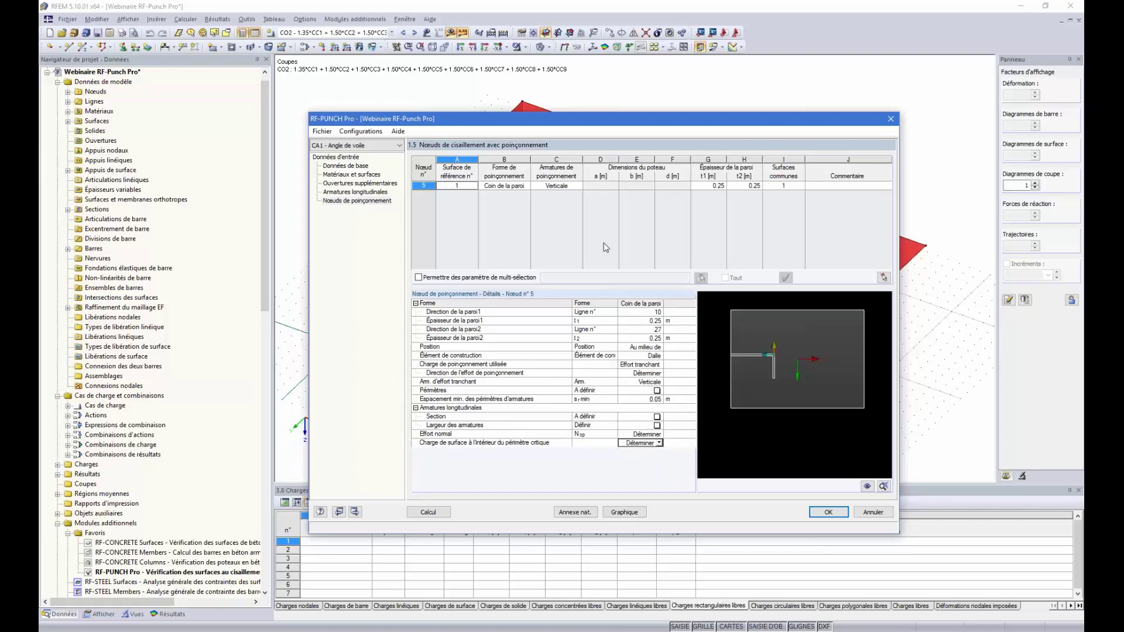
- Run the punching shear calculation and examine the verification details for the wall corner node
left_click(540, 230)
left_click(428, 513)
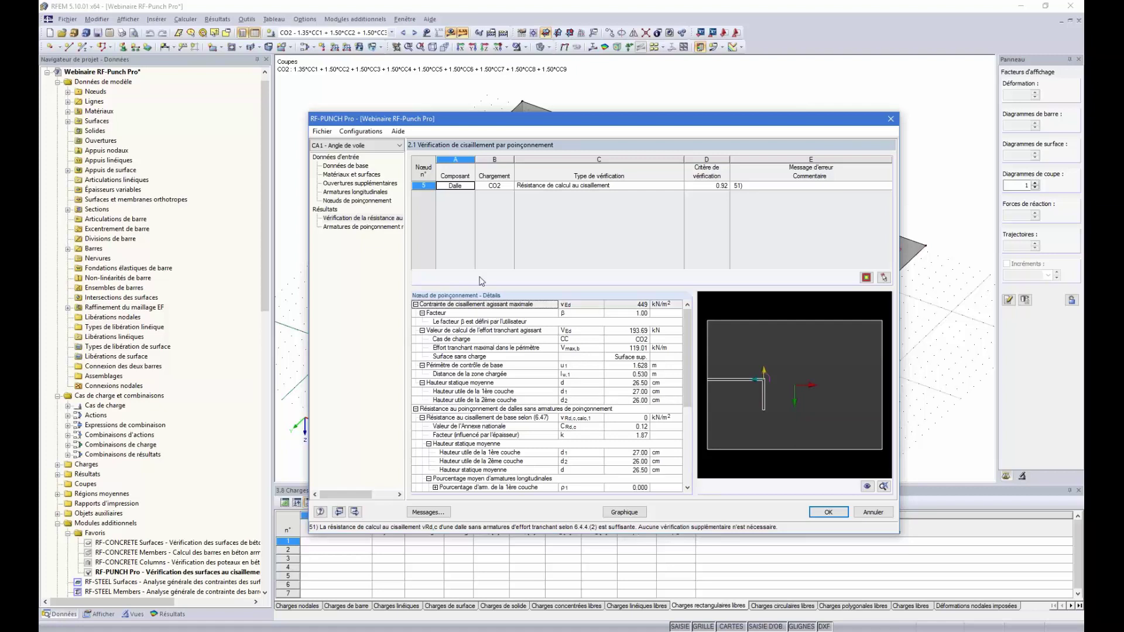
scroll(689, 335, "down", 1)
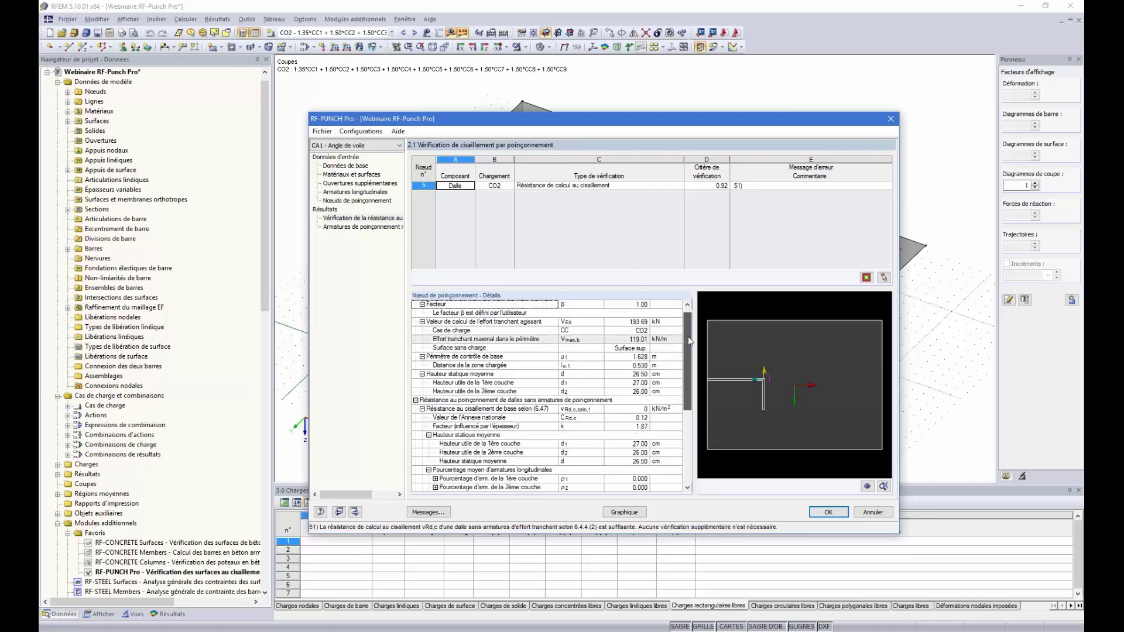
scroll(688, 342, "down", 1)
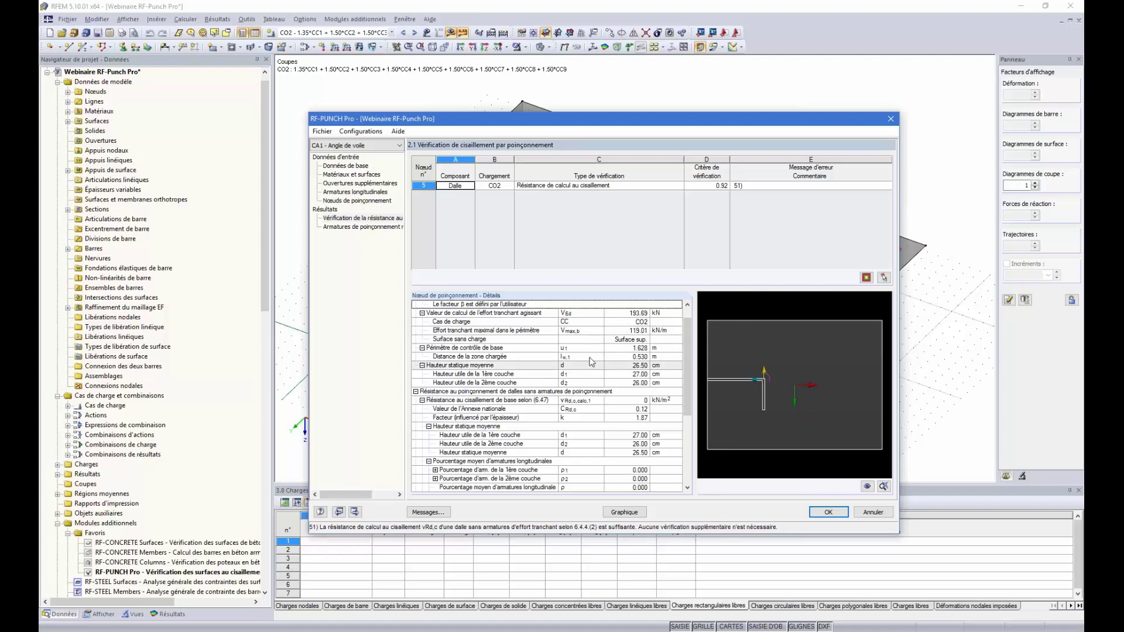
scroll(592, 351, "up", 2)
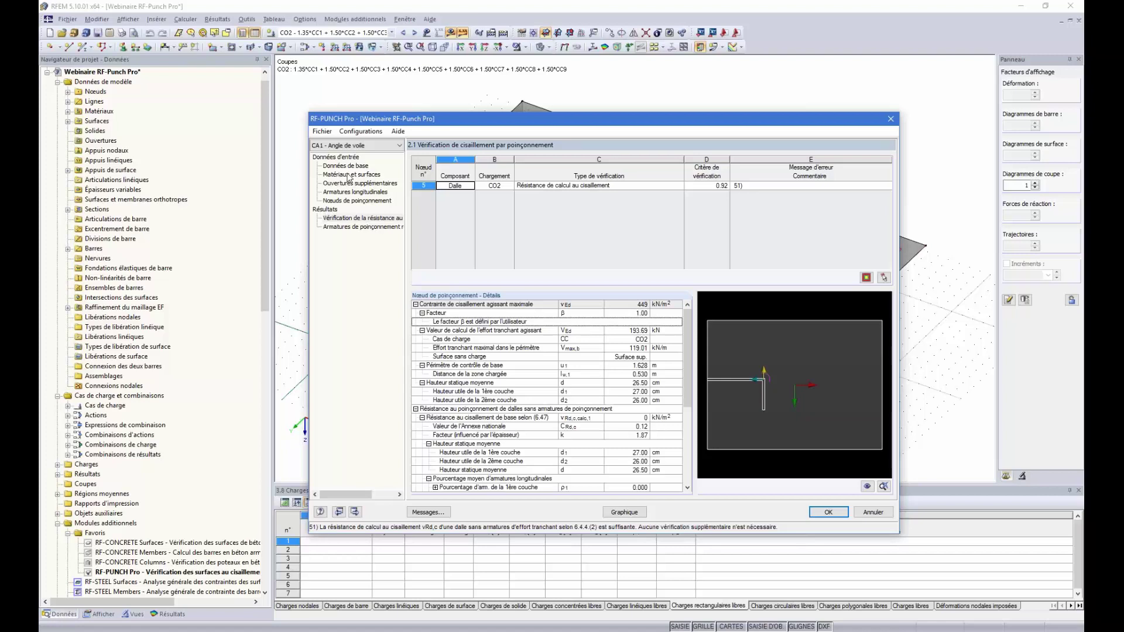
- Copy the design case CA1 to a new case number 2 described as "Angle de voile lissé"
left_click(364, 201)
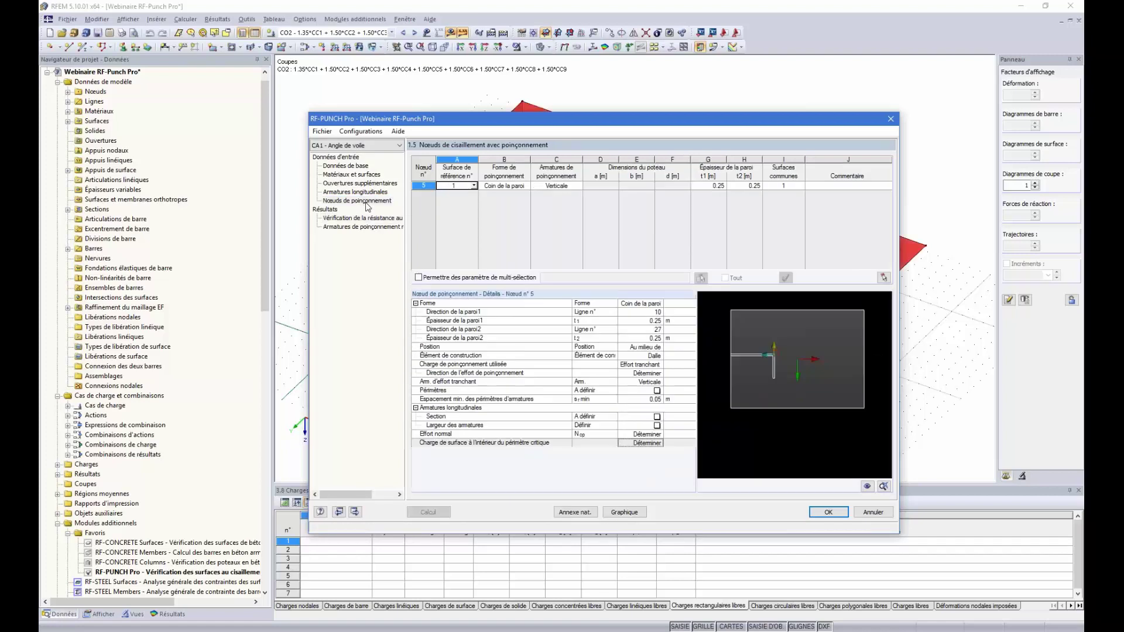
left_click(322, 131)
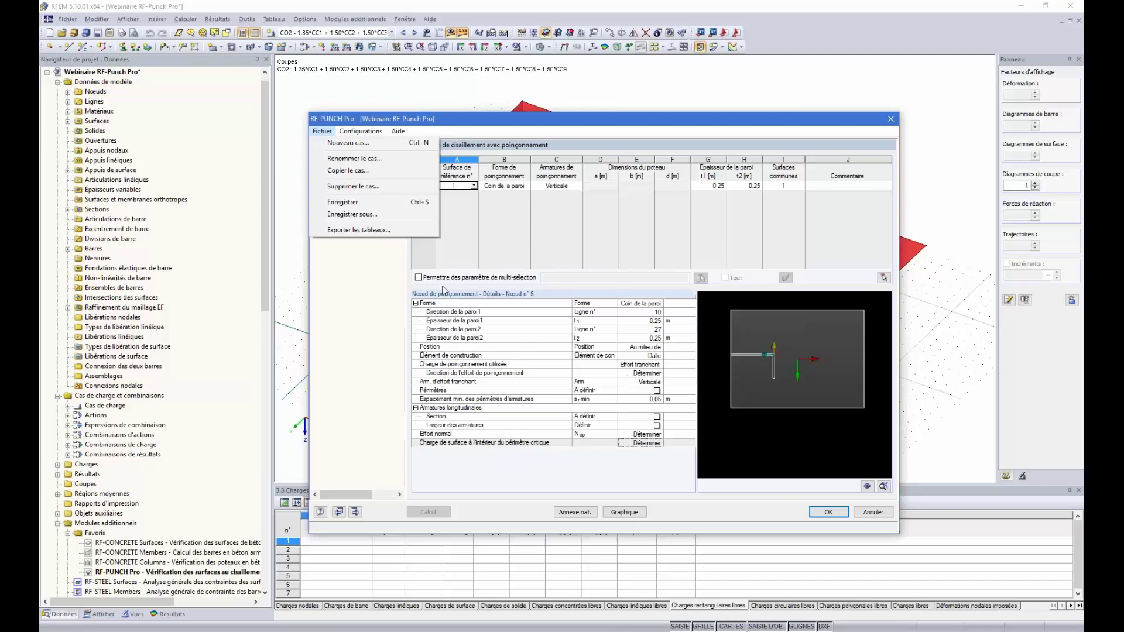
left_click(330, 132)
left_click(331, 134)
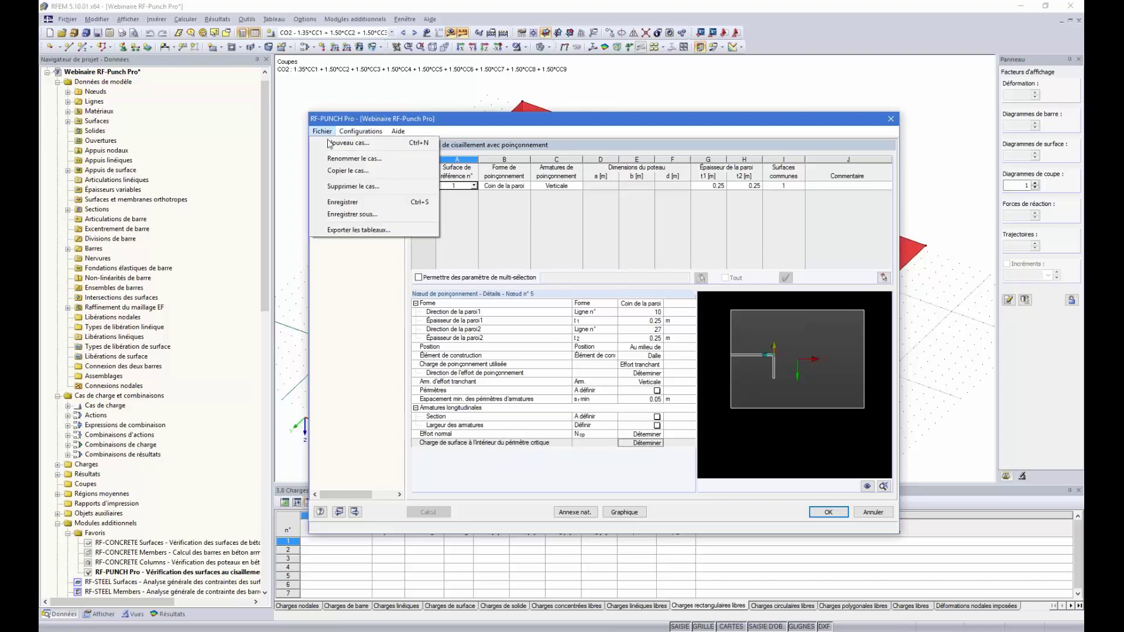
left_click(345, 171)
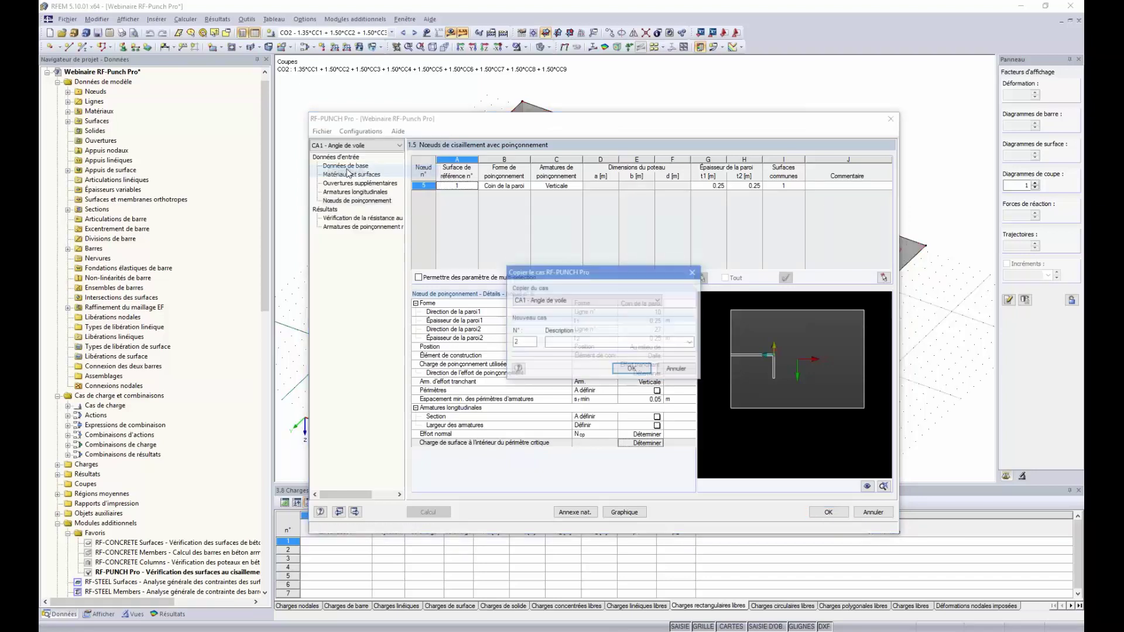
left_click(561, 341)
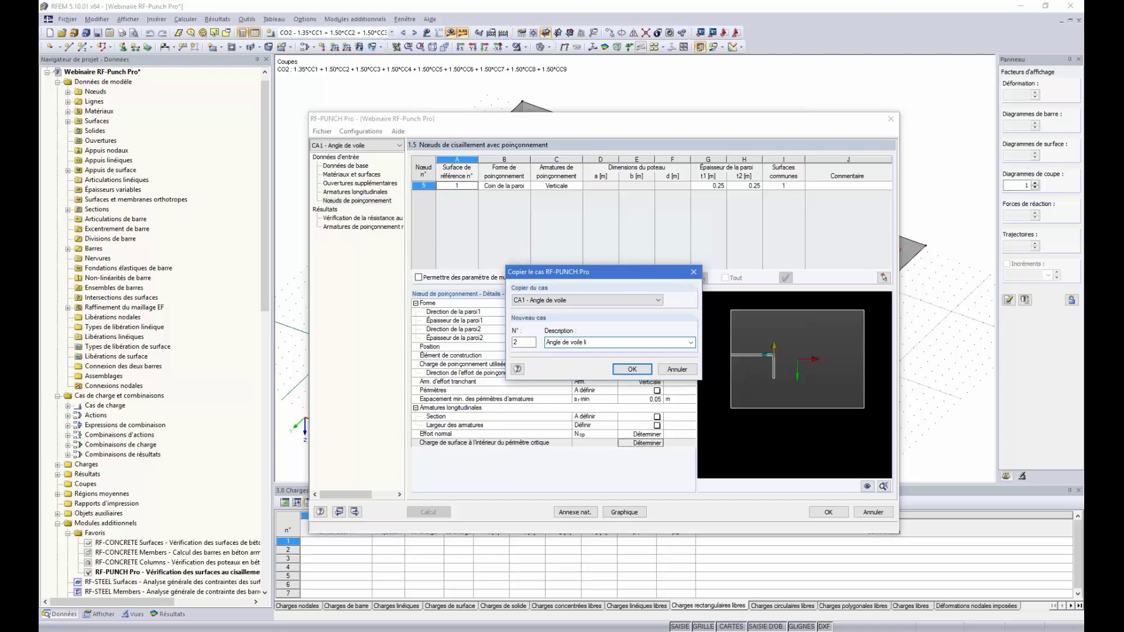
type("lissé")
left_click(633, 369)
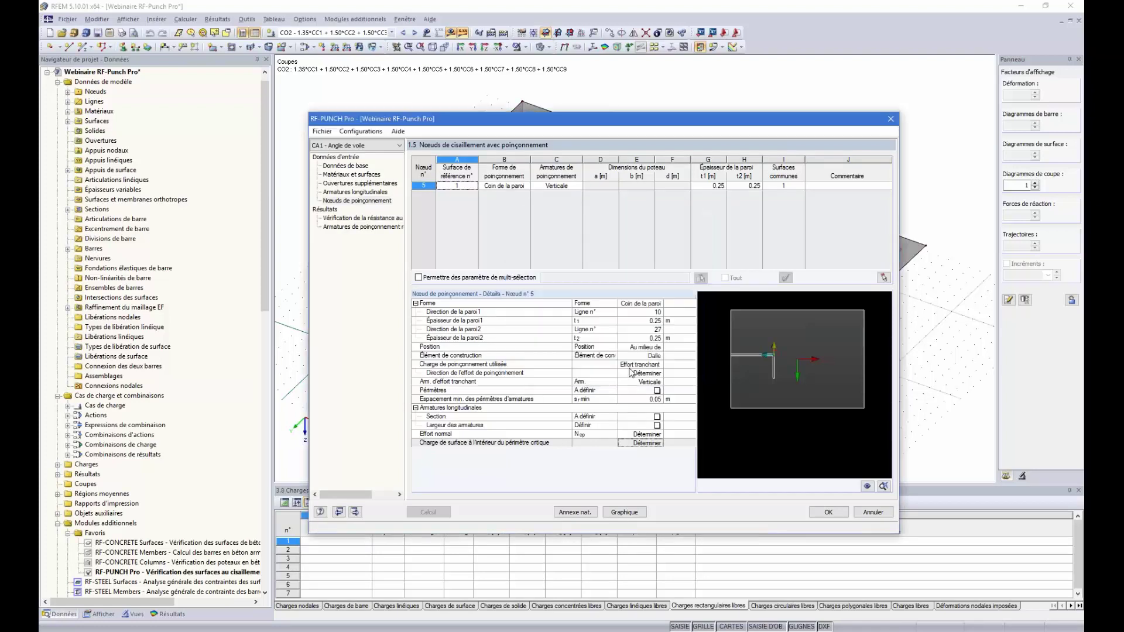
- In case CA2, set the wall corner node's applied punching load to the smoothed shear force over the critical perimeter
left_click(350, 167)
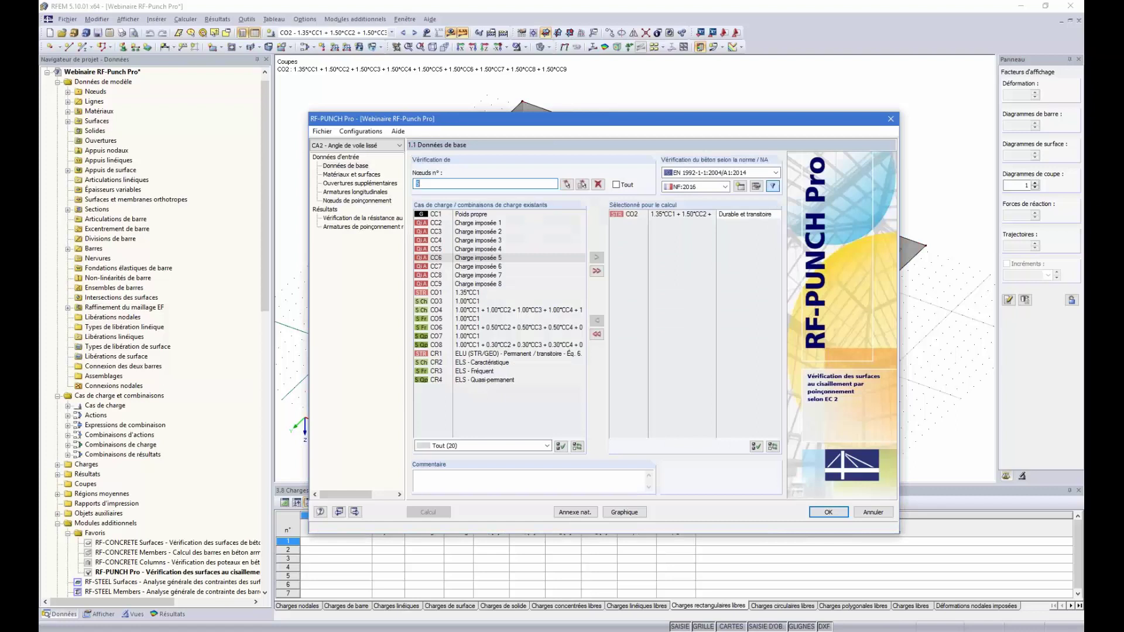
left_click(361, 175)
left_click(361, 184)
left_click(362, 192)
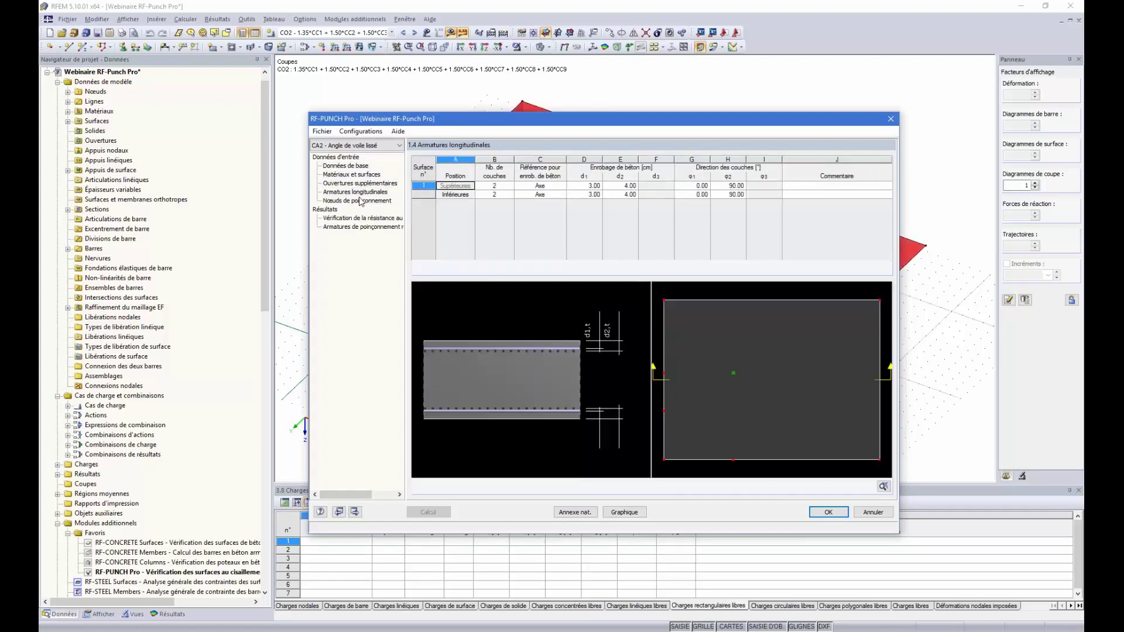
left_click(363, 201)
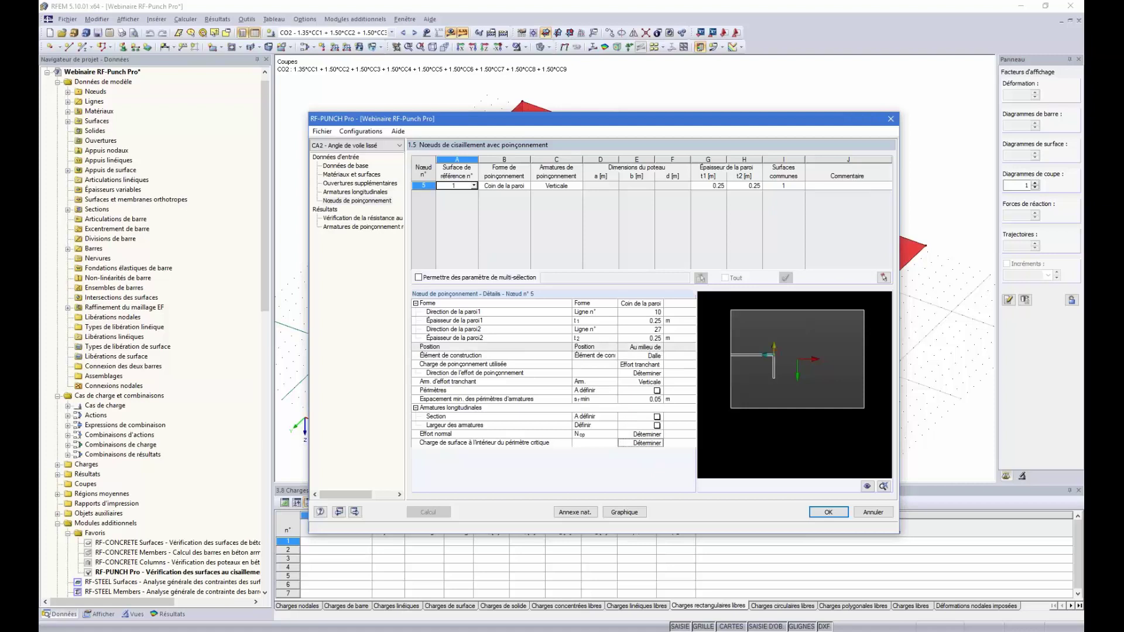
left_click(641, 364)
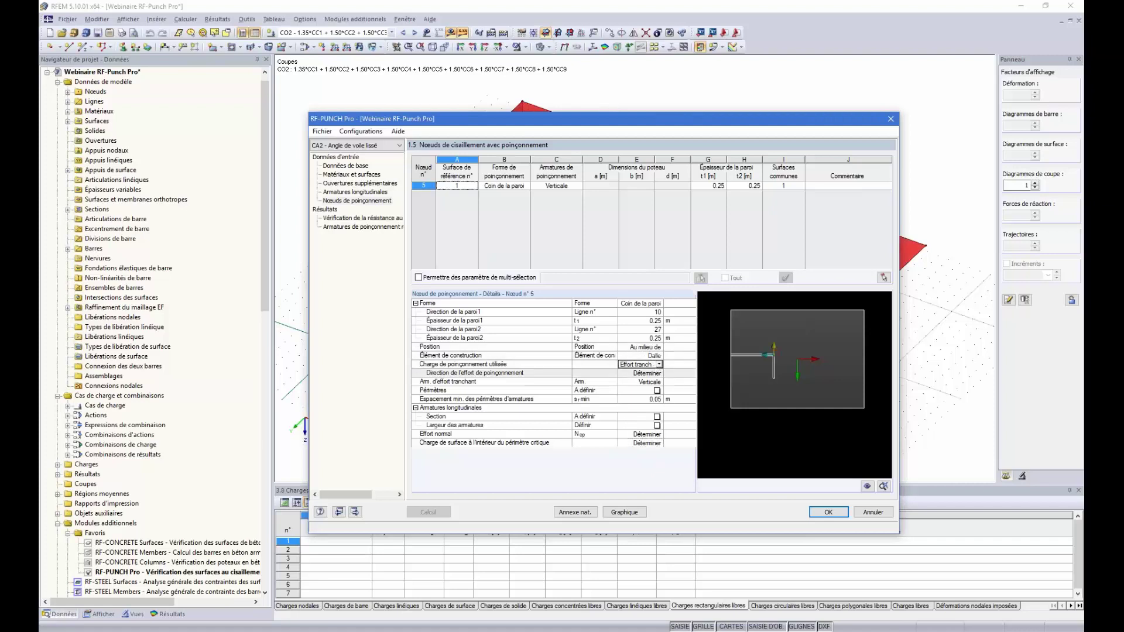
left_click(660, 364)
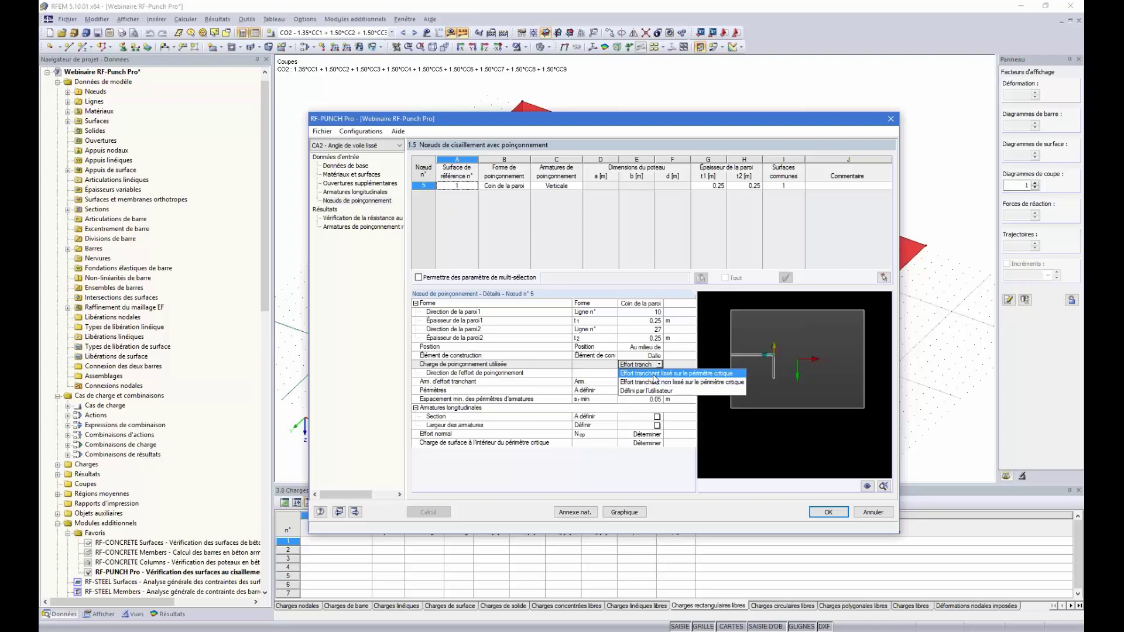
left_click(654, 374)
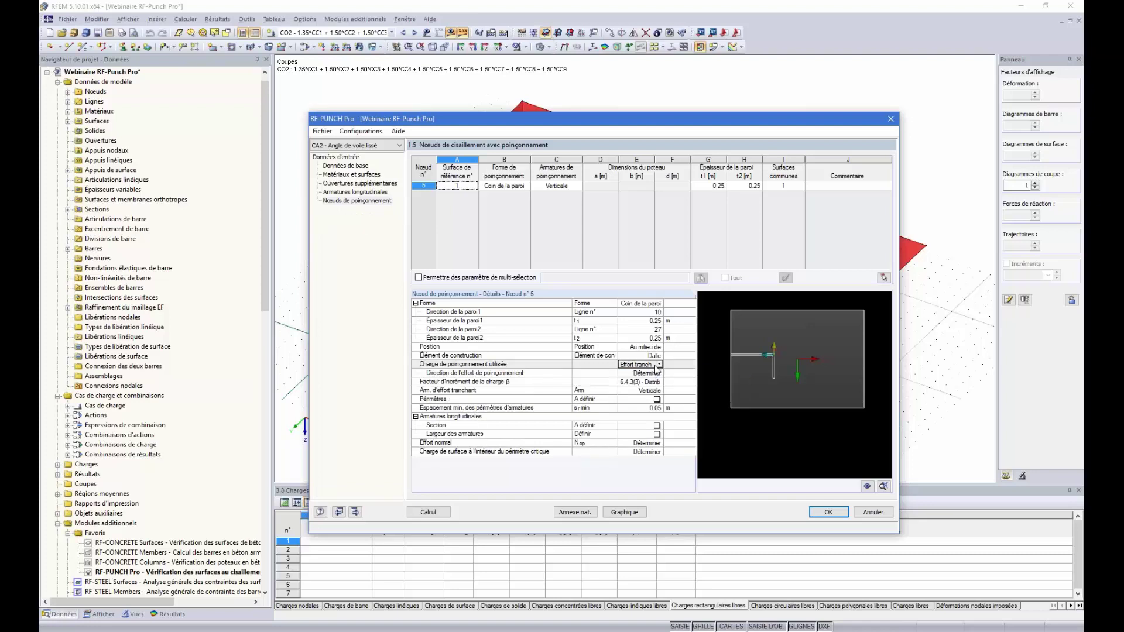
- Set the node's load increment factor β to 6.4.3(6), constant factors according to Fig. 6.21N
scroll(788, 359, "up", 5)
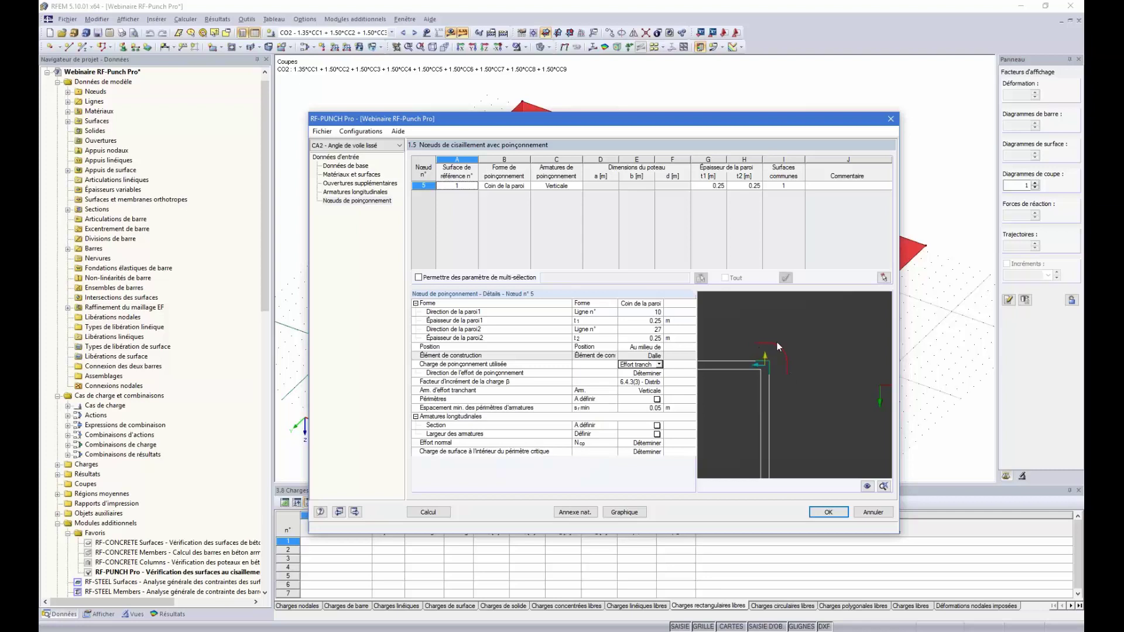
left_click(651, 383)
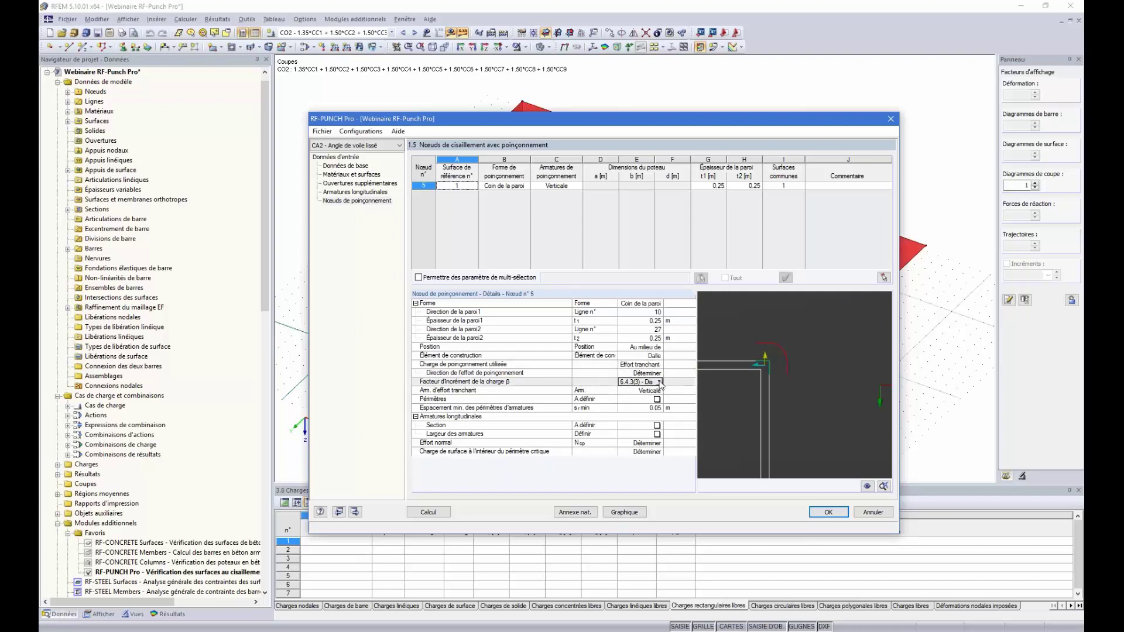
left_click(659, 382)
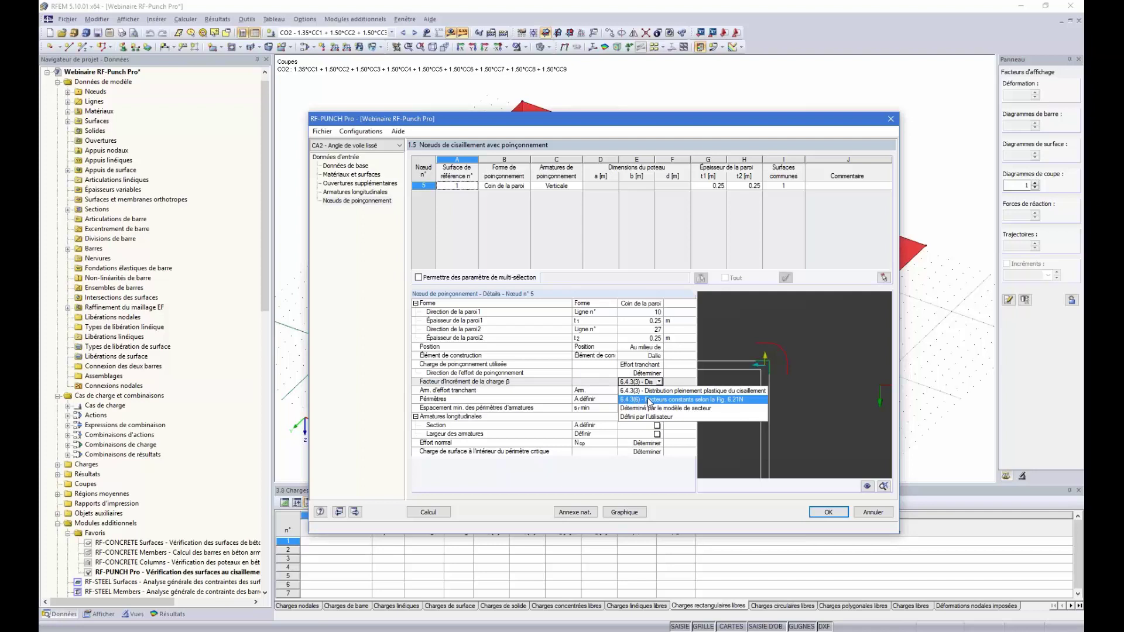
left_click(650, 401)
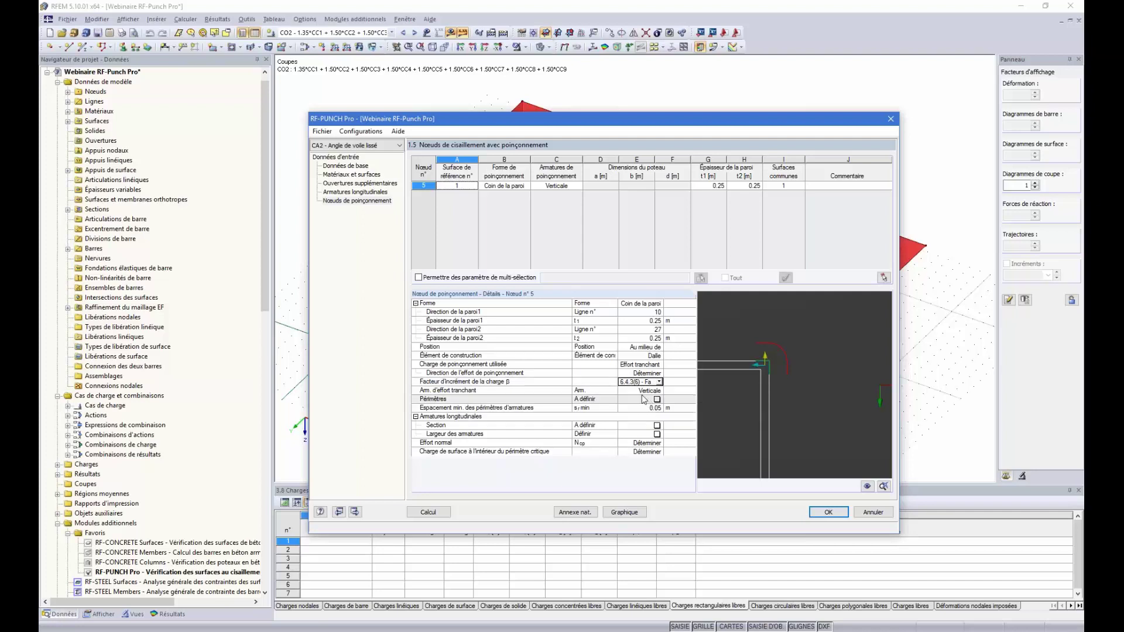
left_click(659, 382)
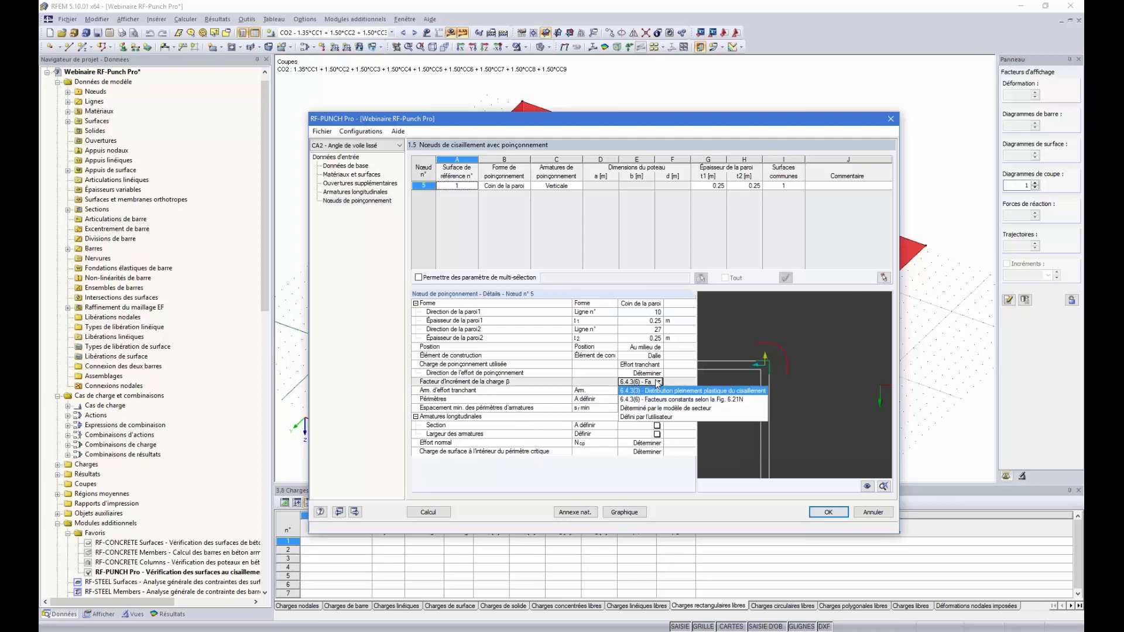
left_click(657, 383)
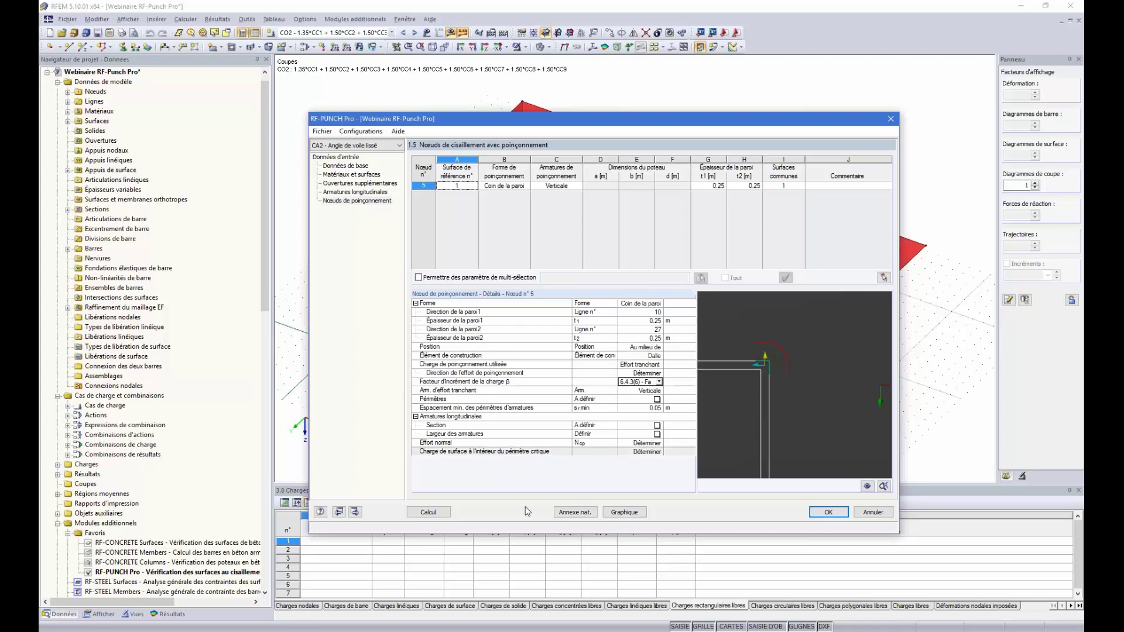
- Calculate case CA2 and examine its shear force diagram along the critical perimeter at the wall corner in the model
left_click(428, 513)
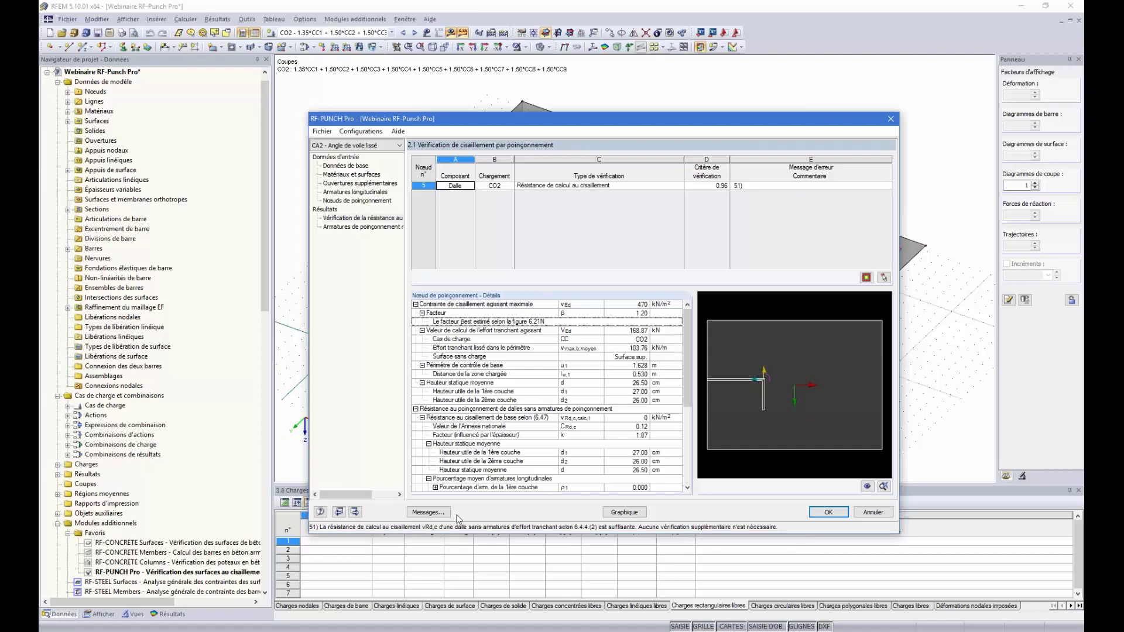
left_click(625, 512)
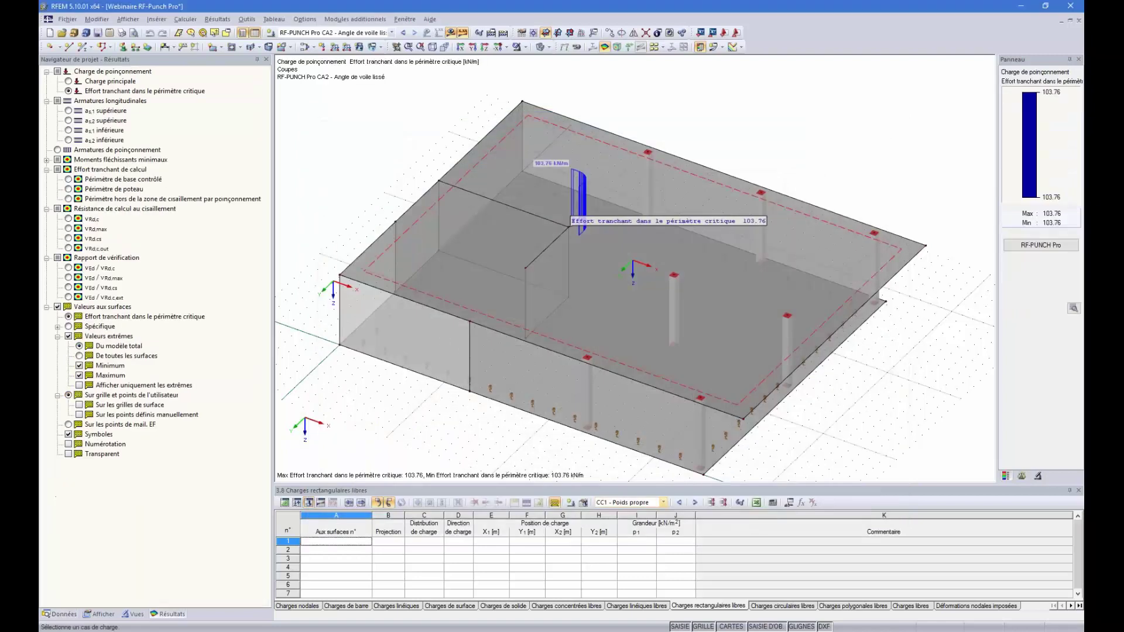
middle_click_drag(740, 332, 661, 334, "ctrl")
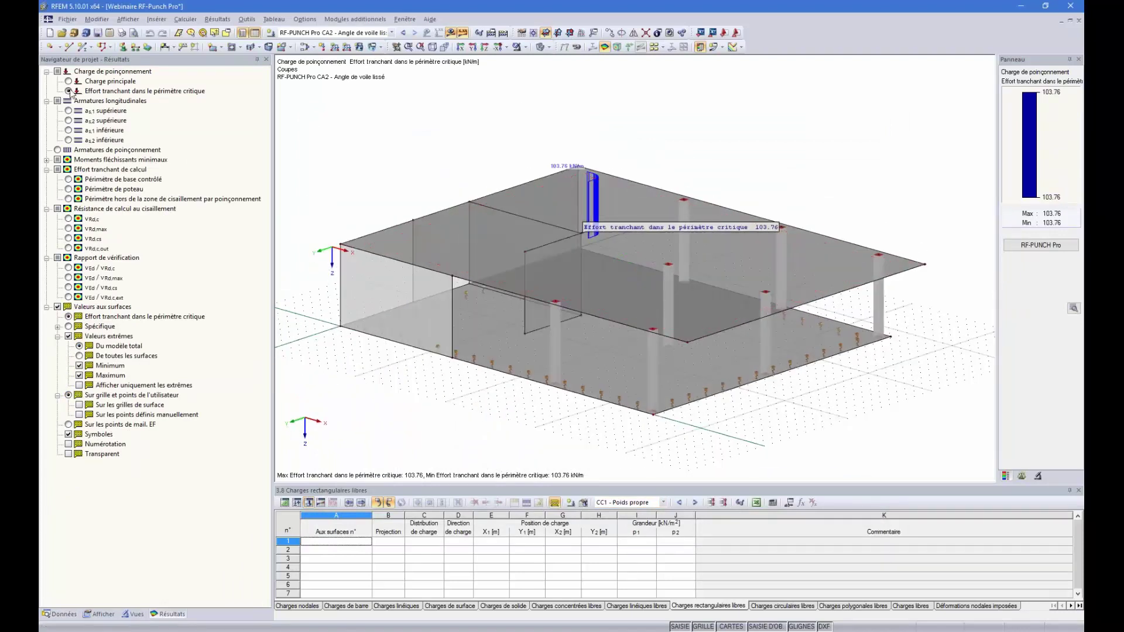
scroll(607, 197, "up", 5)
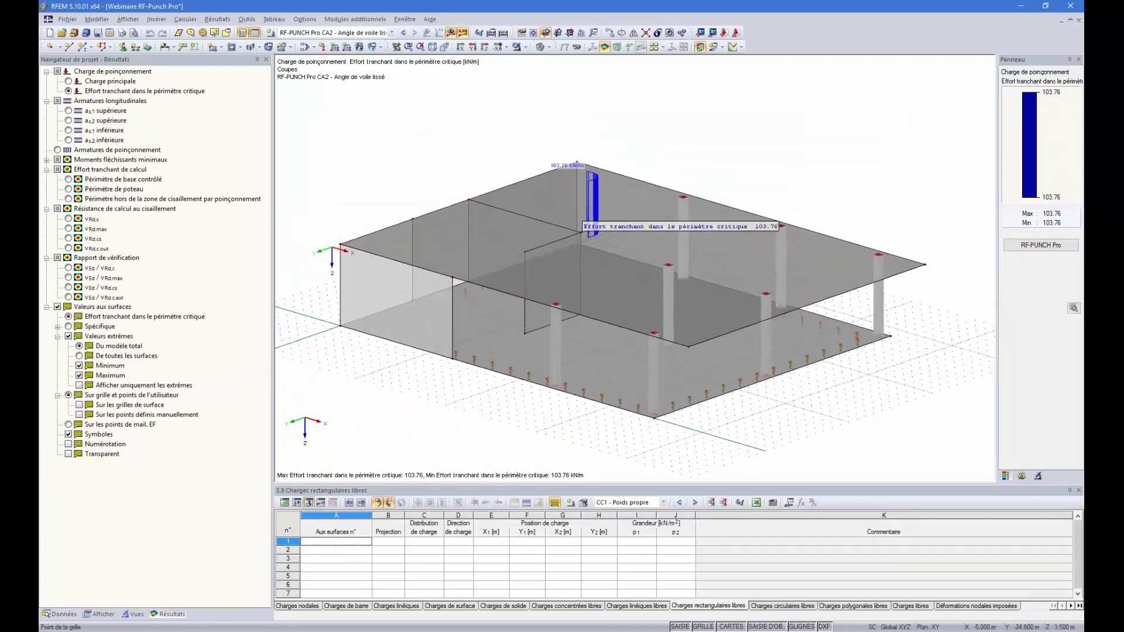
scroll(612, 220, "up", 6)
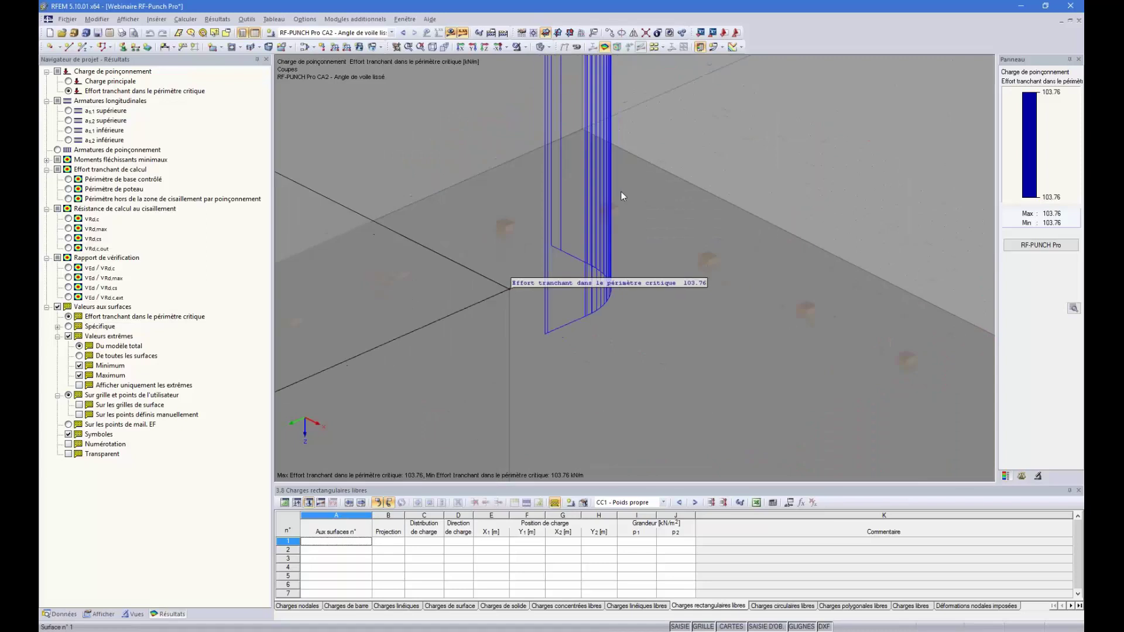
left_click(708, 345)
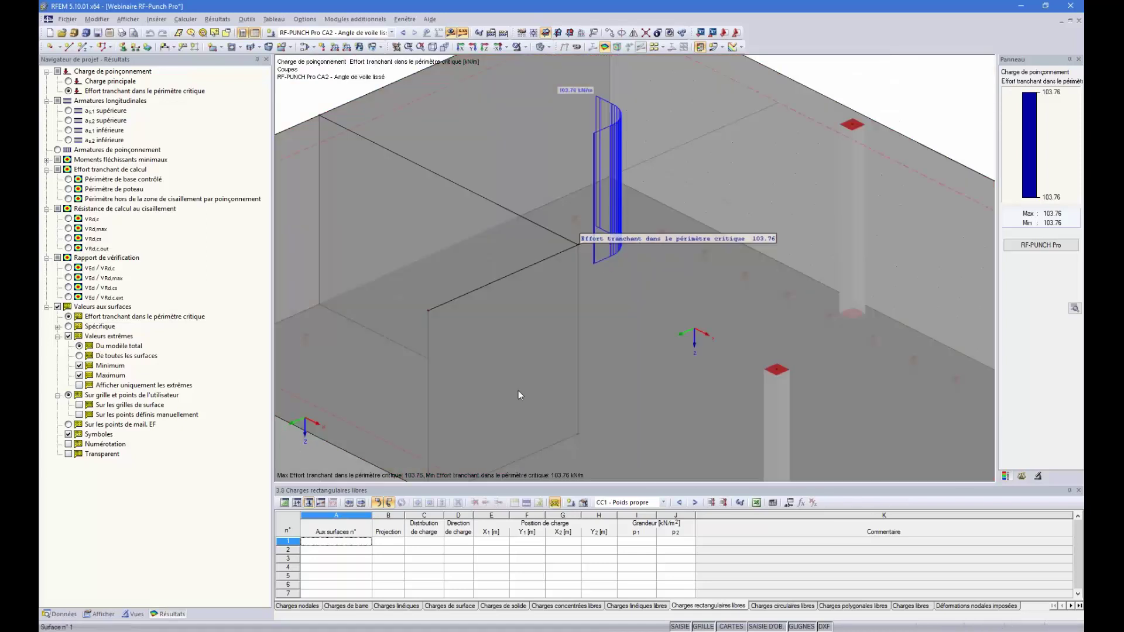
scroll(523, 394, "down", 5)
scroll(550, 343, "up", 5)
middle_click_drag(554, 346, 527, 341, "ctrl")
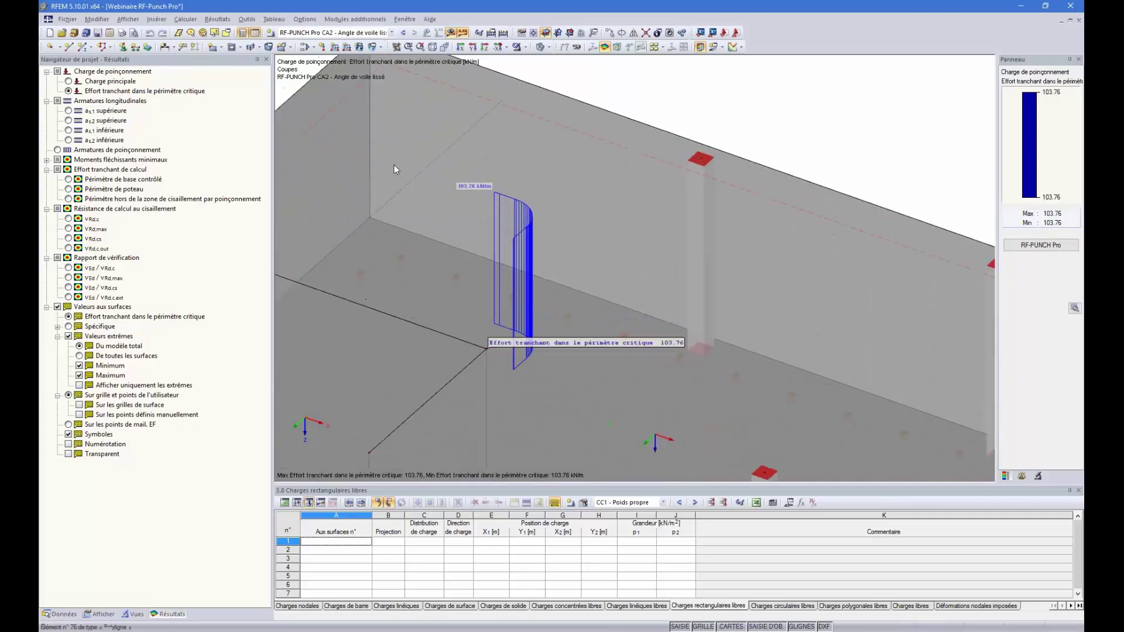
- Compare the critical perimeter shear force diagrams of cases CA1 and CA2 at the wall corner
left_click(403, 33)
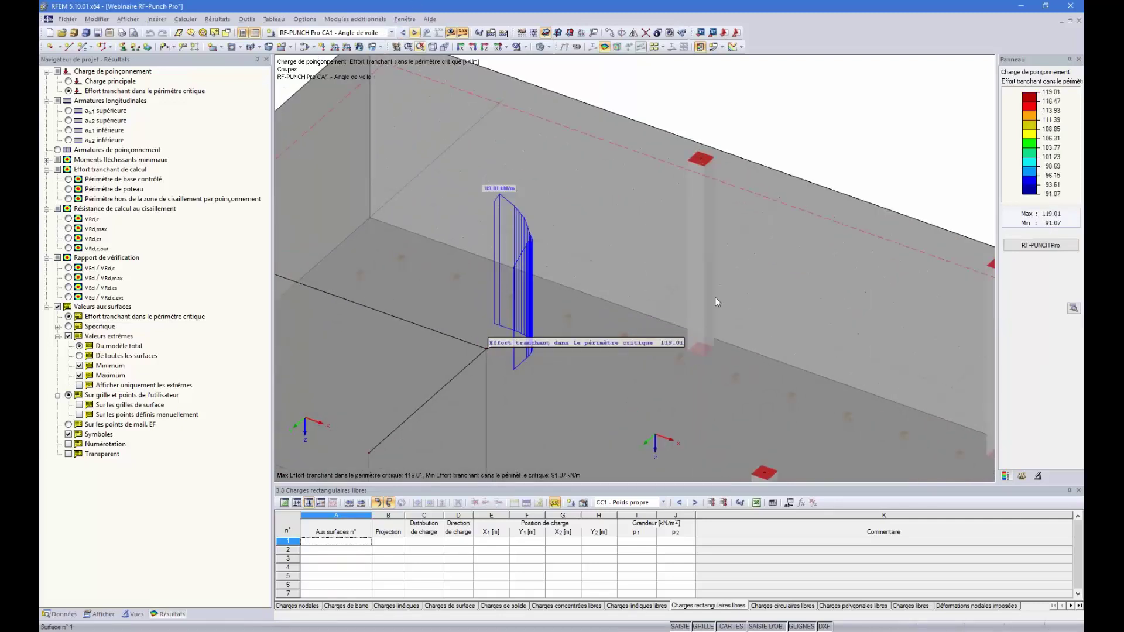
scroll(574, 117, "down", 6)
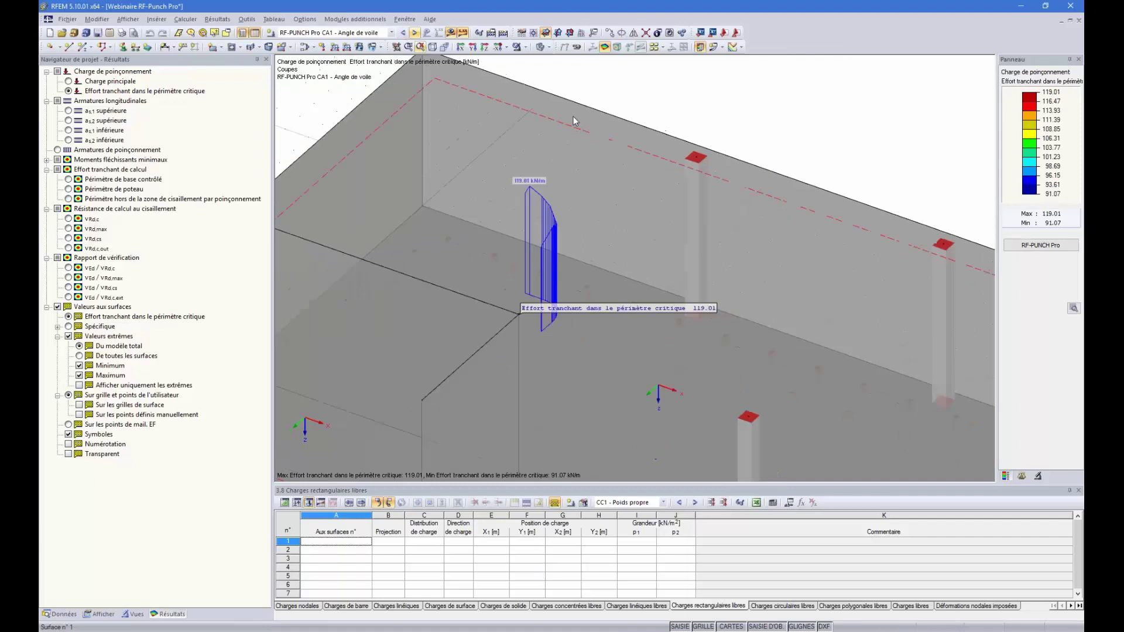
scroll(372, 229, "down", 4)
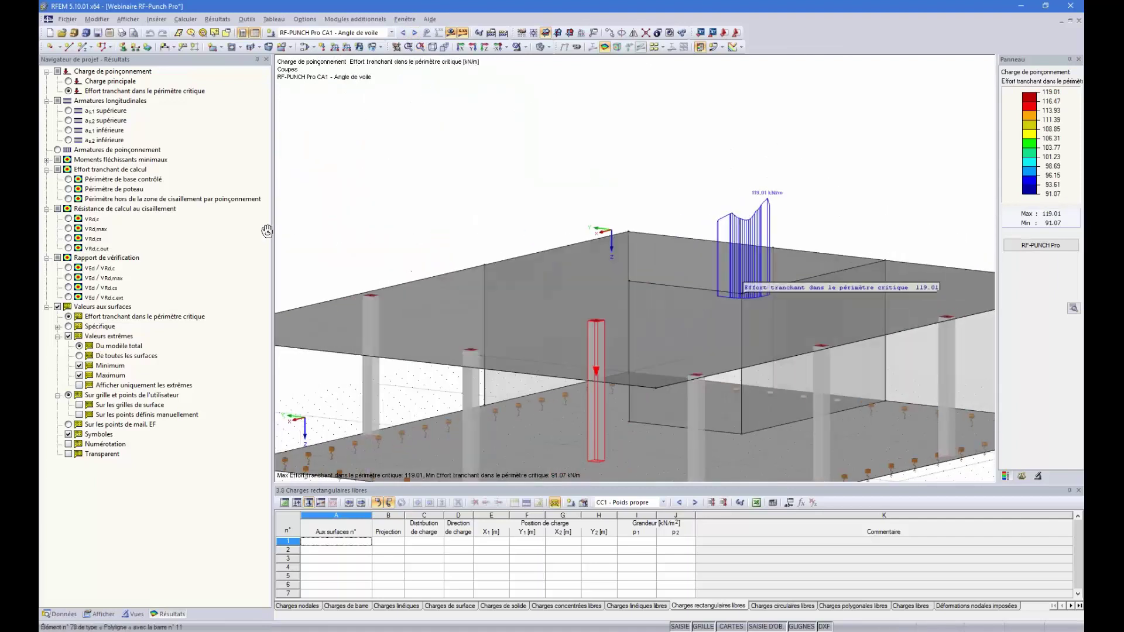
scroll(833, 256, "up", 3)
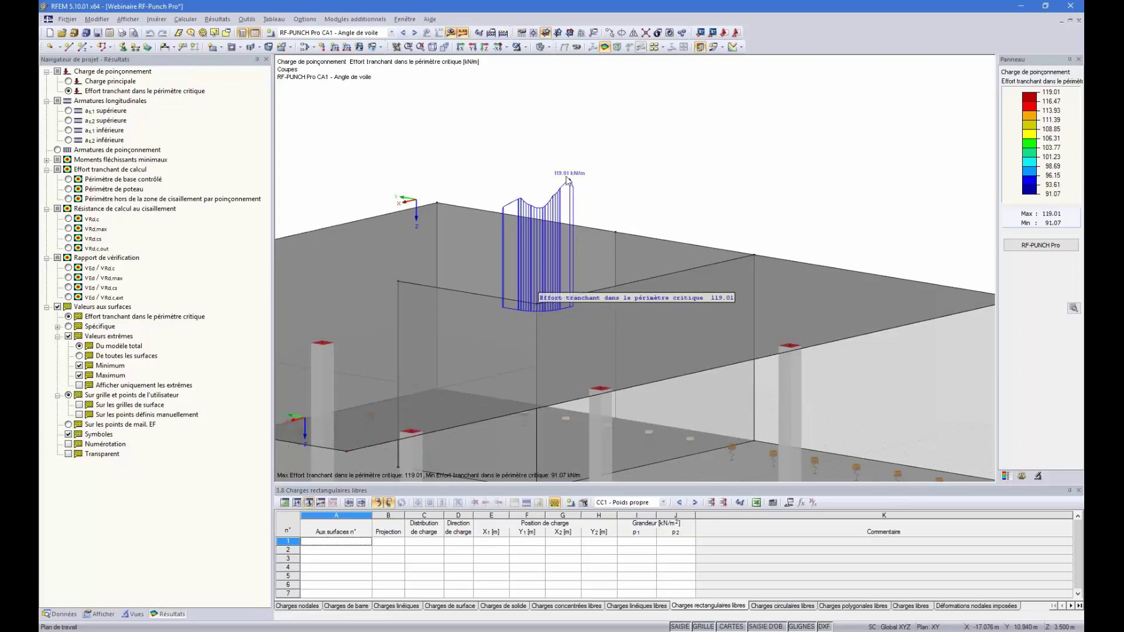
middle_click_drag(650, 177, 651, 240, "ctrl")
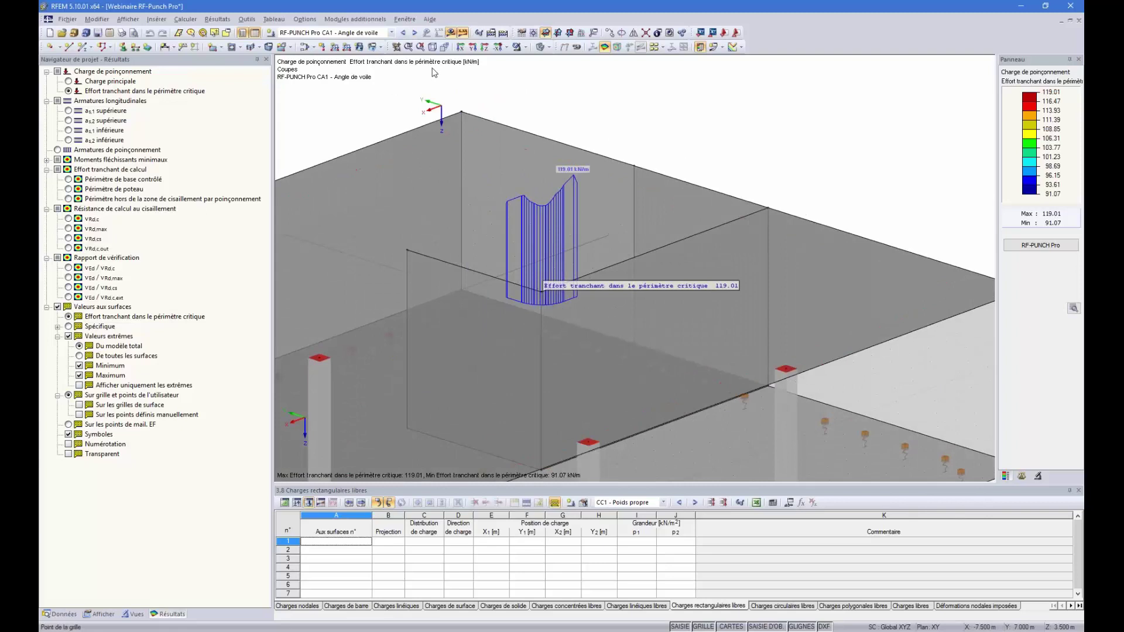
left_click(414, 33)
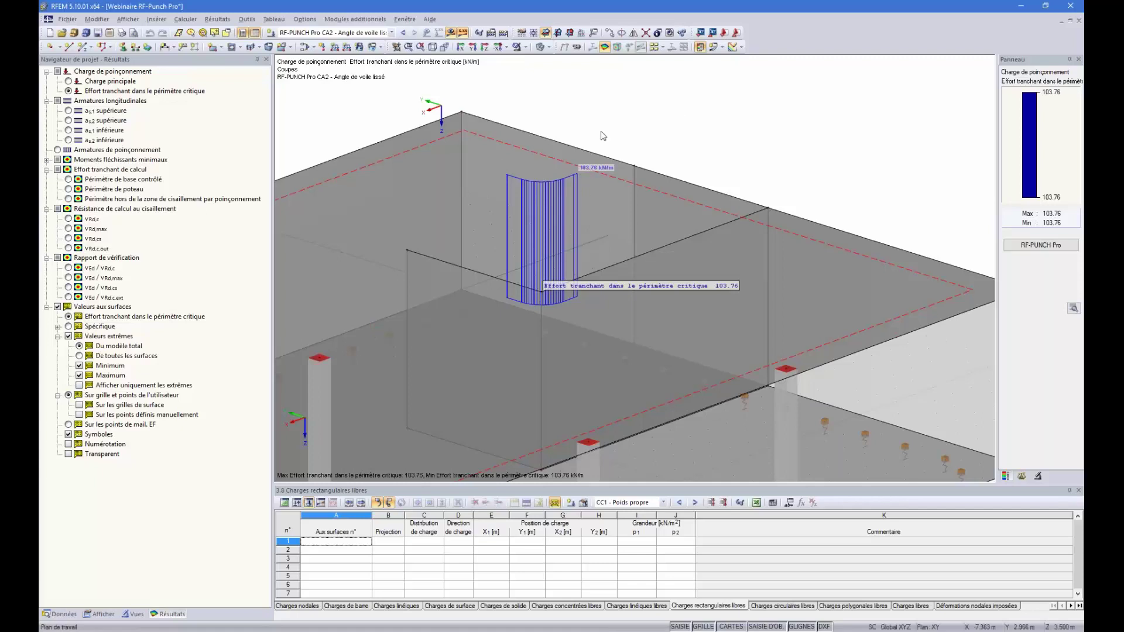
scroll(790, 142, "up", 2)
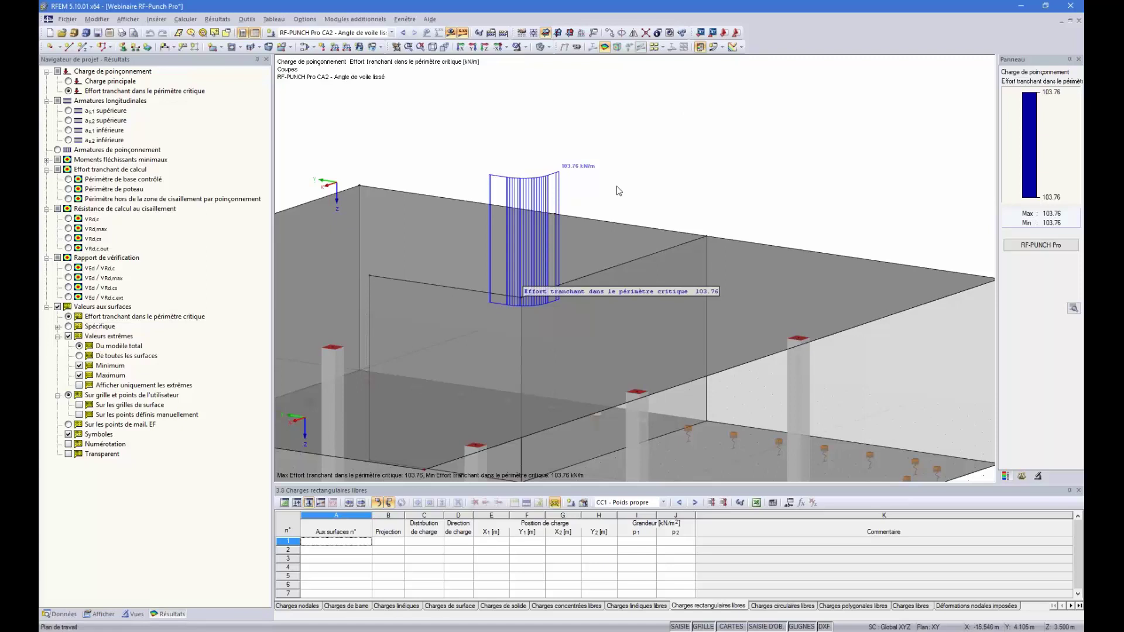
middle_click_drag(620, 126, 585, 132, "ctrl")
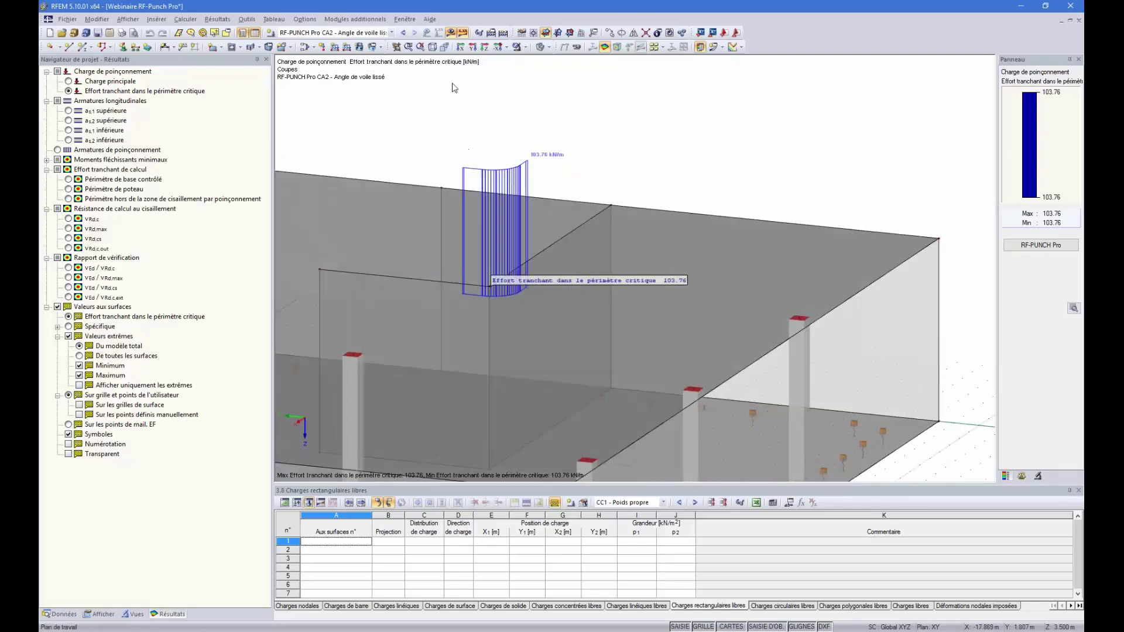
left_click(403, 33)
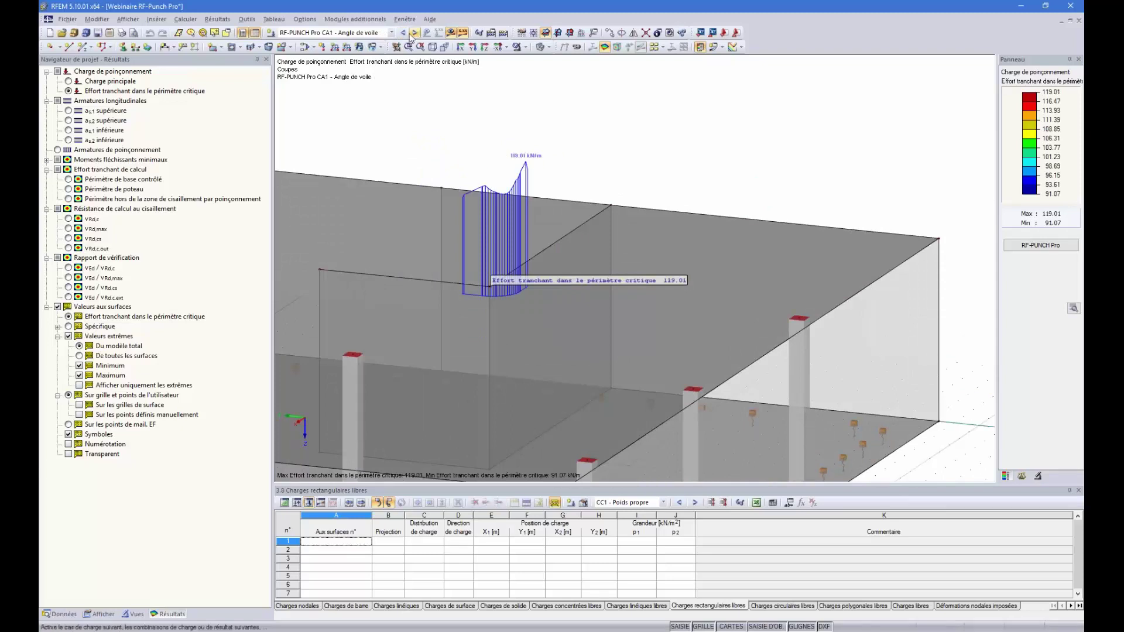
left_click(414, 33)
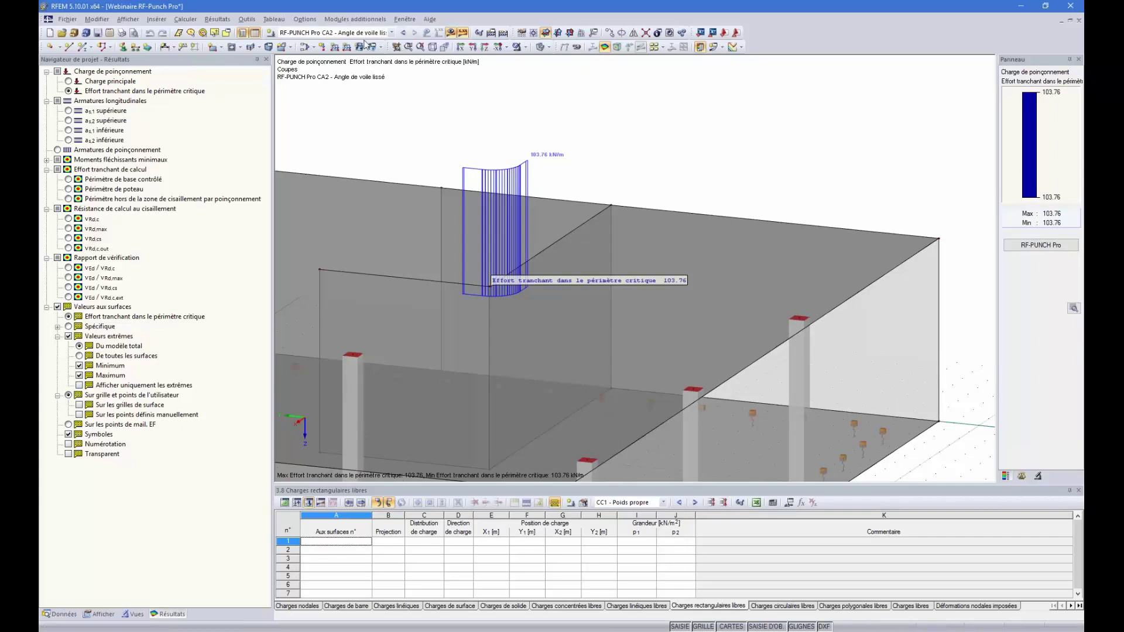
- Reopen the RF-PUNCH Pro module and review CA2's punching node settings and shear resistance verification
left_click(1048, 246)
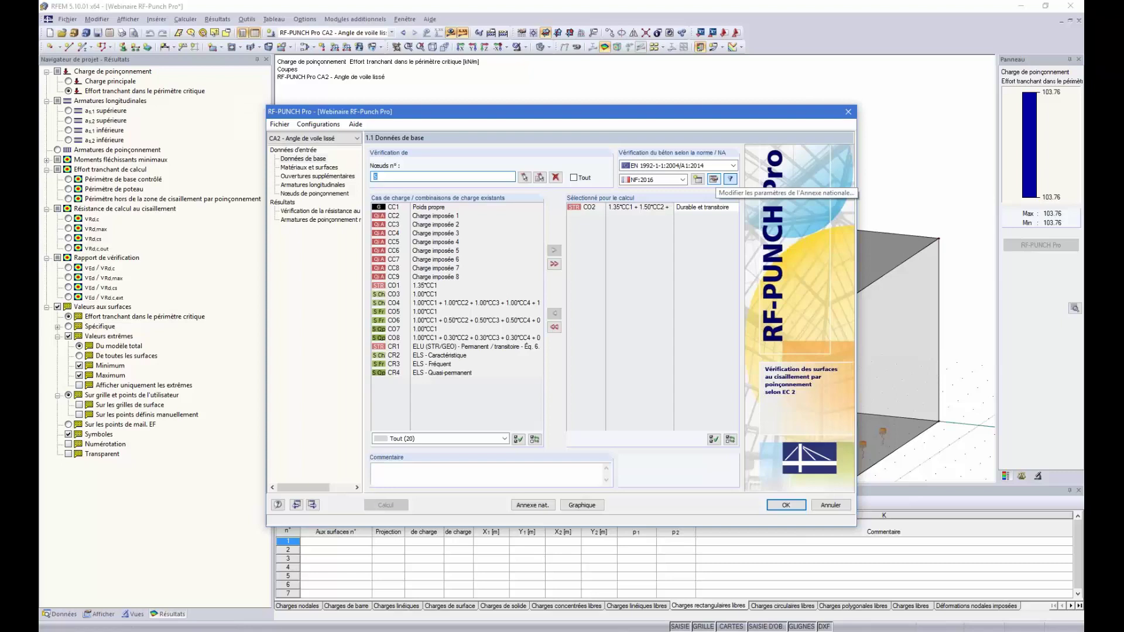
left_click(332, 194)
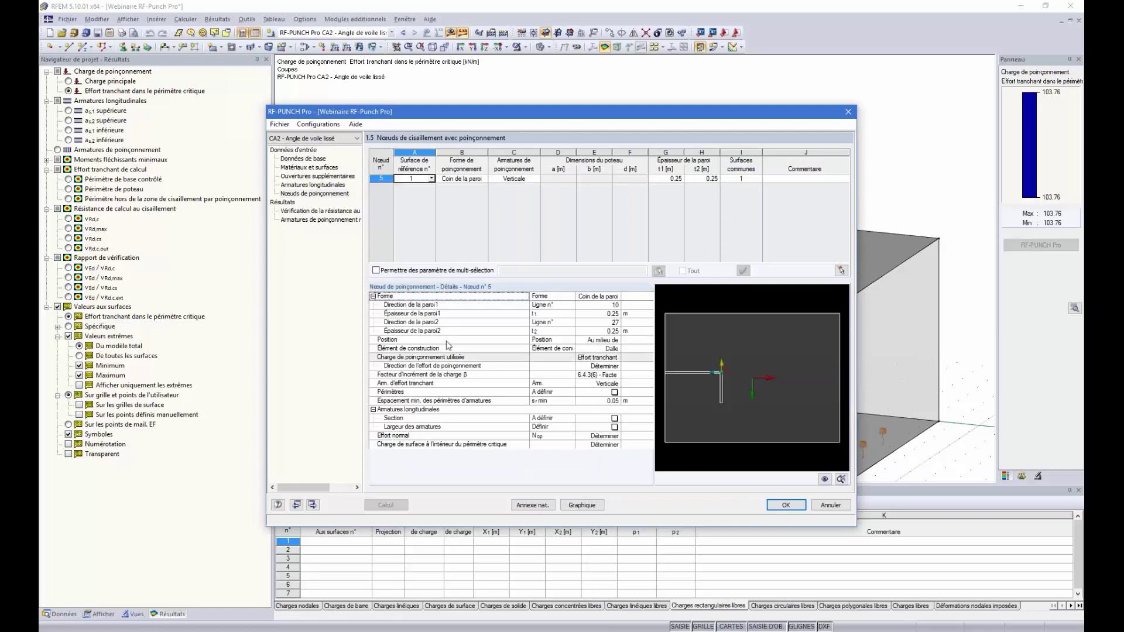
left_click(306, 212)
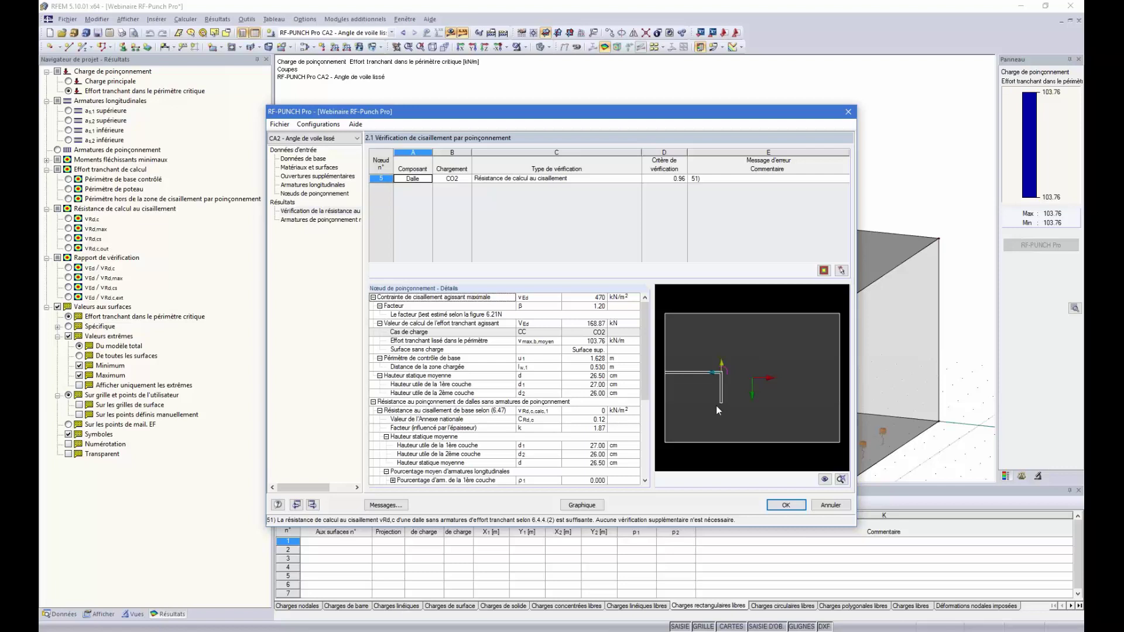
- Copy design case CA2 to a new case number 3 described as "Extrémité de voile"
left_click(279, 125)
left_click(306, 164)
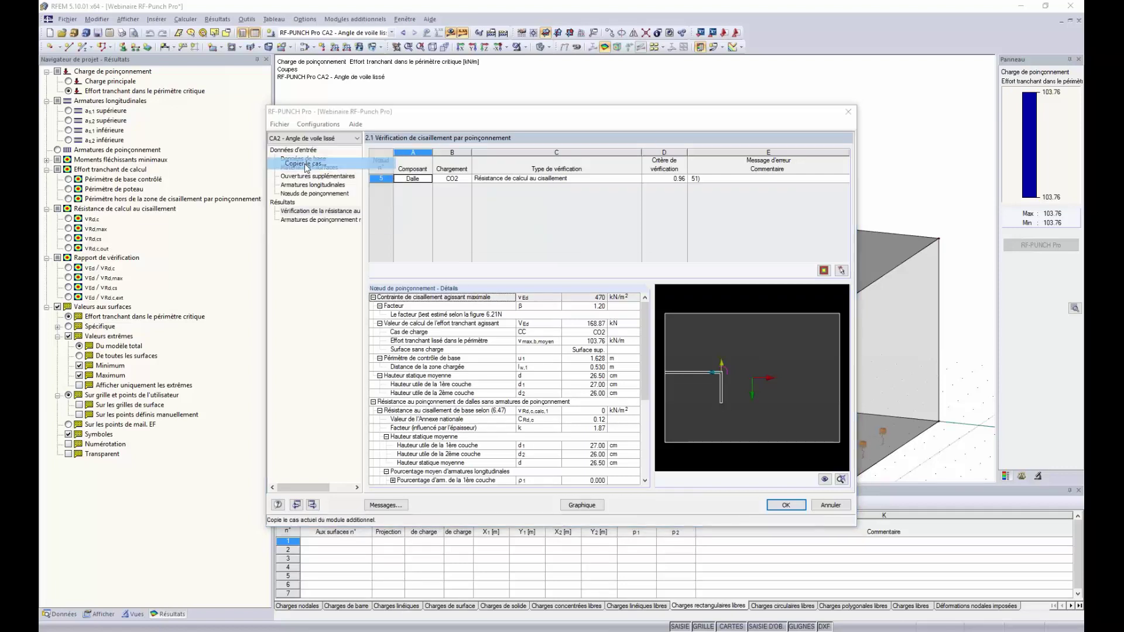
left_click(526, 335)
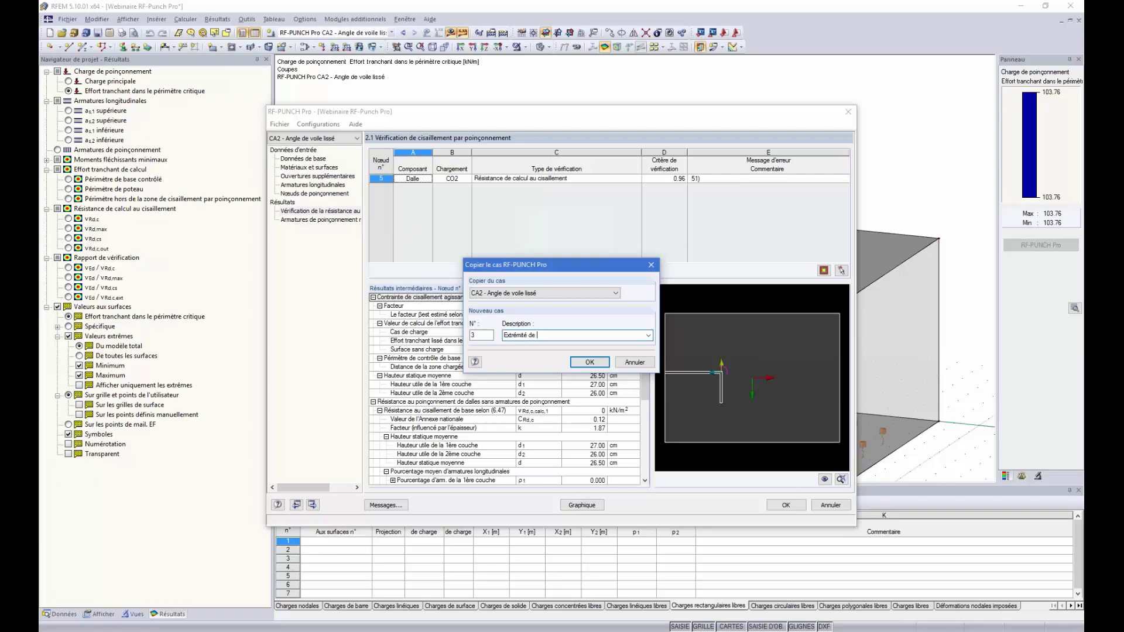
left_click(590, 363)
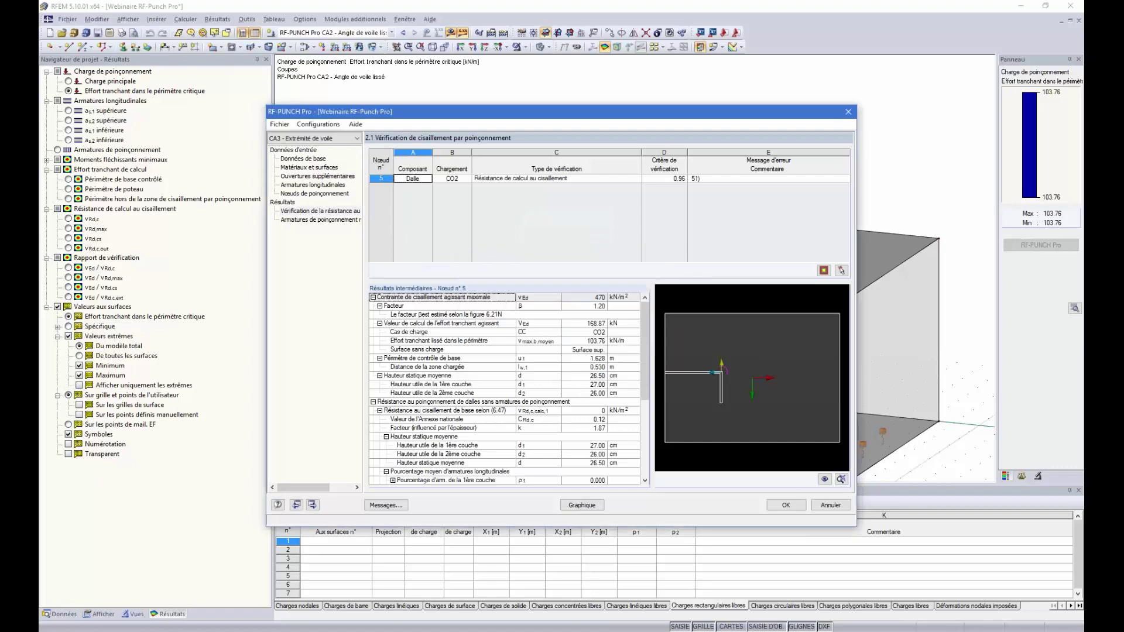
- Add the node at the free end of the wall to the nodes checked in design case CA3
left_click(310, 158)
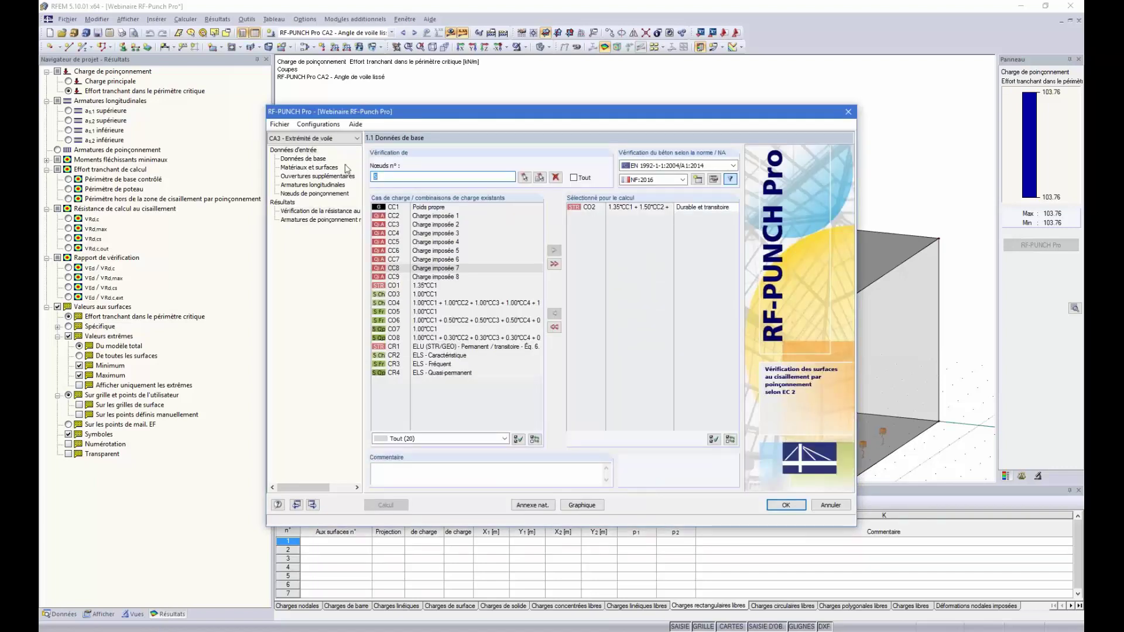
left_click(524, 177)
scroll(605, 215, "down", 2)
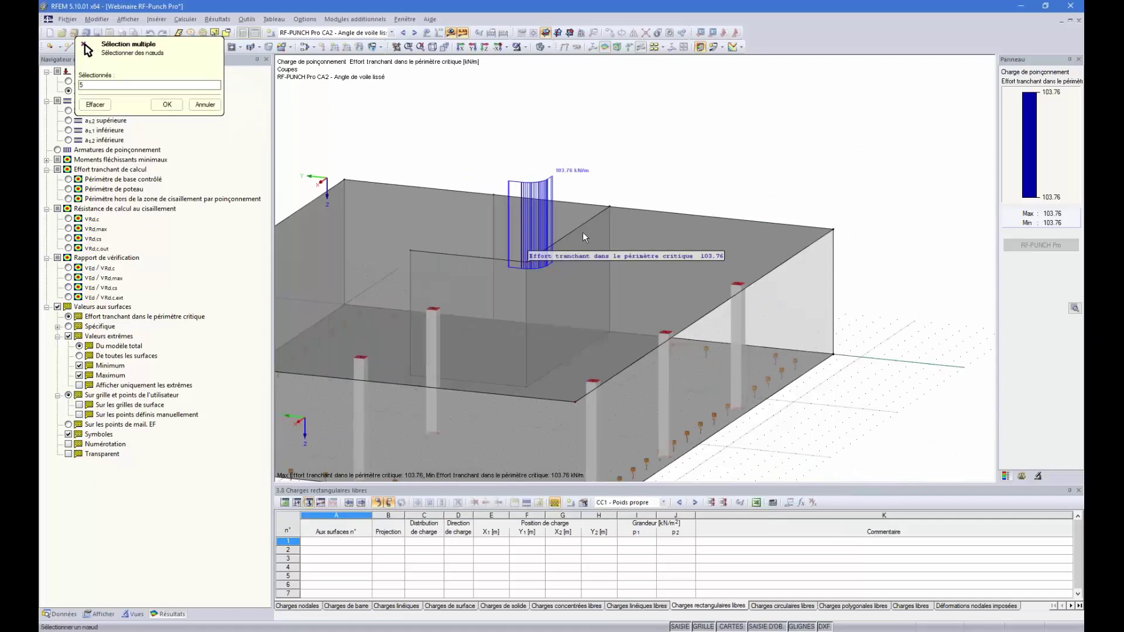
middle_click_drag(432, 293, 456, 253, "ctrl")
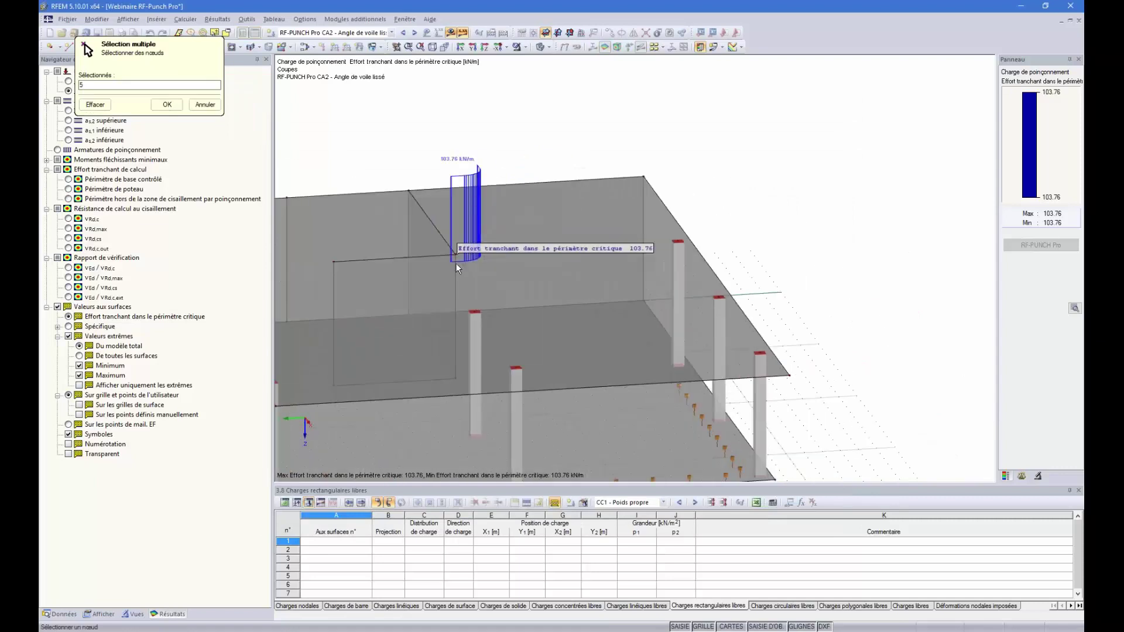
left_click(334, 261)
left_click(166, 105)
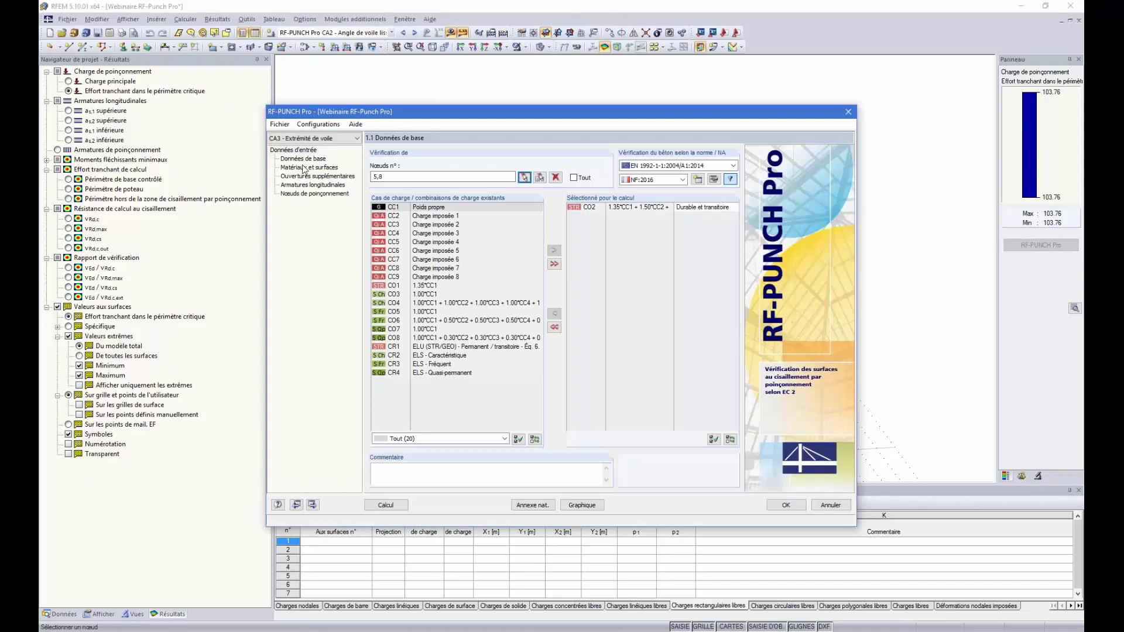
- Review CA3's materials, openings, longitudinal reinforcement and punching node data, and calculate the case
left_click(303, 168)
left_click(303, 177)
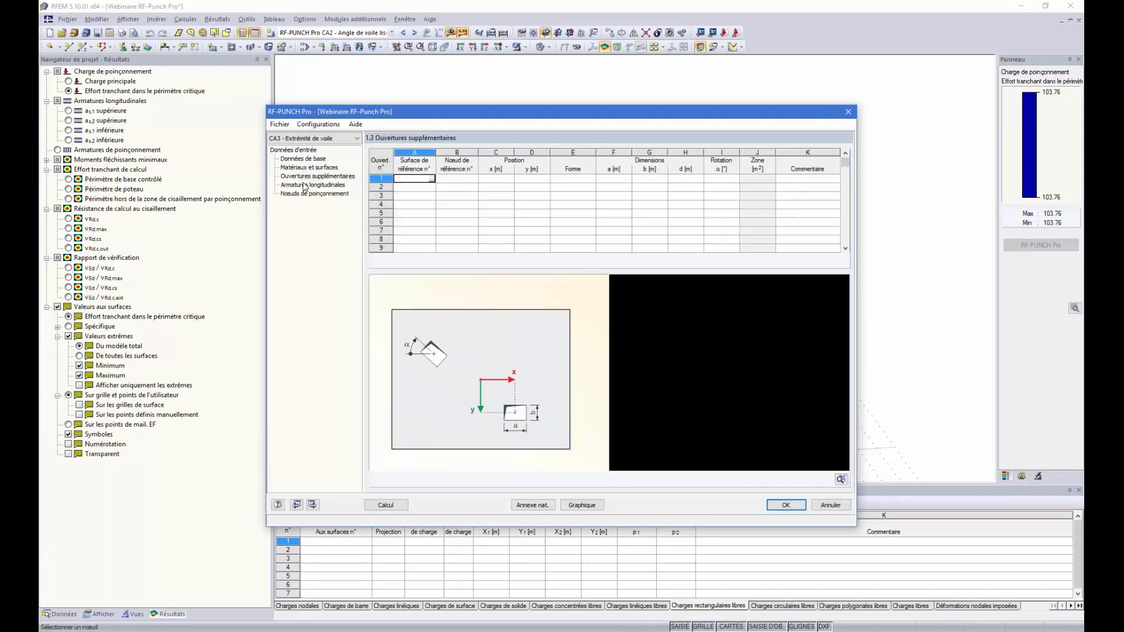
left_click(306, 185)
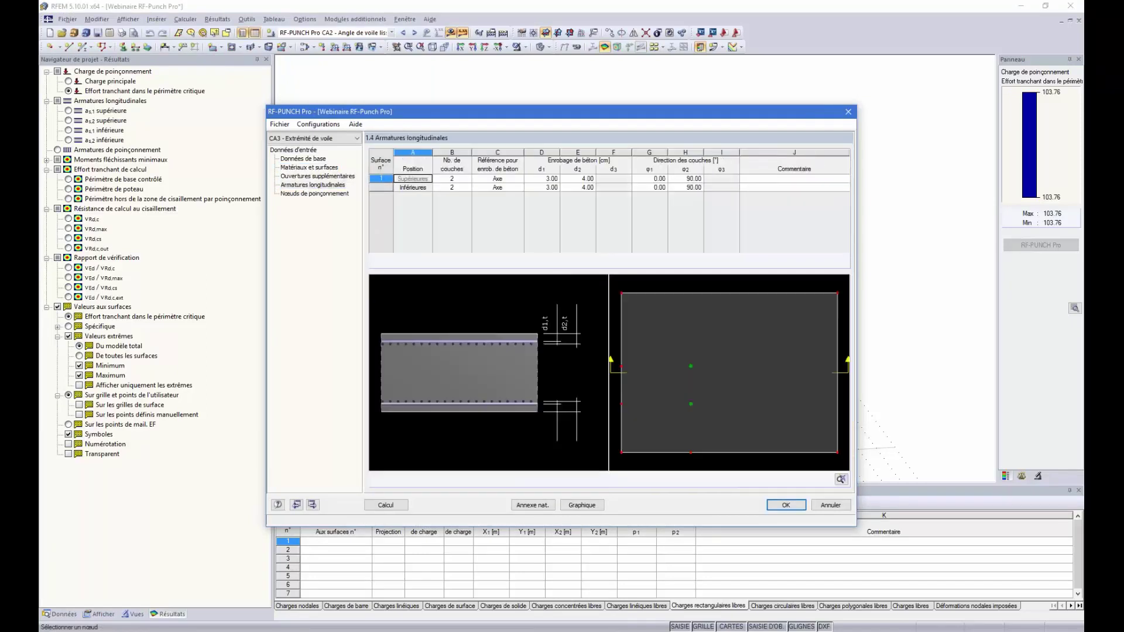
left_click(315, 194)
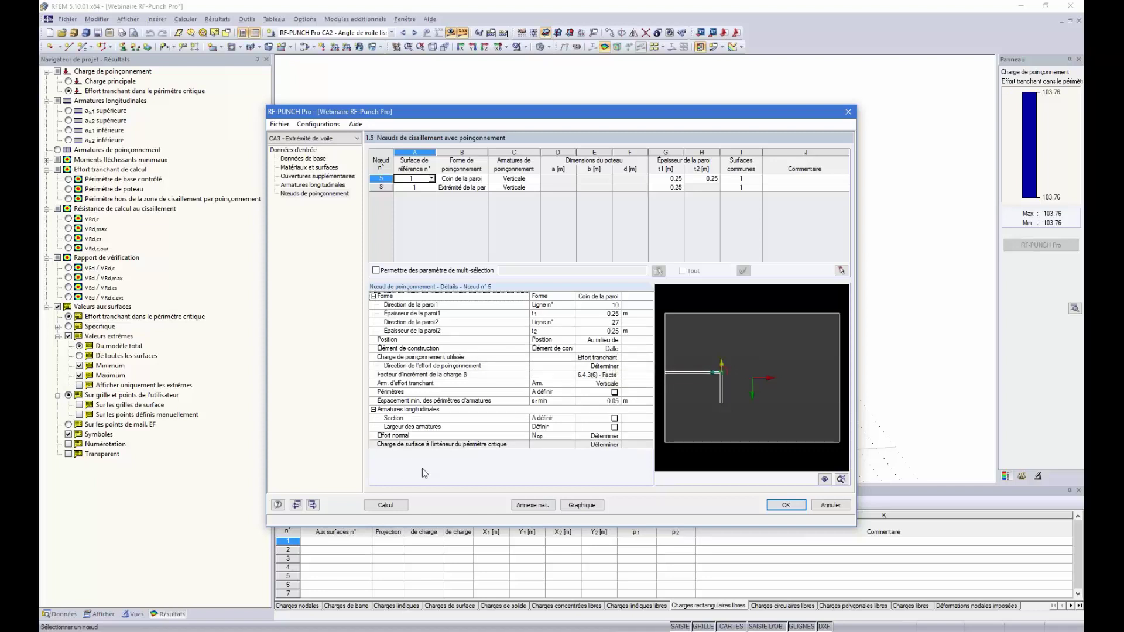
left_click(386, 506)
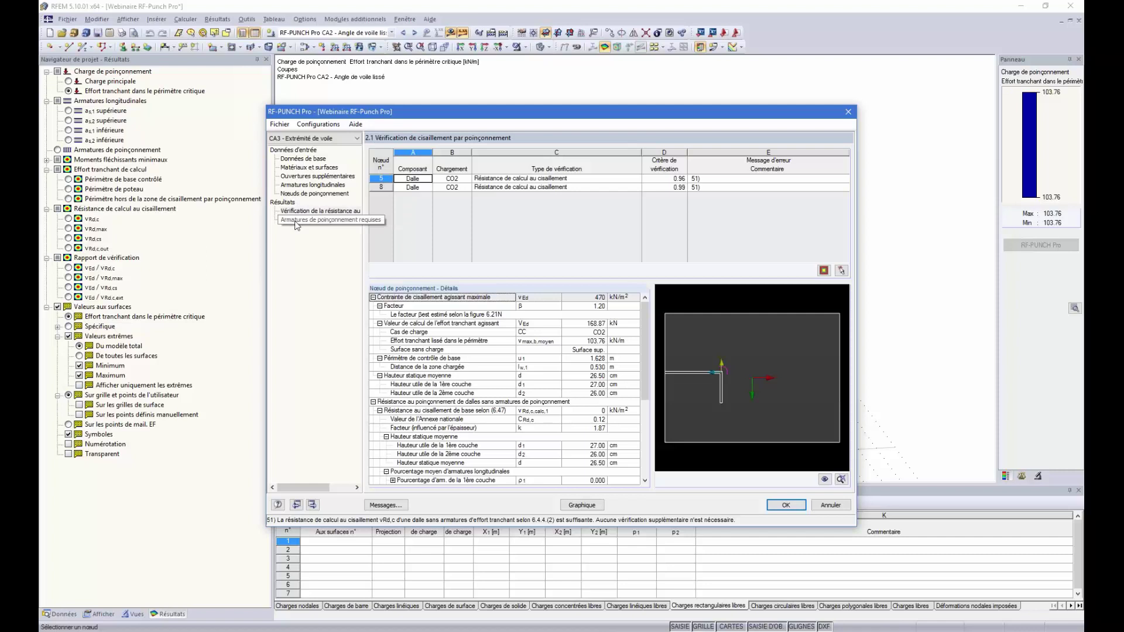
- Set node 5's punching load to the unsmoothed shear force over the critical perimeter and recalculate CA3
left_click(297, 194)
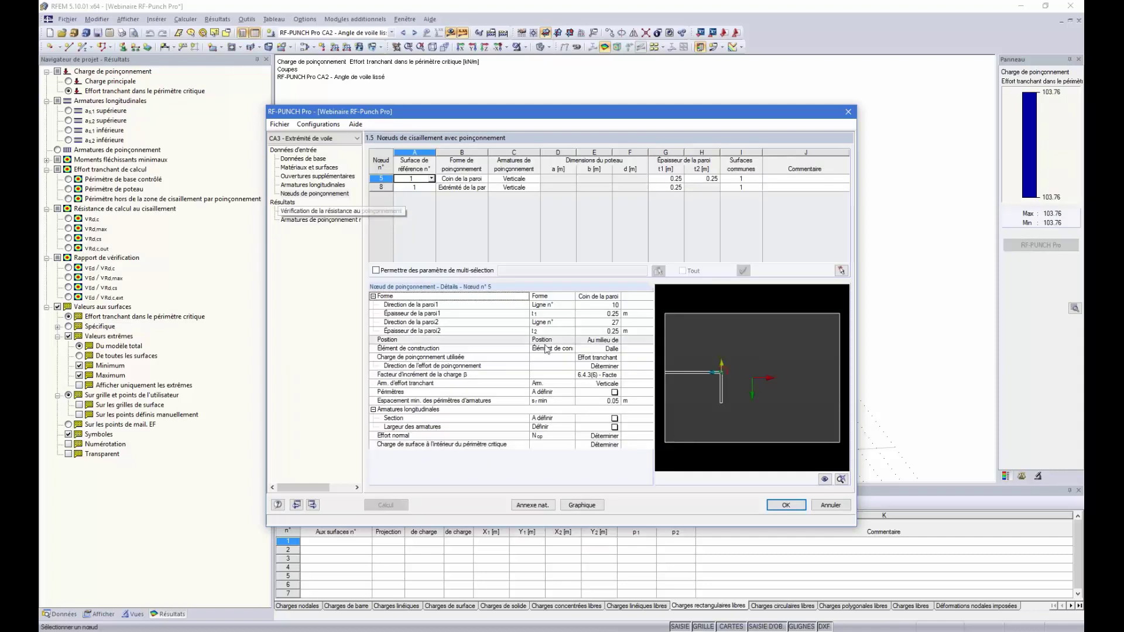
left_click(609, 358)
left_click(616, 358)
left_click(623, 375)
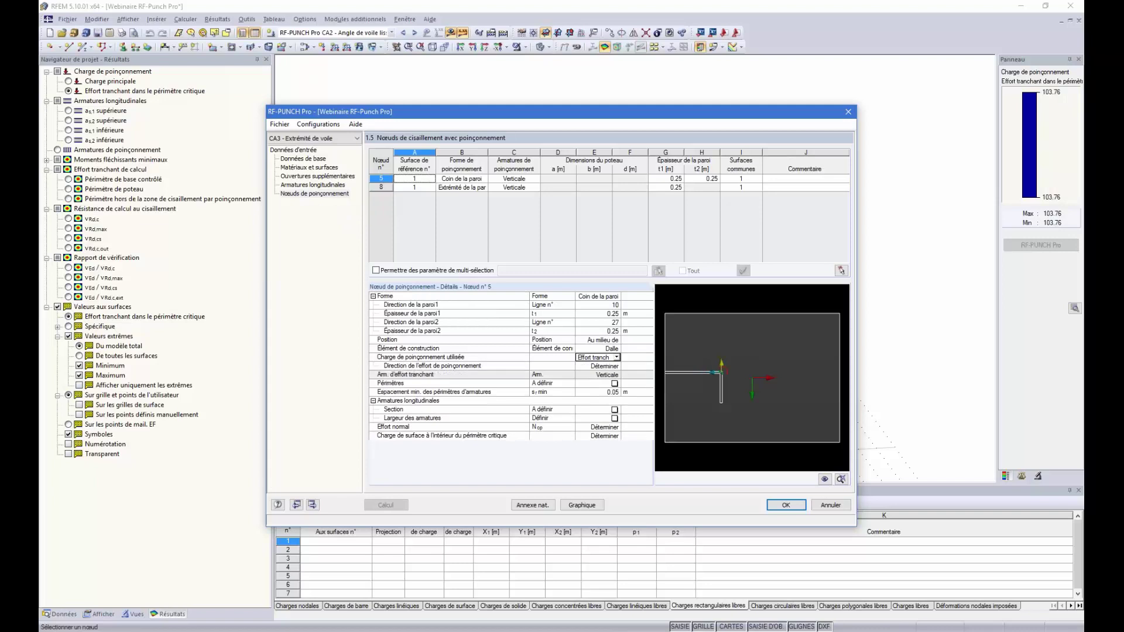
left_click(379, 506)
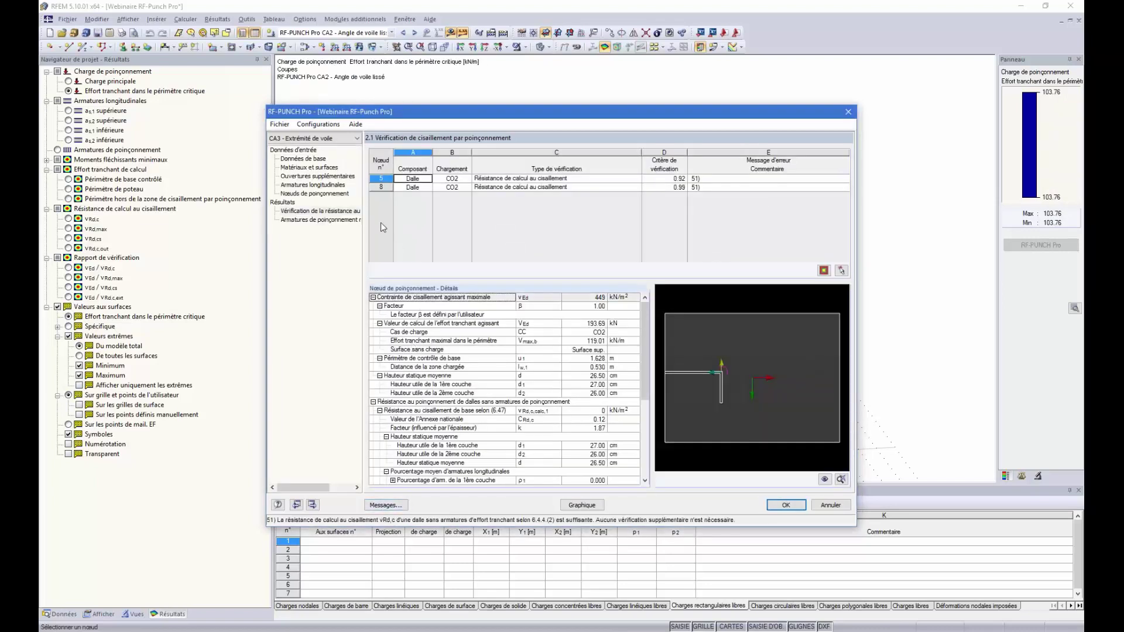
- Examine node 8's shear resistance verification and the required punching reinforcement of CA3
left_click(666, 188)
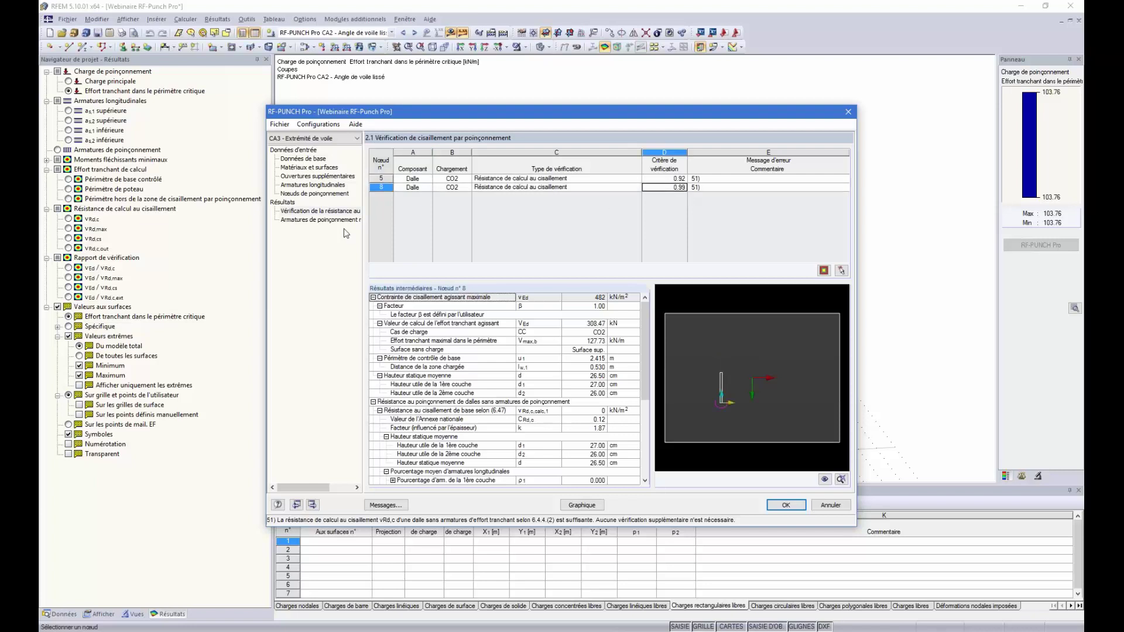
left_click_drag(370, 115, 386, 85)
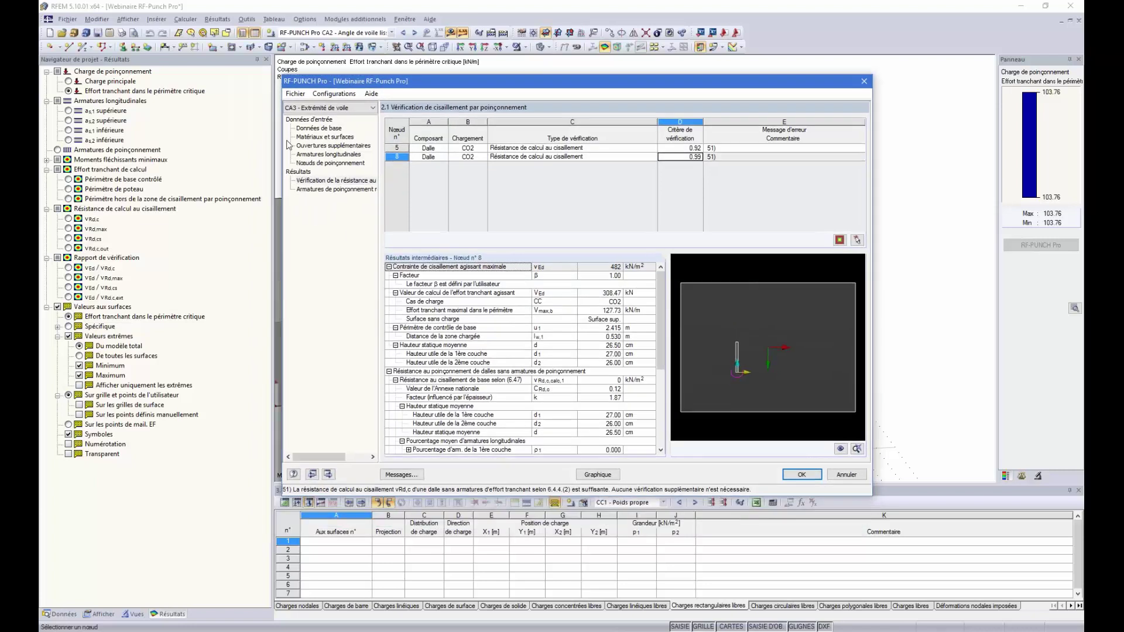
left_click(327, 190)
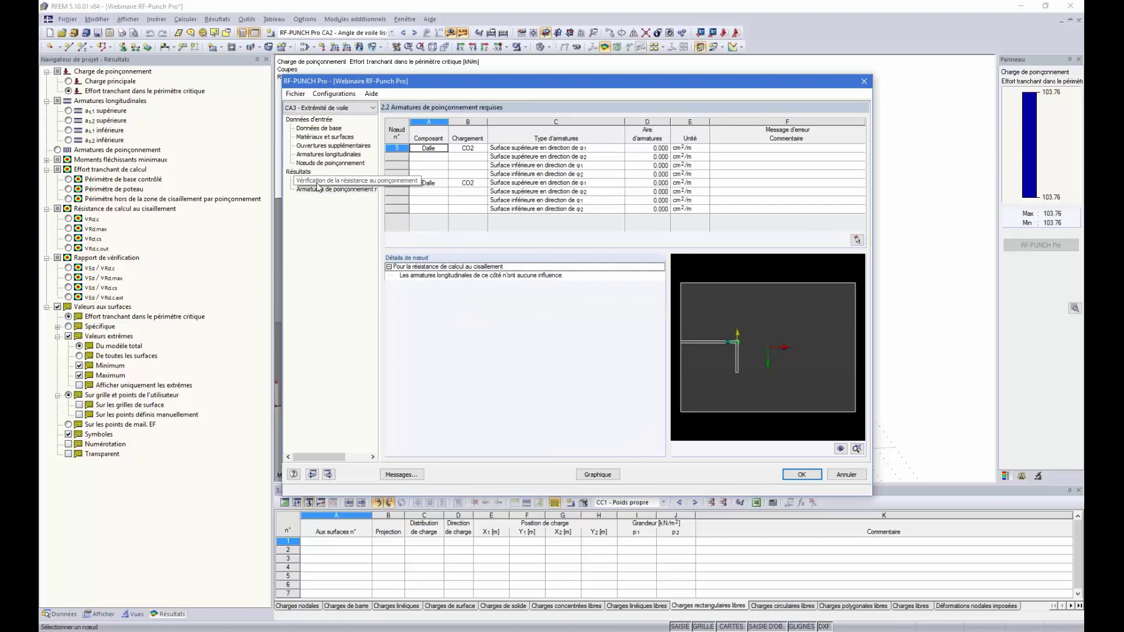
left_click(306, 173)
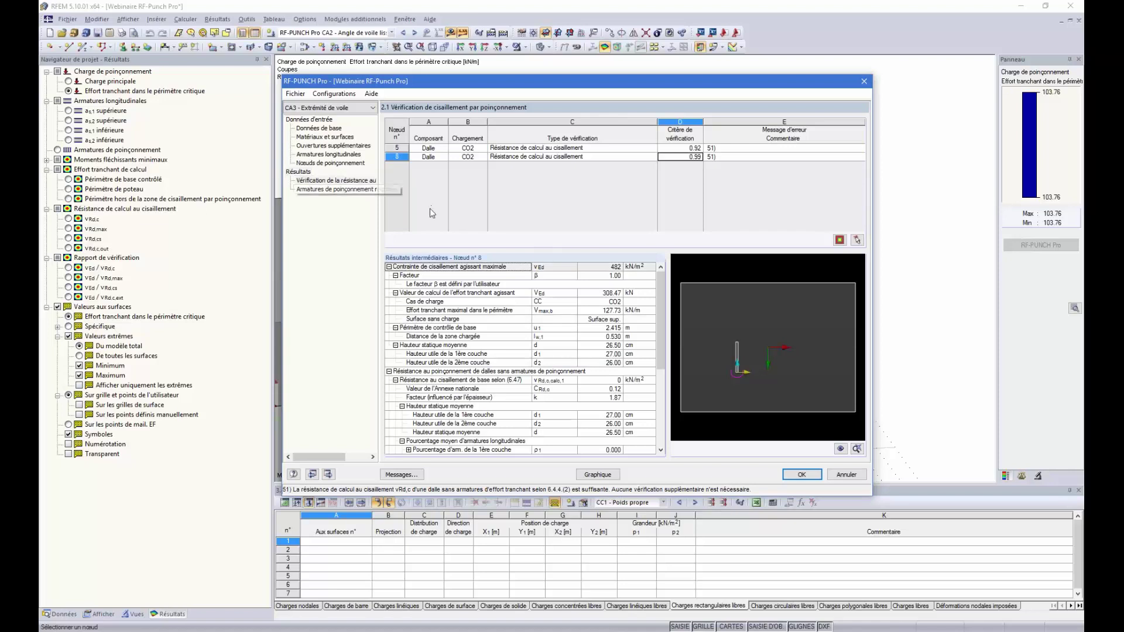
- Set node 5's punching load back to the smoothed shear force over the critical perimeter
left_click(335, 163)
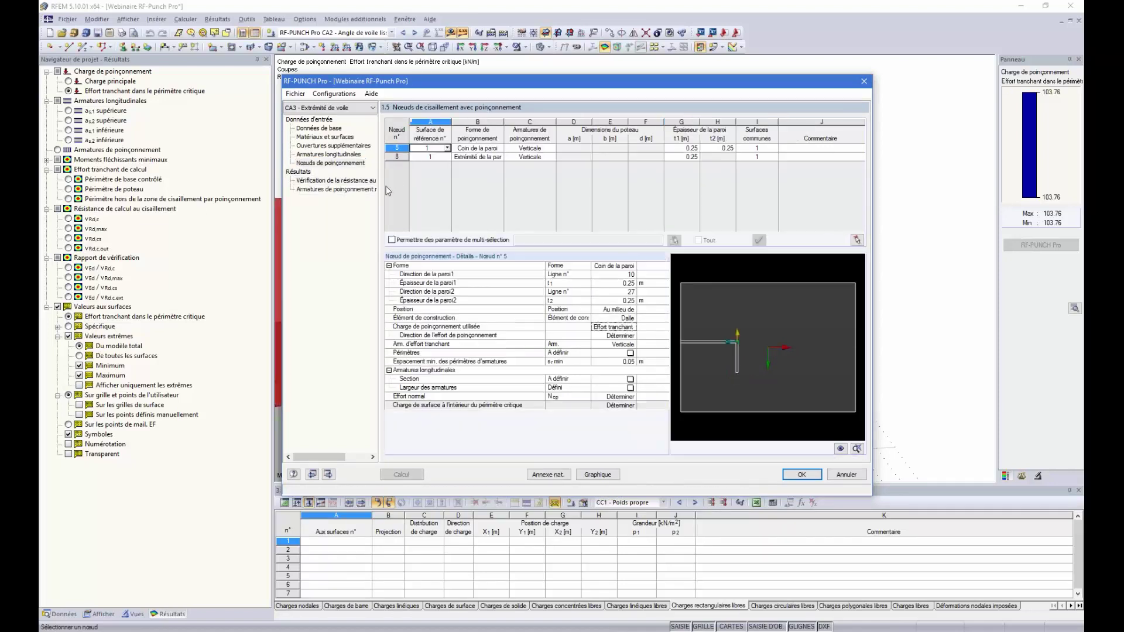
left_click(629, 327)
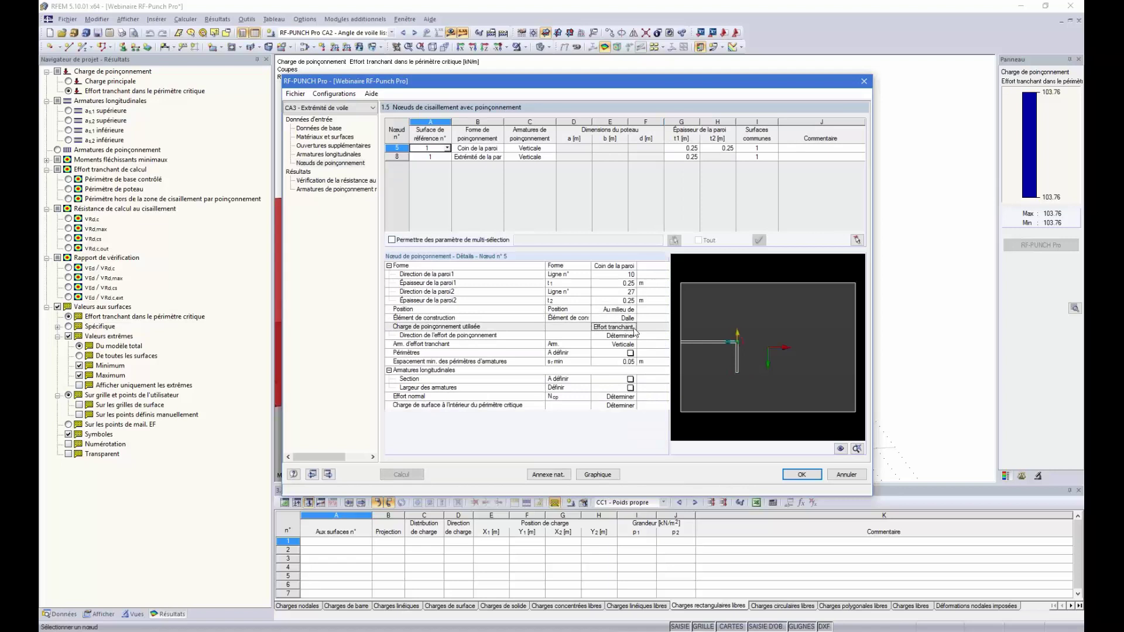
left_click(630, 328)
left_click(633, 327)
left_click(634, 332)
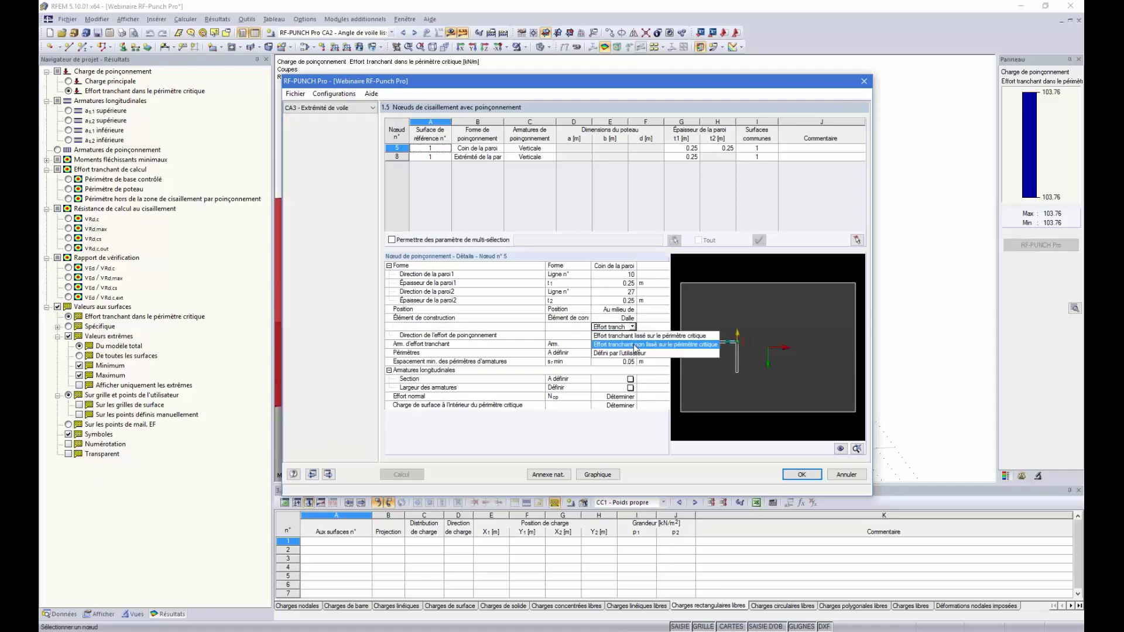
left_click(633, 327)
left_click(635, 344)
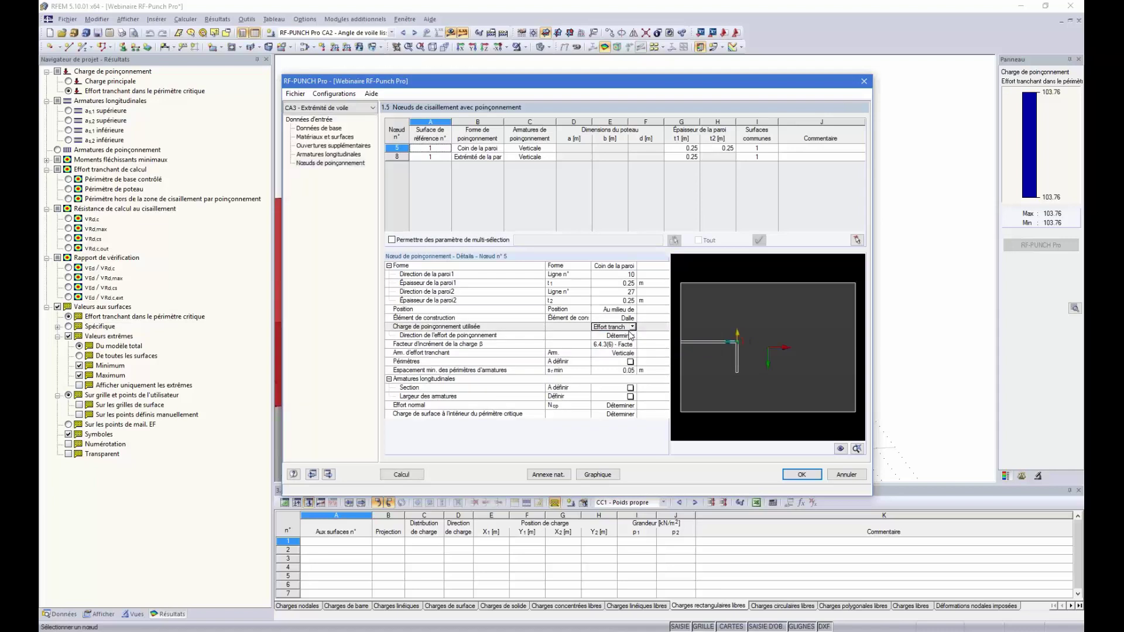
- Set node 5's load increment factor β to 6.4.3(3), fully plastic shear distribution, and recalculate CA3
left_click(632, 345)
left_click(633, 345)
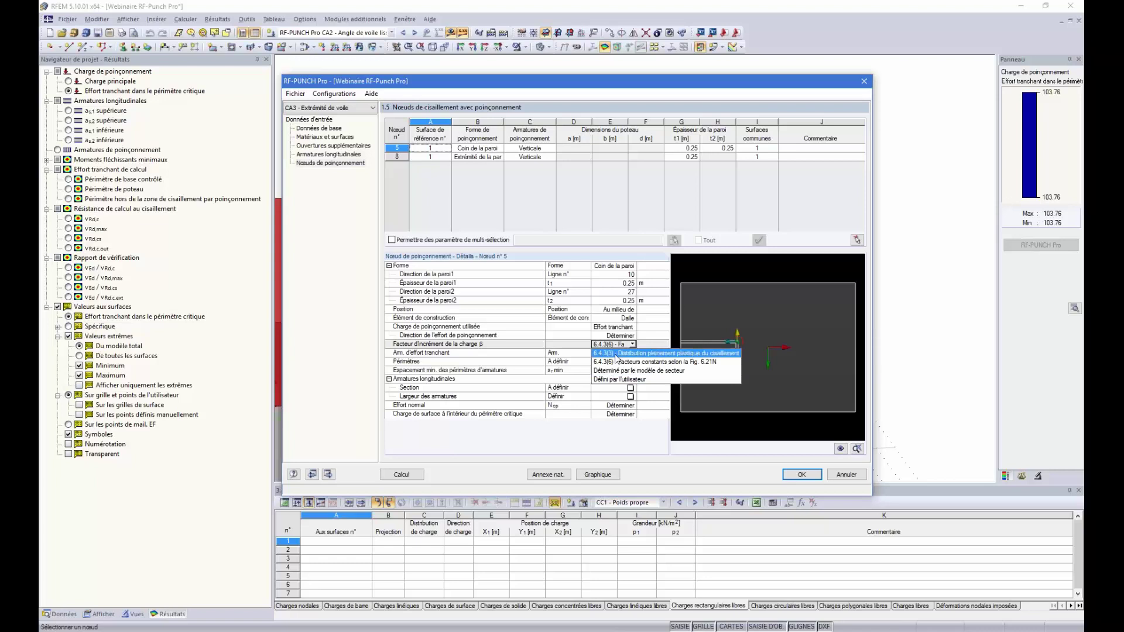
left_click(644, 362)
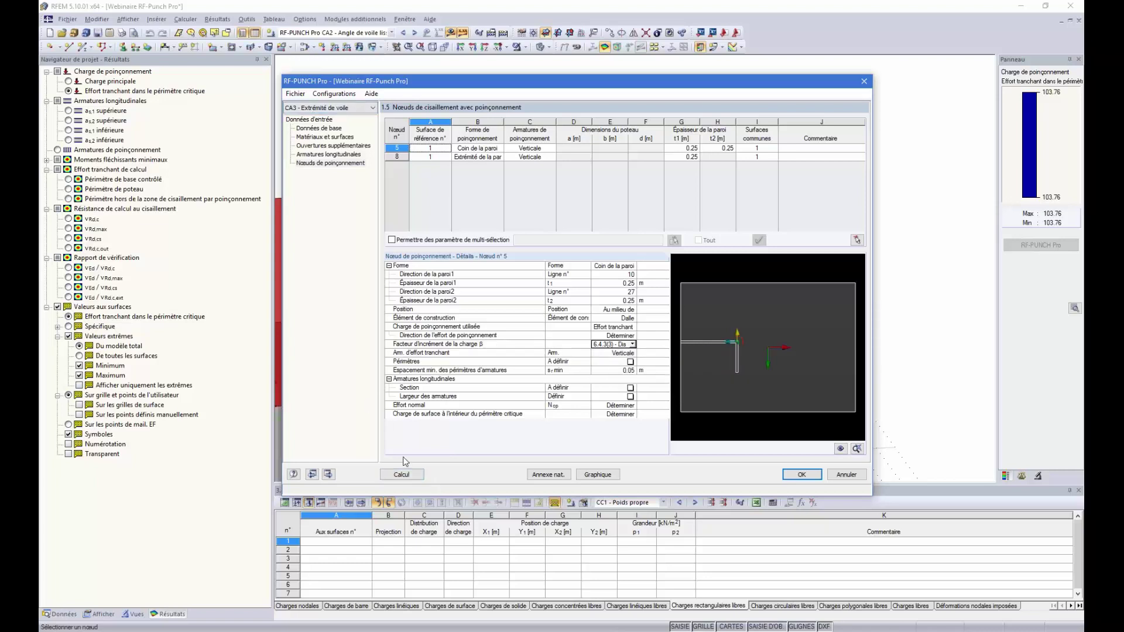
left_click(413, 474)
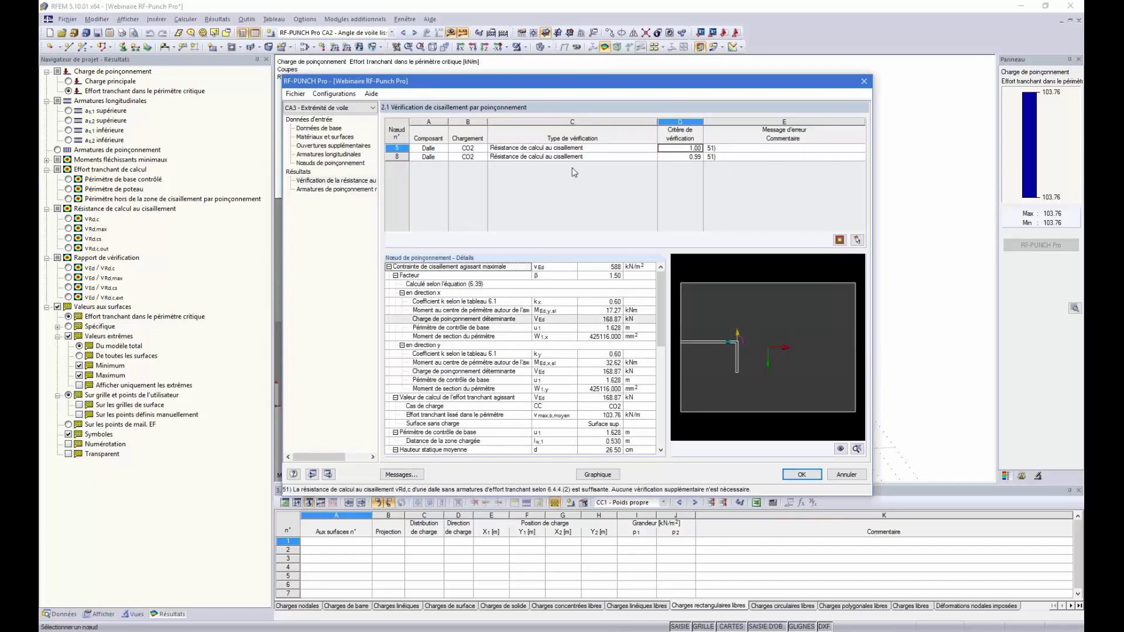
- Examine node 5's shear verification details and the required upper surface reinforcement in both directions
left_click(504, 148)
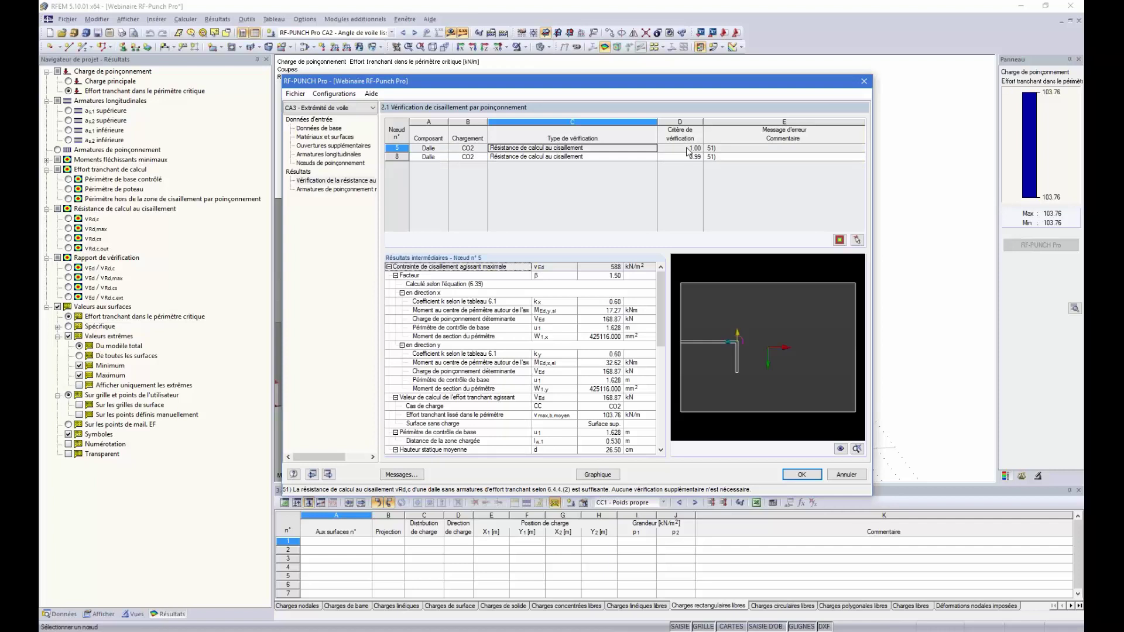
left_click(324, 189)
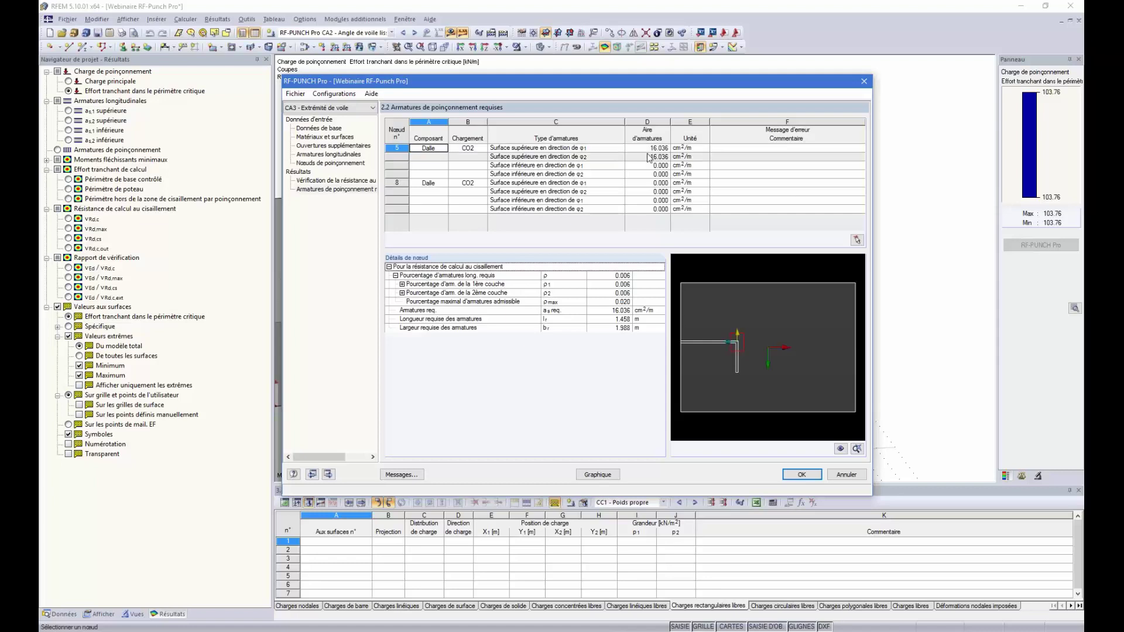
left_click(606, 149)
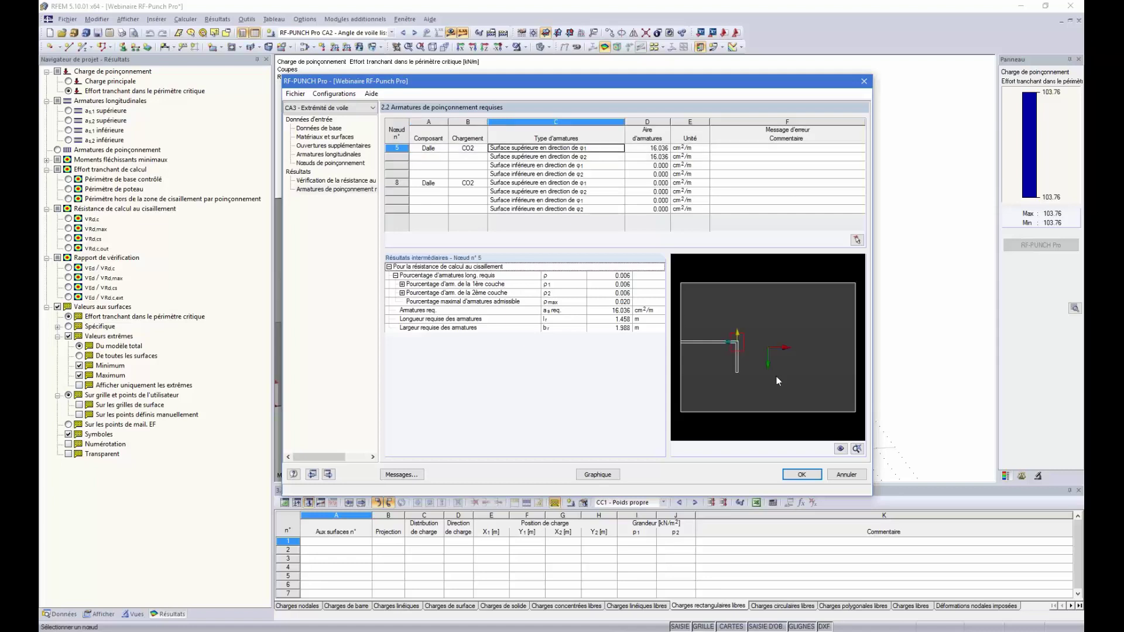
scroll(746, 359, "up", 2)
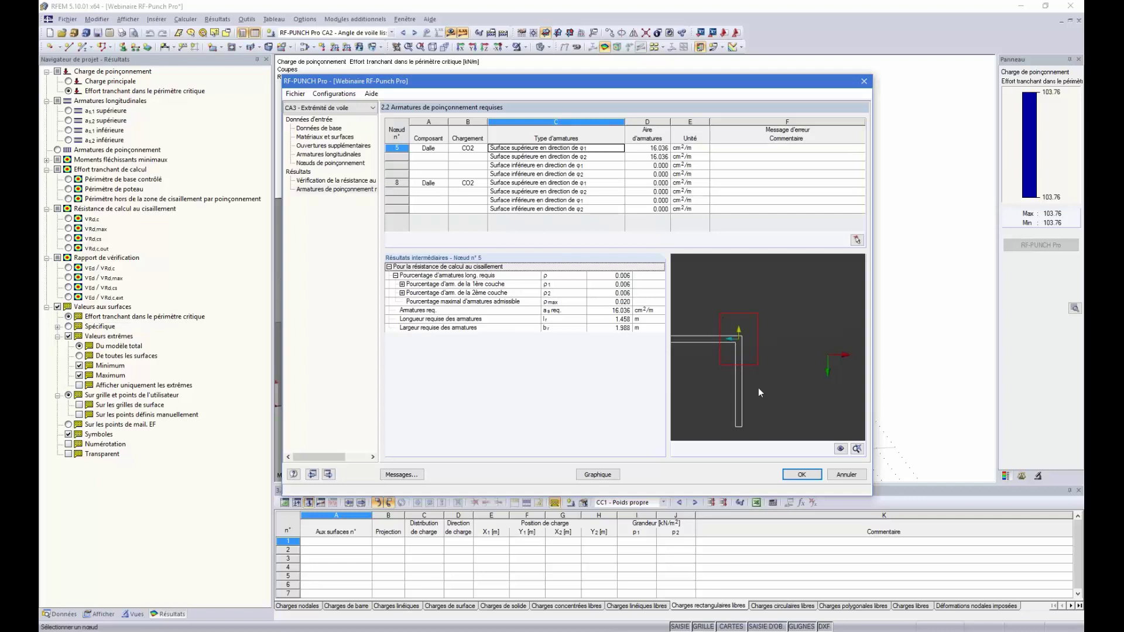
left_click(571, 156)
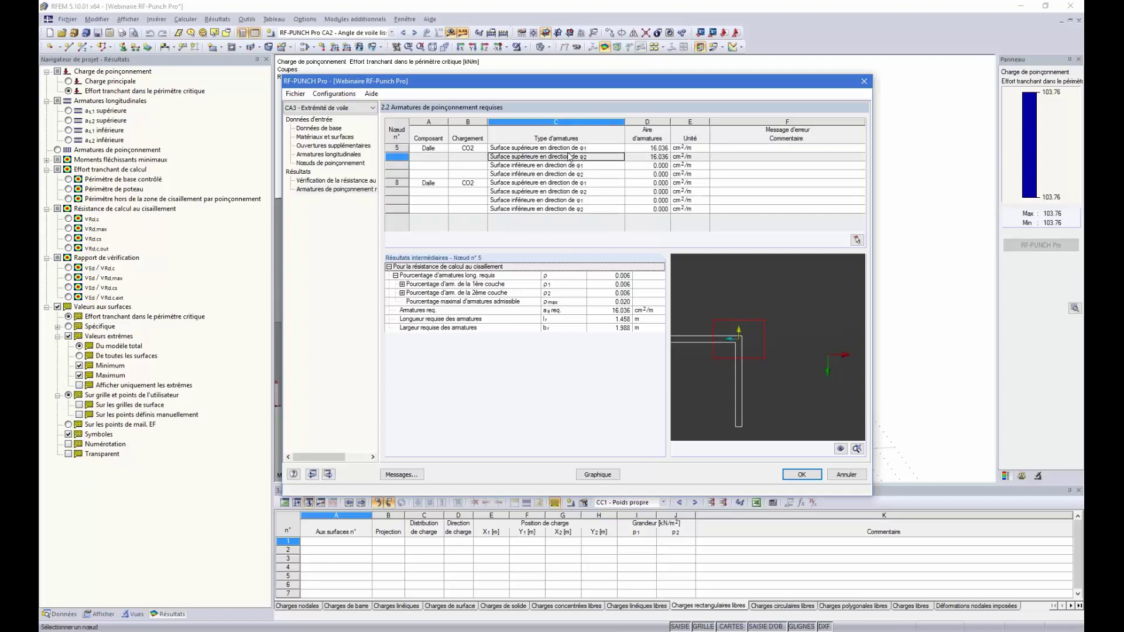
left_click(579, 150)
left_click(581, 157)
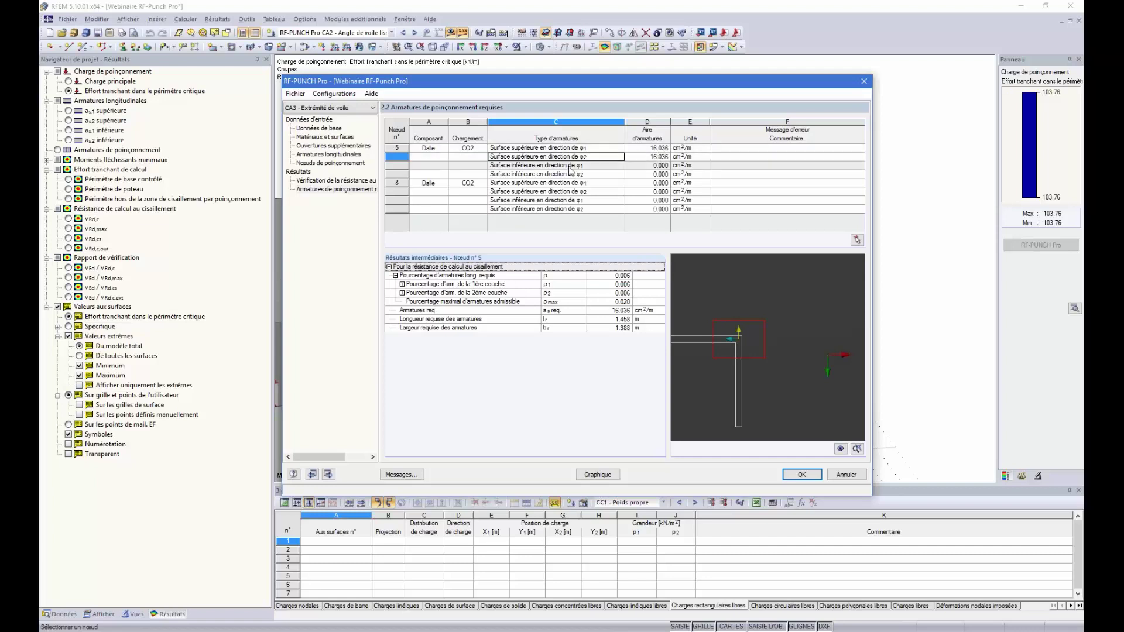
- Enable the user-defined longitudinal reinforcement section for node 5 and check the slab's reinforcement layer covers and directions
left_click(332, 164)
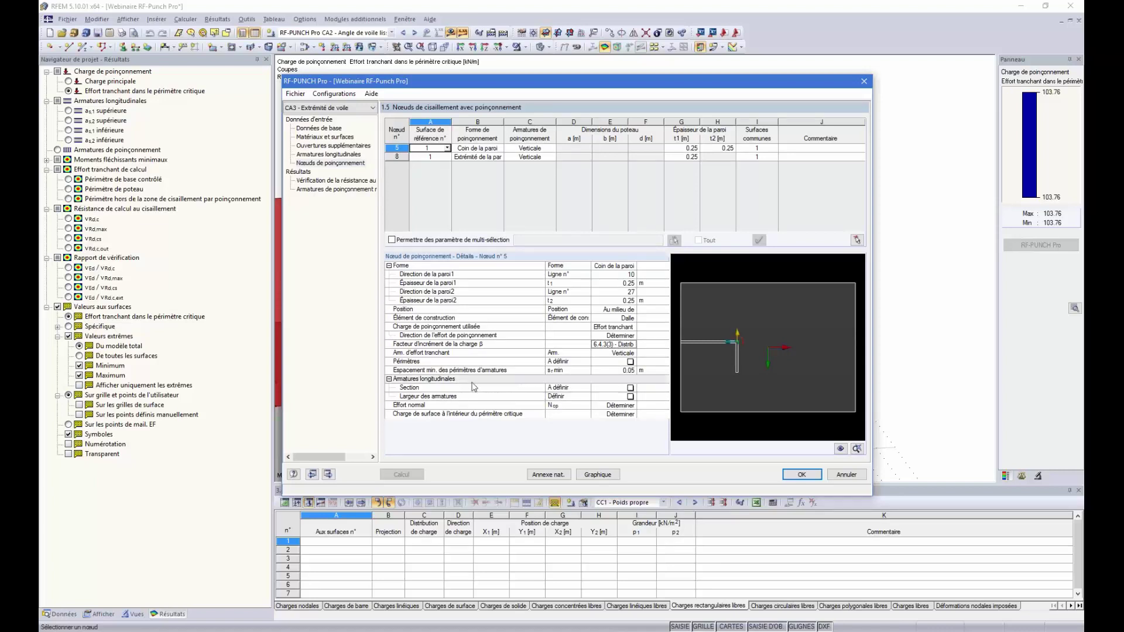
left_click(630, 389)
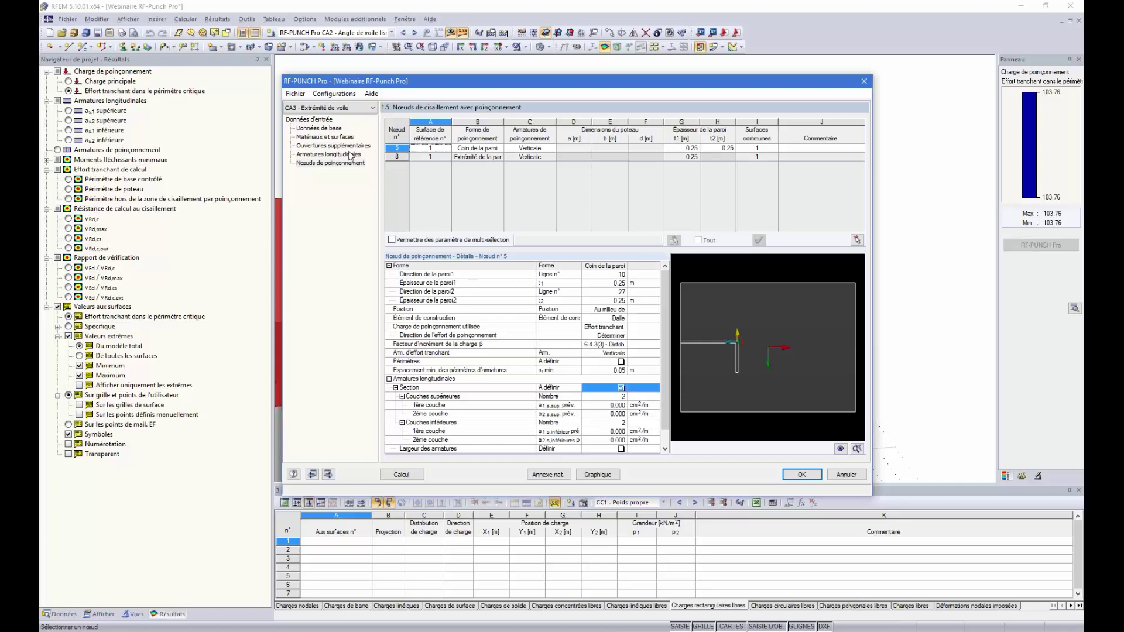
left_click(331, 155)
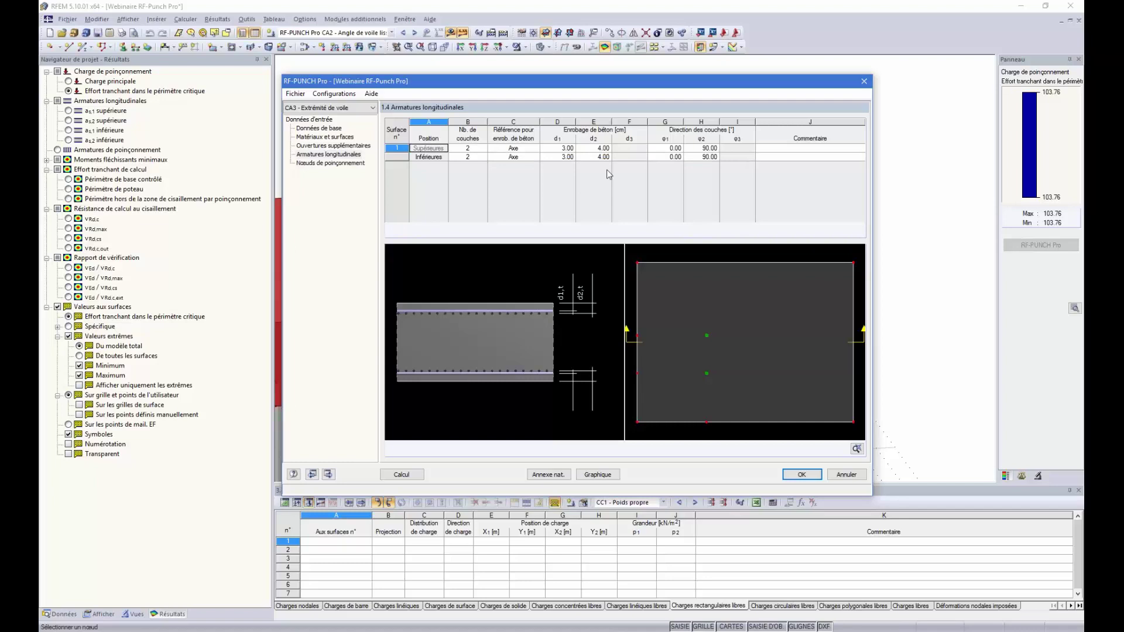
left_click(330, 163)
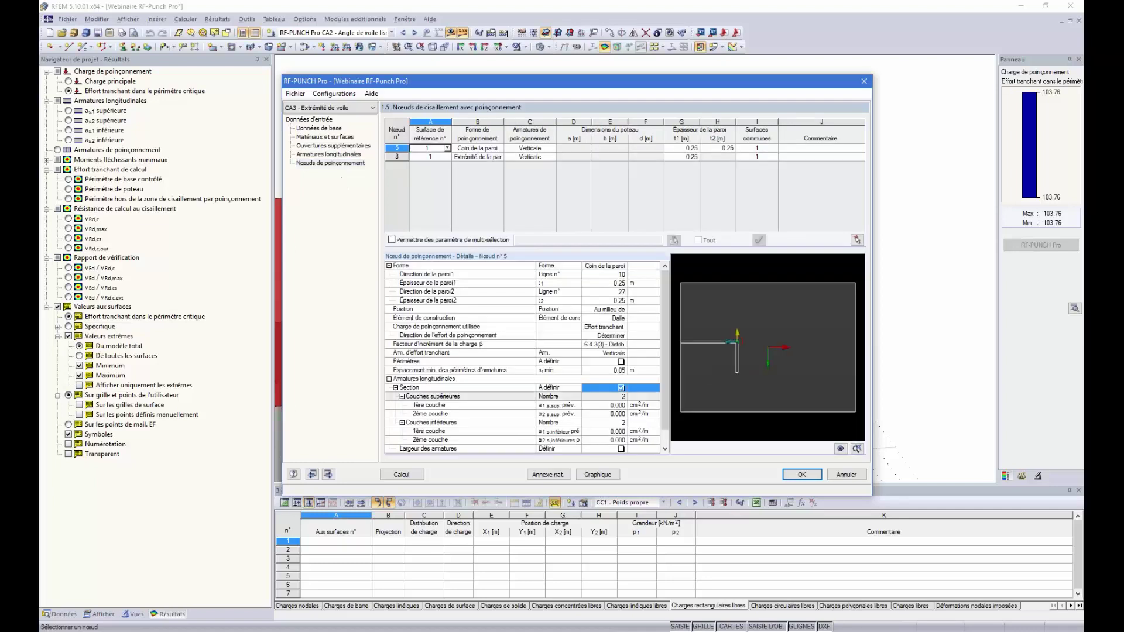
- Set the provided reinforcement of node 5's first upper layer to 6 cm²/m
left_click(609, 405)
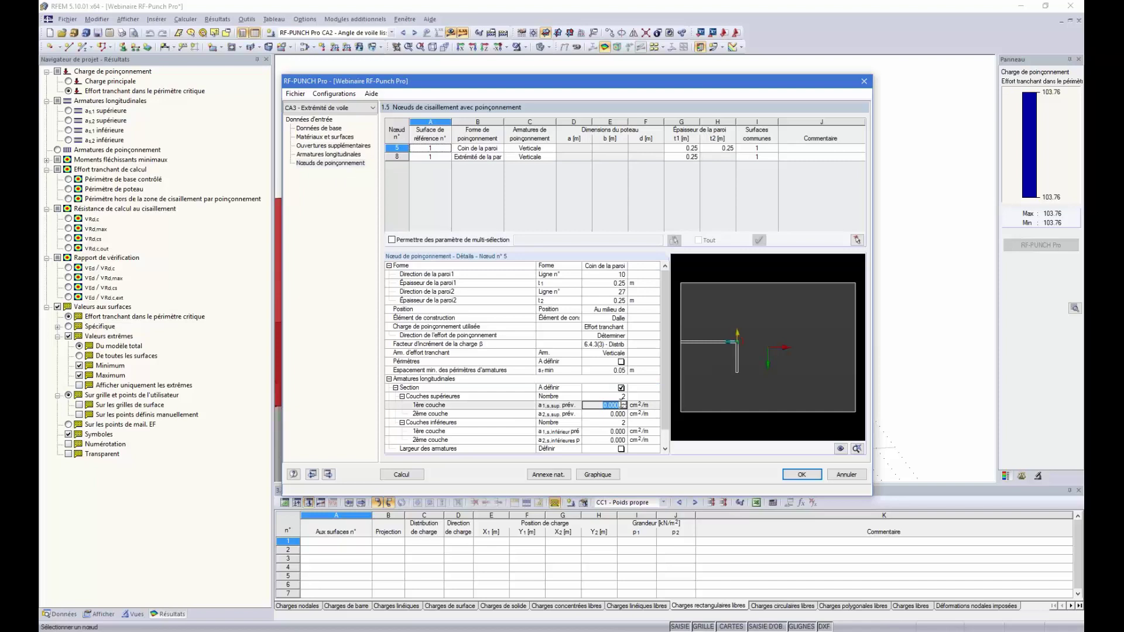
type("0.050")
double_click(610, 410)
type("5")
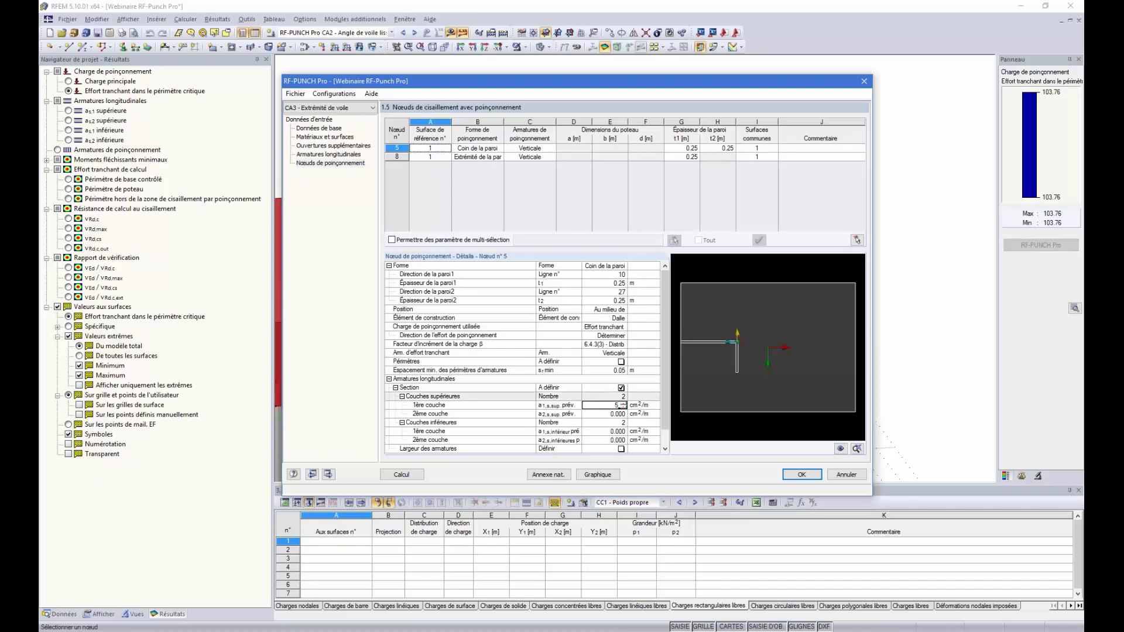
double_click(614, 404)
type("6")
key("Return")
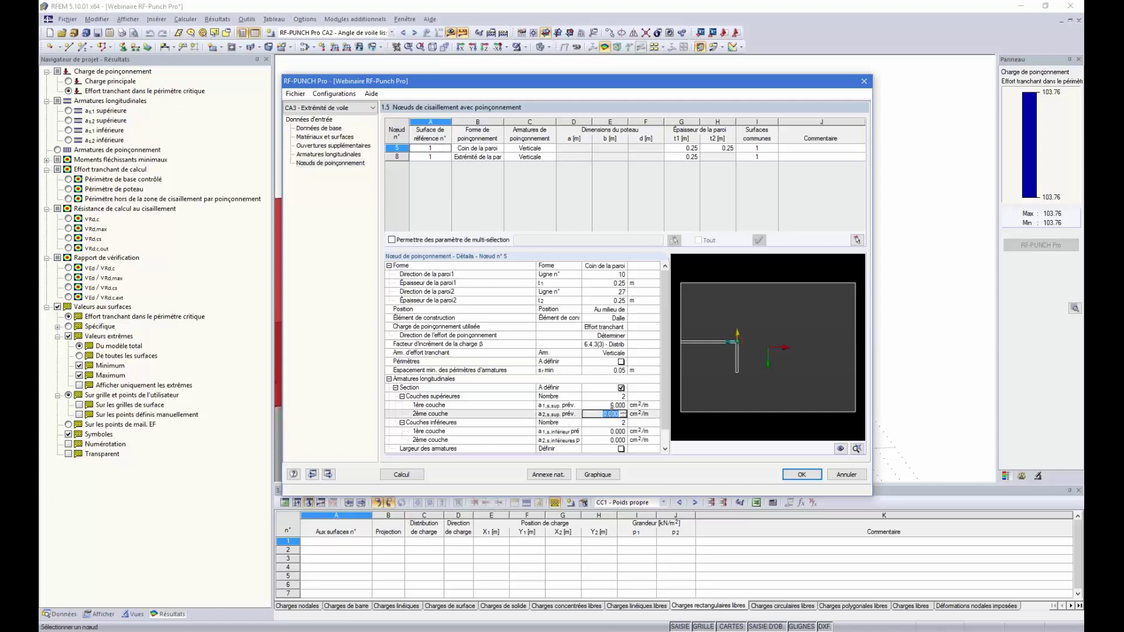
- Set the provided reinforcement of node 5's second upper layer to 6 cm²/m and recalculate CA3
type("6")
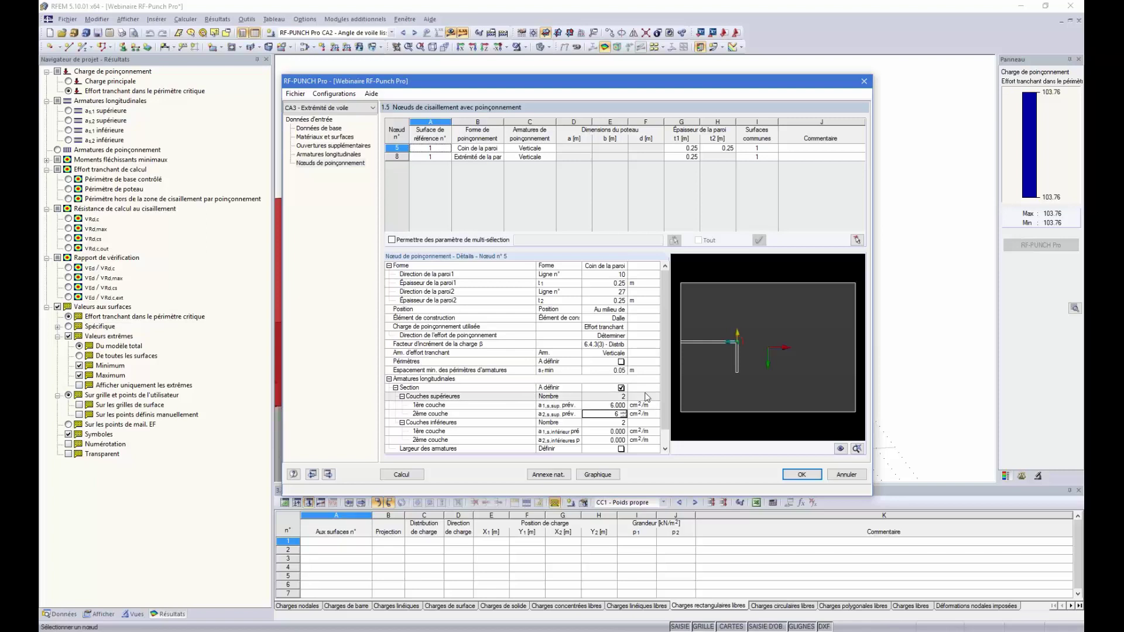
key("Return")
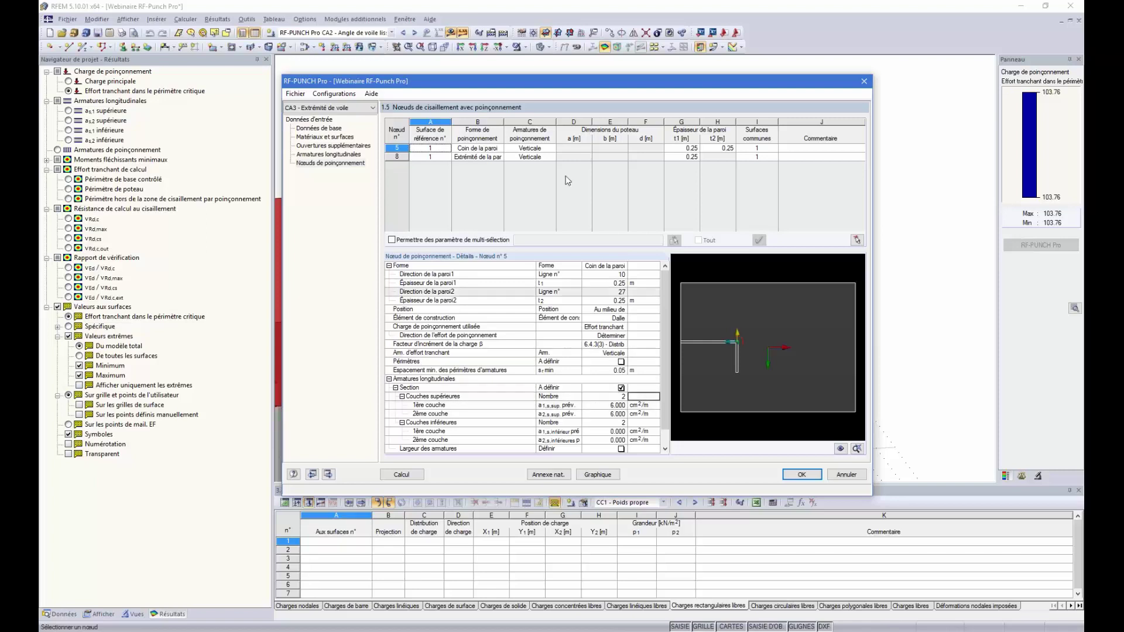
left_click(402, 475)
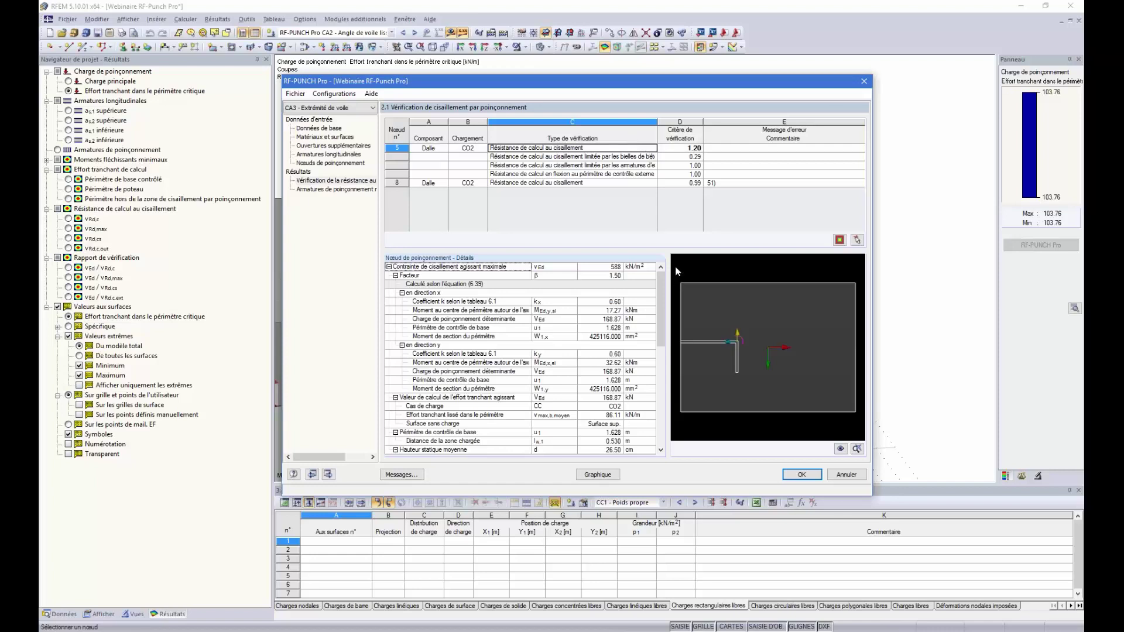
- Examine node 5's control perimeters for the concrete strut, shear reinforcement and external perimeter resistance checks
key("Down")
scroll(726, 344, "up", 3)
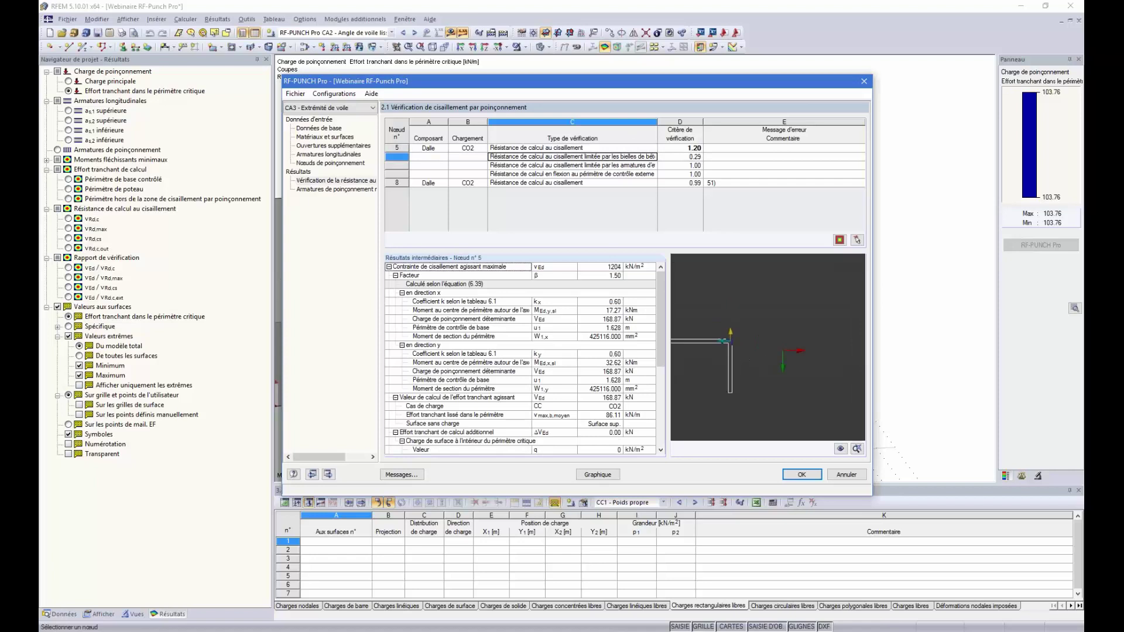
scroll(727, 342, "up", 2)
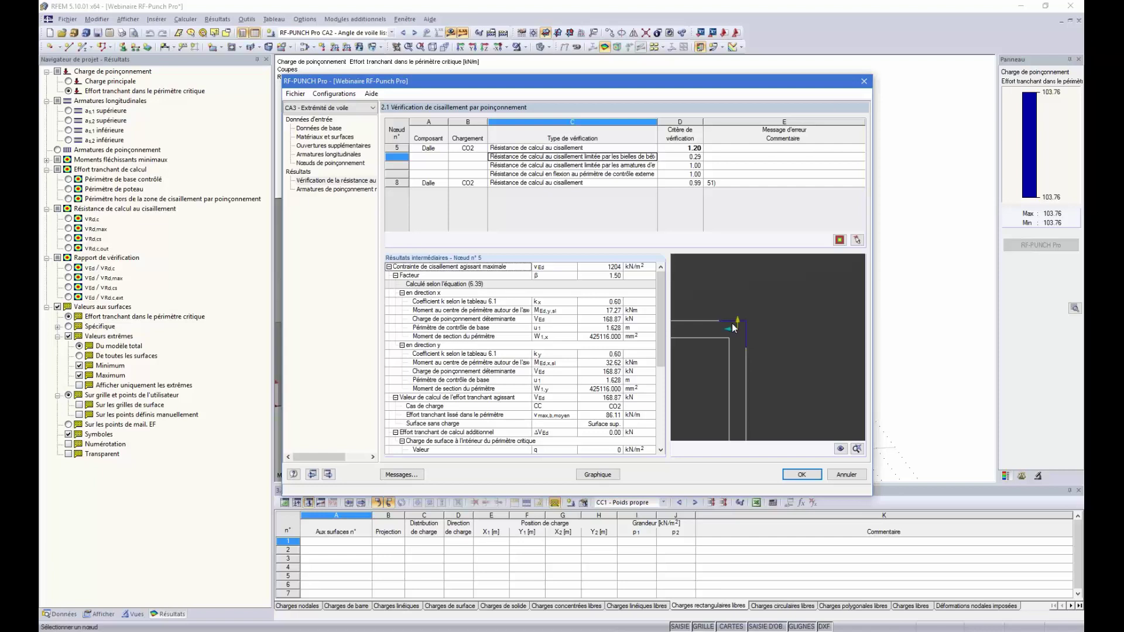
left_click(637, 166)
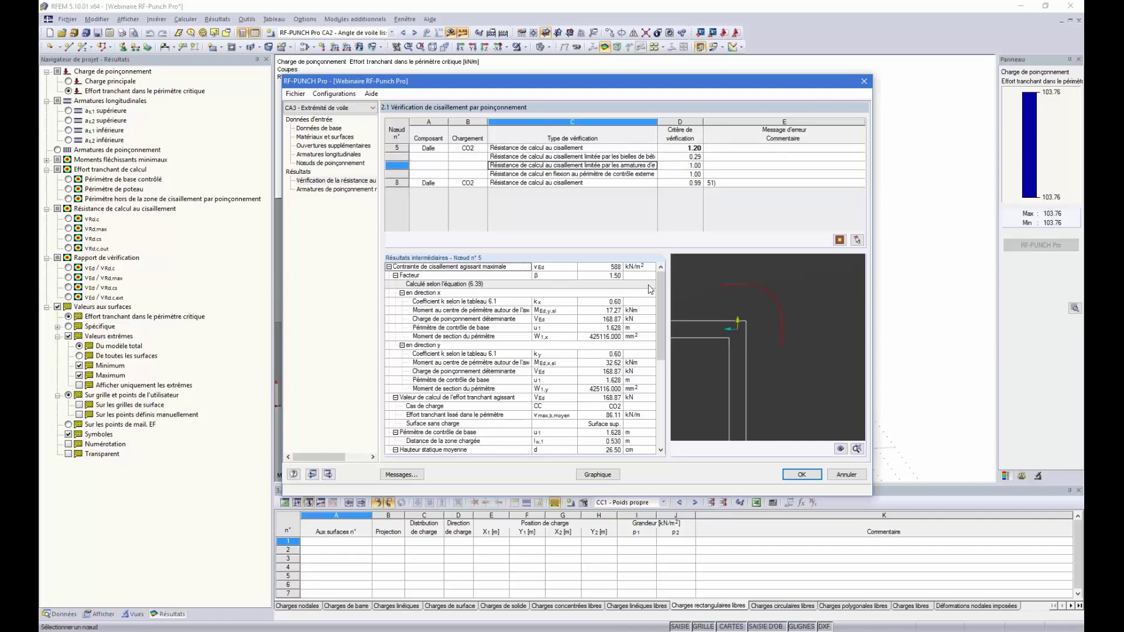
left_click(609, 175)
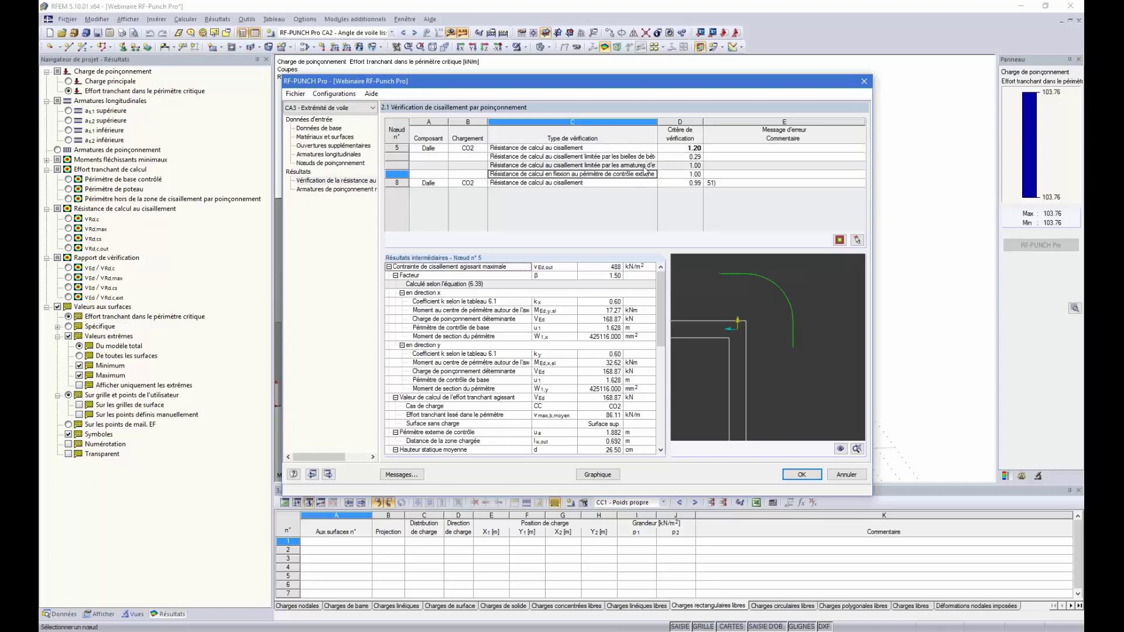
- Review the calculation details of node 5's strut-limited punching resistance and compare them with the other shear checks of nodes 5 and 8
left_click(641, 157)
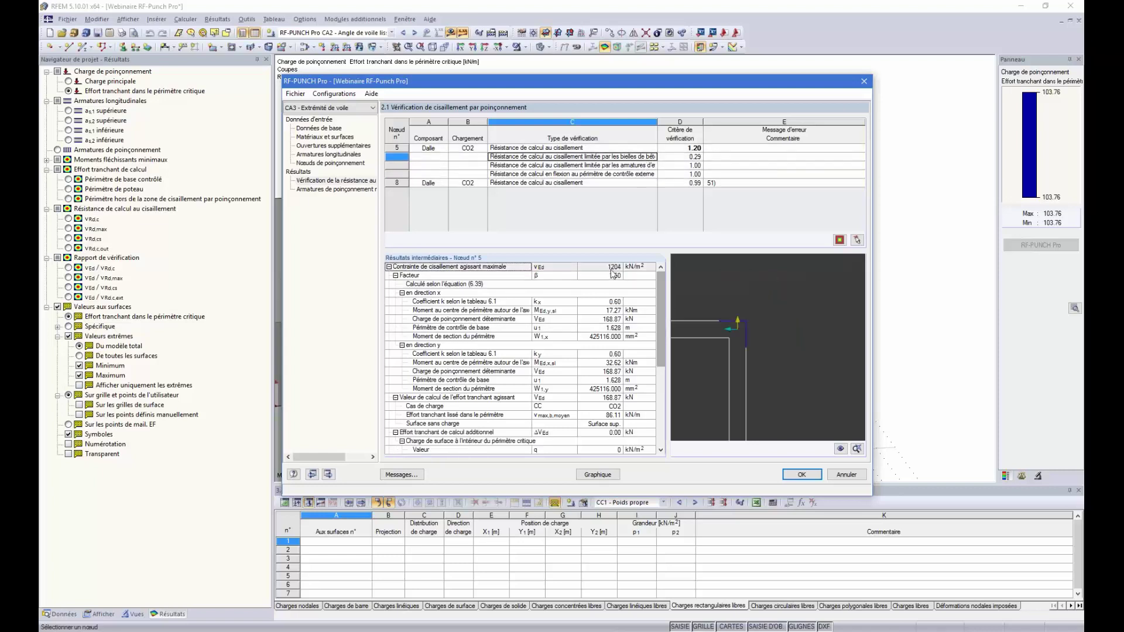
scroll(605, 374, "down", 2)
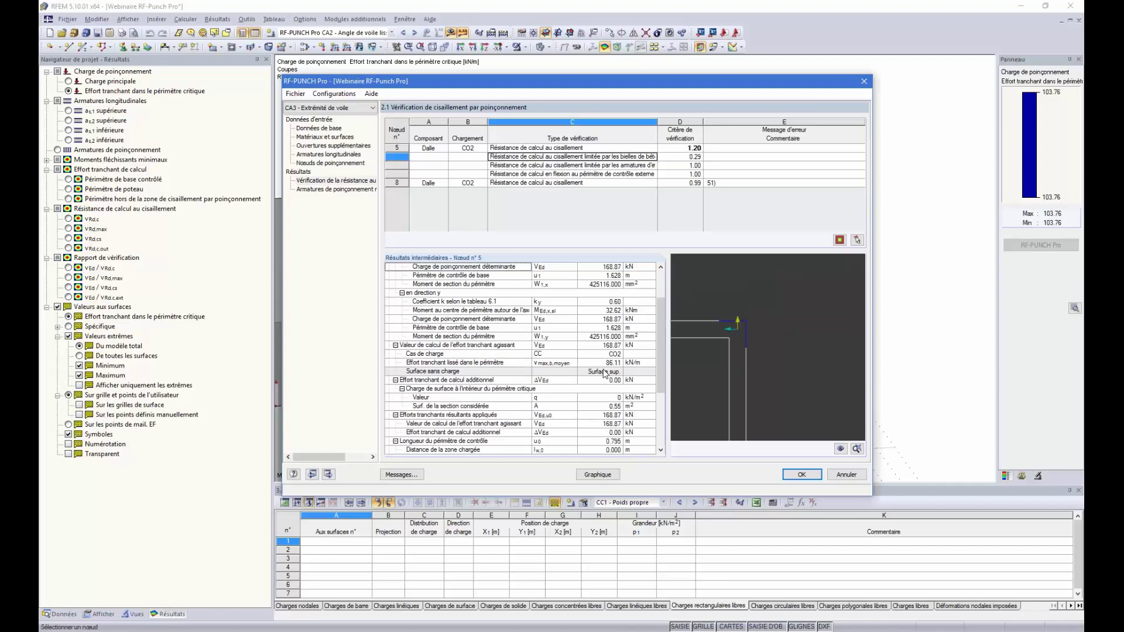
scroll(605, 373, "down", 4)
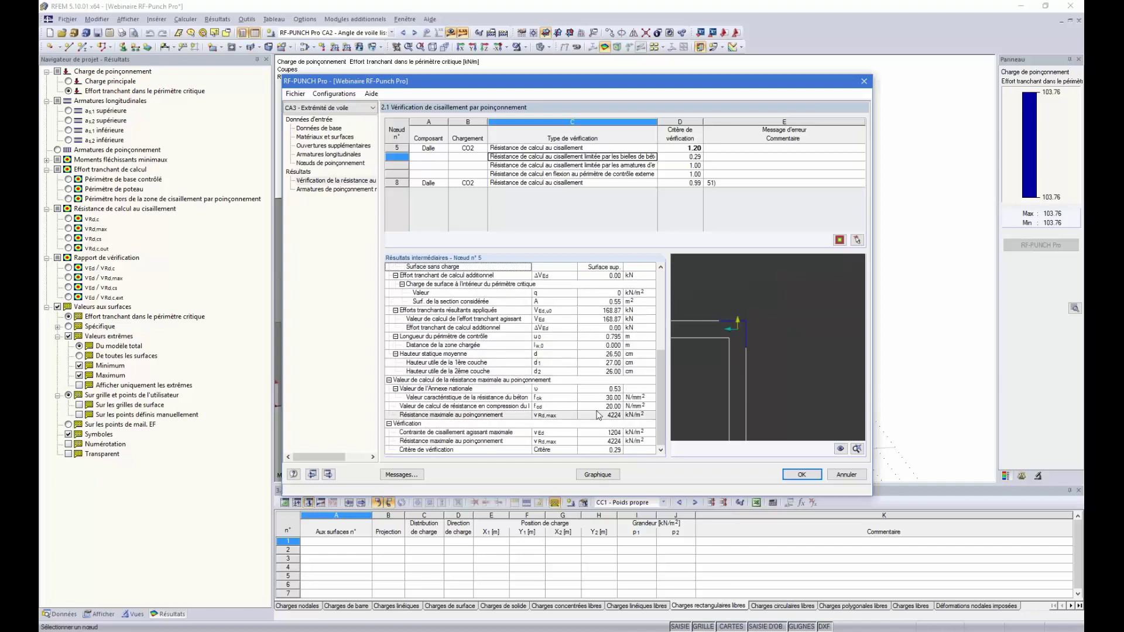
scroll(598, 416, "up", 6)
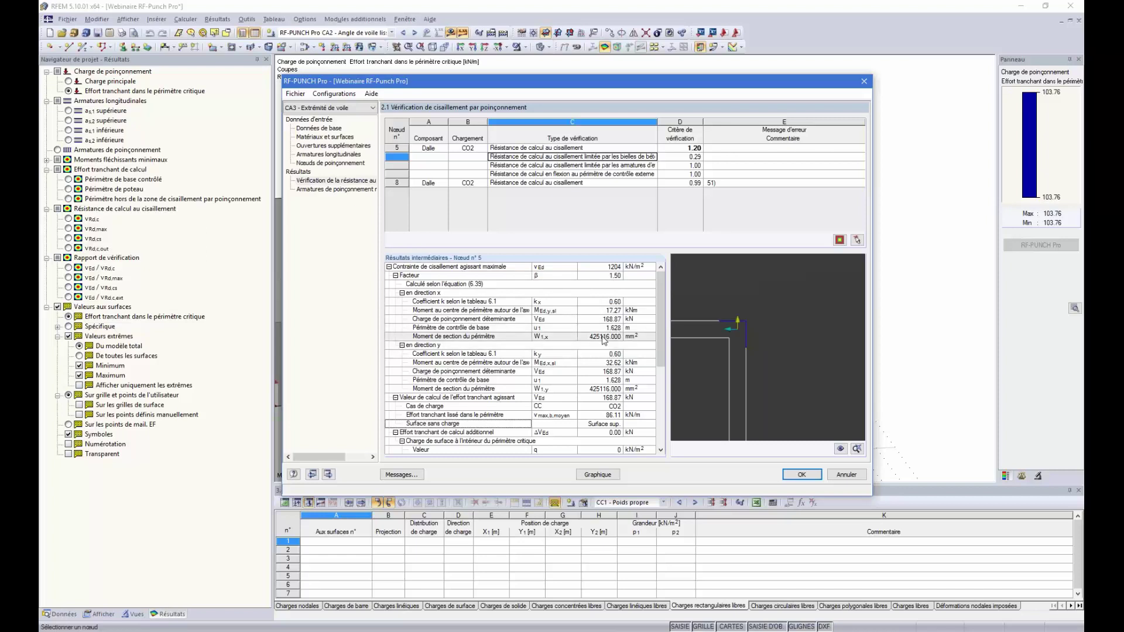
left_click(633, 167)
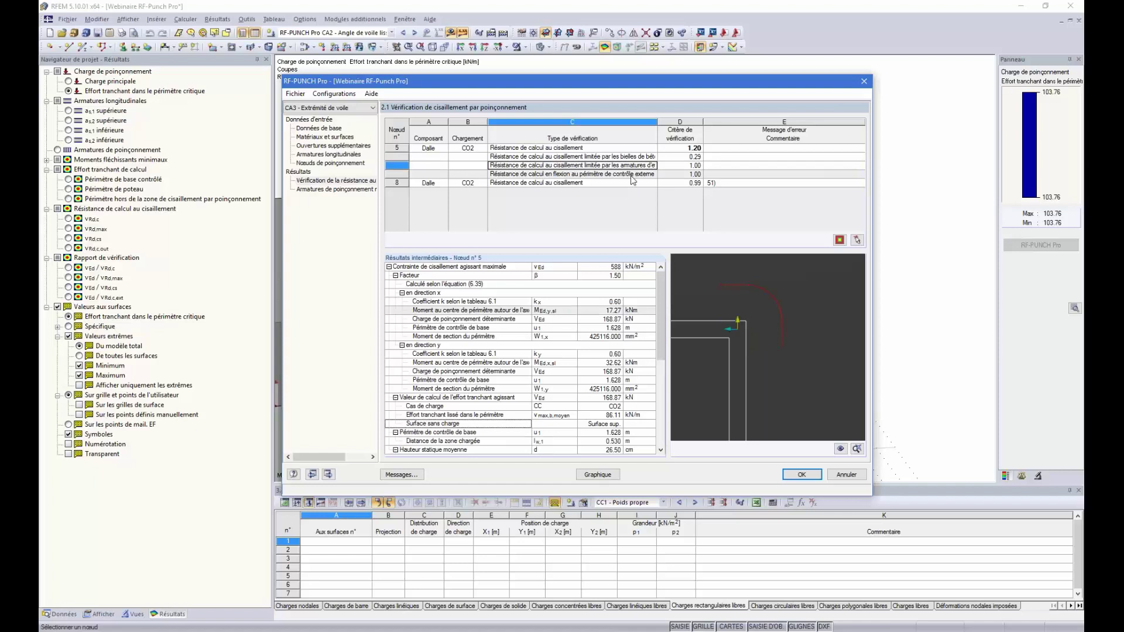
left_click(632, 157)
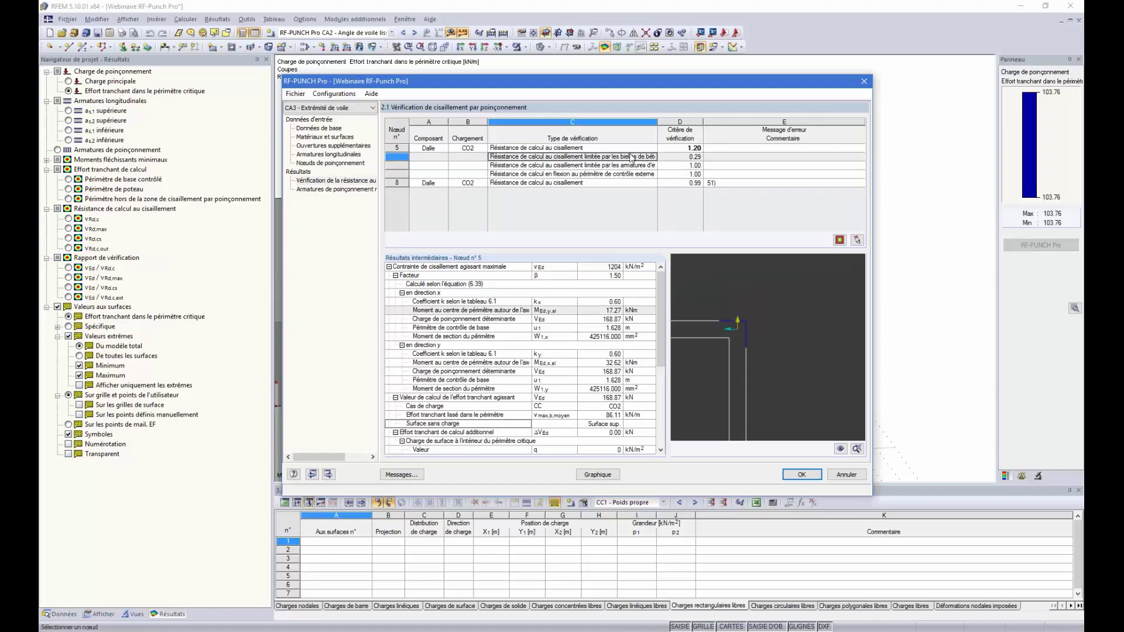
left_click(567, 149)
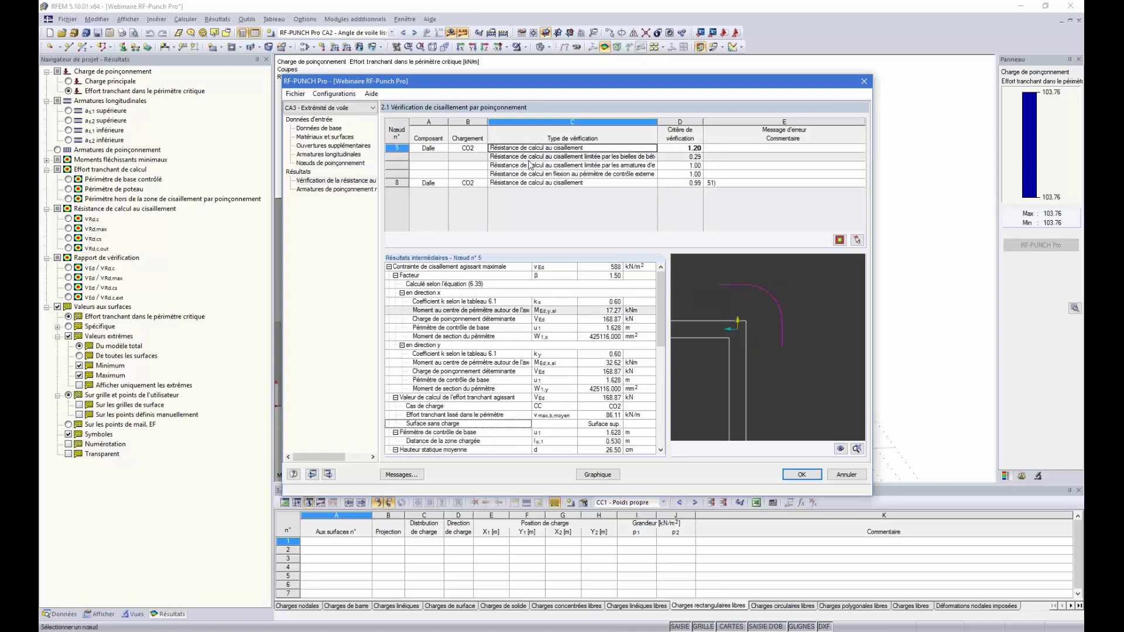
left_click(433, 183)
left_click(471, 148)
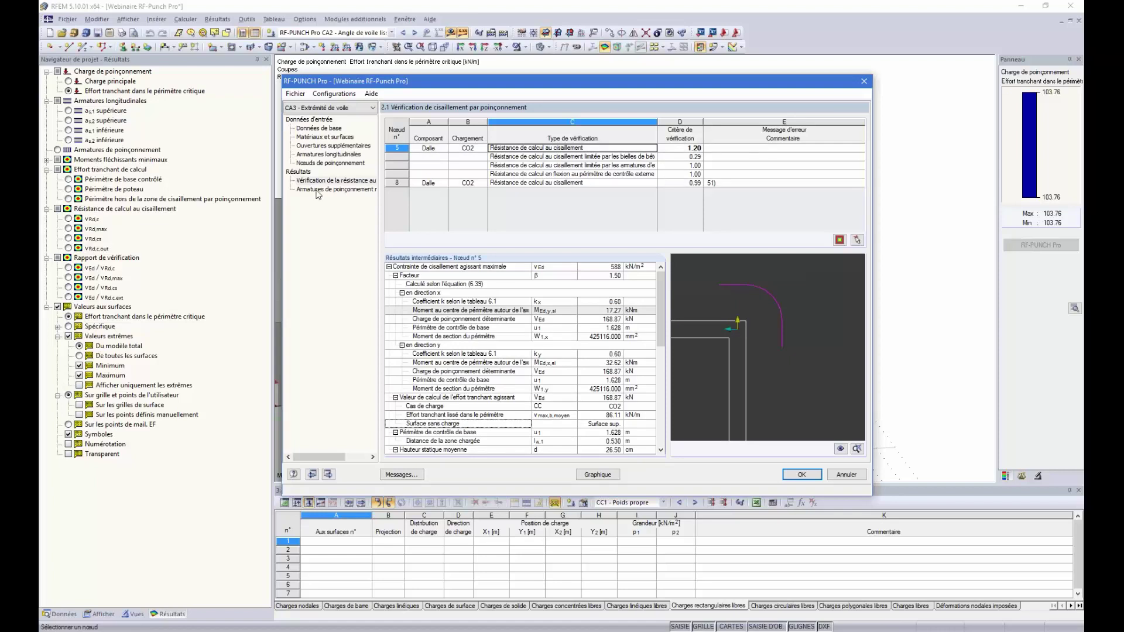
- Check node 5's required upper surface reinforcement in the φ1 and φ2 directions in the required punching reinforcement results
left_click(350, 190)
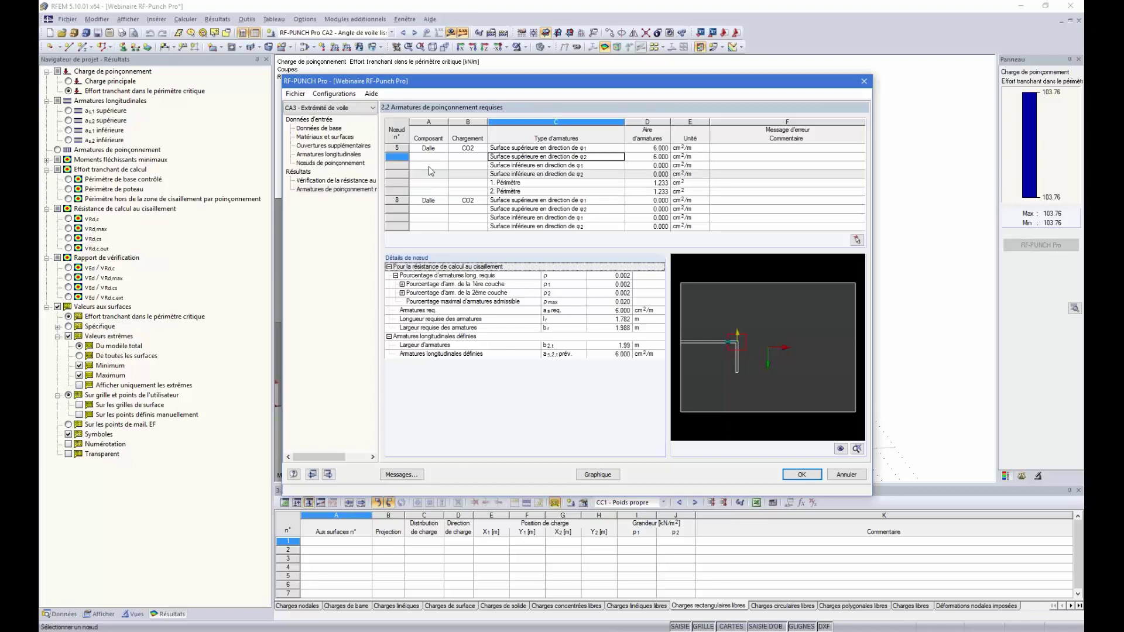
left_click(582, 149)
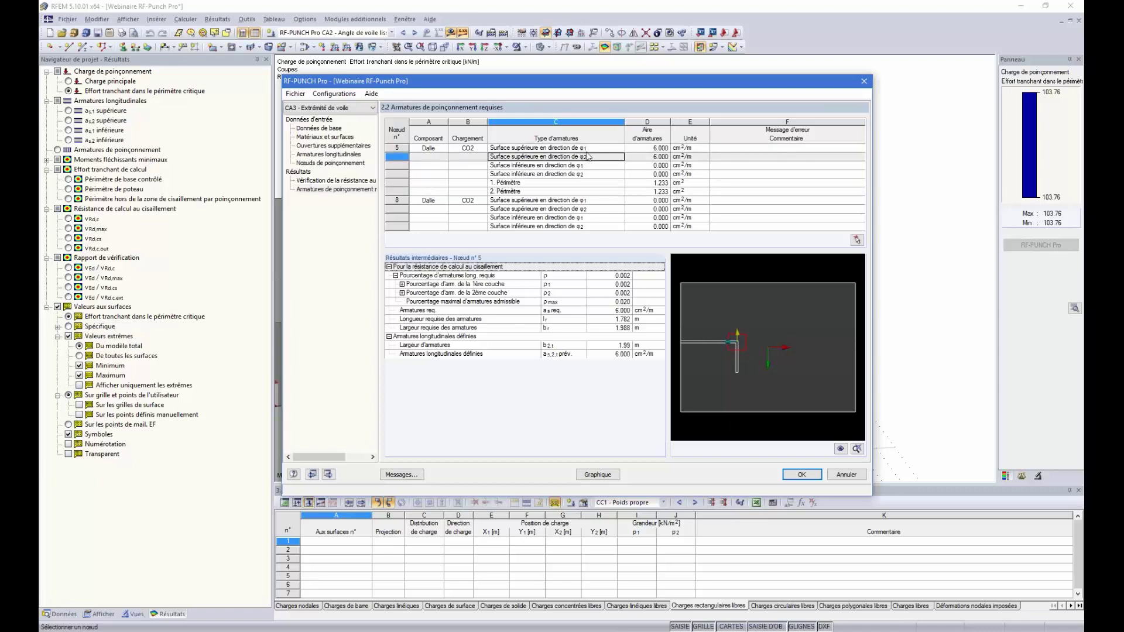
left_click(621, 157)
left_click_drag(597, 149, 583, 153)
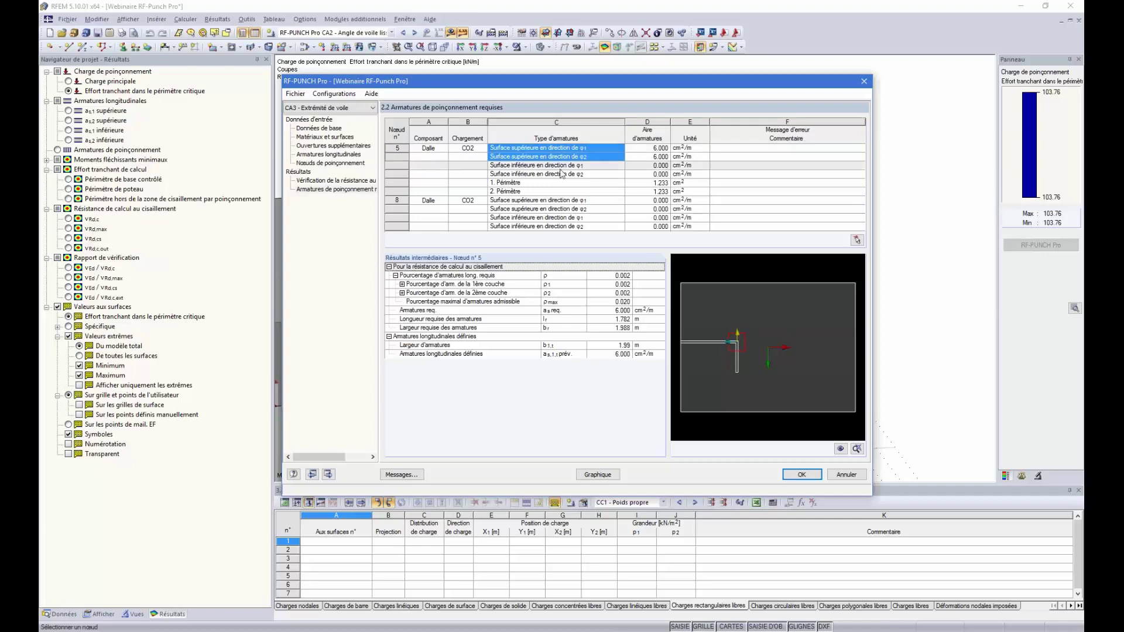
- Examine the required punching reinforcement, position and intermediate results of node 5's first and second perimeters
left_click(544, 182)
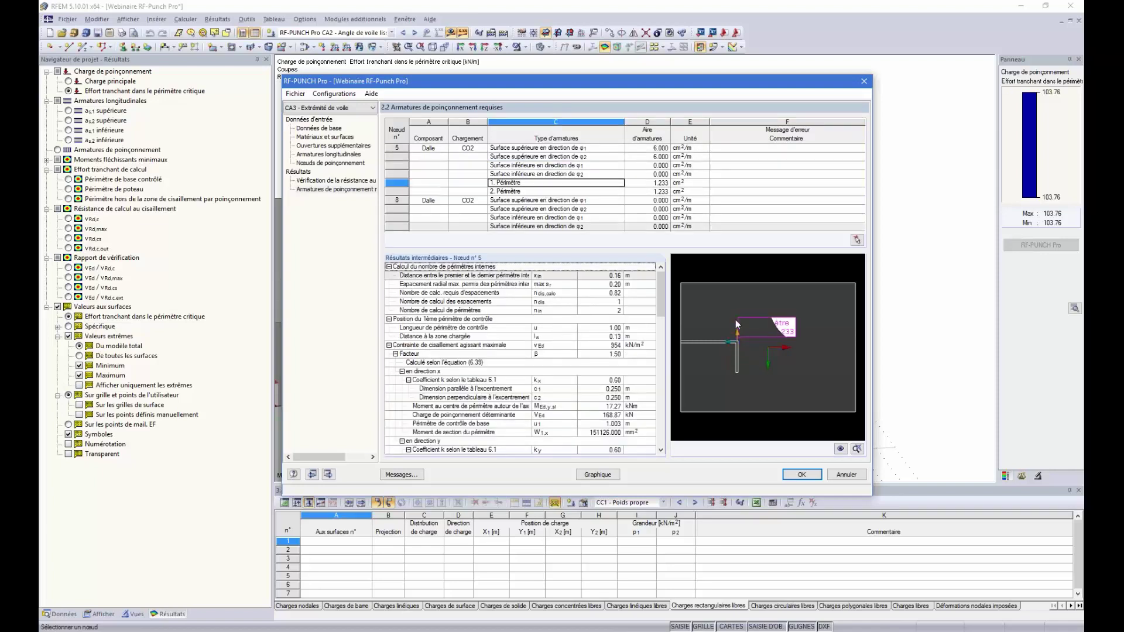
scroll(753, 374, "up", 5)
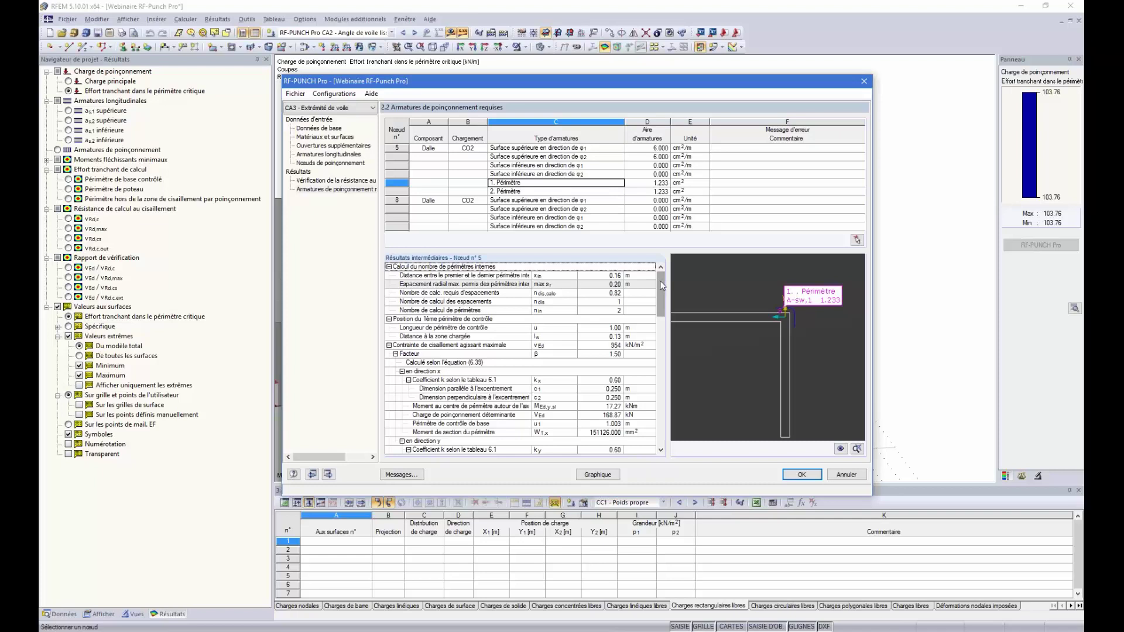
left_click_drag(659, 280, 659, 286)
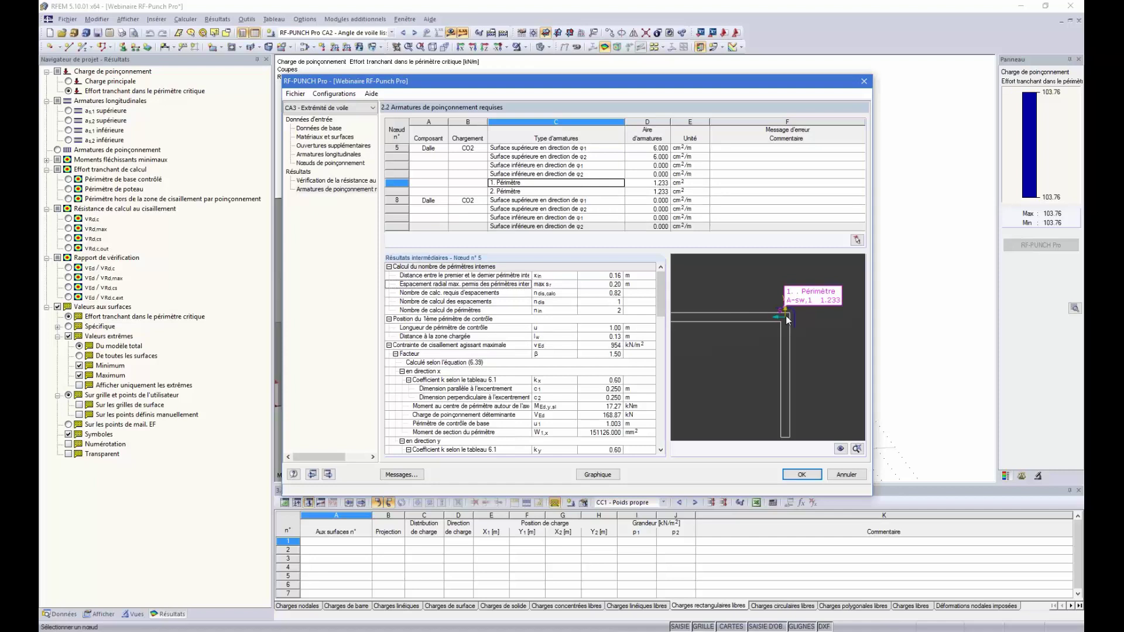
scroll(761, 309, "up", 2)
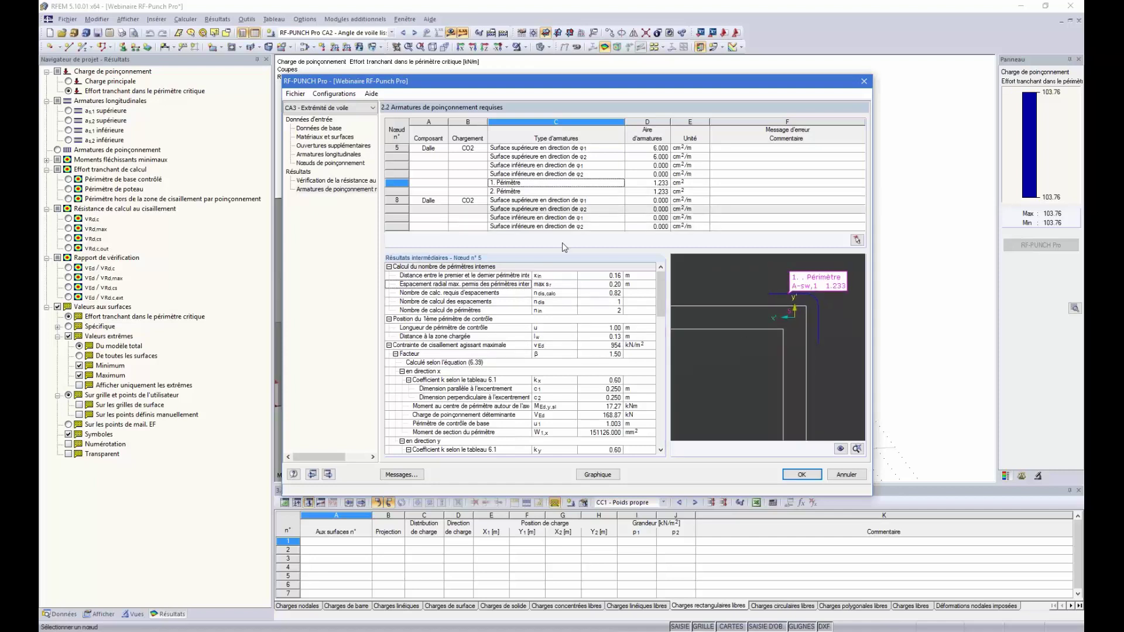
left_click(610, 192)
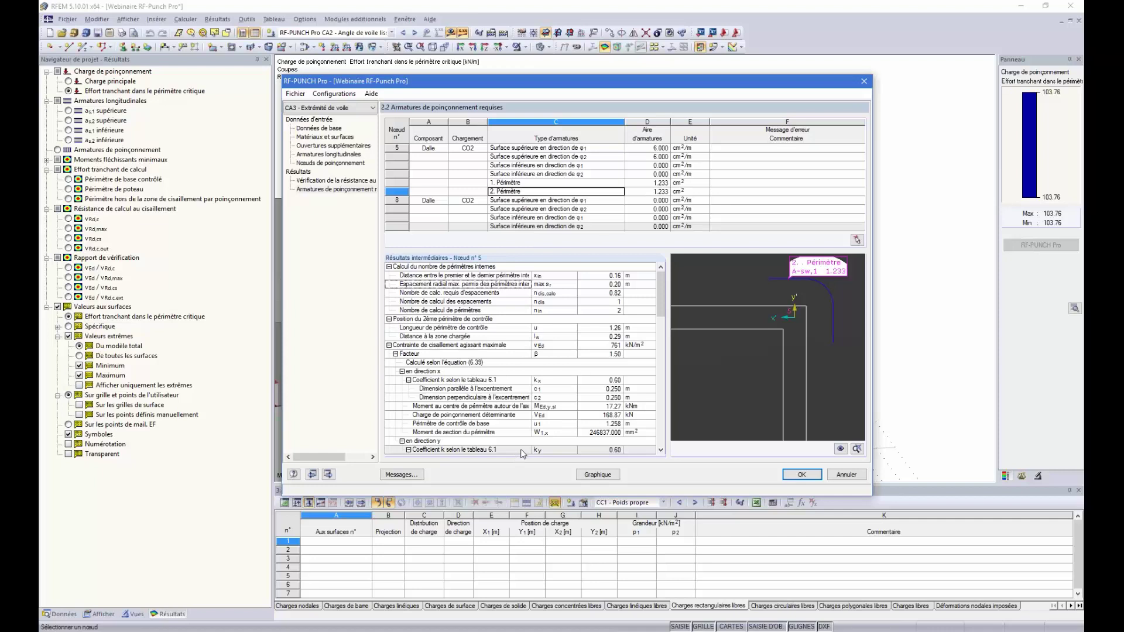
- Show the CA3 results graphically on the model and examine the critical perimeter shear force at the wall corner and wall end
left_click(598, 474)
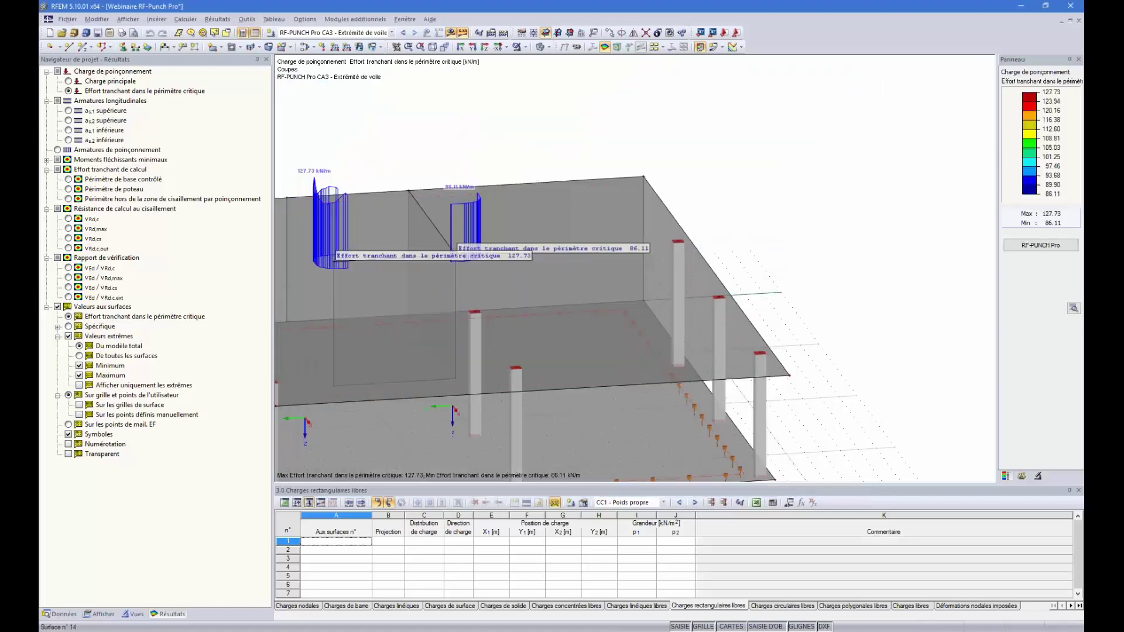
scroll(447, 179, "down", 3)
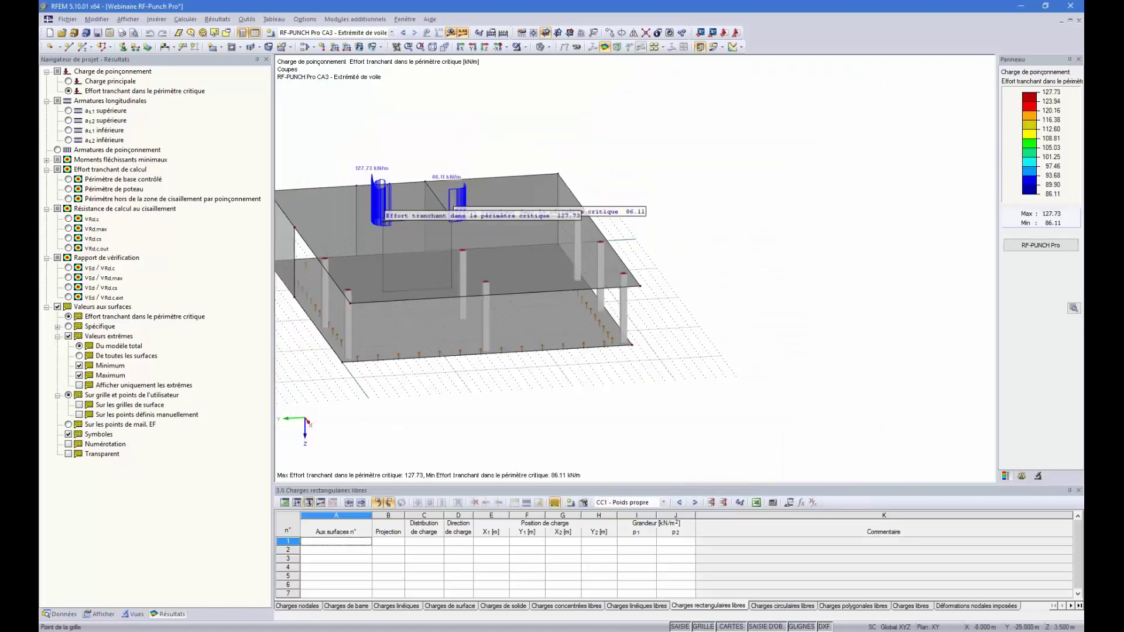
middle_click_drag(446, 180, 843, 215, "ctrl")
scroll(321, 181, "up", 3)
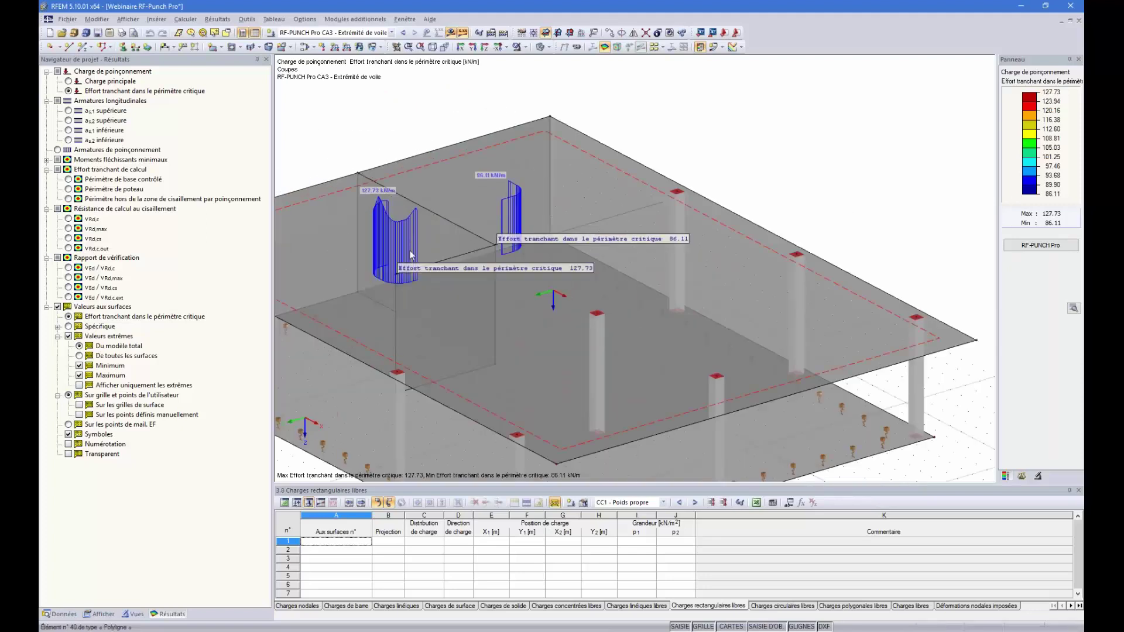
middle_click_drag(410, 250, 616, 332, "ctrl")
scroll(314, 255, "down", 2)
scroll(328, 253, "up", 2)
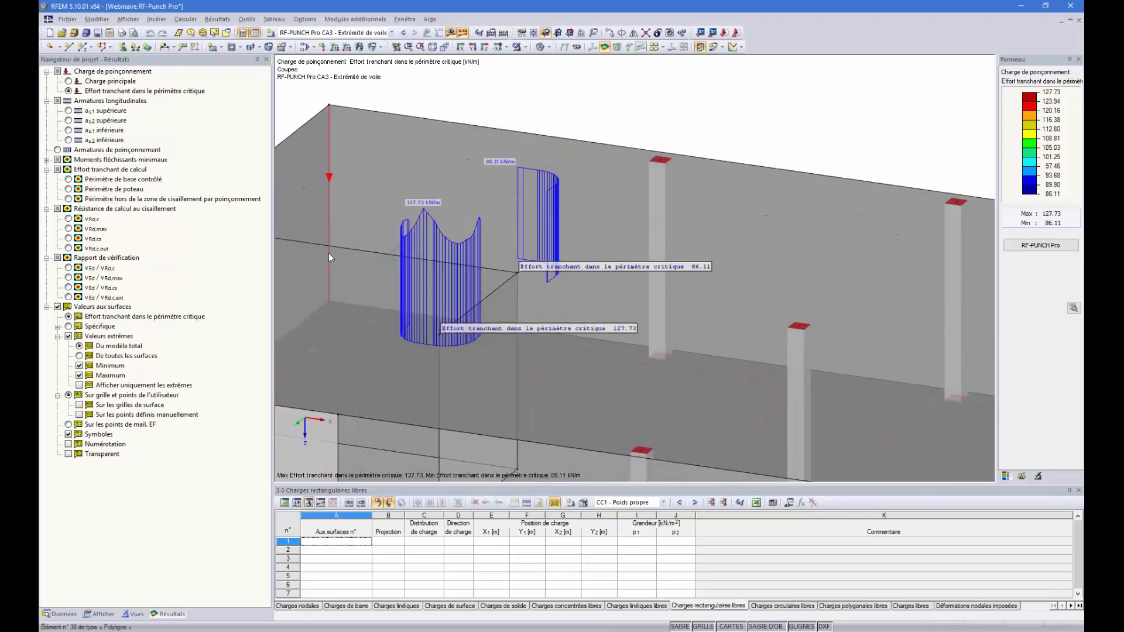
scroll(328, 253, "down", 2)
scroll(416, 234, "down", 1)
scroll(416, 234, "up", 2)
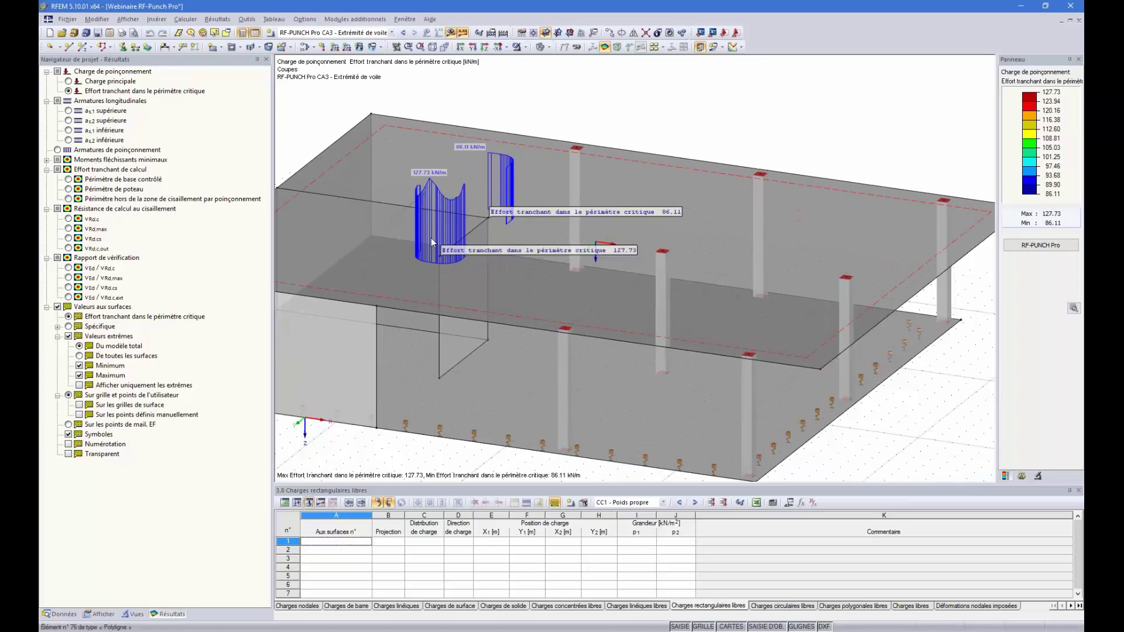
middle_click_drag(812, 152, 529, 166, "ctrl")
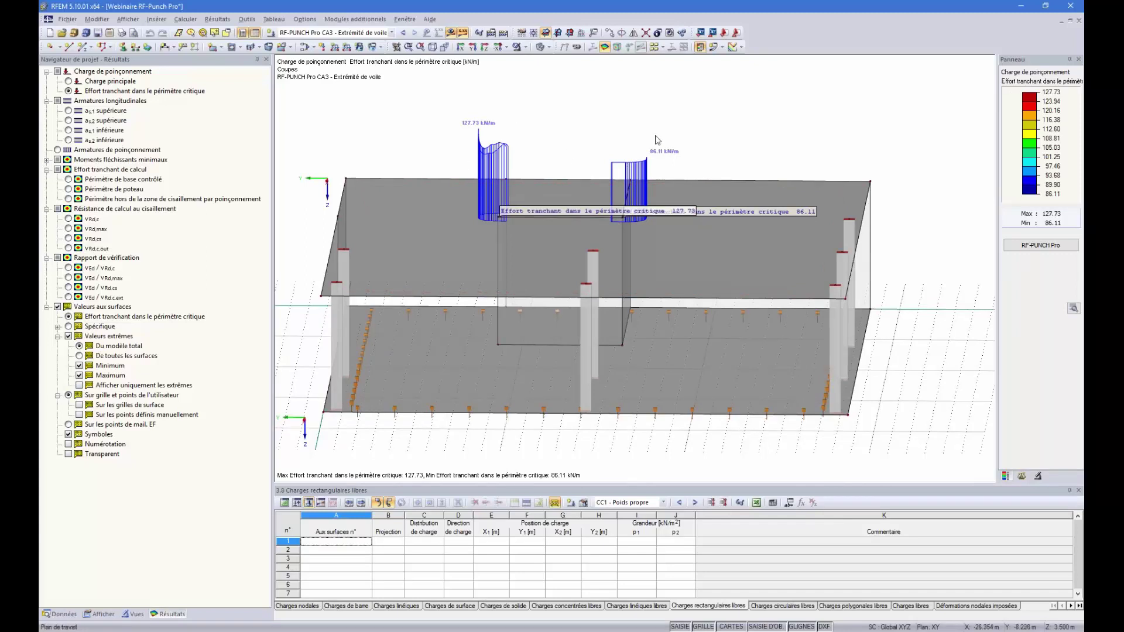
- Inspect the shear force distribution along the critical perimeter at the wall corner up close
middle_click_drag(517, 94, 602, 236, "ctrl")
scroll(739, 189, "up", 5)
scroll(601, 235, "down", 3)
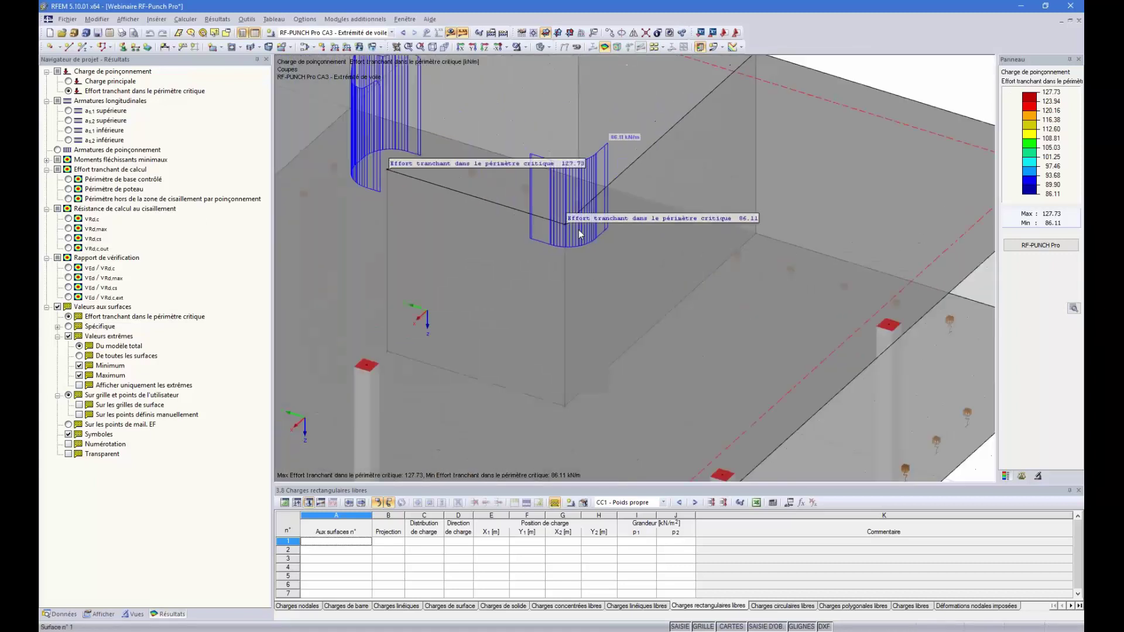
scroll(522, 212, "up", 3)
middle_click_drag(522, 213, 507, 285, "ctrl")
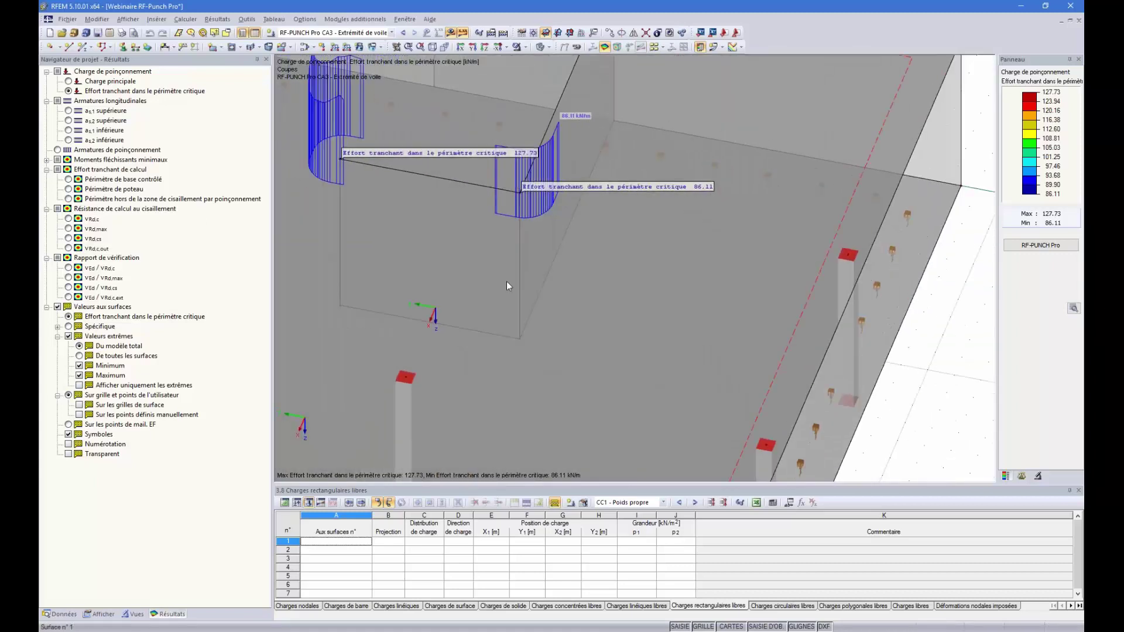
middle_click_drag(494, 205, 468, 217, "ctrl")
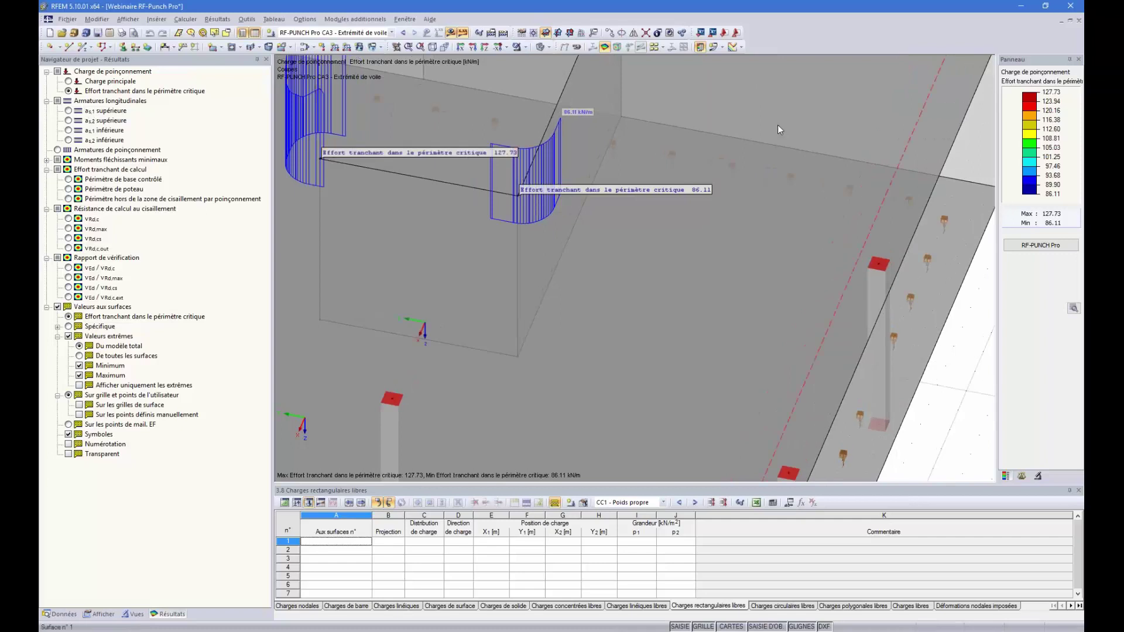
- Display the upper longitudinal reinforcement as,1 and as,2 on the slab at the wall corner and wall end
middle_click_drag(369, 394, 479, 399, "ctrl")
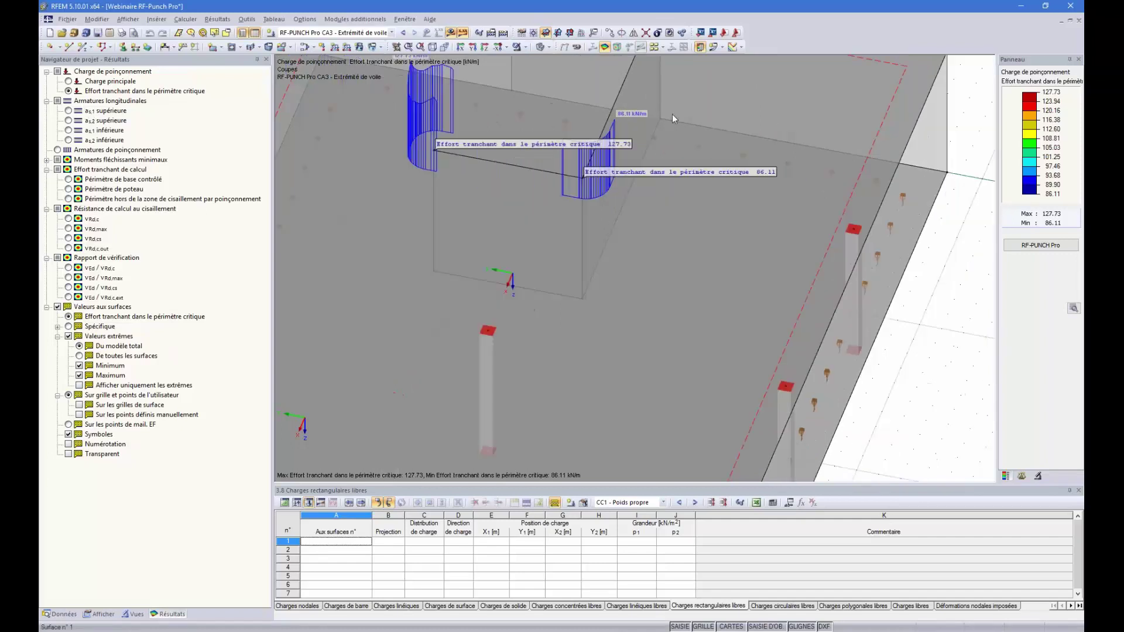
left_click(69, 111)
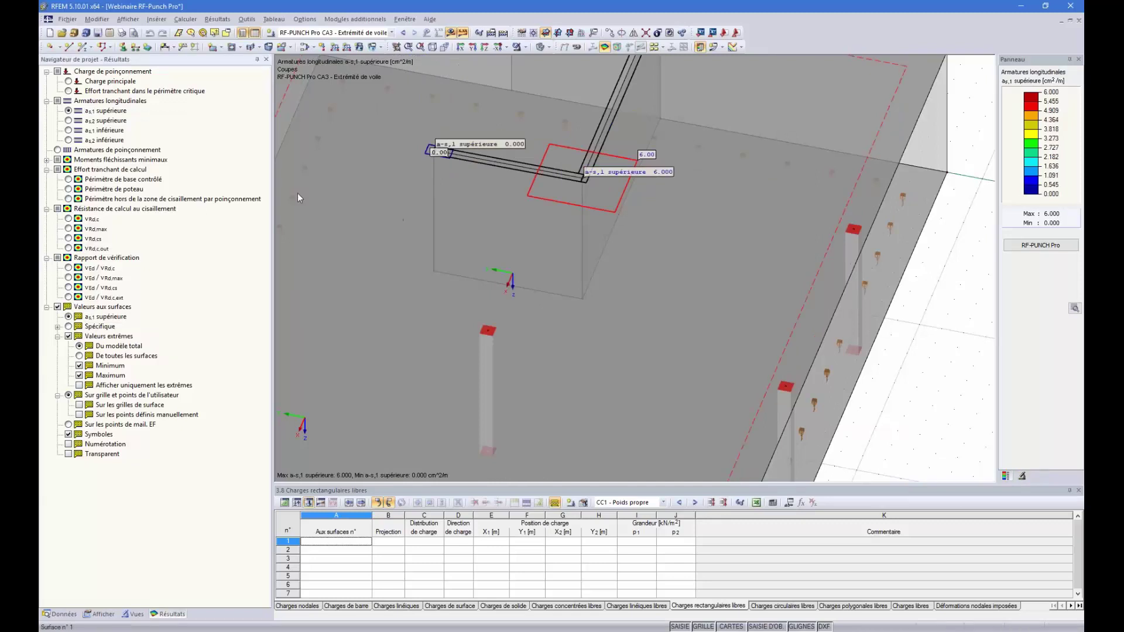
left_click(68, 121)
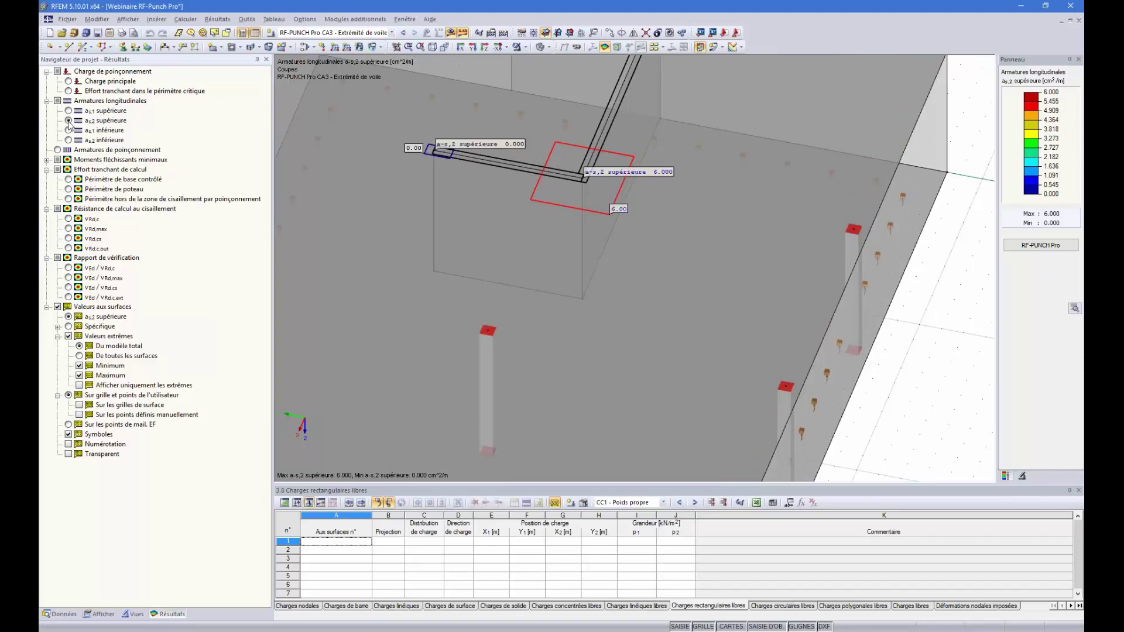
- Display the punching reinforcement as,w on the model and inspect its perimeters around the wall corner
left_click(58, 150)
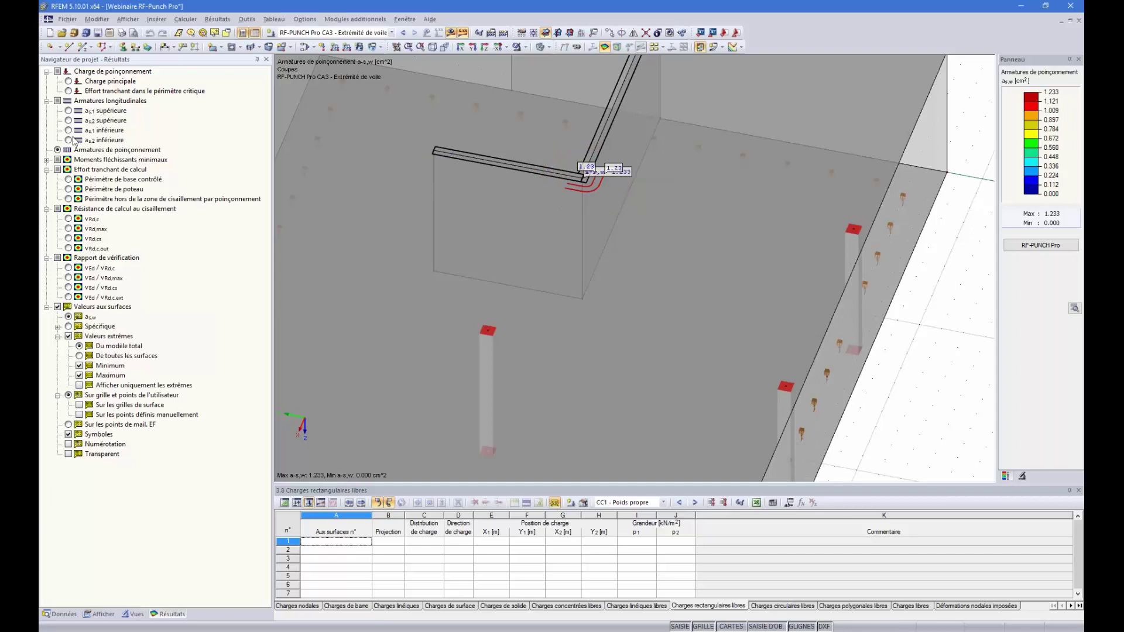
scroll(586, 176, "up", 5)
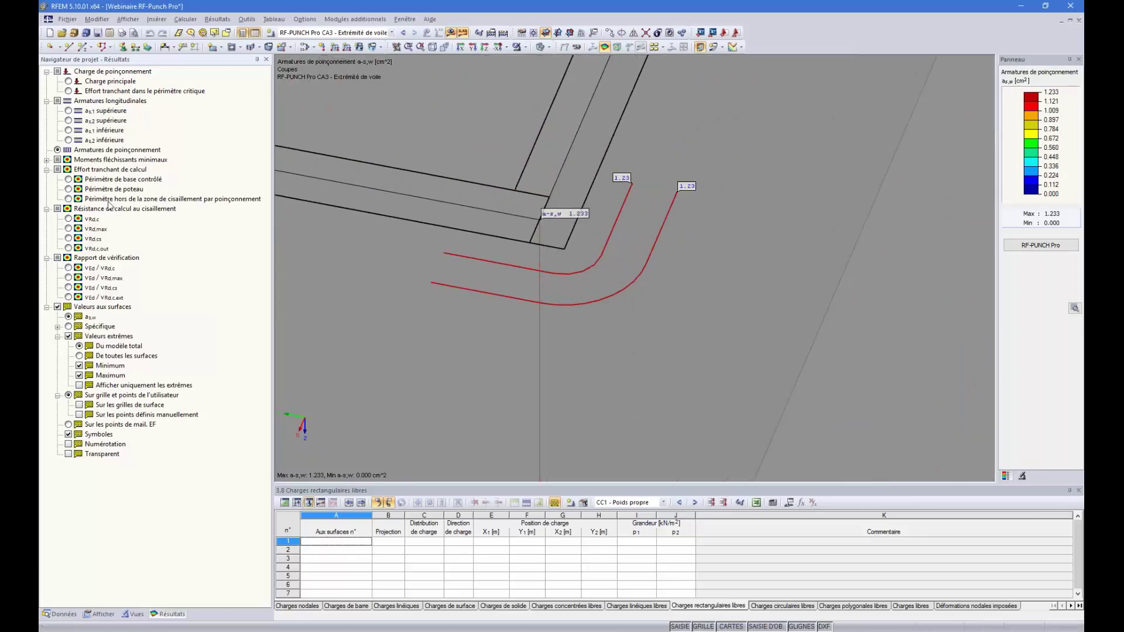
scroll(472, 132, "down", 6)
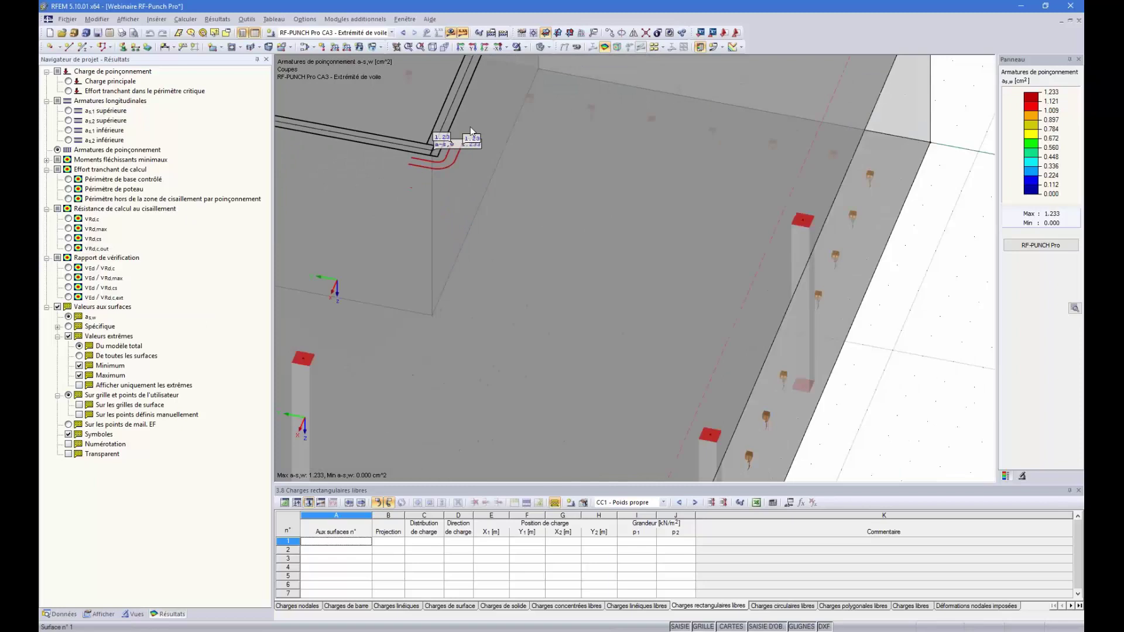
scroll(472, 131, "down", 5)
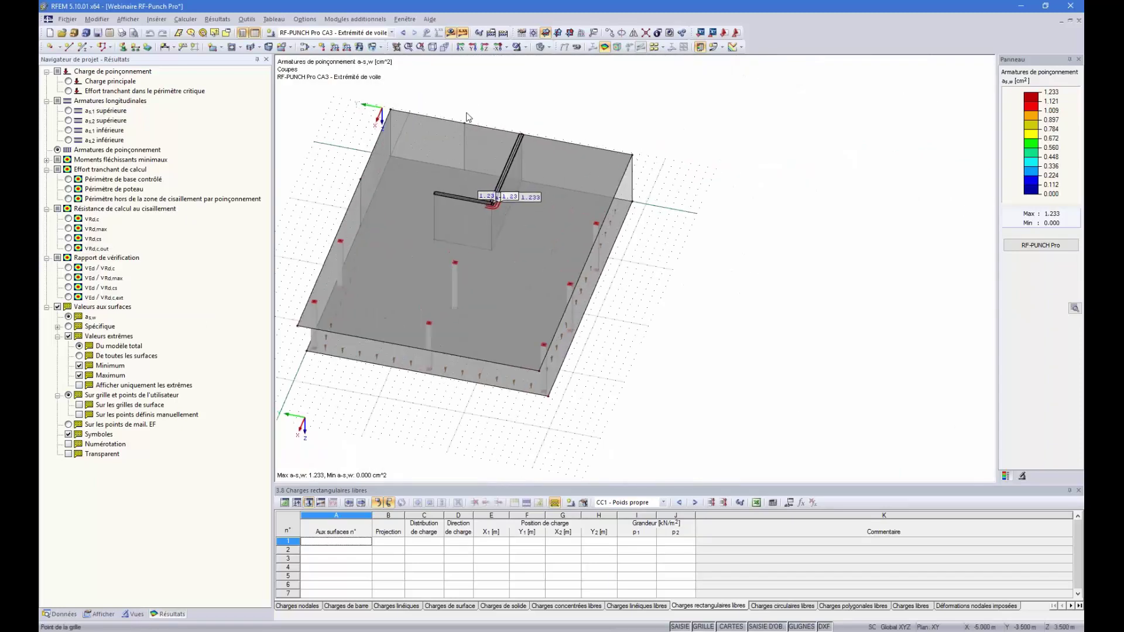
scroll(468, 117, "up", 4)
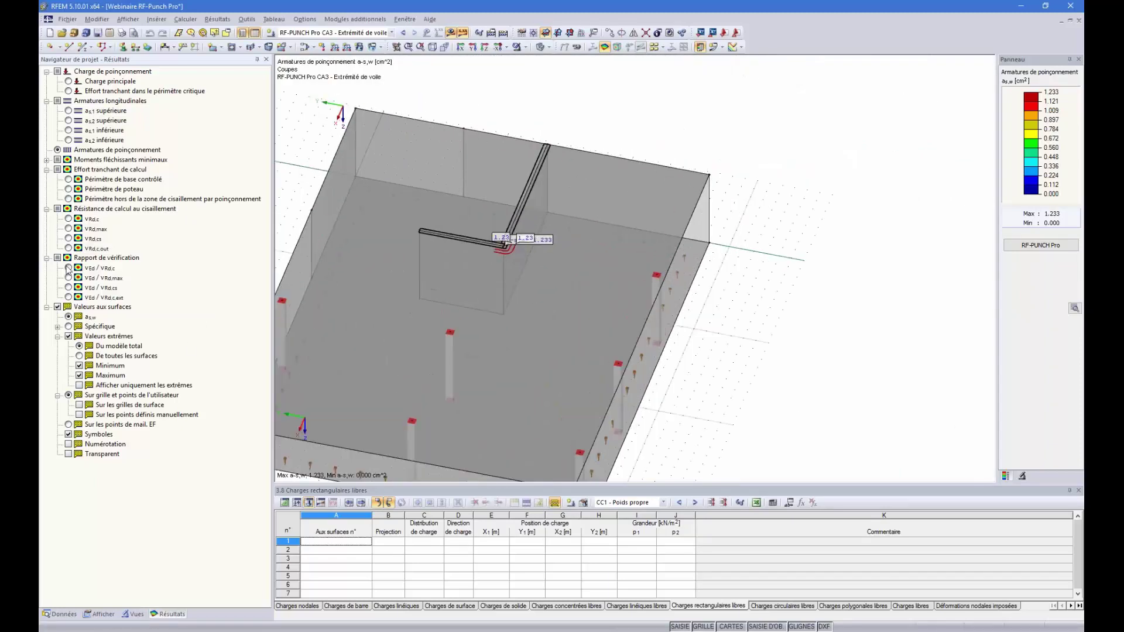
- Display the vEd/vRd,c design ratio and inspect it along the control perimeters at the wall corner and wall end
left_click(68, 268)
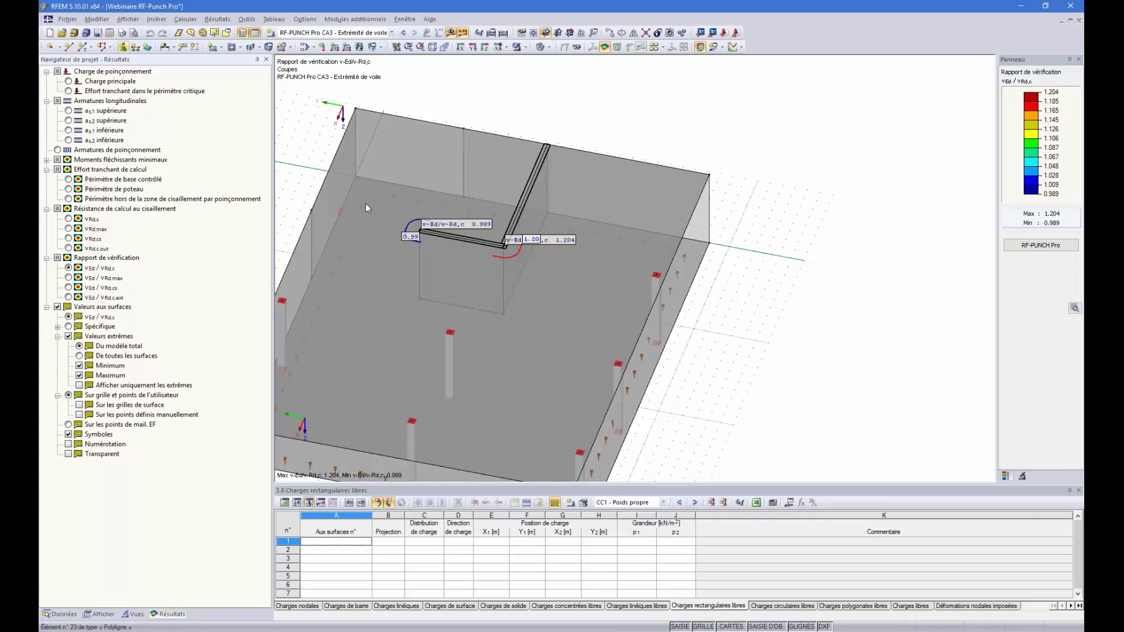
scroll(417, 245, "up", 4)
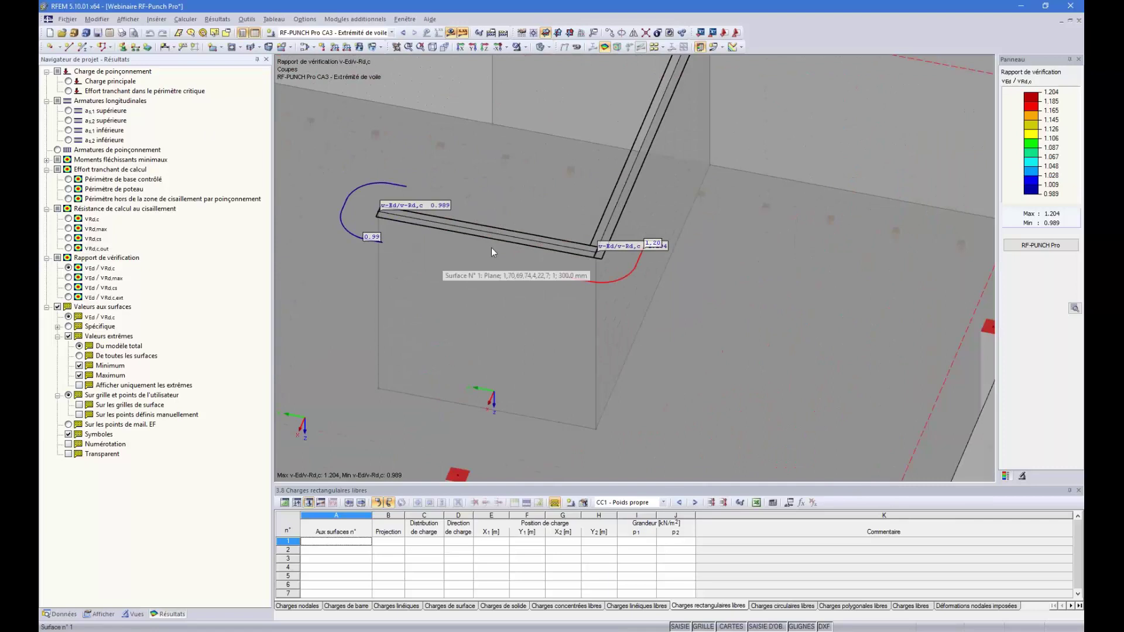
scroll(650, 249, "up", 3)
scroll(628, 255, "down", 3)
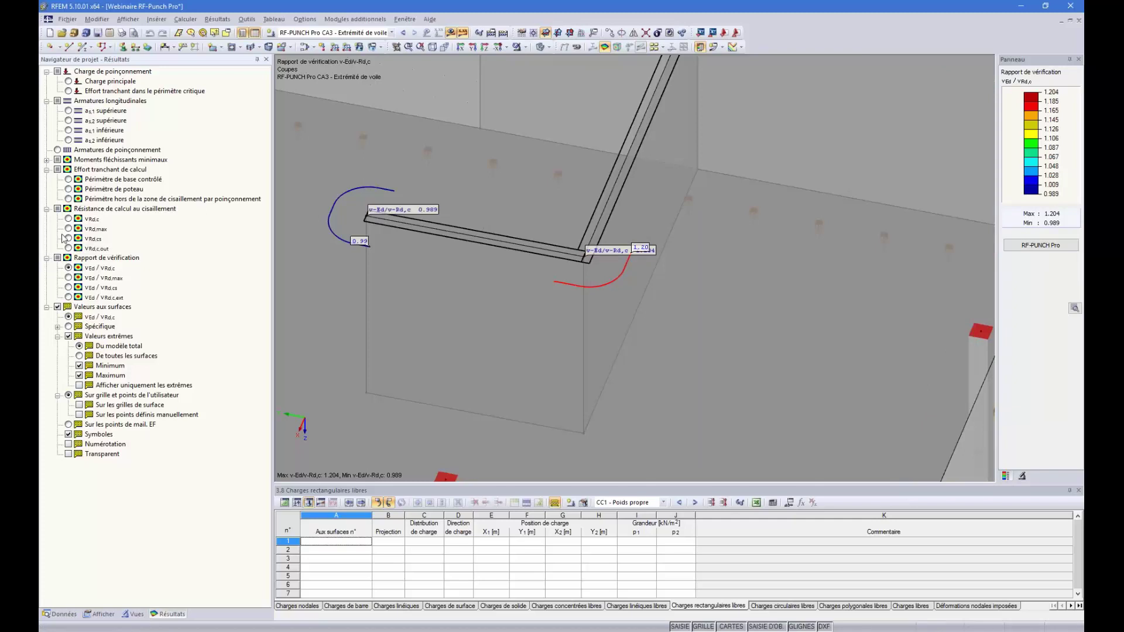
- Compare the design ratios vEd/vRd,max, vEd/vRd,cs and vEd/vRd,c,ext at the wall corner and wall end
left_click(69, 278)
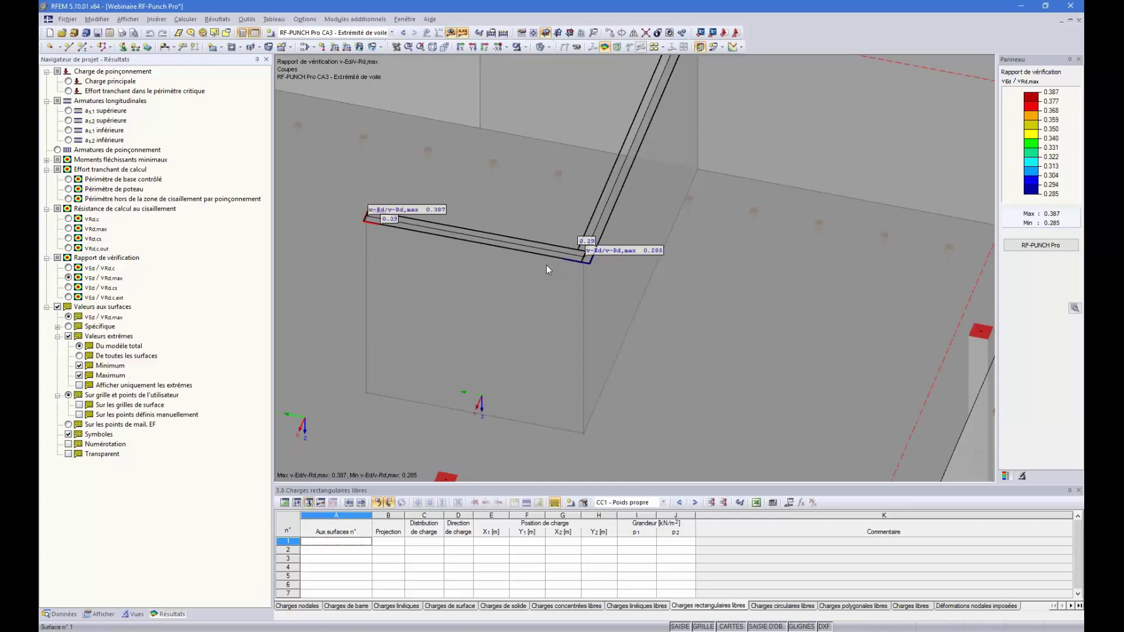
left_click(69, 287)
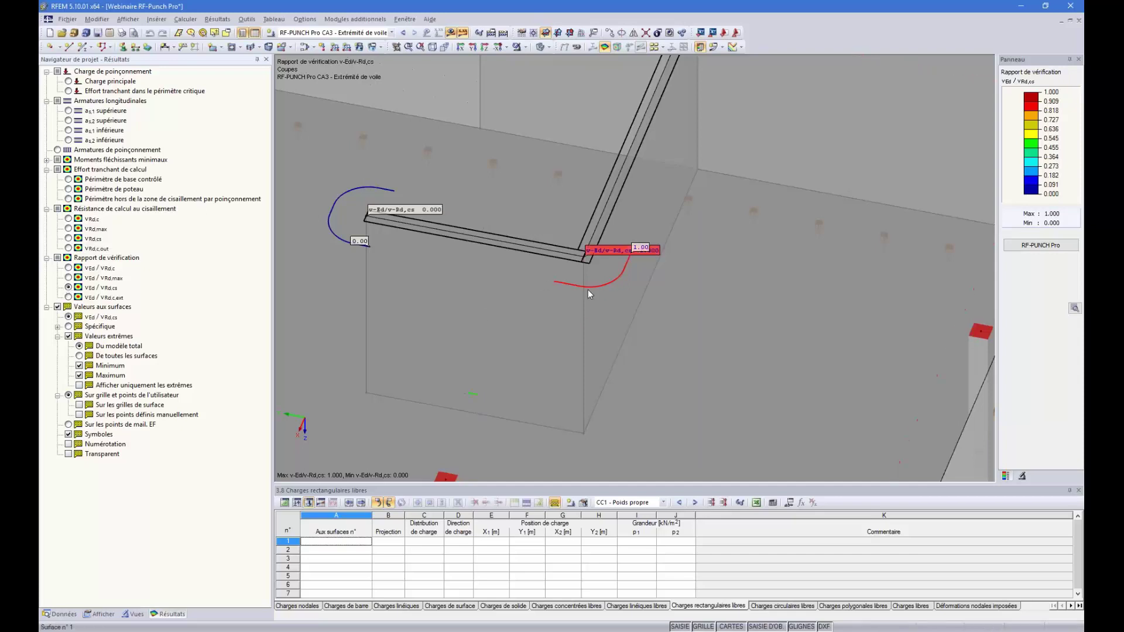
left_click(68, 297)
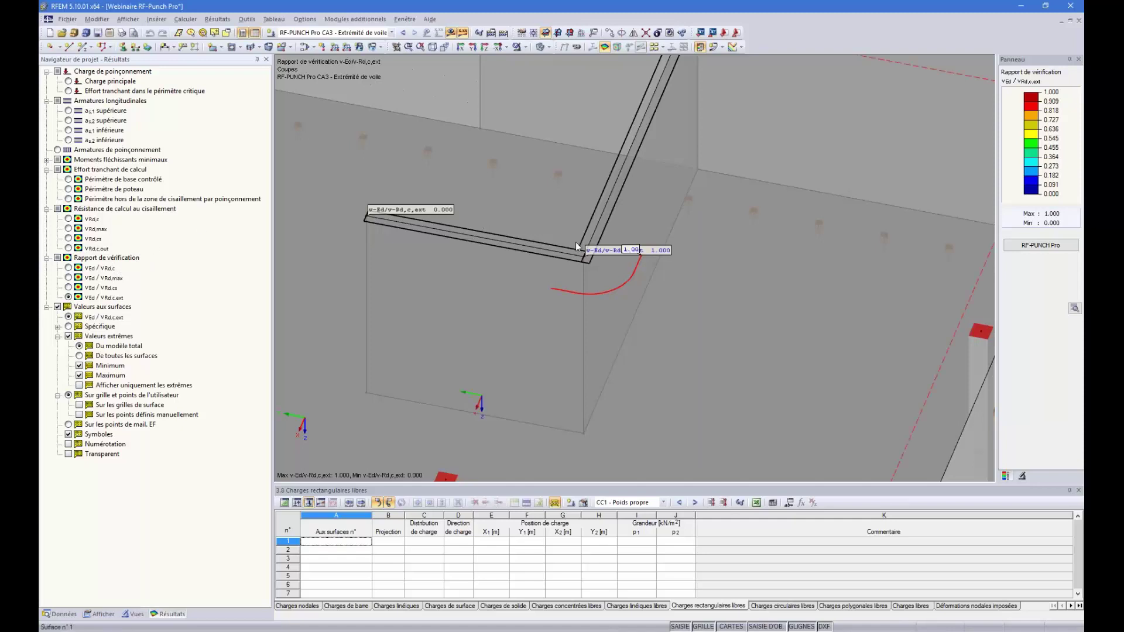
scroll(571, 243, "down", 4)
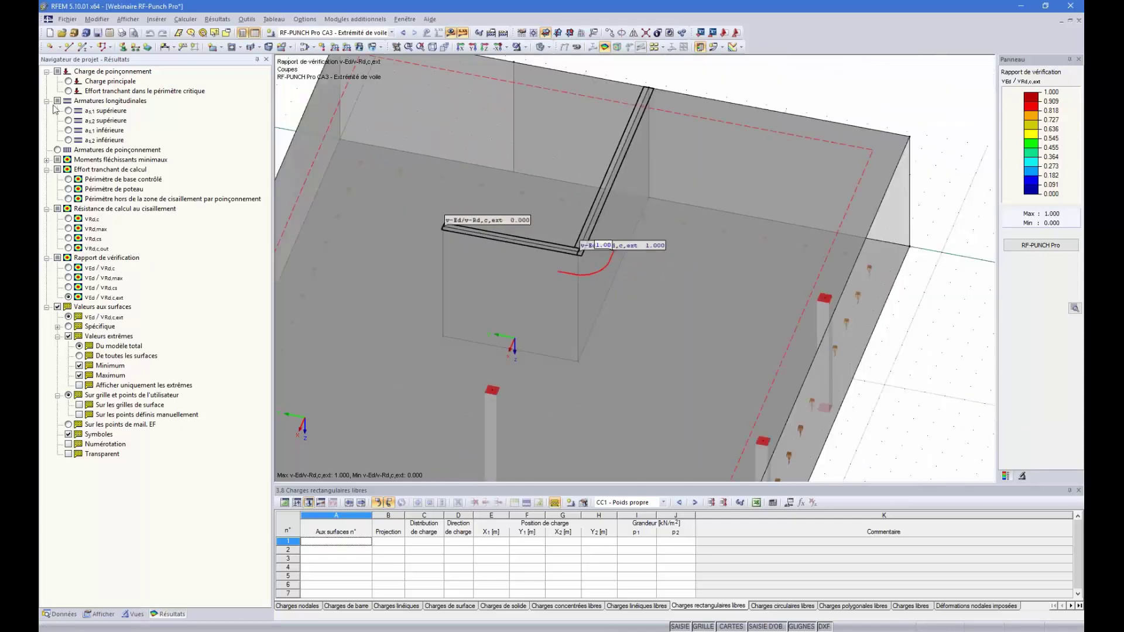
- Show the upper longitudinal reinforcement as,2 in plan view, framed on the wall corner and wall end
left_click(69, 110)
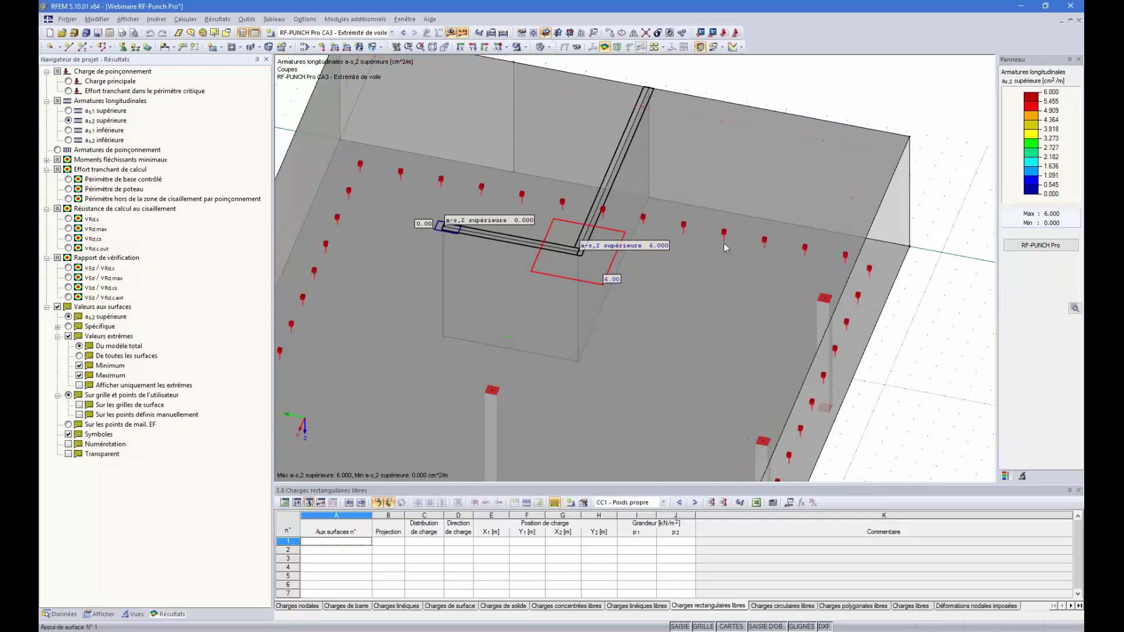
scroll(665, 246, "down", 2)
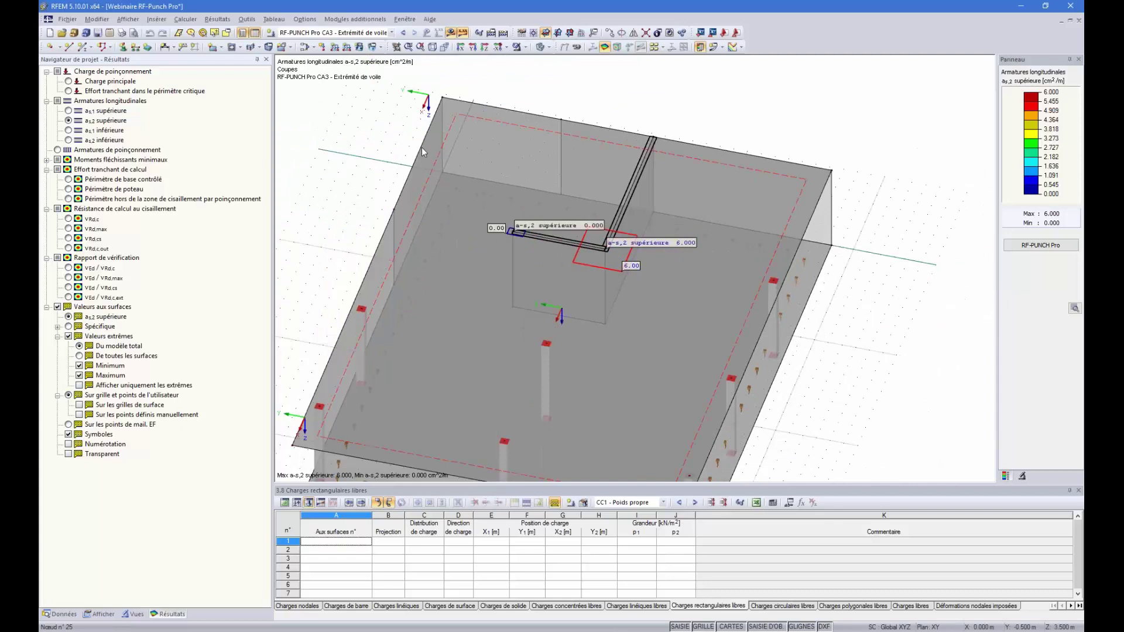
left_click(485, 50)
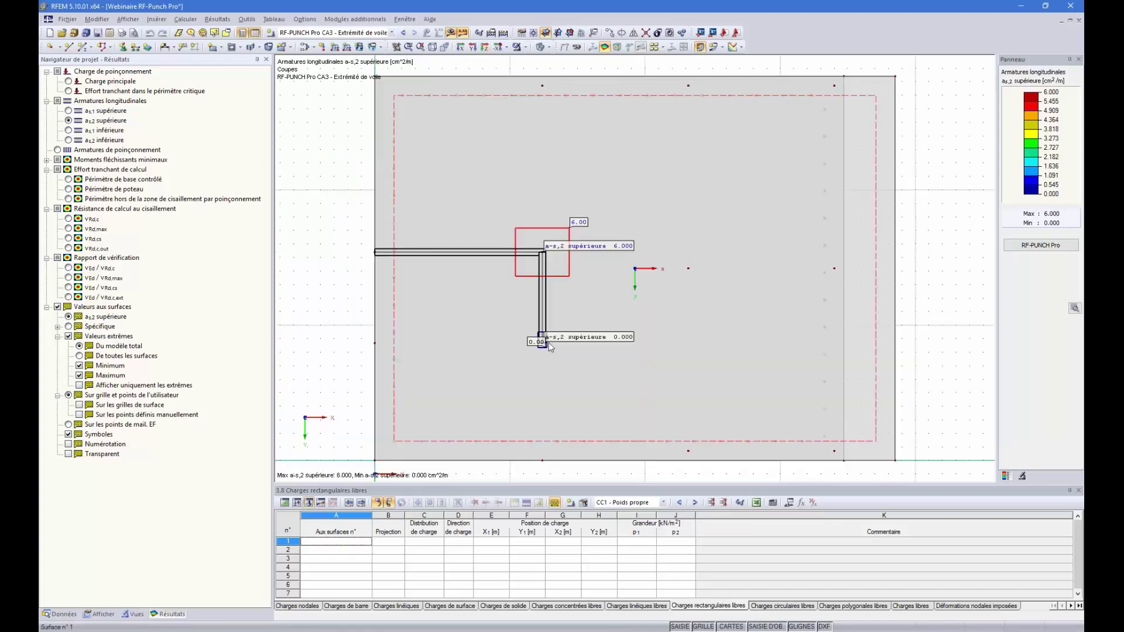
scroll(546, 234, "up", 5)
scroll(543, 239, "down", 2)
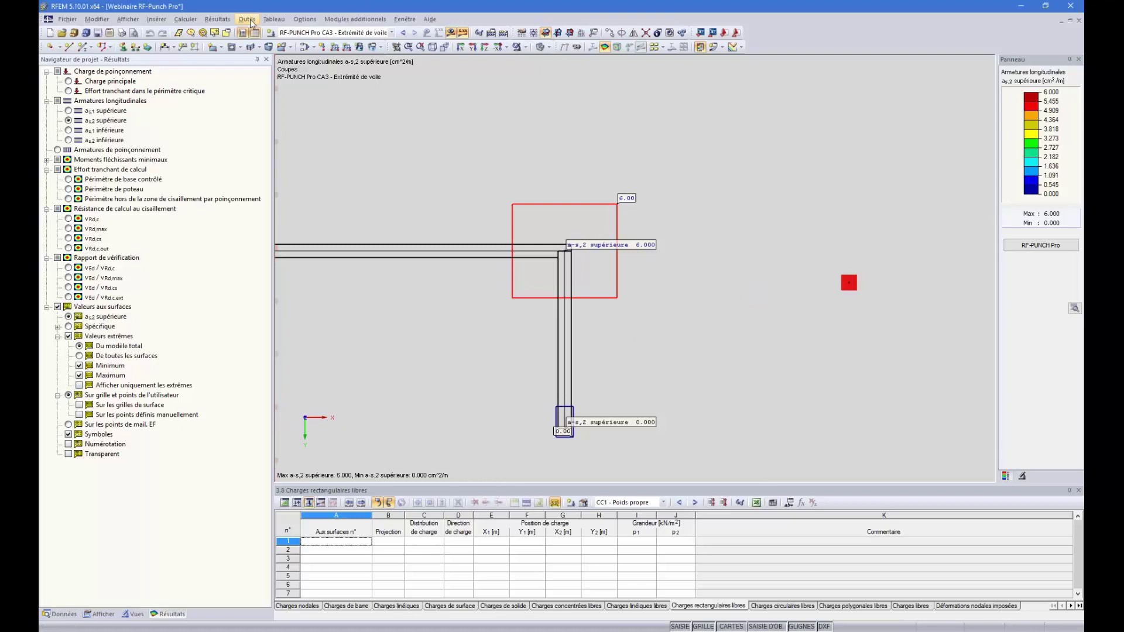
- Set up a series print of result graphics for the printout report, restricted to design case CA3
left_click(123, 33)
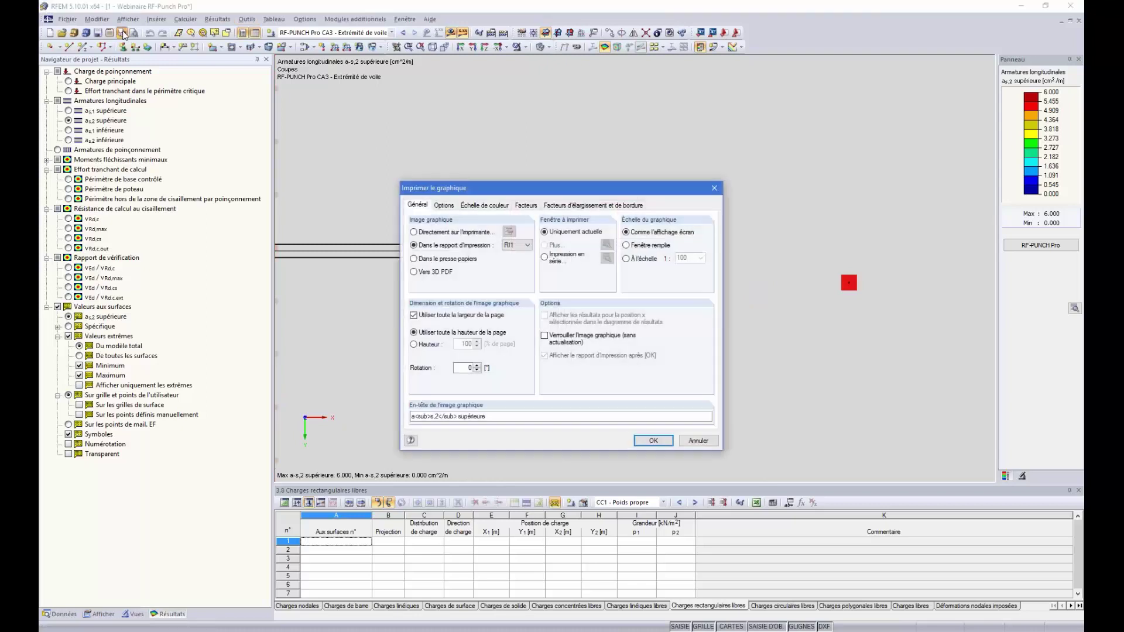
left_click(545, 258)
left_click(607, 258)
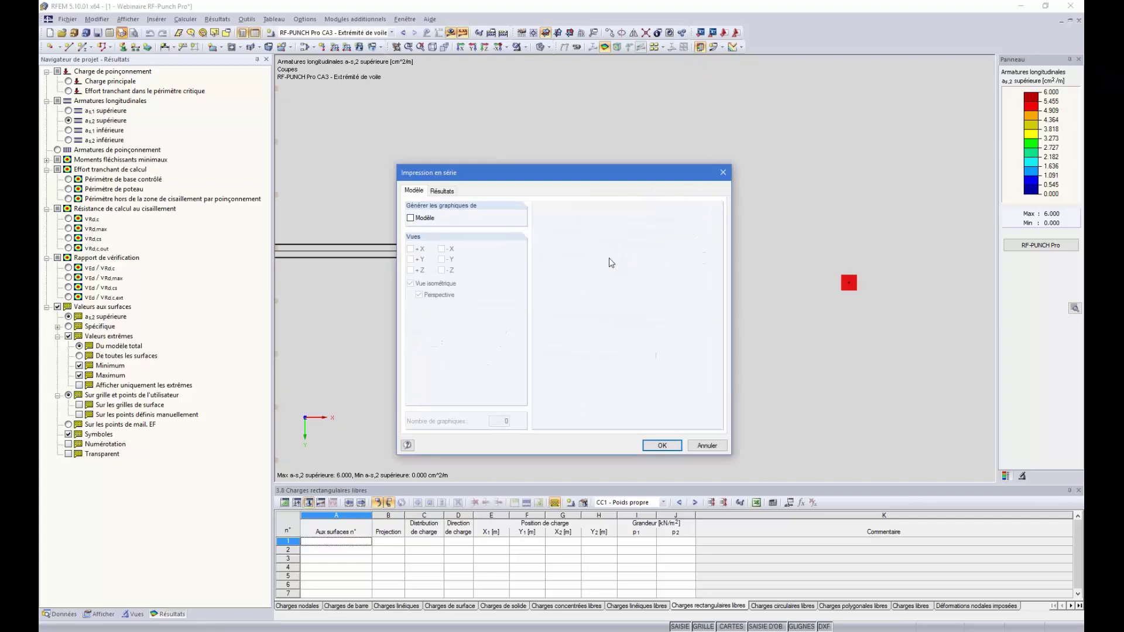
left_click(446, 191)
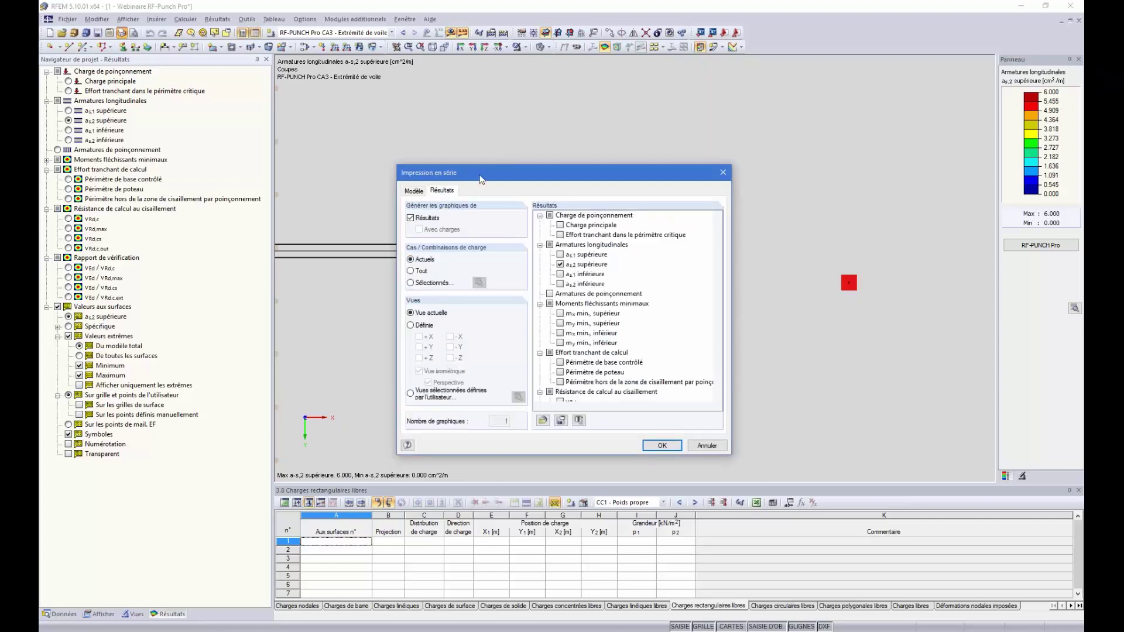
left_click_drag(482, 178, 503, 167)
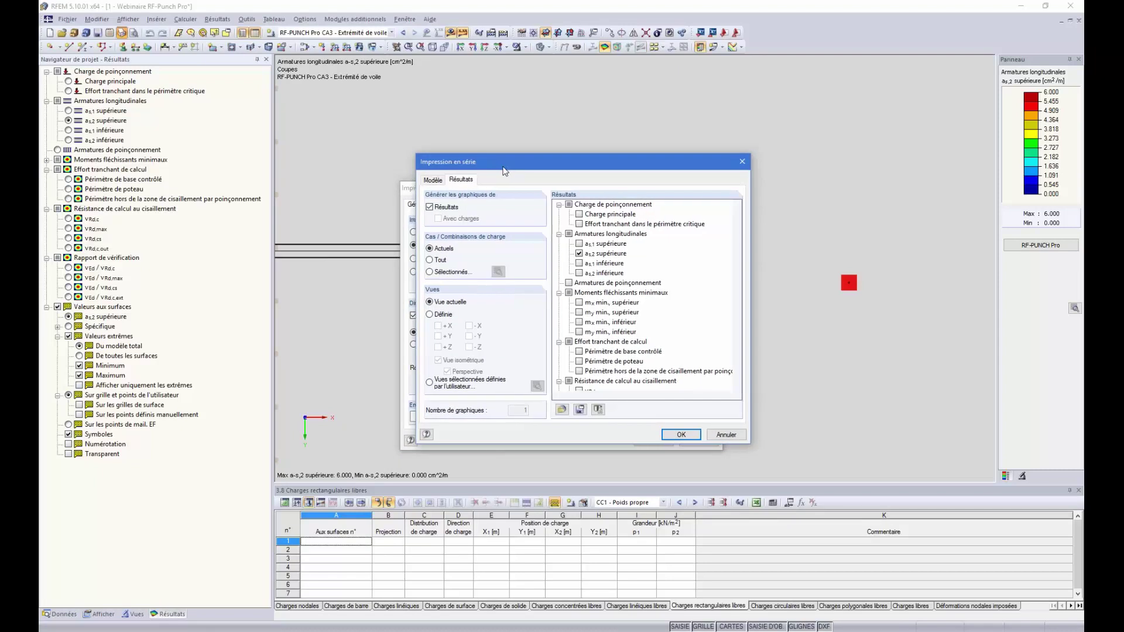
left_click(431, 272)
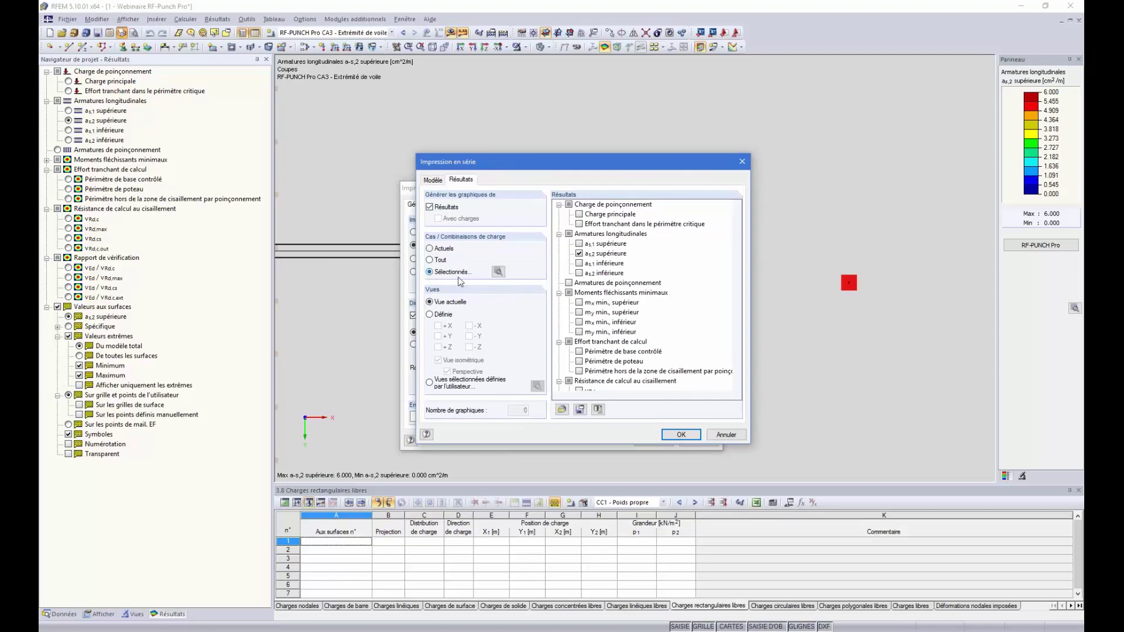
left_click(497, 272)
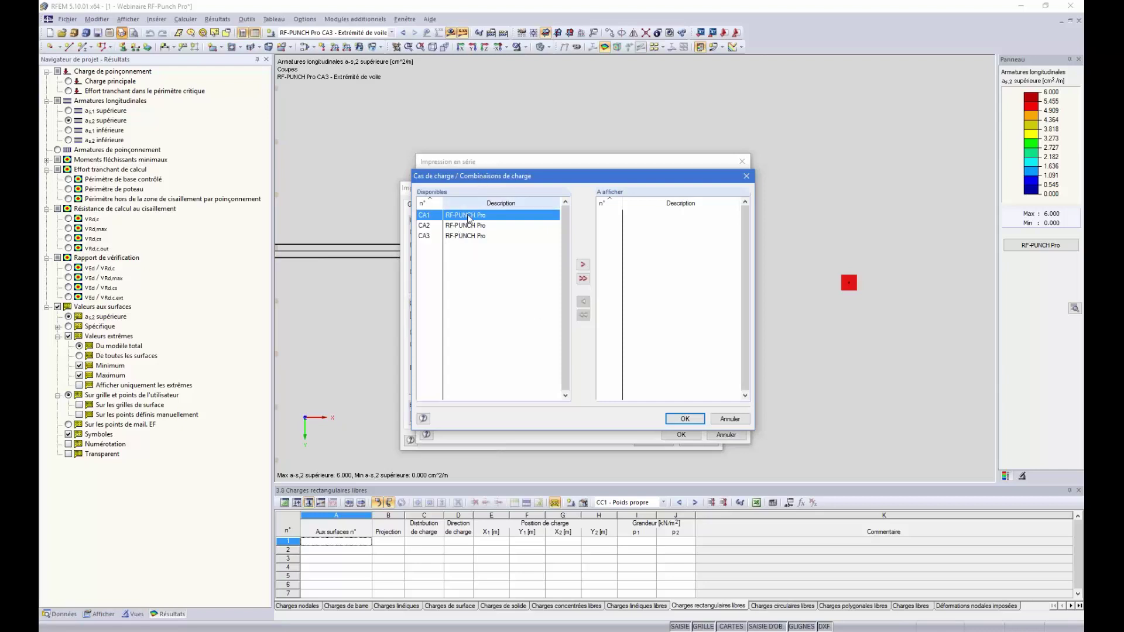
left_click(457, 237)
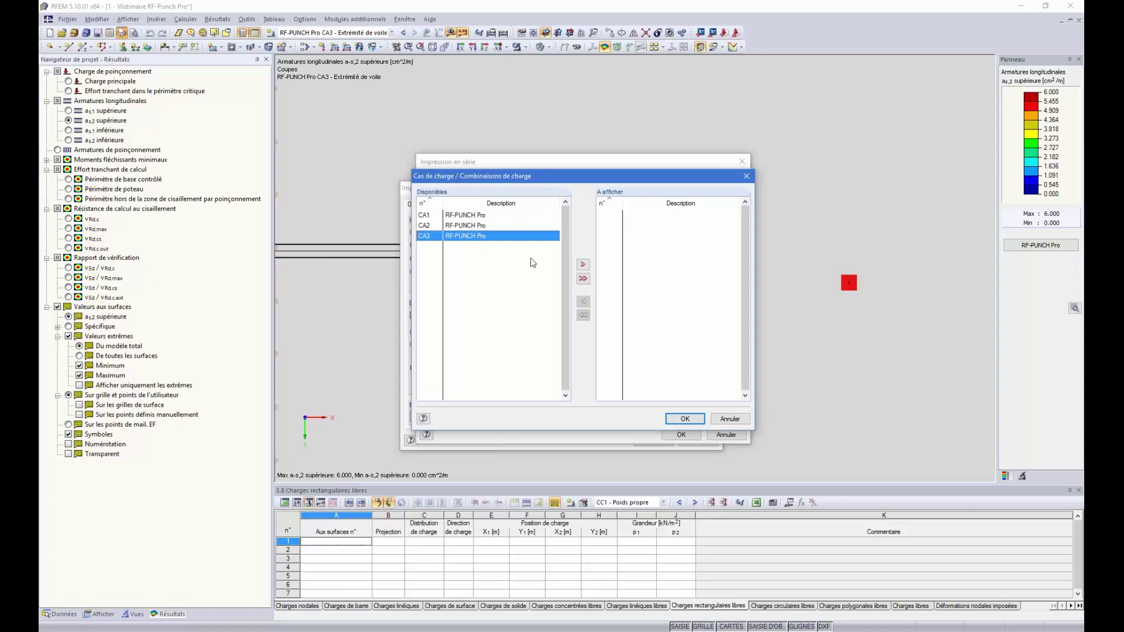
left_click(583, 264)
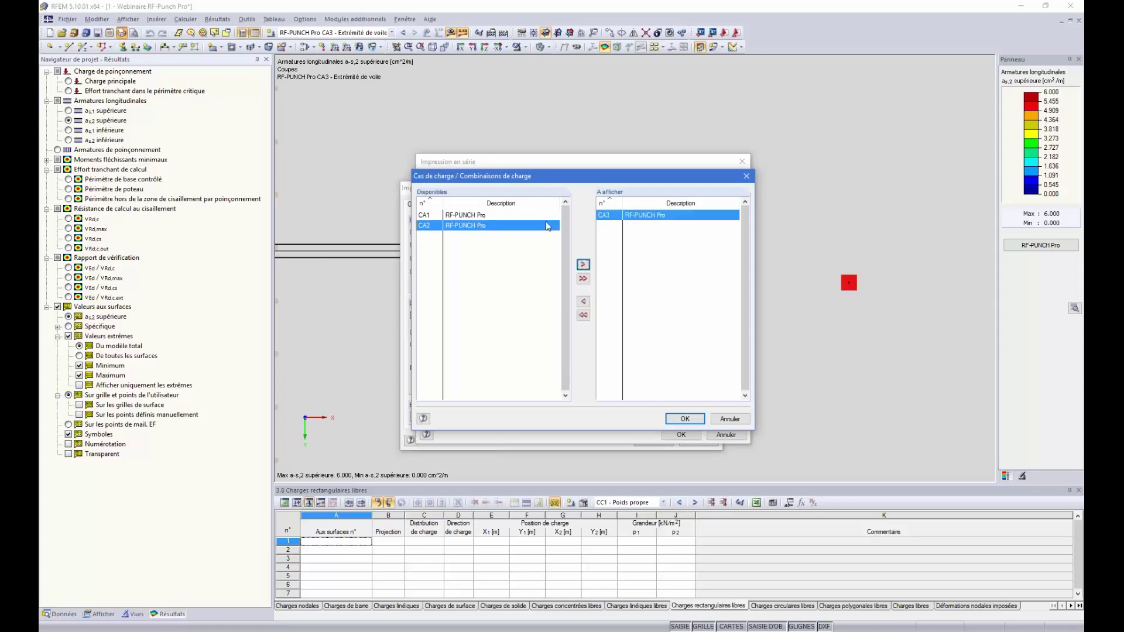
left_click(685, 419)
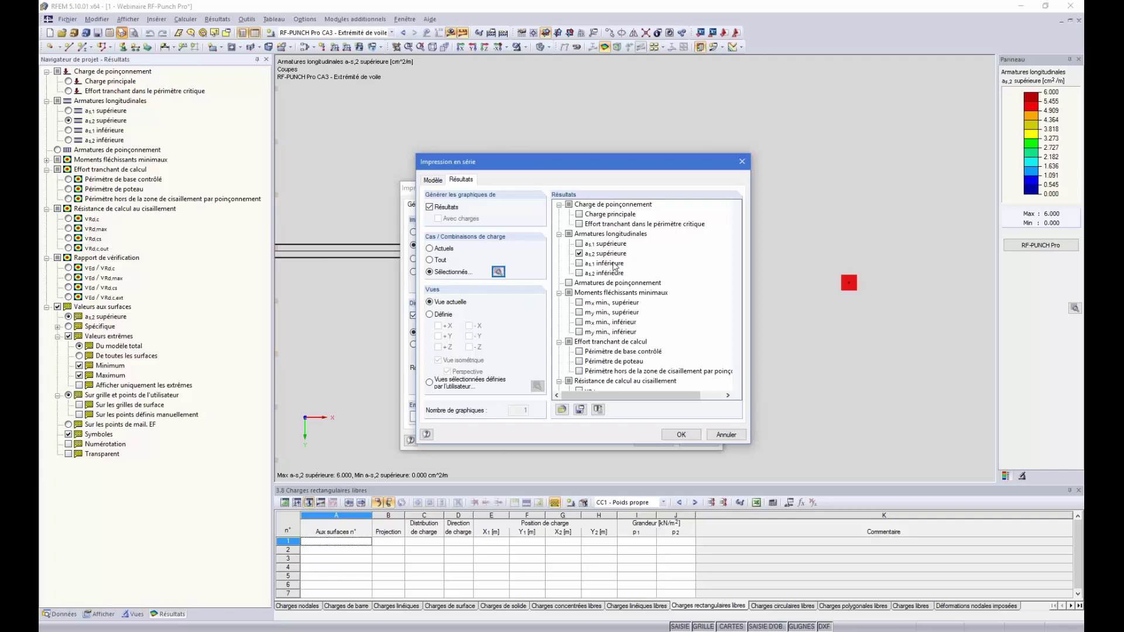
- Include upper as,1, the punching reinforcement and the four design ratios in the series print, and leave the print setup without printing
left_click(579, 244)
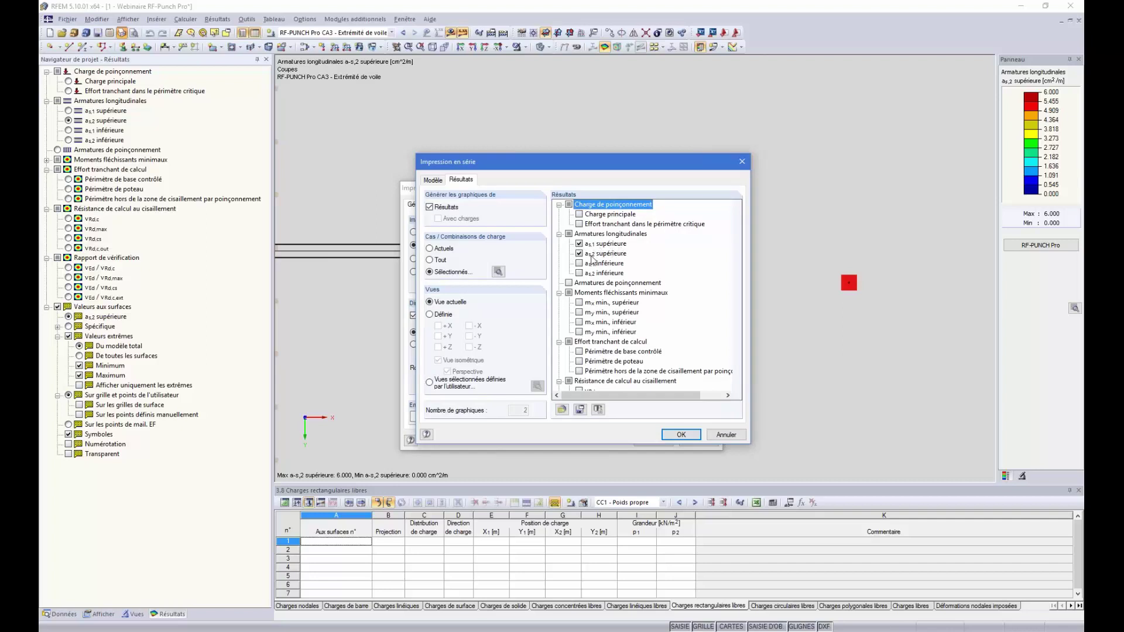
left_click(569, 284)
scroll(579, 288, "down", 3)
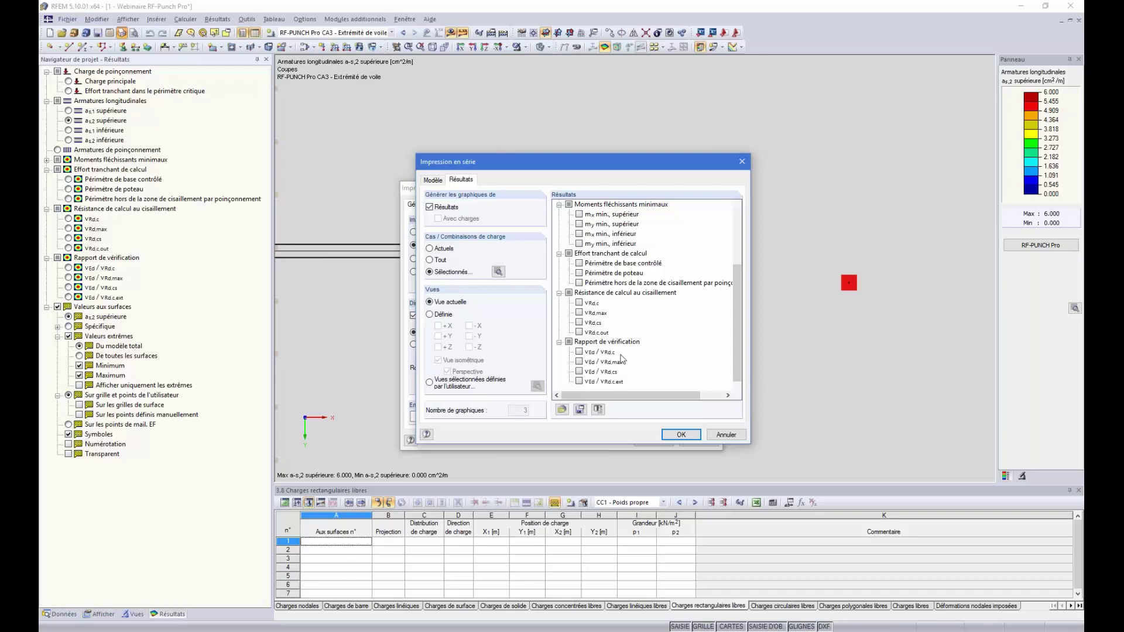
left_click(579, 381)
left_click_drag(737, 315, 736, 241)
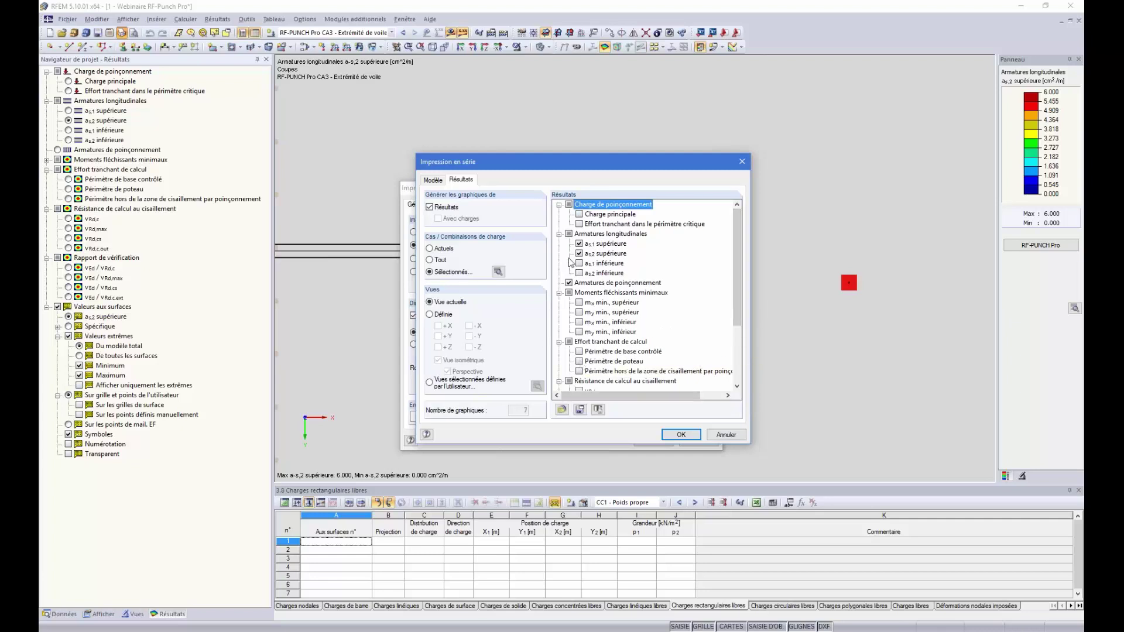
left_click(737, 439)
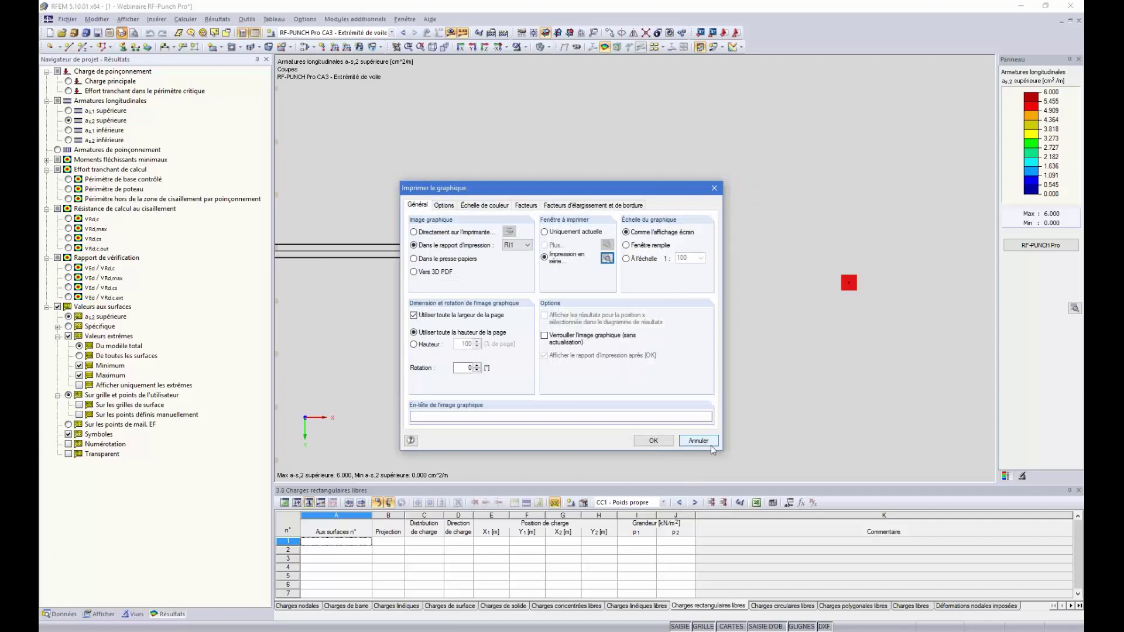
left_click(710, 445)
- Return to a 3D view of the model and review the longitudinal reinforcement and punching node input of case CA3
scroll(596, 214, "down", 3)
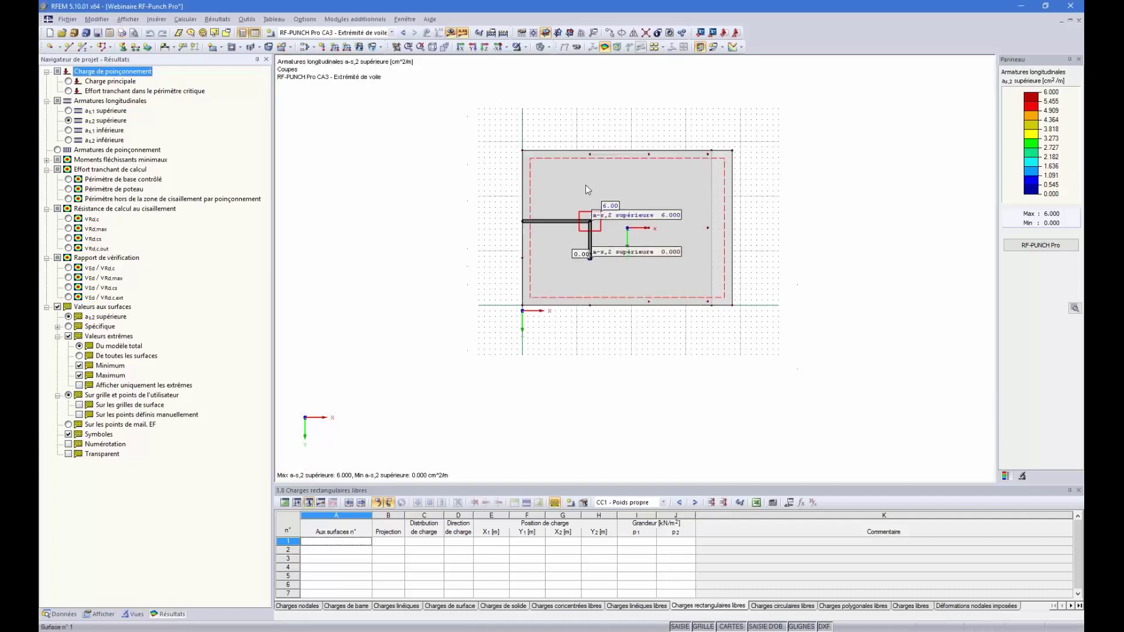
scroll(606, 249, "up", 2)
middle_click_drag(610, 279, 567, 214, "ctrl")
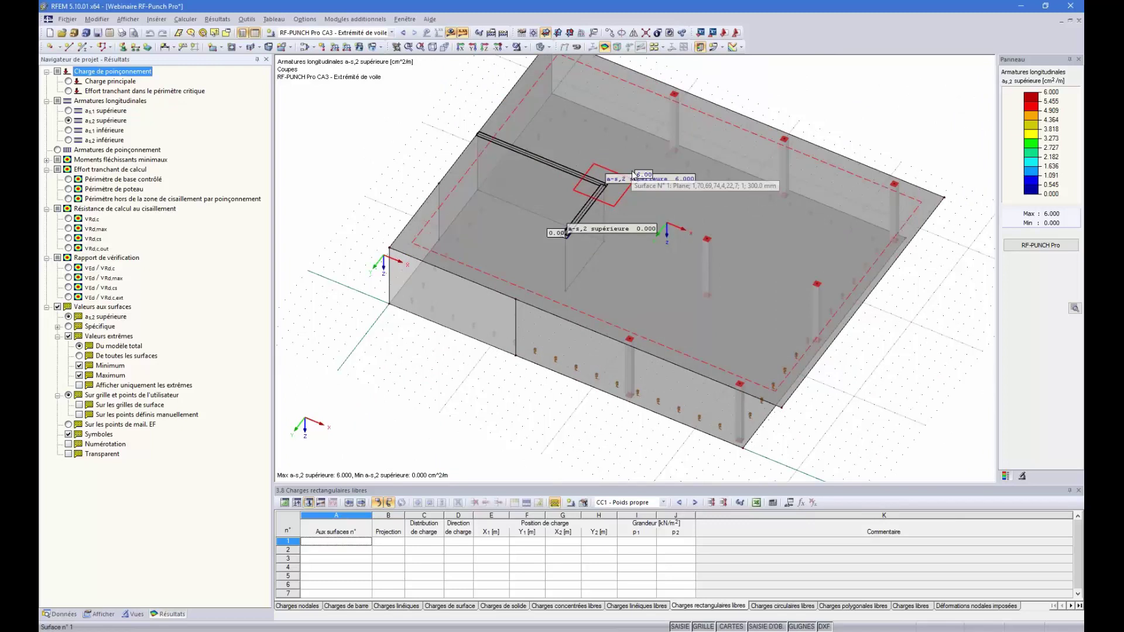
left_click(1041, 245)
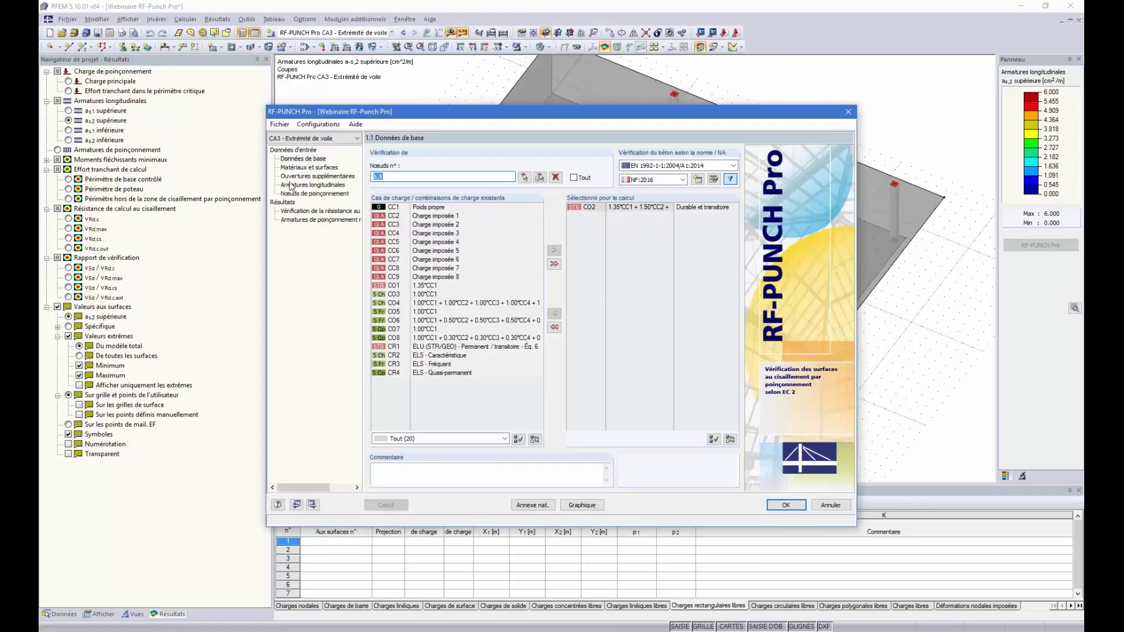
left_click(318, 177)
left_click(312, 185)
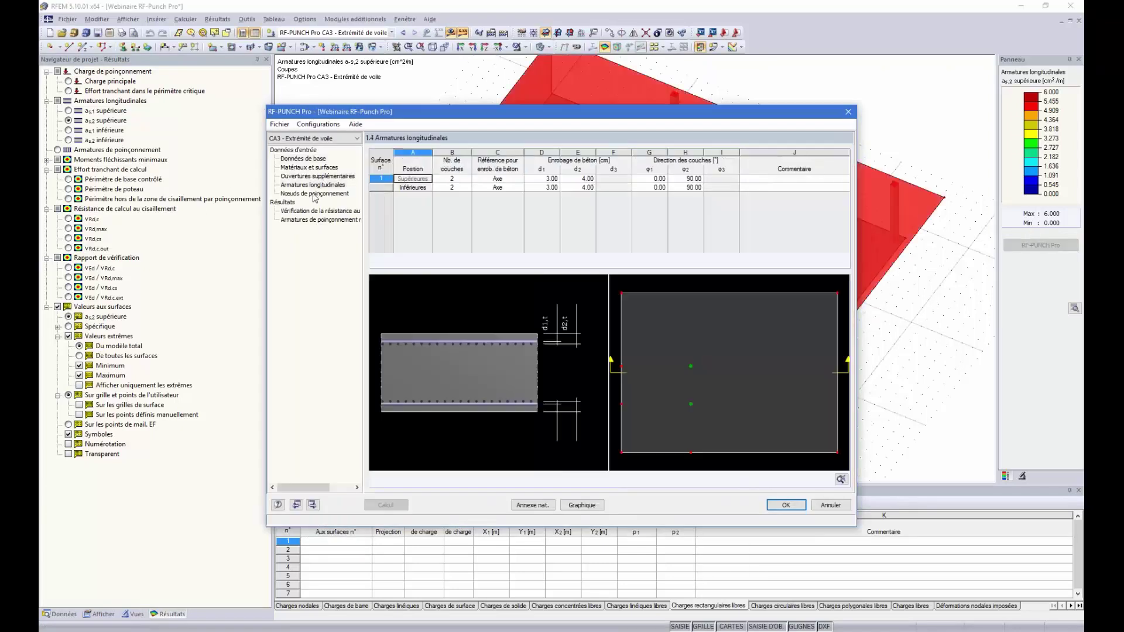
left_click(315, 194)
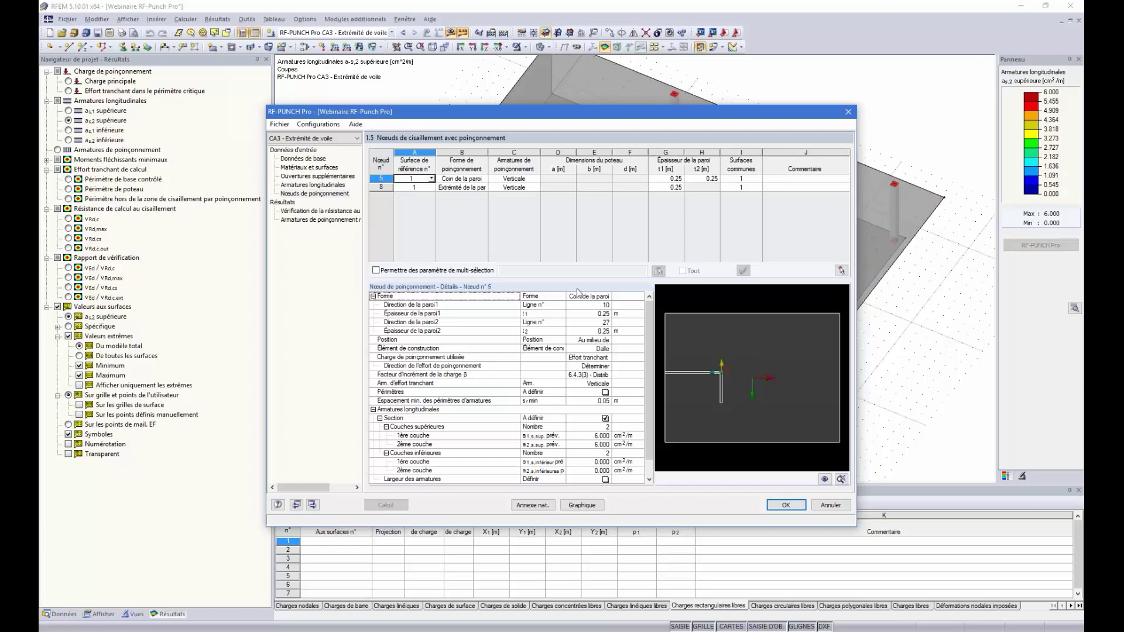
- Examine the available methods for the load increment factor β at the wall corner node
scroll(578, 293, "down", 1)
left_click(605, 358)
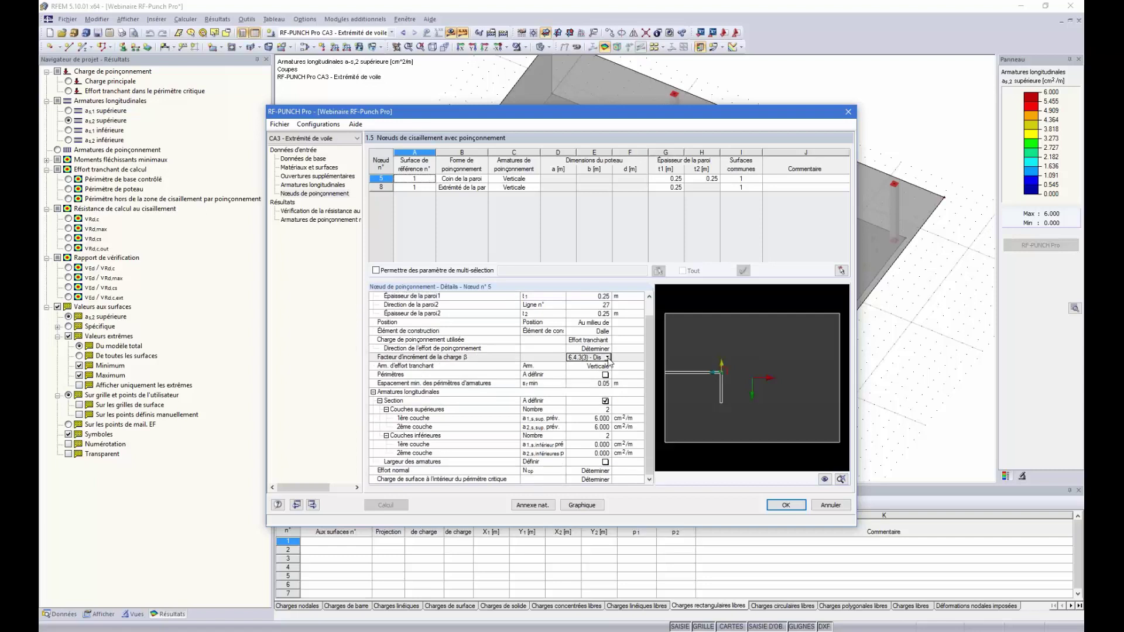
left_click(608, 357)
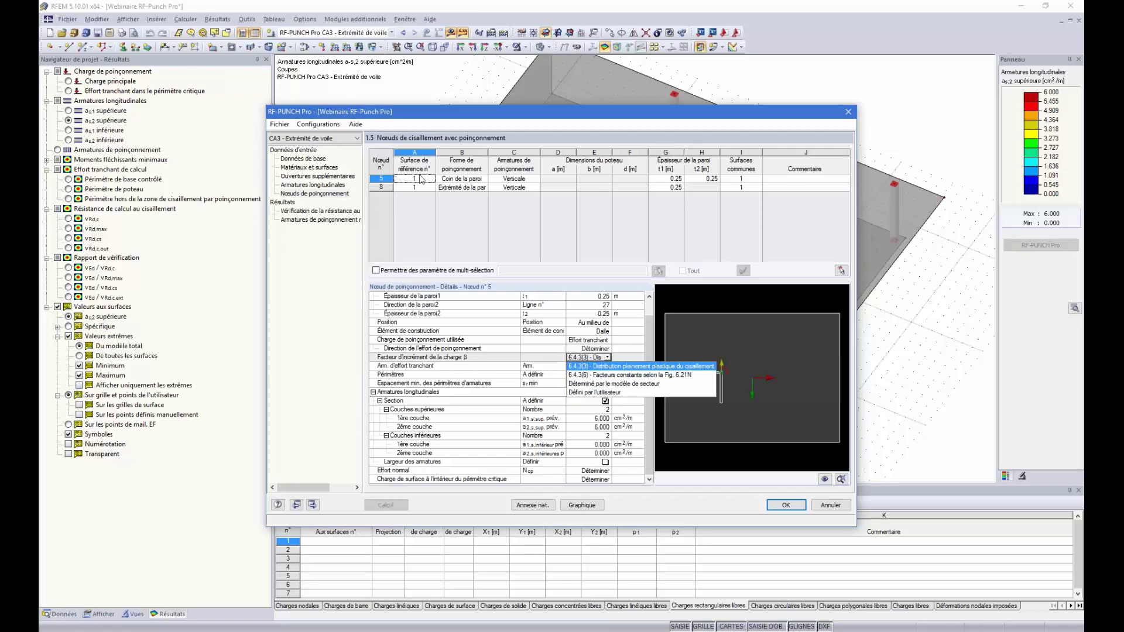
left_click(606, 358)
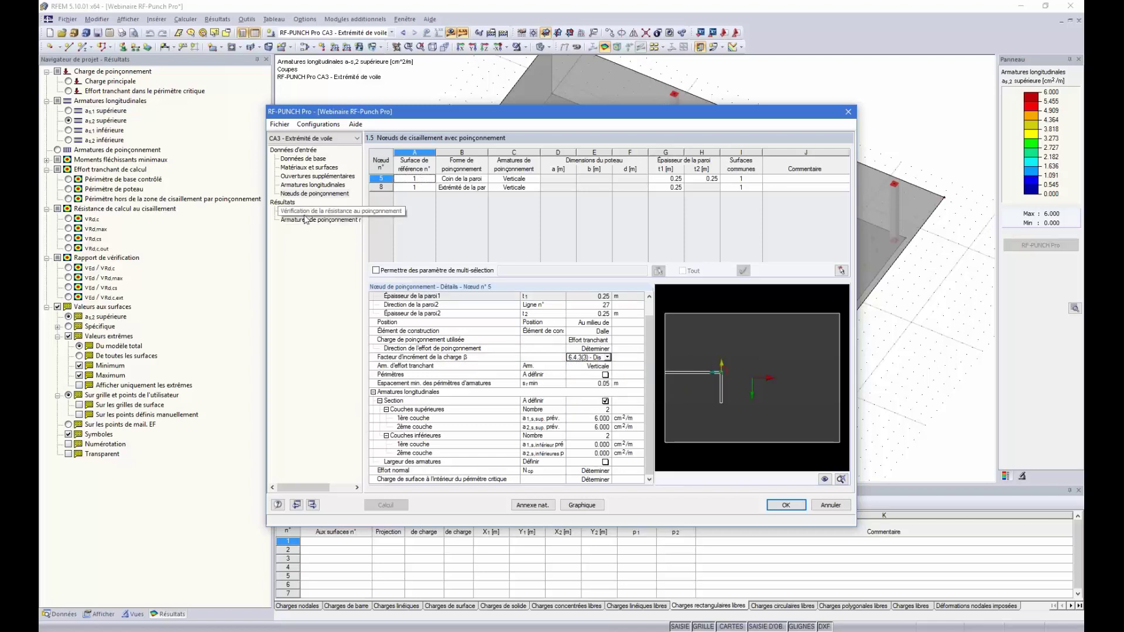
- Review CA3's required punching reinforcement and punching shear checks, and return to the punching node data for the wall end
left_click(305, 222)
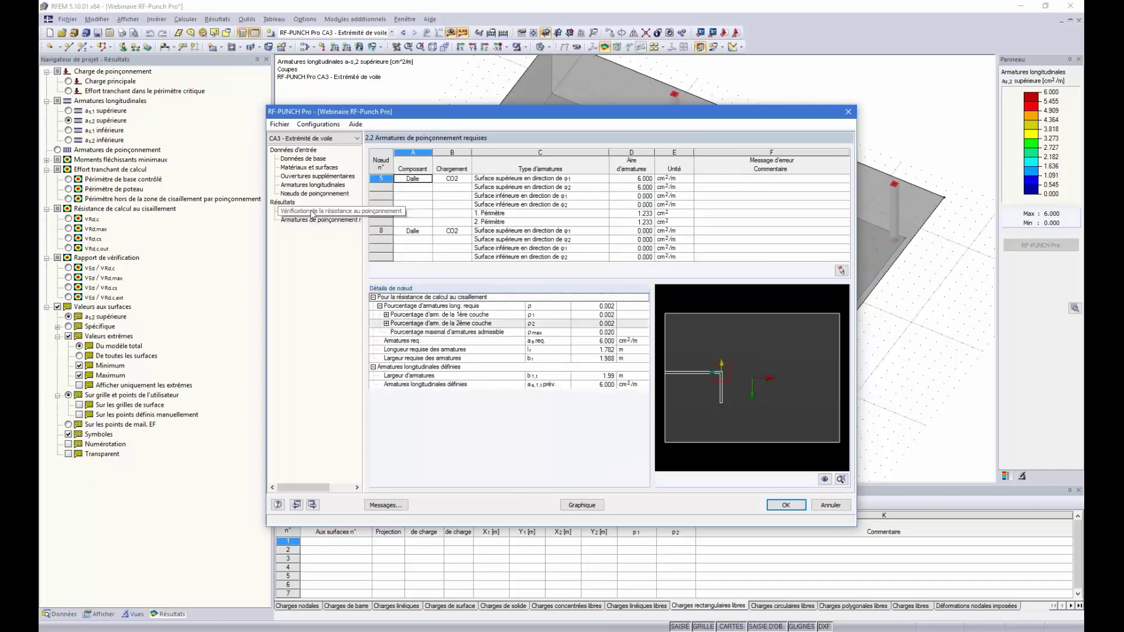
left_click(321, 212)
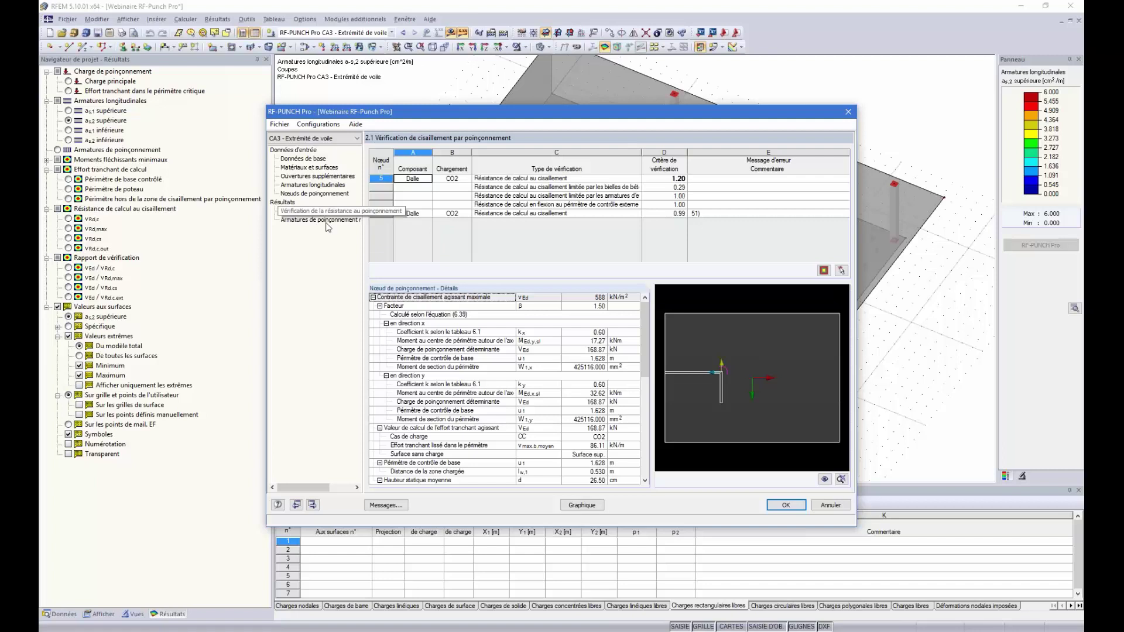
left_click(315, 194)
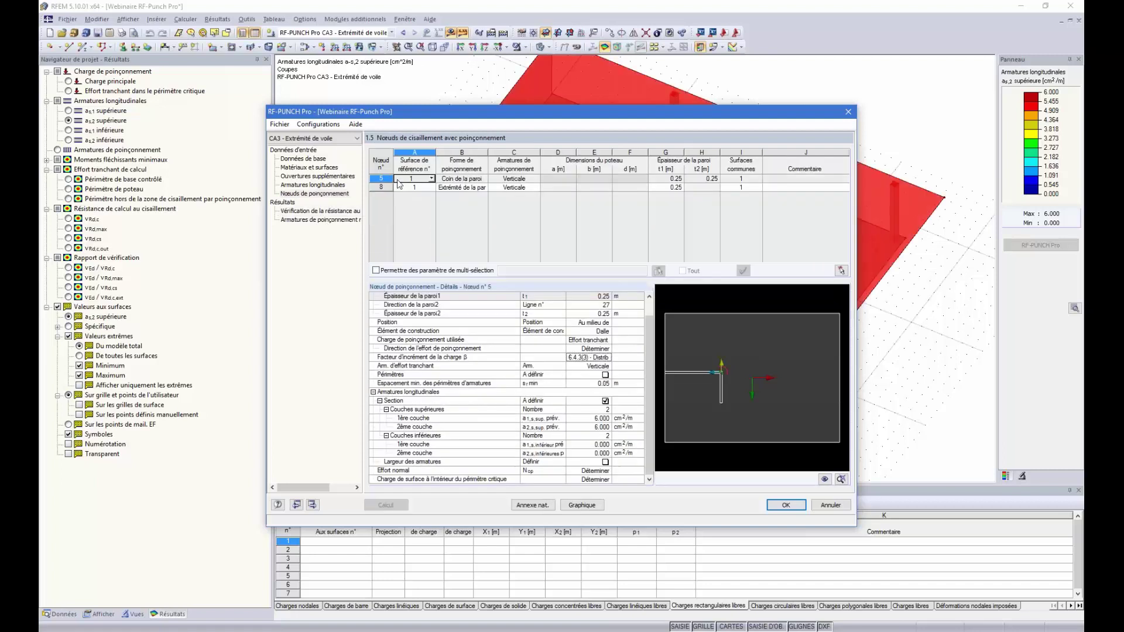
left_click(382, 187)
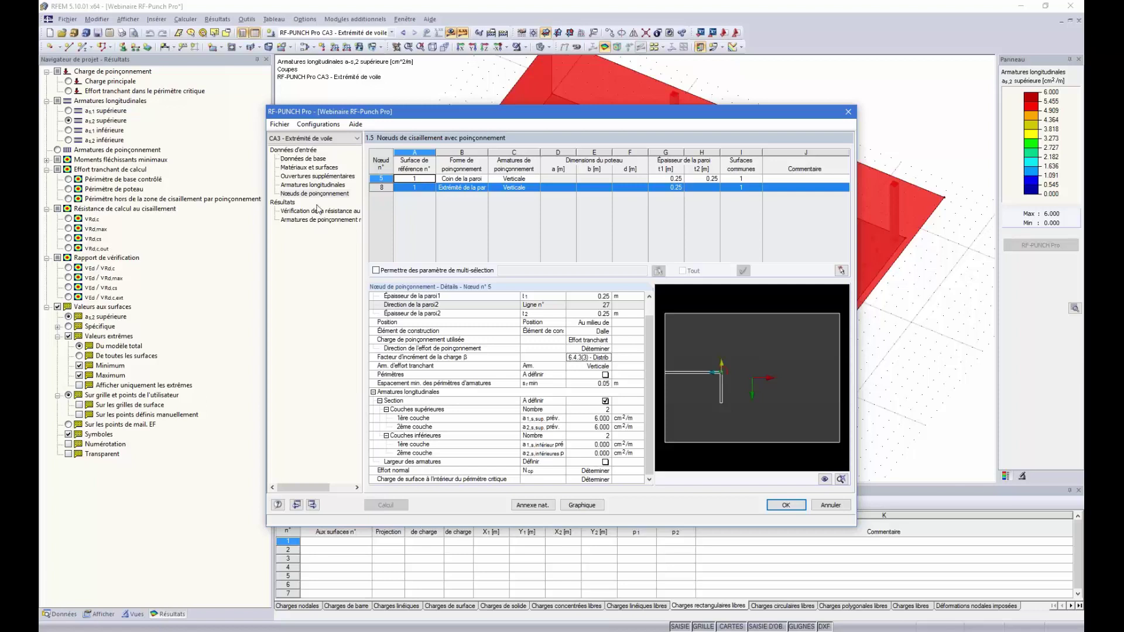
- Create a new punching design case no. 4 with the description "Poteau"
left_click(302, 138)
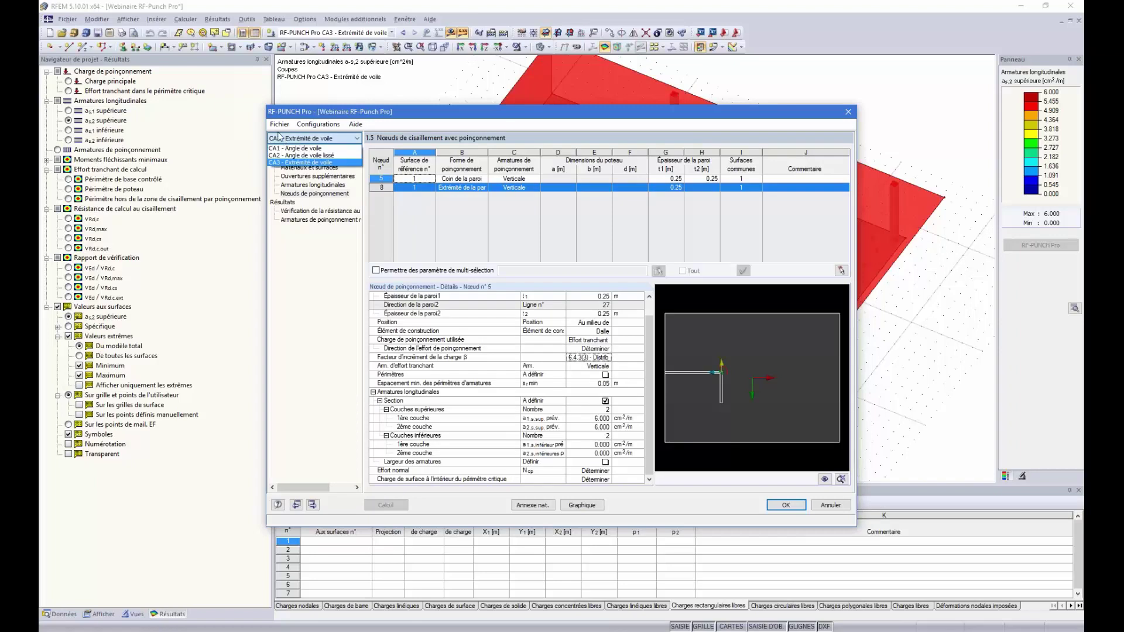
left_click(281, 127)
left_click(280, 125)
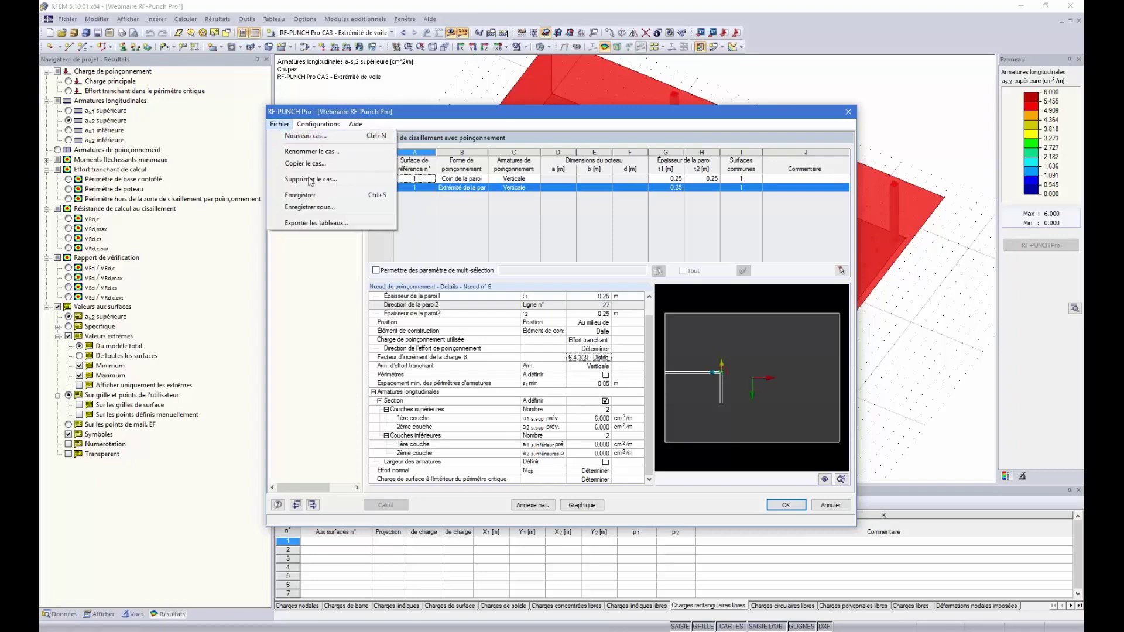
left_click(305, 136)
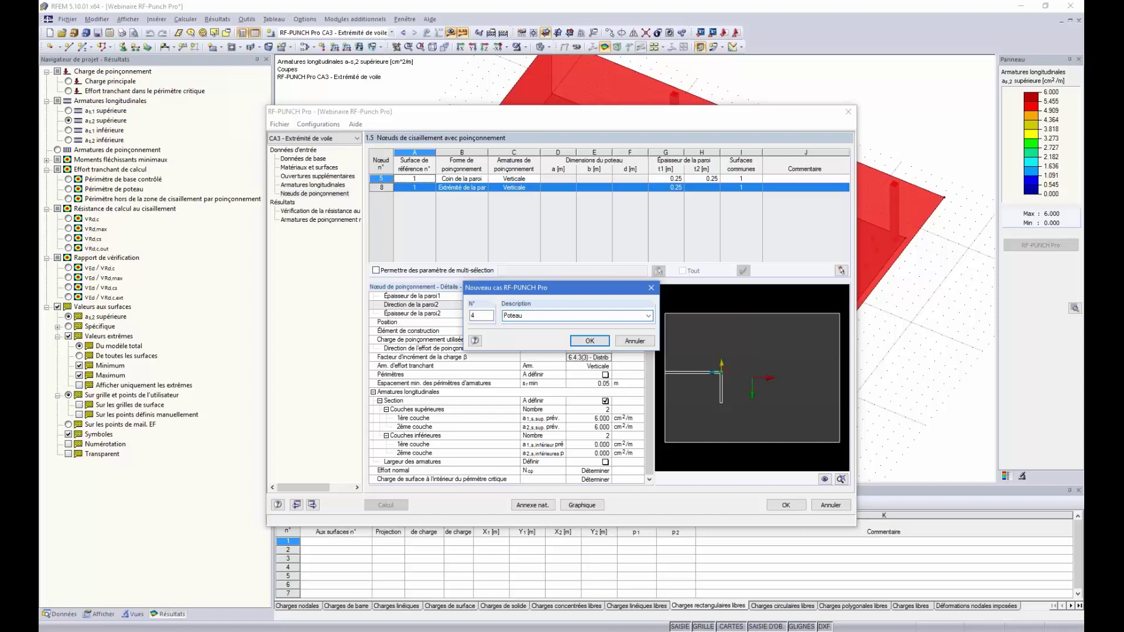
left_click(590, 341)
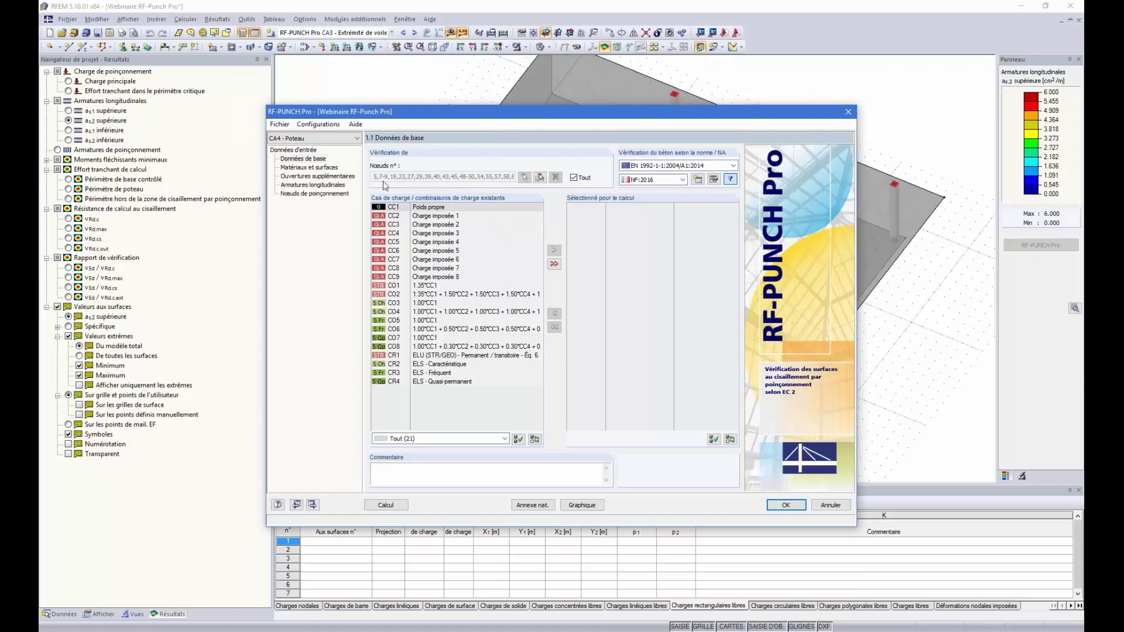
- Limit the design to the interior column node 55, picked in the model, and select load combination CO2 for the calculation
left_click(573, 179)
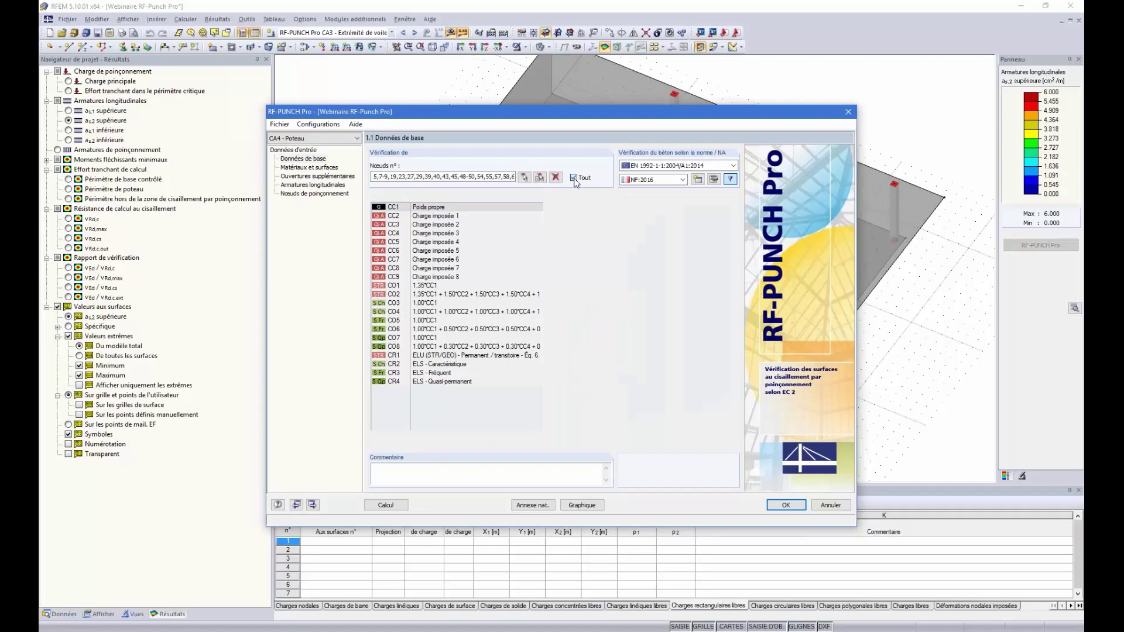
left_click(556, 177)
left_click(525, 178)
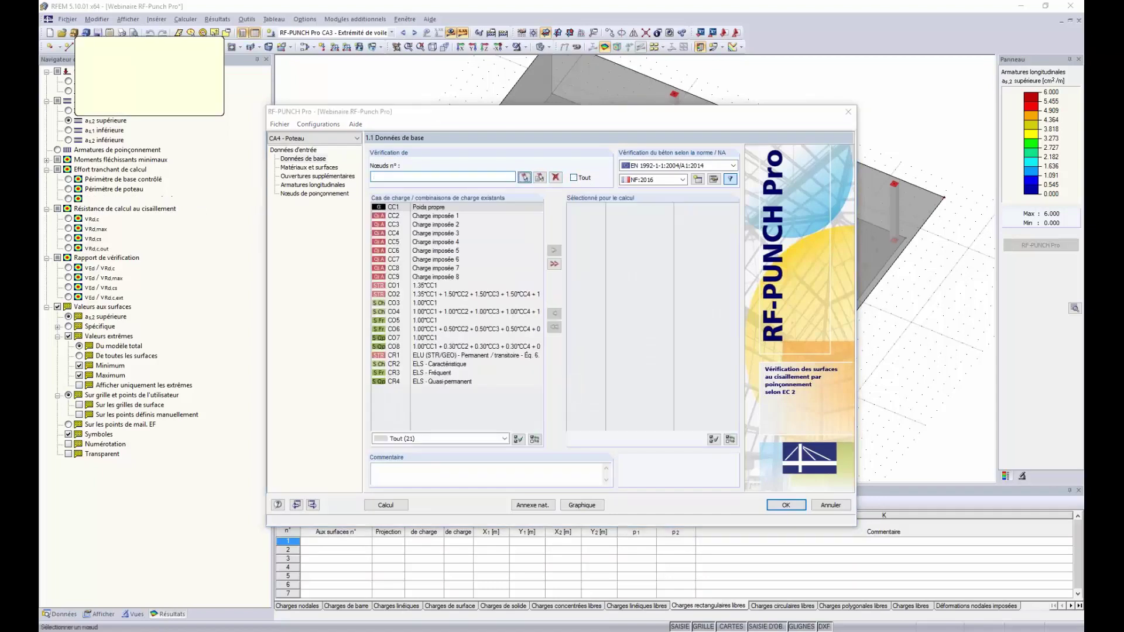
scroll(725, 242, "up", 4)
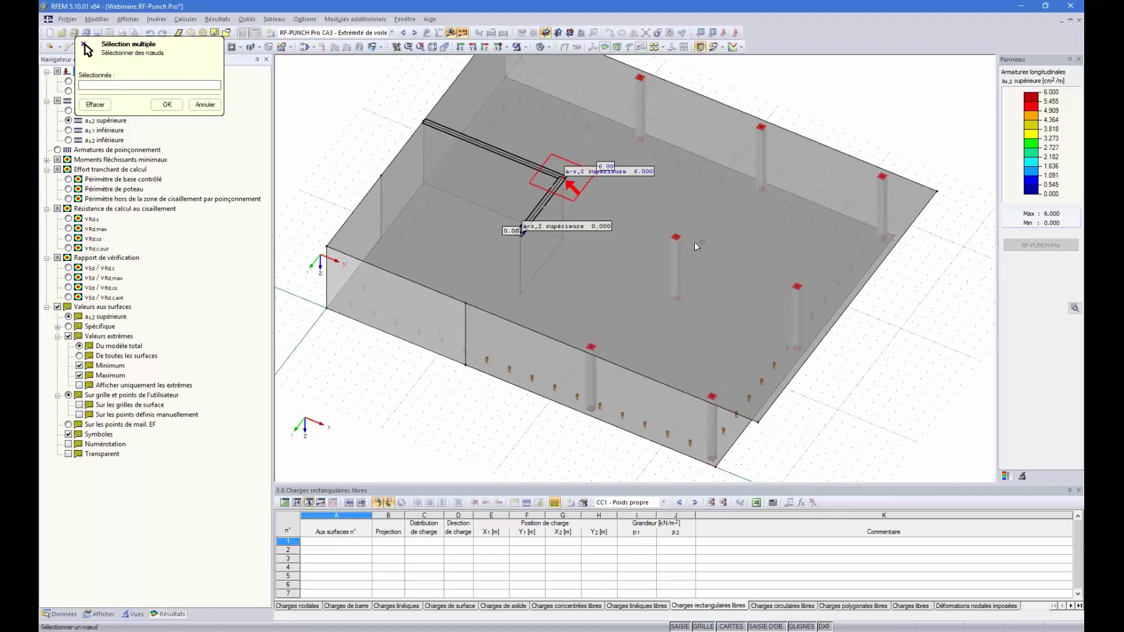
left_click(524, 262)
scroll(530, 230, "down", 3)
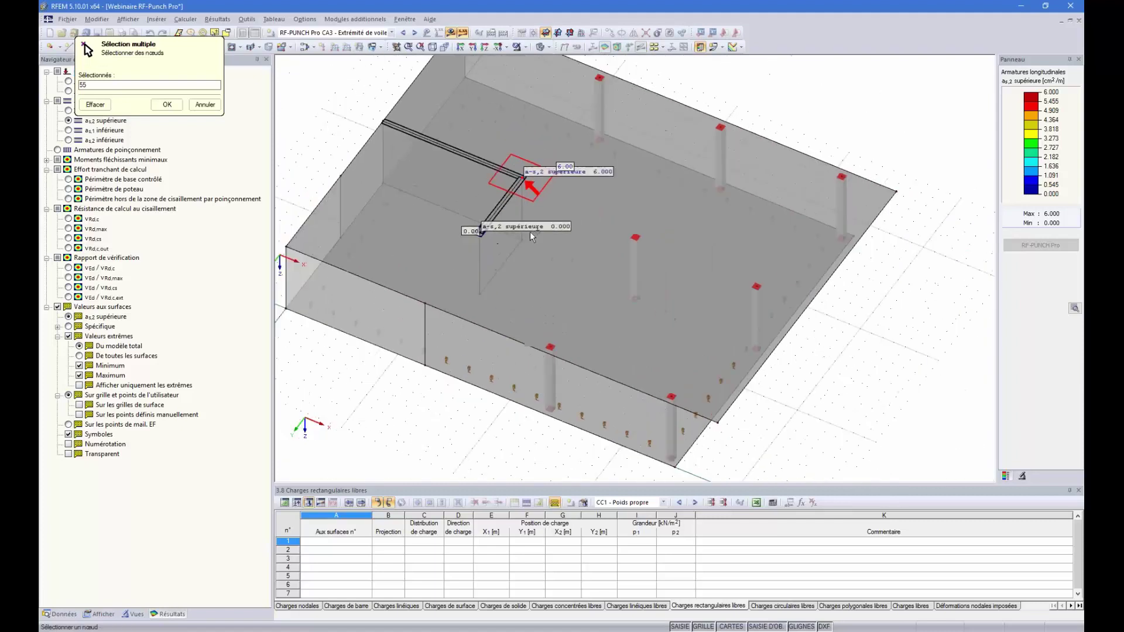
left_click(167, 105)
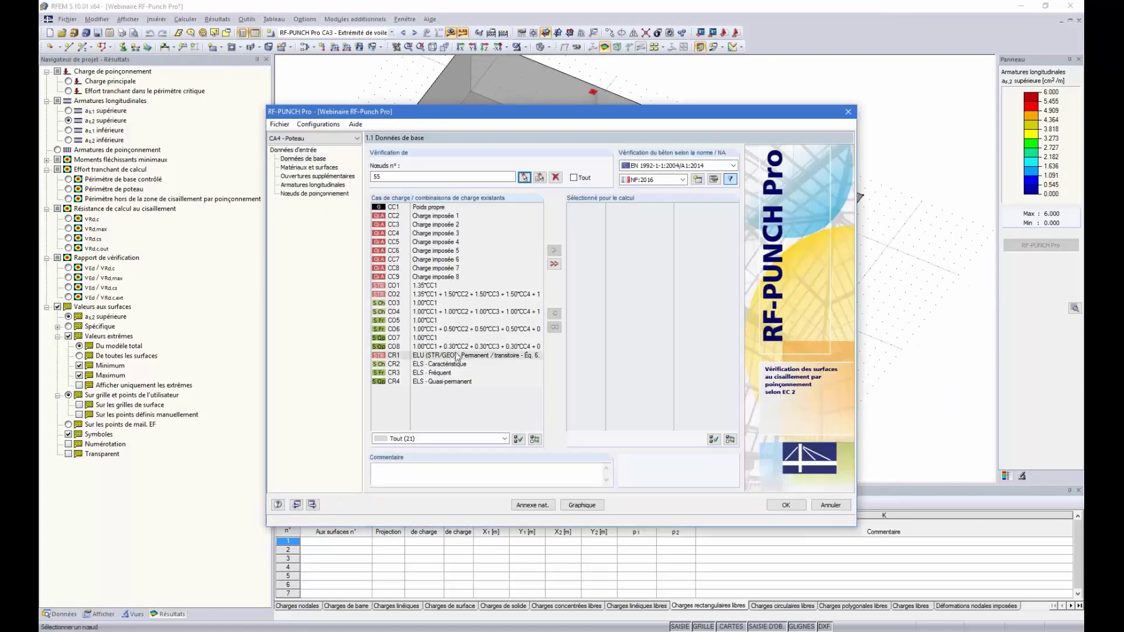
double_click(436, 294)
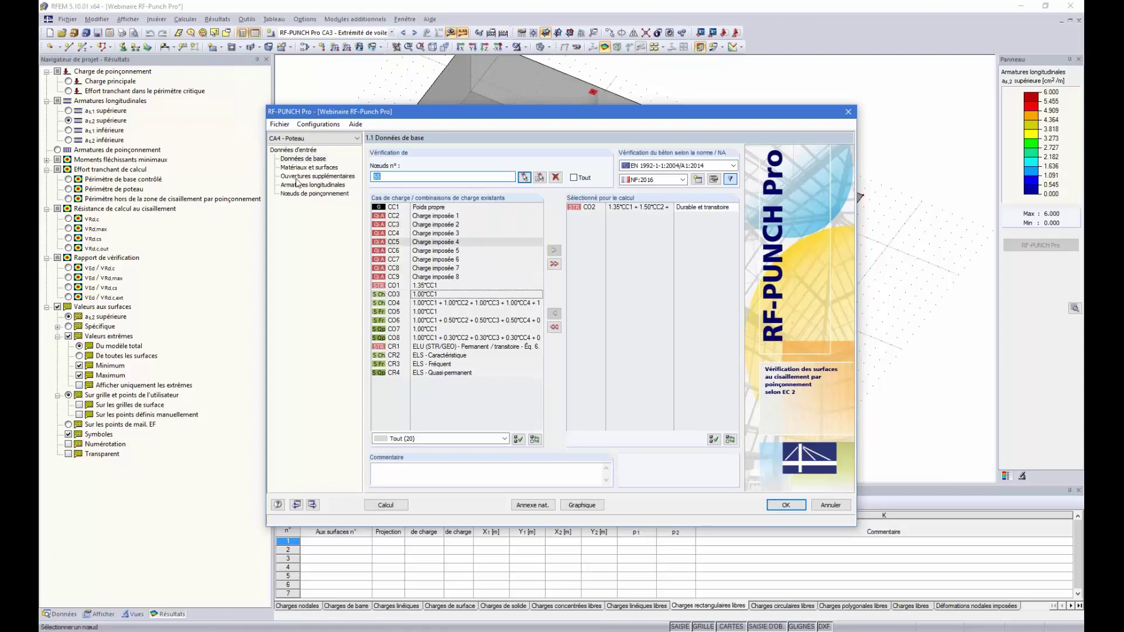
- Review the materials and surfaces, longitudinal reinforcement and punching node input of the column case
left_click(312, 168)
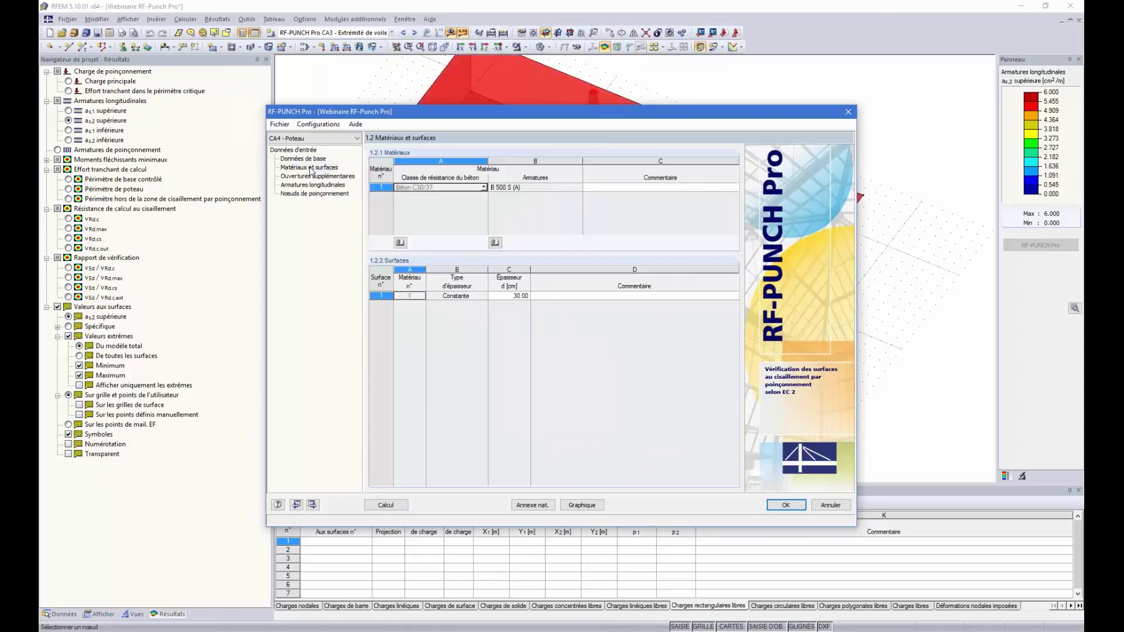
left_click(311, 160)
left_click(300, 176)
left_click(306, 186)
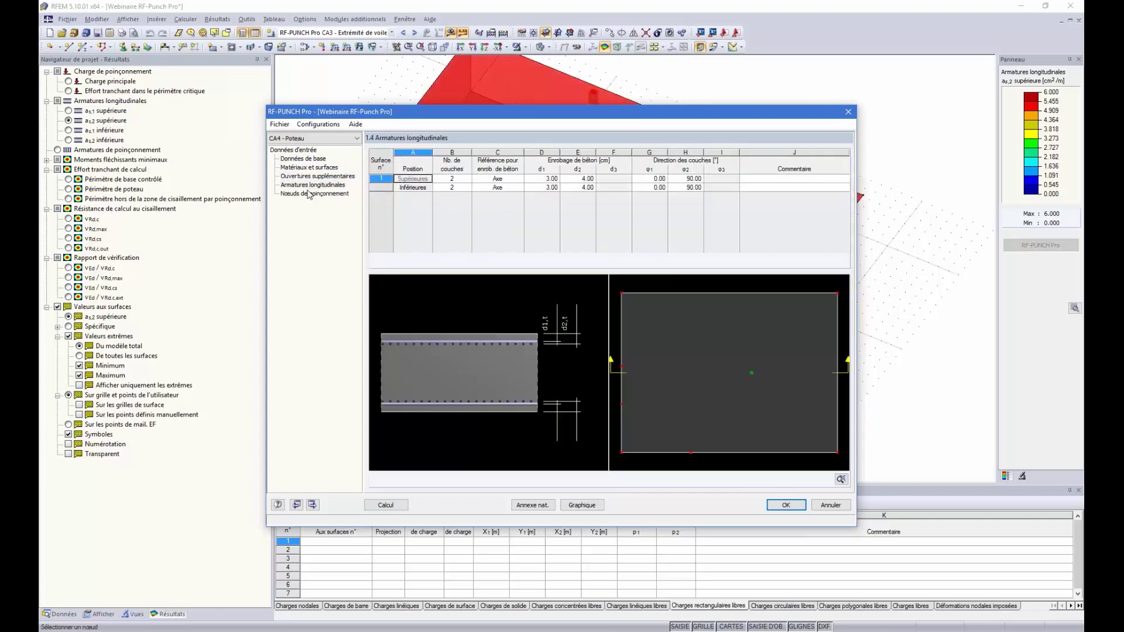
left_click(311, 193)
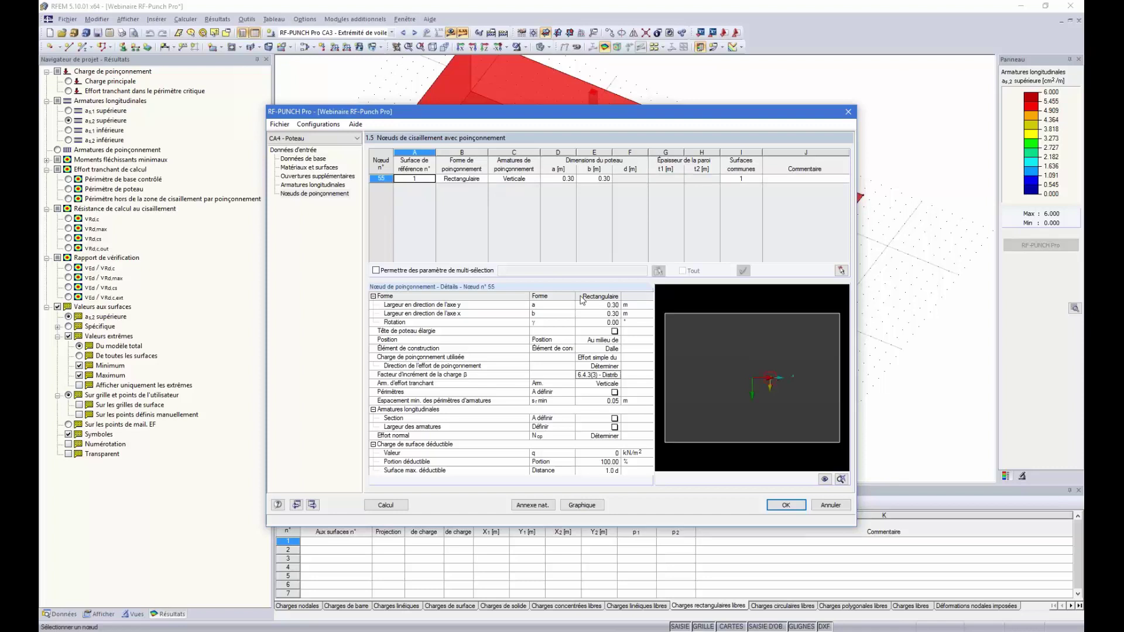
- Inspect the column's critical perimeter in the preview and the options for the punching load used
scroll(772, 380, "up", 4)
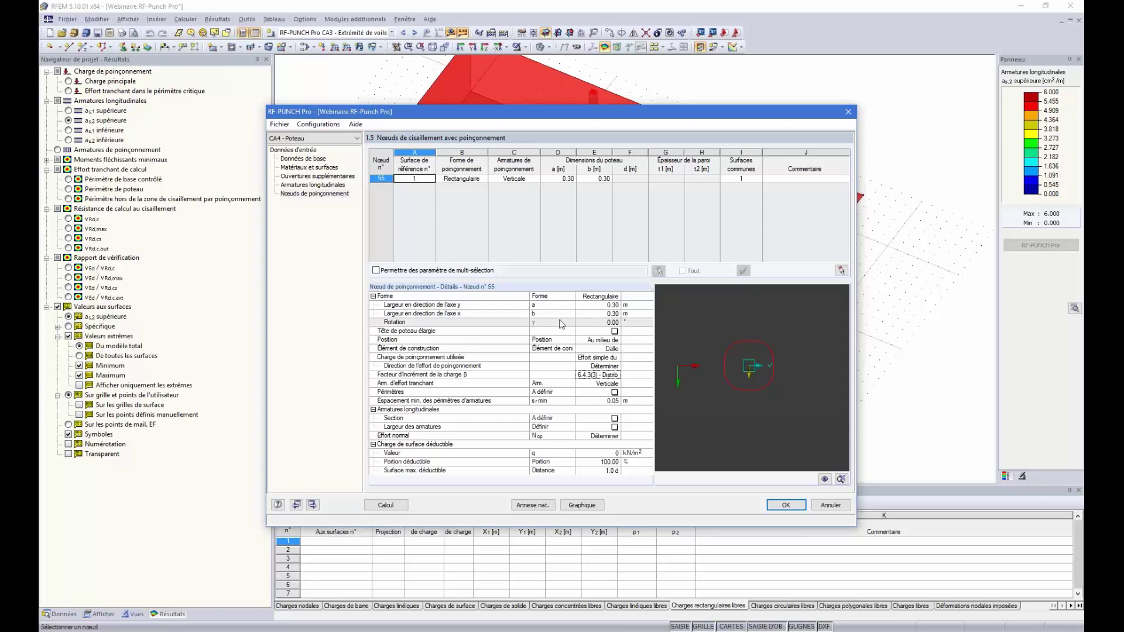
left_click(617, 361)
left_click(617, 359)
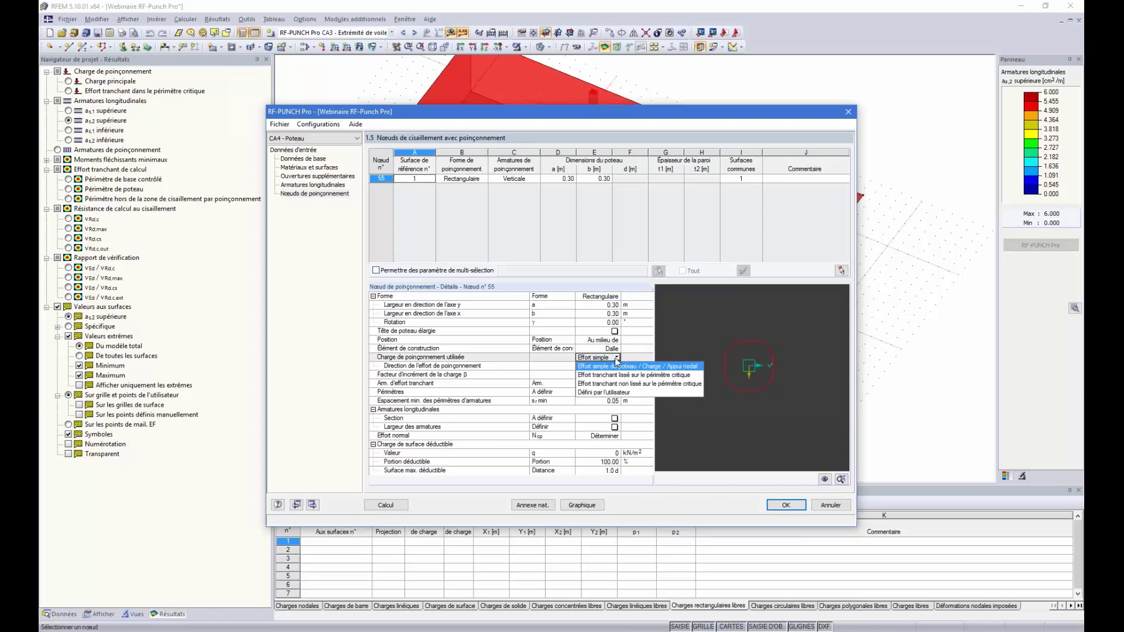
left_click(617, 359)
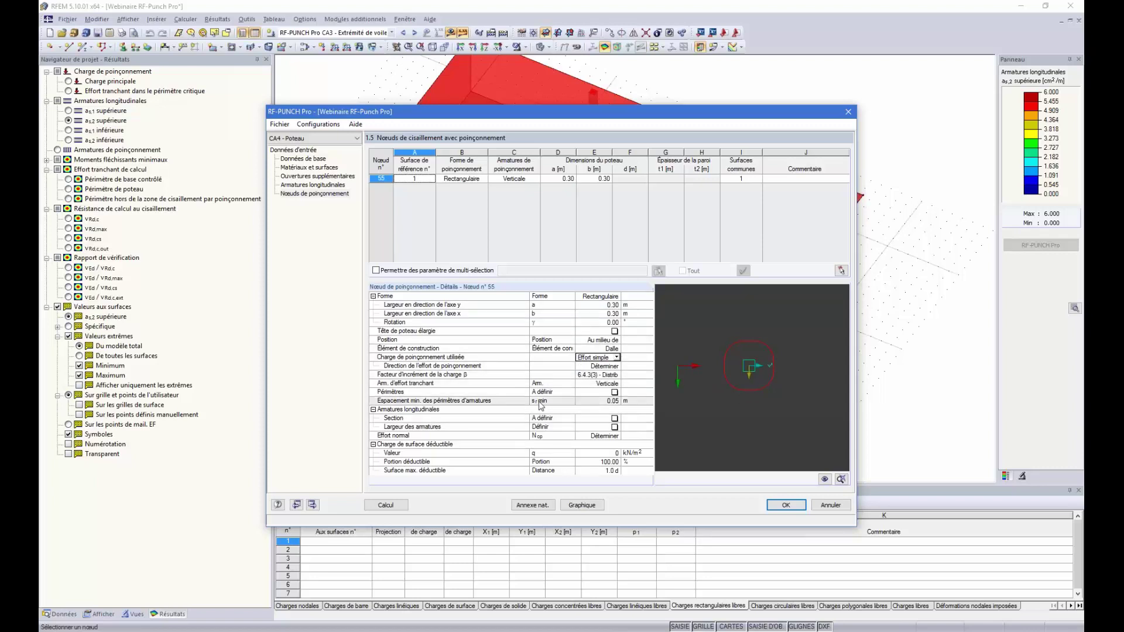
- Calculate the column case and review its punching check and required longitudinal reinforcement on the upper surface
left_click(378, 504)
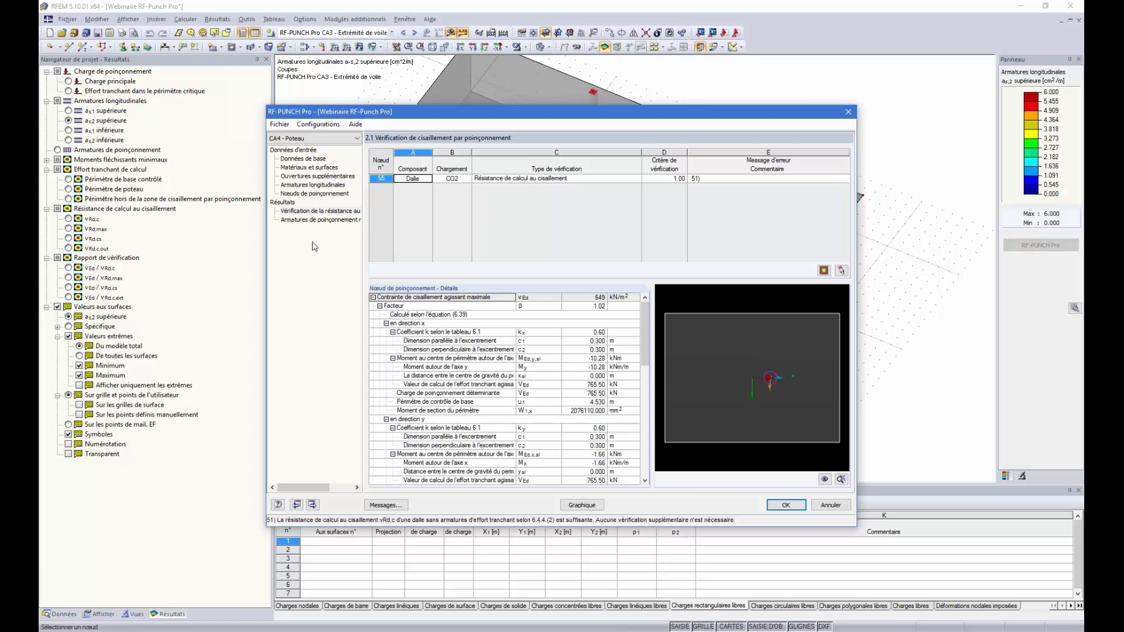
left_click(320, 220)
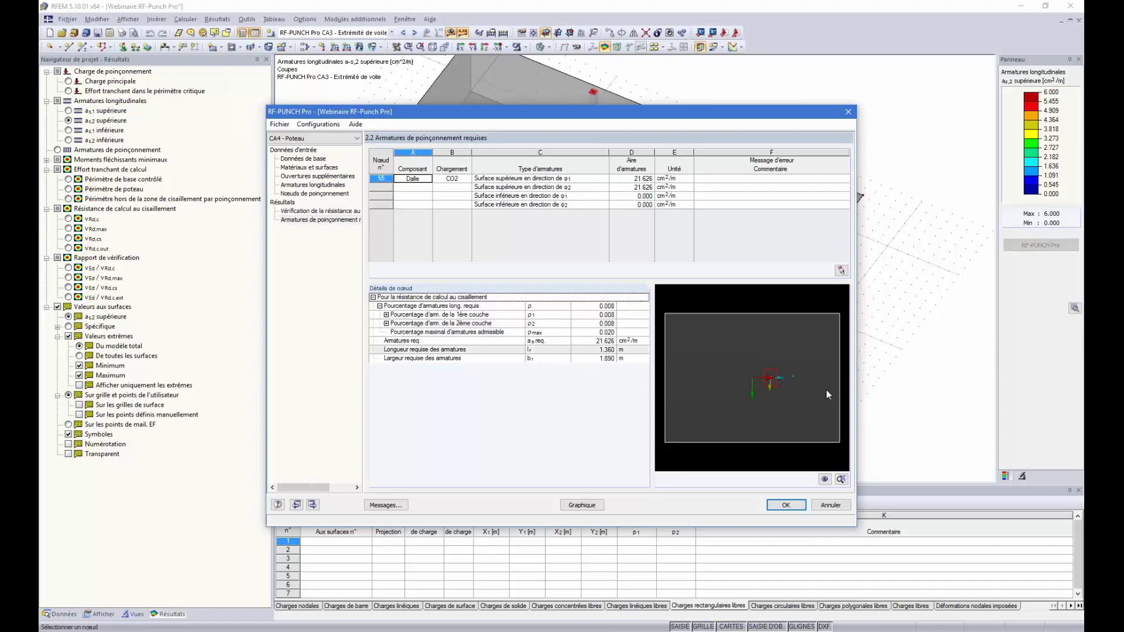
left_click(624, 179)
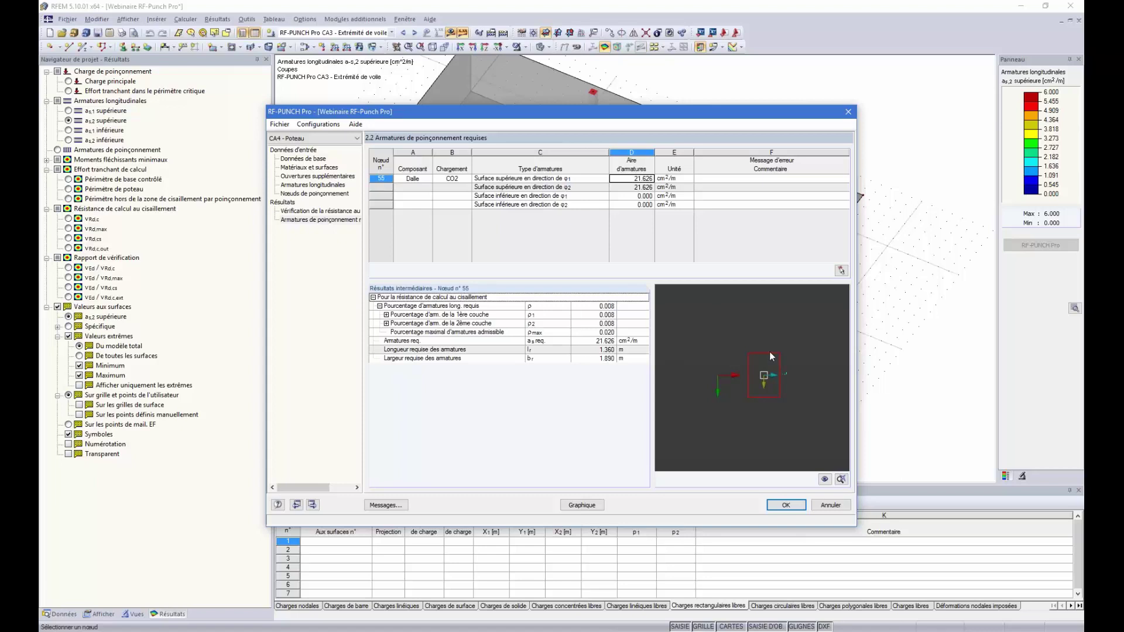
left_click(305, 210)
- Add an enlarged column head of type Marche to node 55 and set its height to 0.10 m
left_click(340, 194)
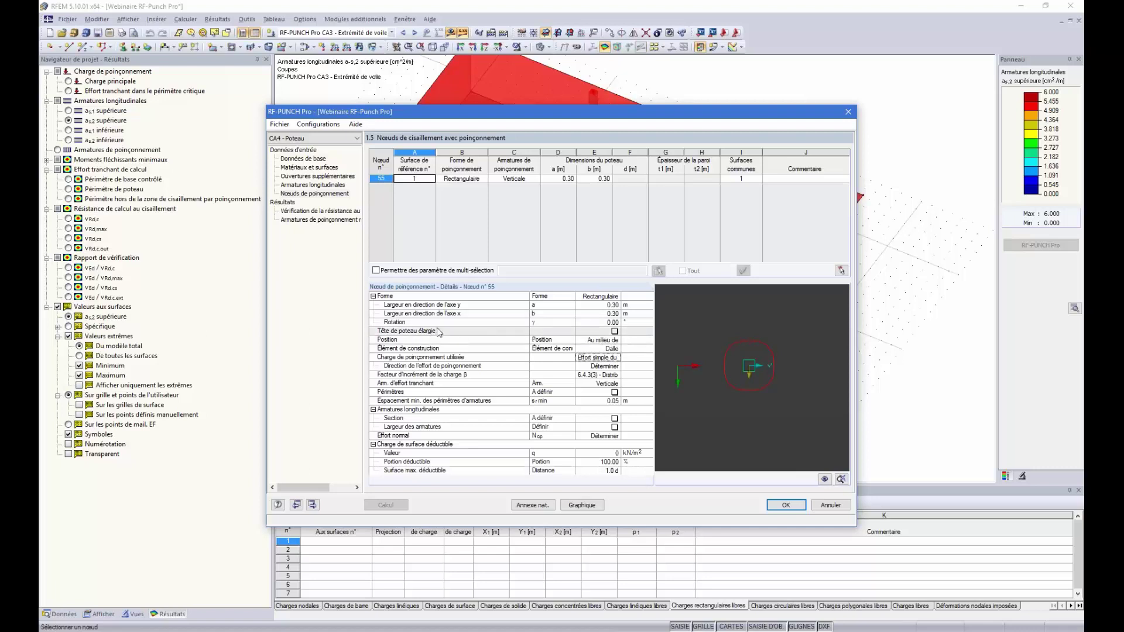
left_click(614, 331)
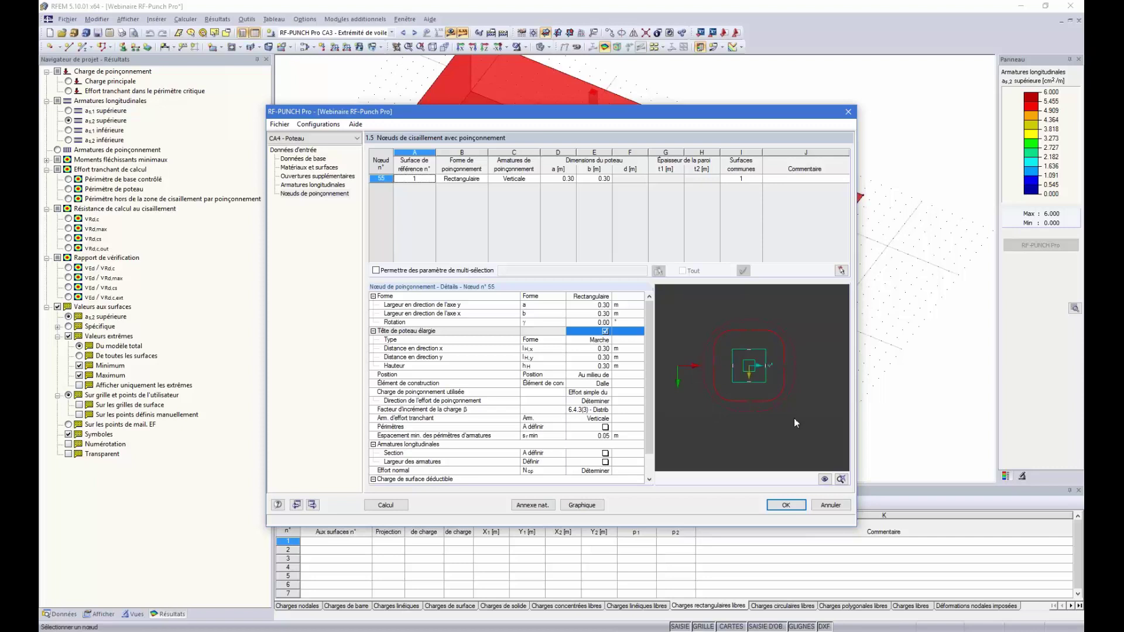
key("Down")
key("Down")
key("Down")
key("Down")
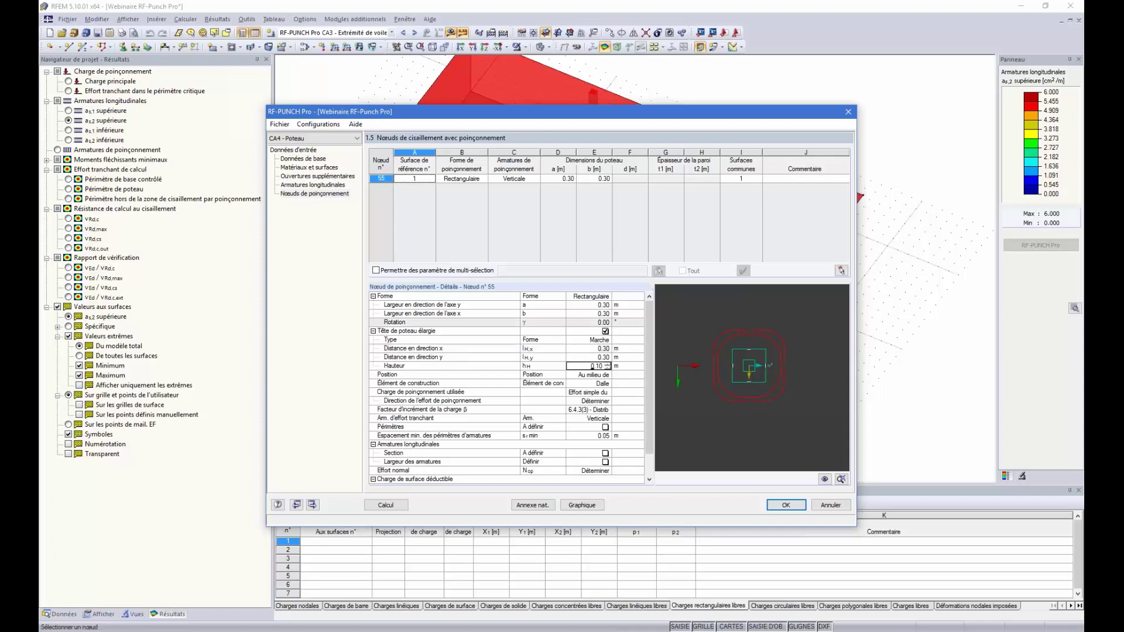
left_click(606, 340)
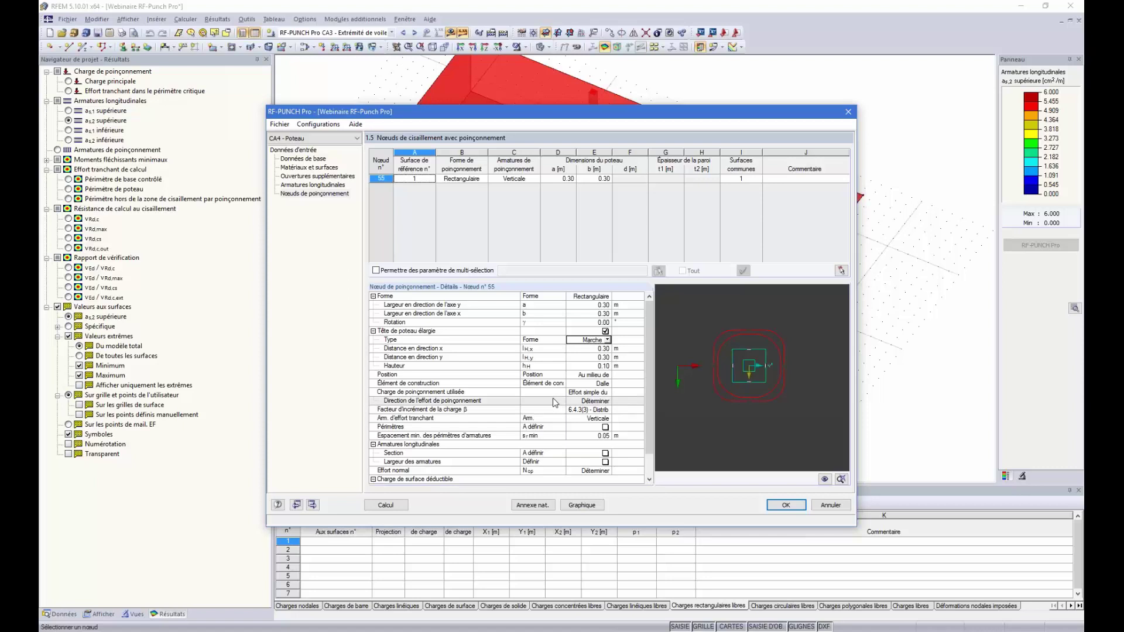
- Switch to the EN 1992-1-1 presentation and move to Figure 6.18 on slabs with column heads
key("alt+Tab")
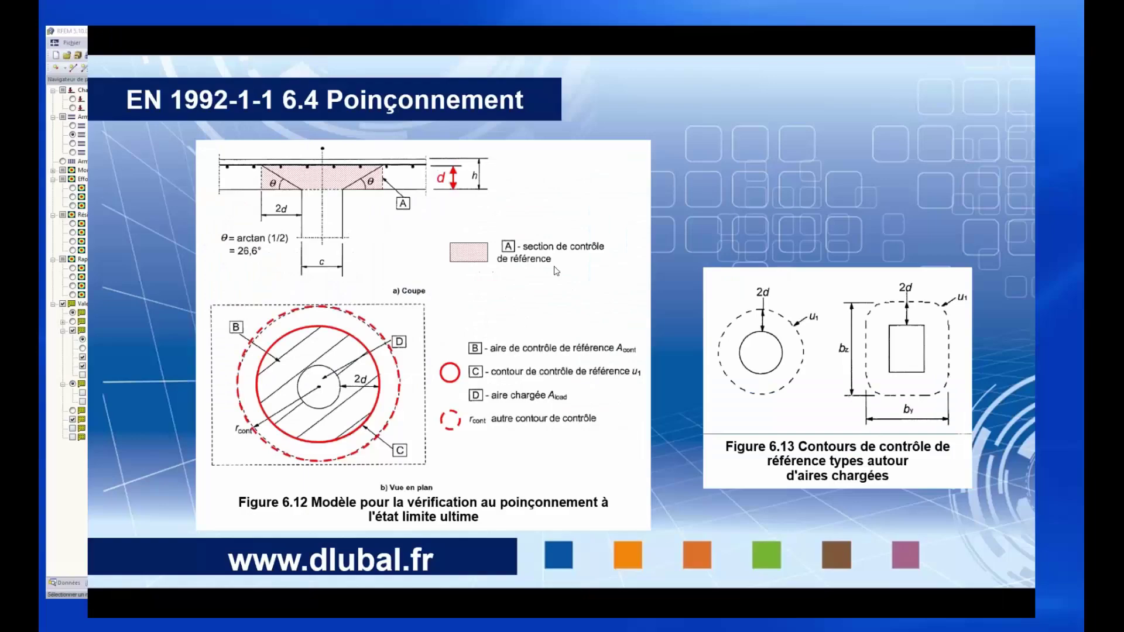
key("Right")
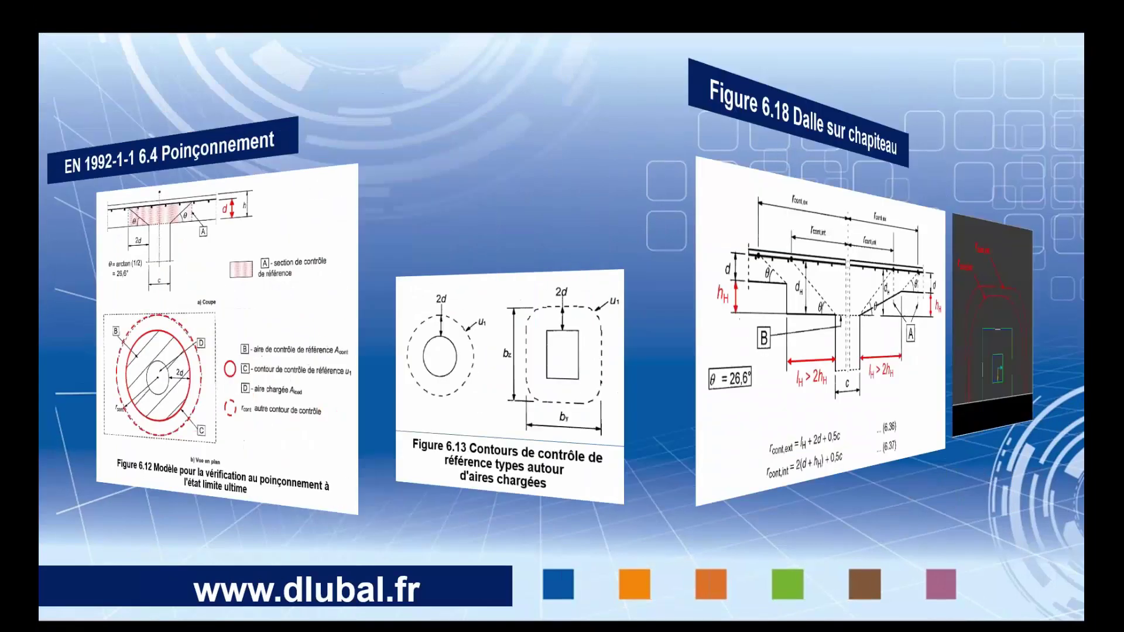
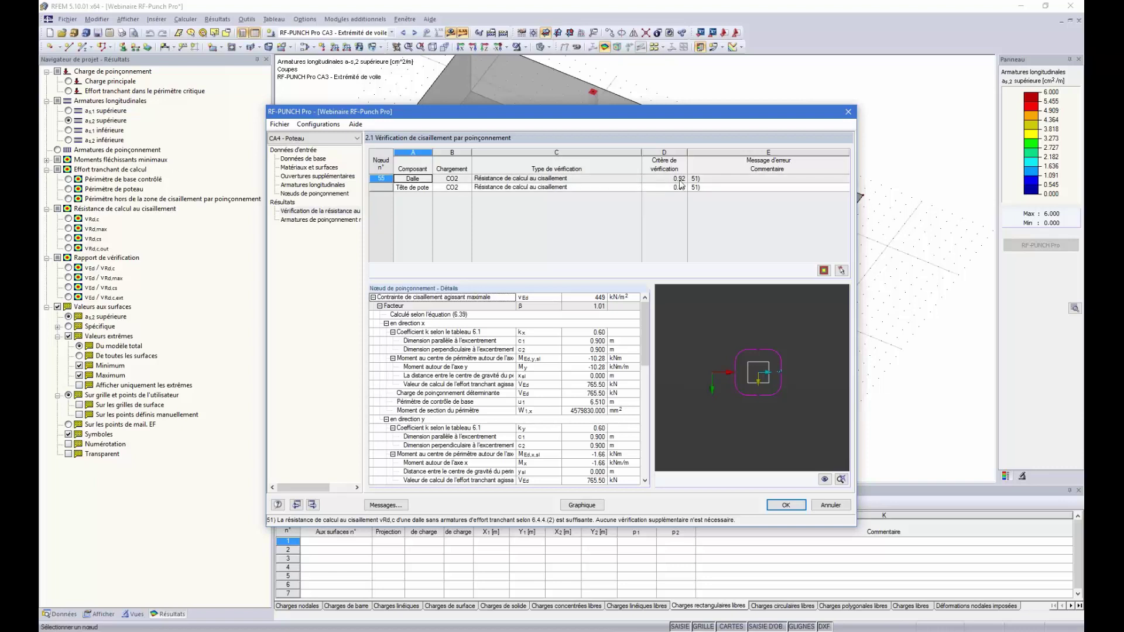
- Review the required reinforcement and the punching check details for the slab and the column head at node 55
left_click(327, 220)
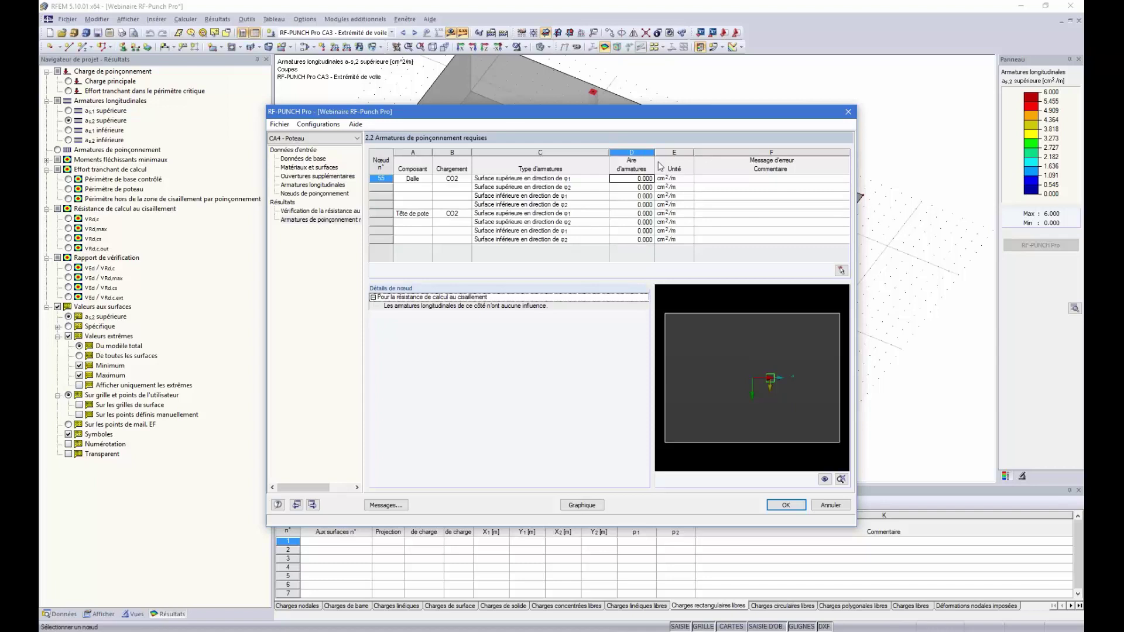
left_click(320, 211)
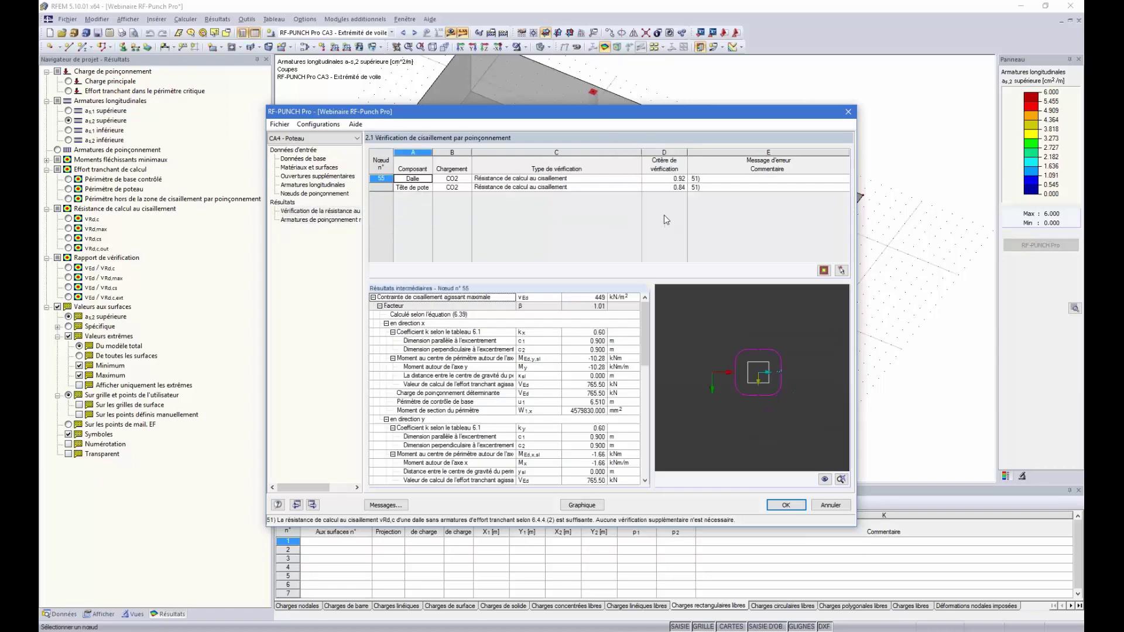
left_click(662, 188)
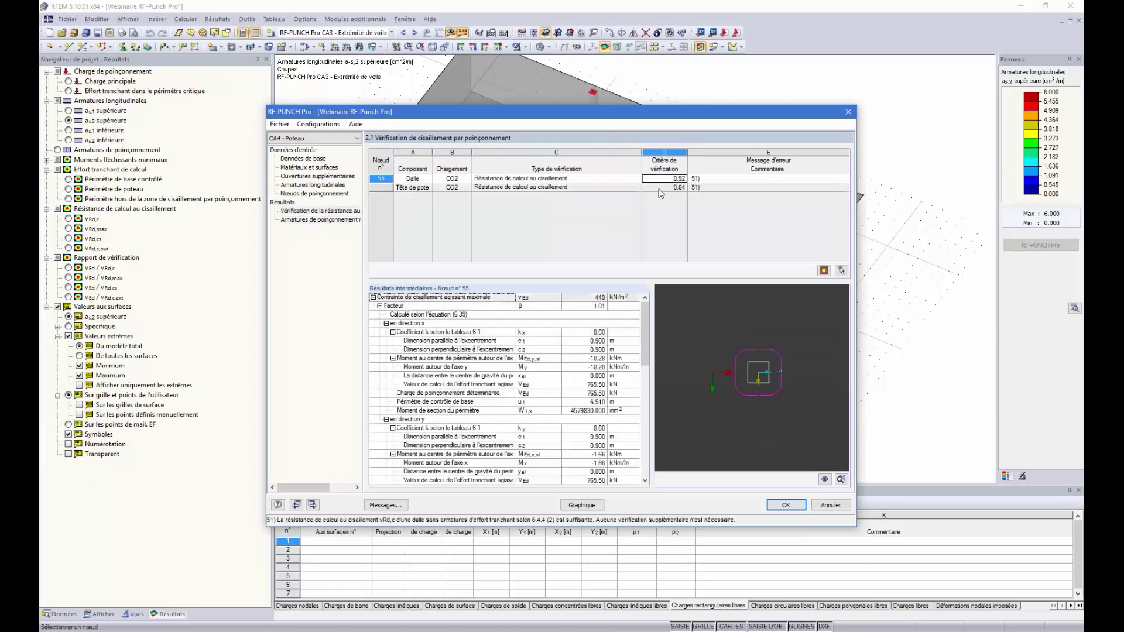
left_click(662, 179)
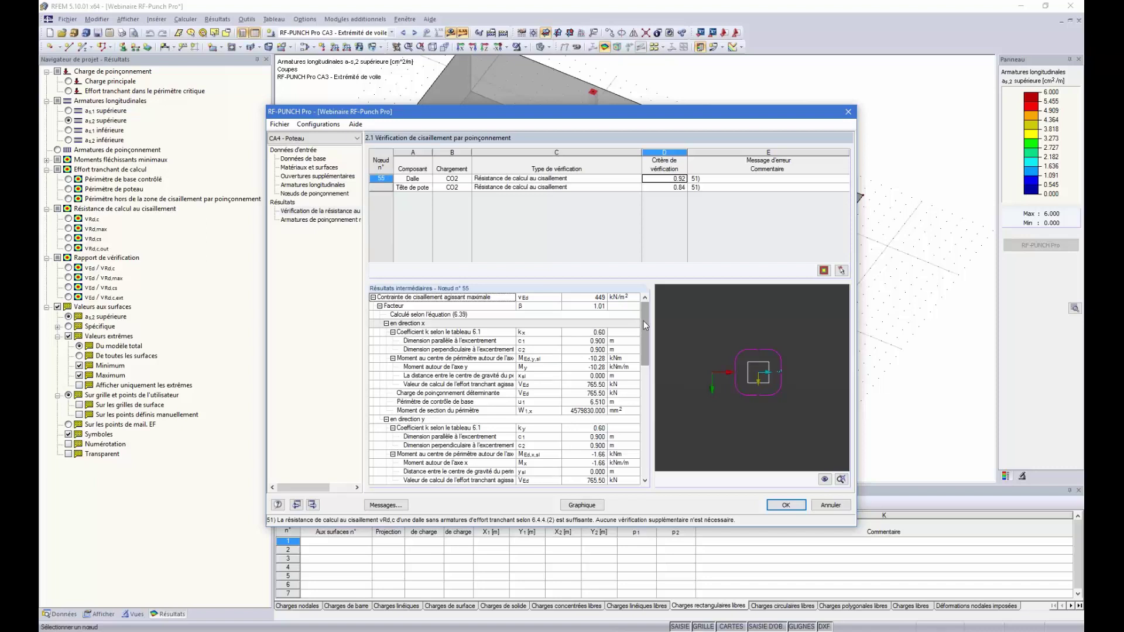
left_click_drag(644, 321, 643, 404)
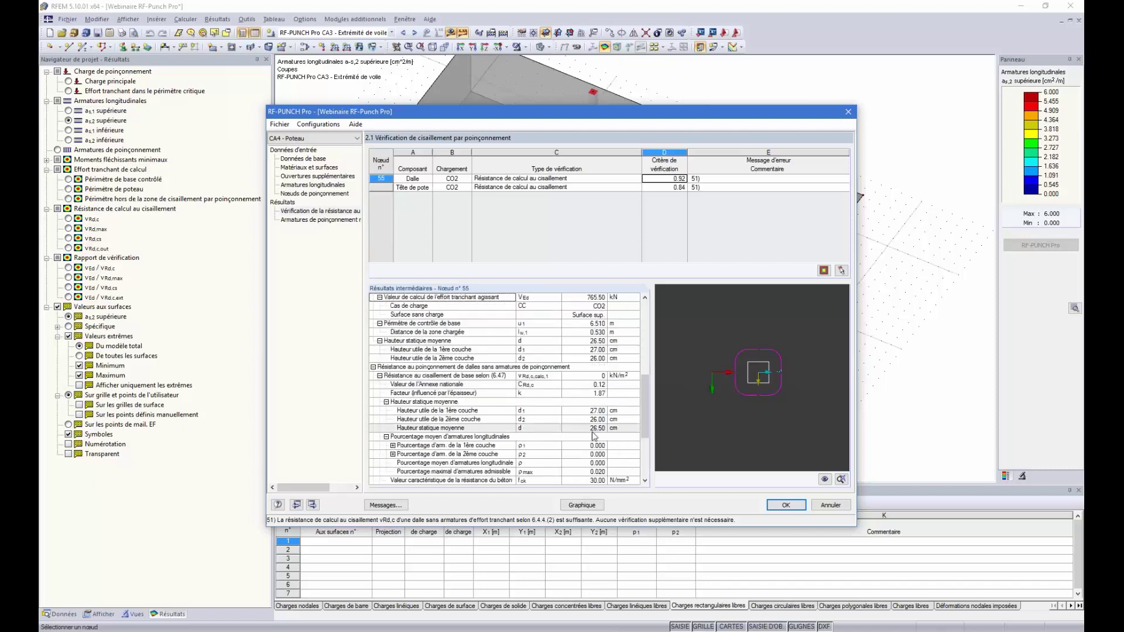
scroll(581, 430, "down", 2)
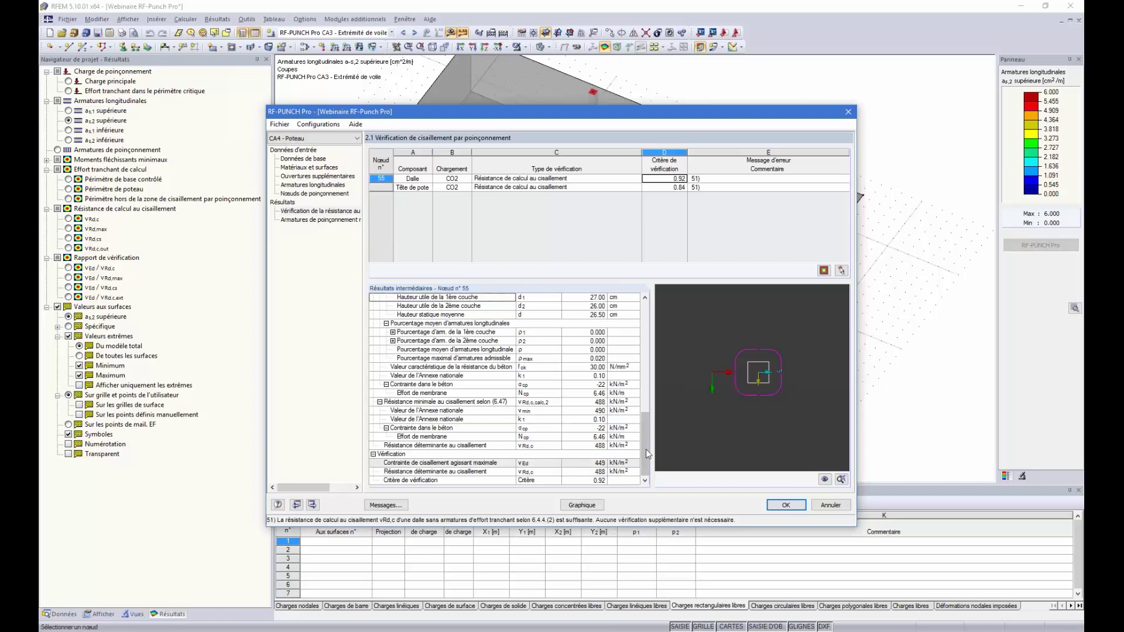
scroll(545, 319, "up", 10)
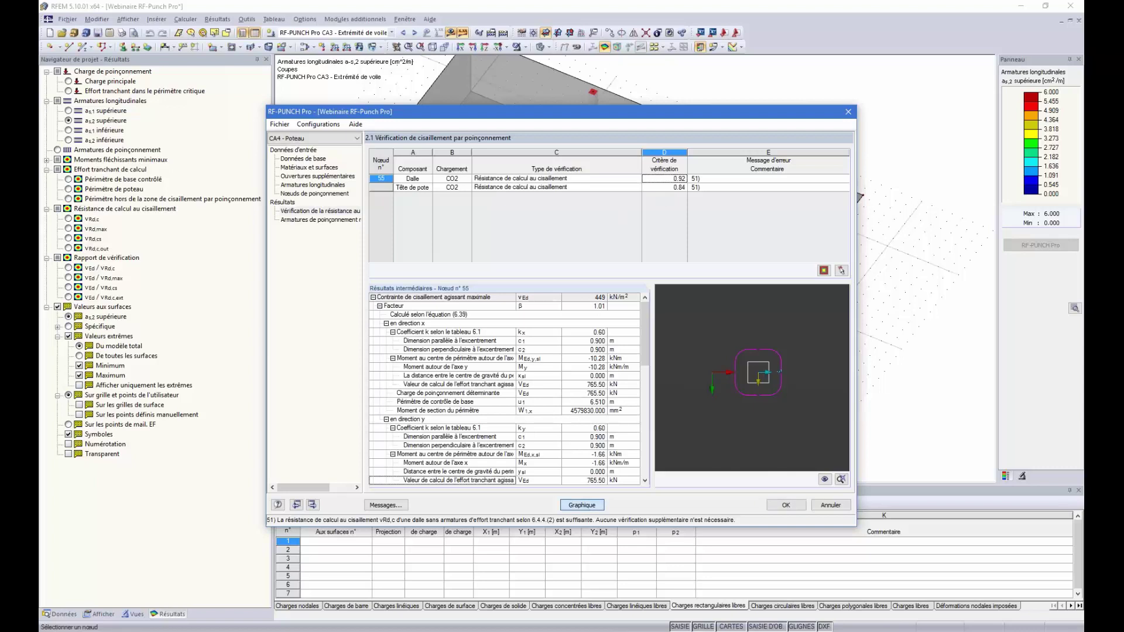
- Show the column case's results graphically and view the enlarged column head in plan
left_click(582, 504)
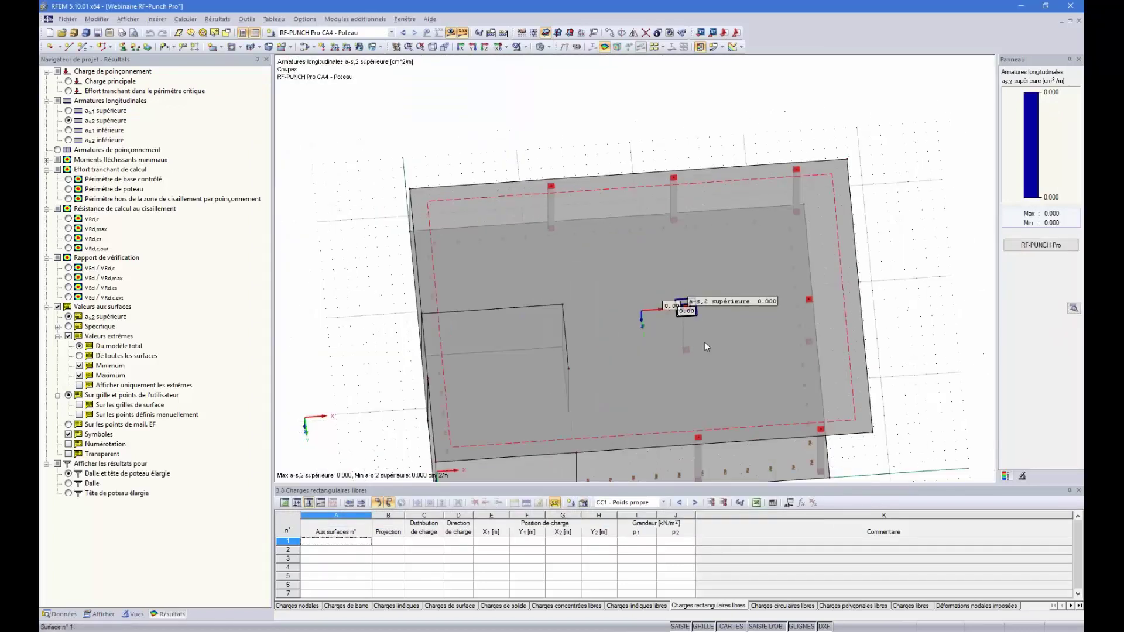
middle_click_drag(704, 342, 669, 296, "ctrl")
scroll(669, 296, "up", 3)
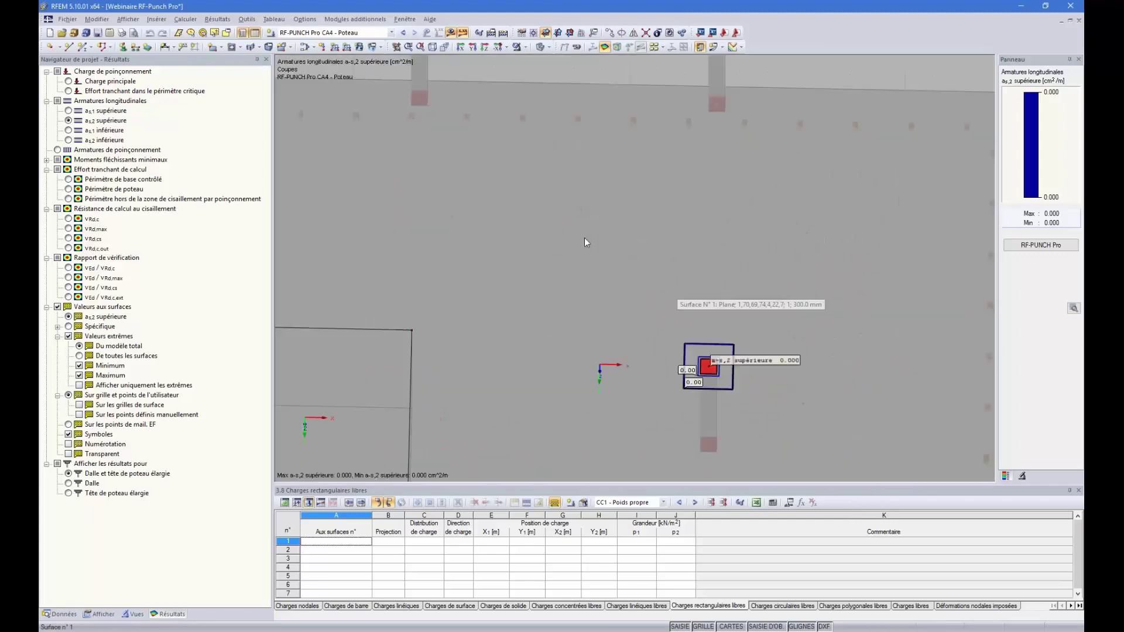
left_click(484, 46)
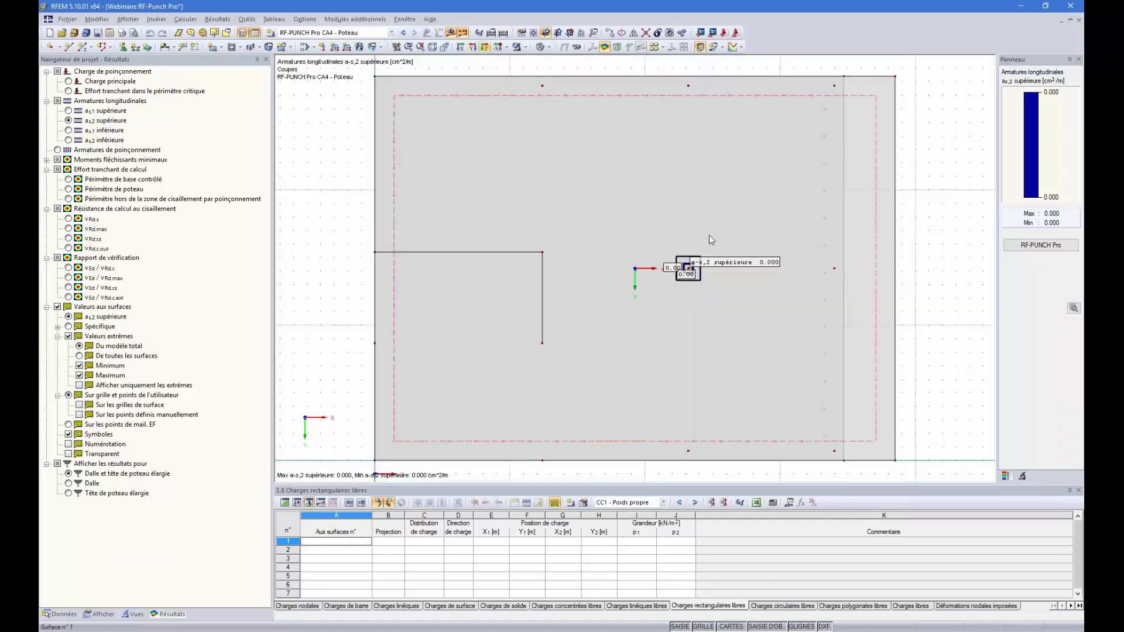
scroll(628, 193, "up", 3)
scroll(581, 161, "up", 4)
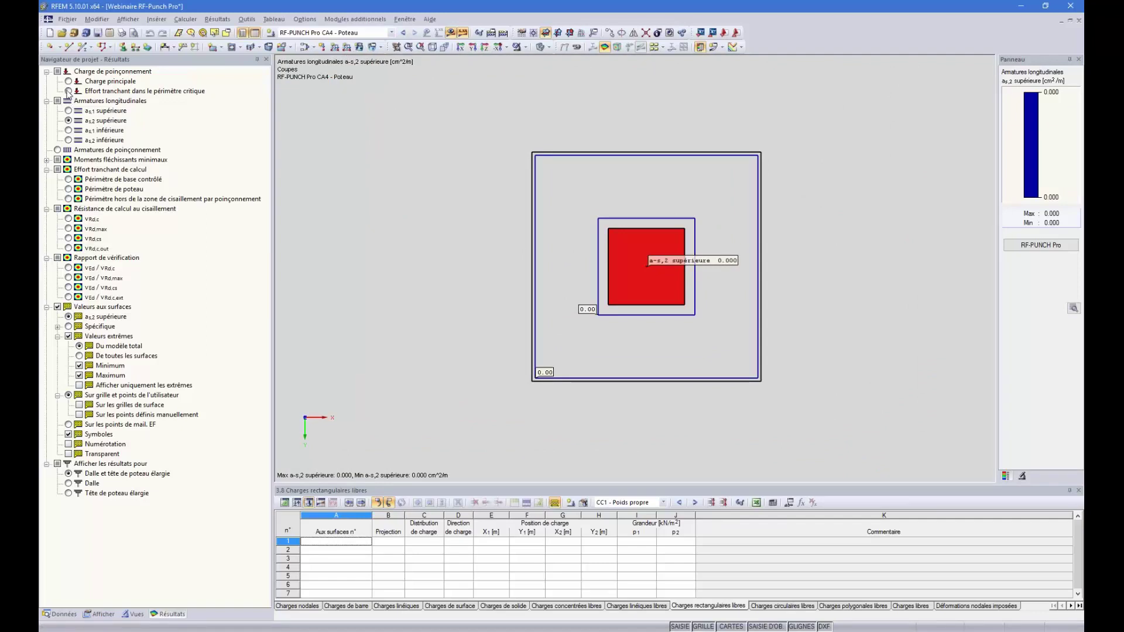
- Display the shear force in the critical perimeter and the upper longitudinal reinforcement as,1 around the column
left_click(68, 90)
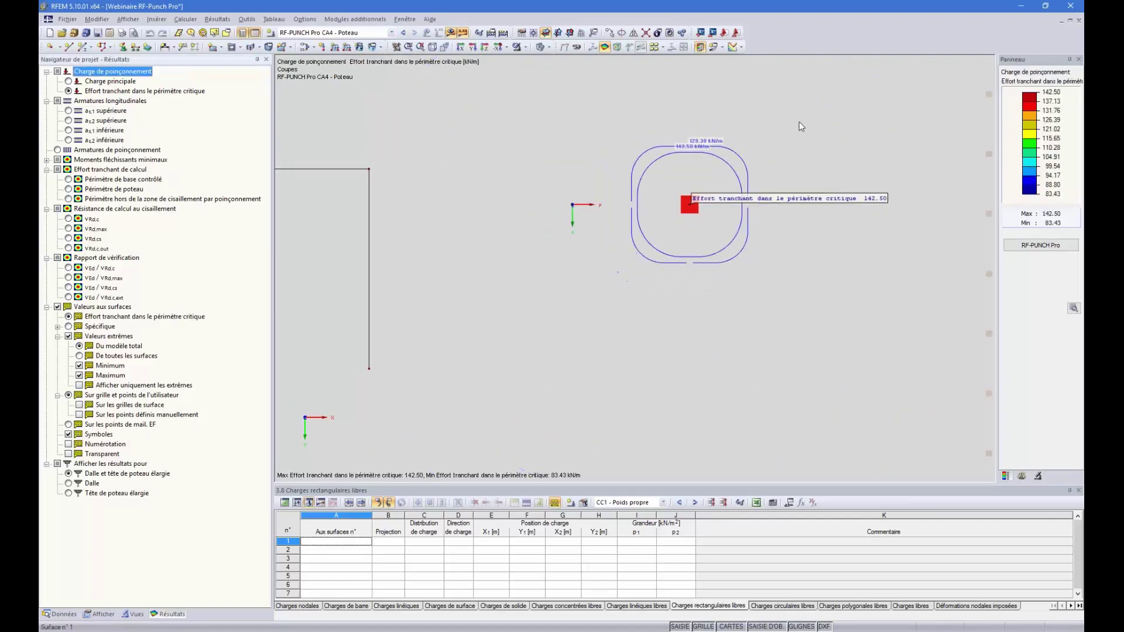
middle_click_drag(799, 121, 788, 128)
scroll(717, 202, "up", 2)
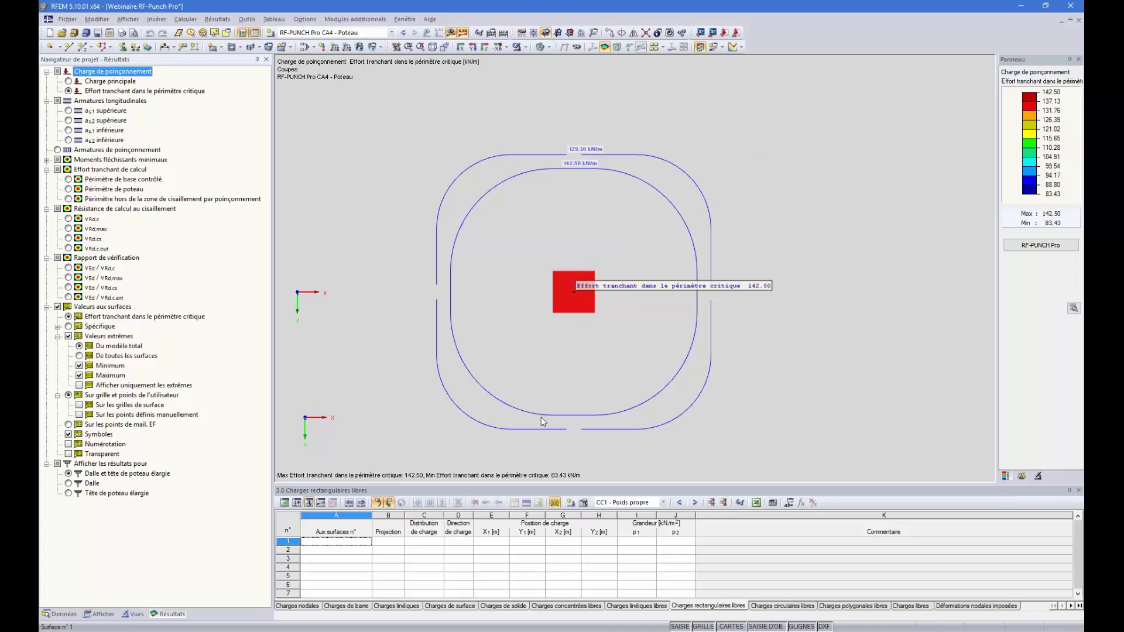
left_click(68, 111)
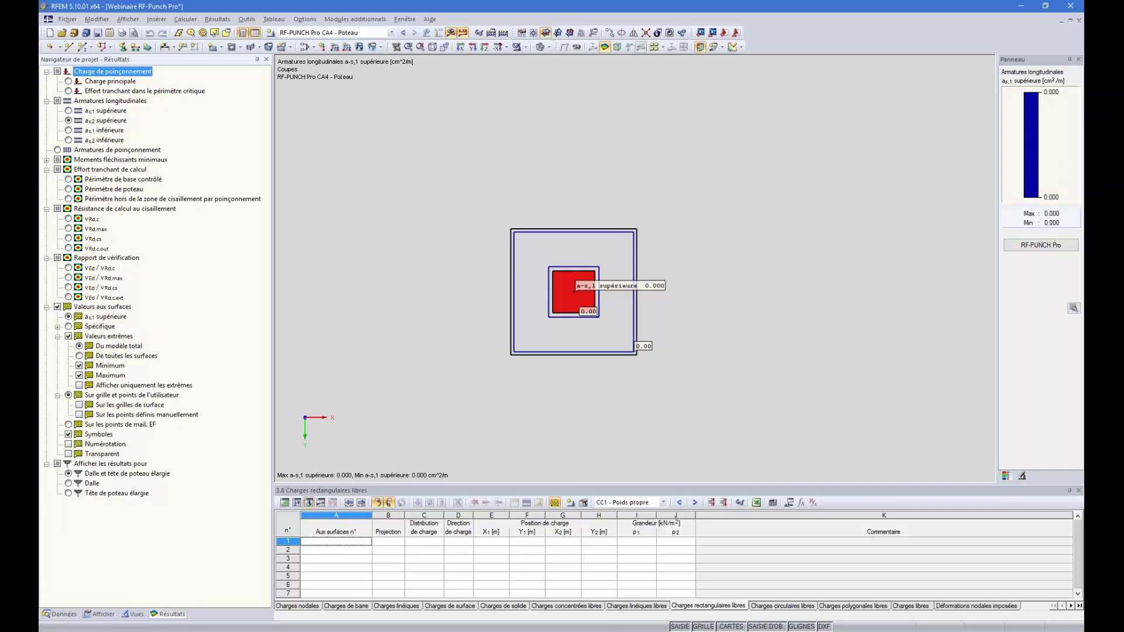
- Examine the column's design ratios vEd/vRd,c, vEd/vRd,max, vEd/vRd,cs and vEd/vRd,c,ext in plan
left_click(69, 268)
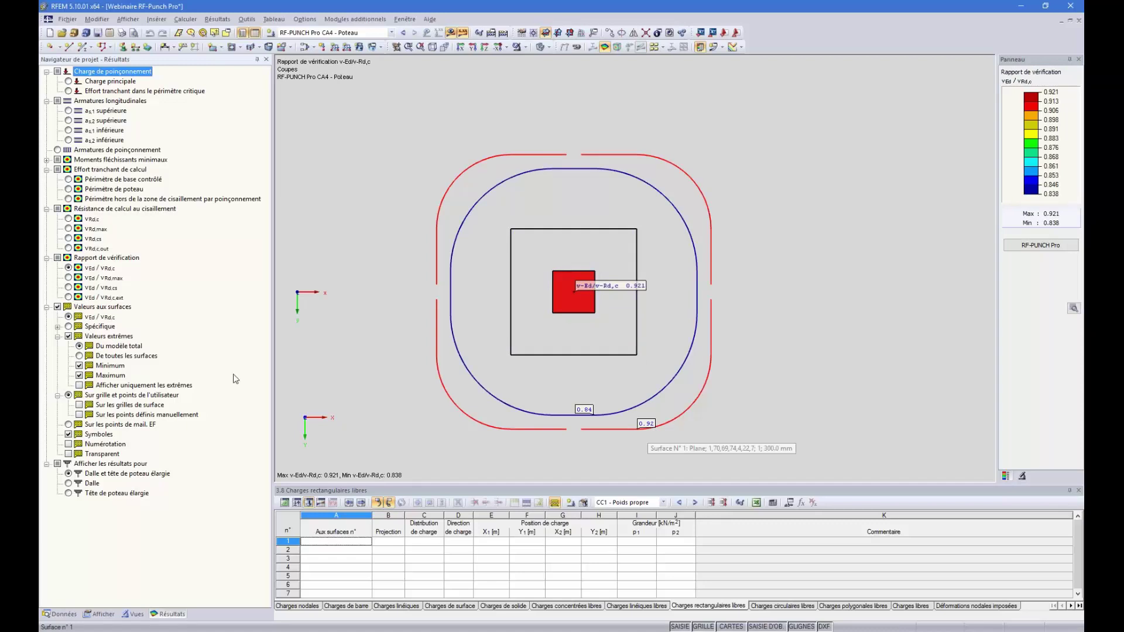
left_click(69, 278)
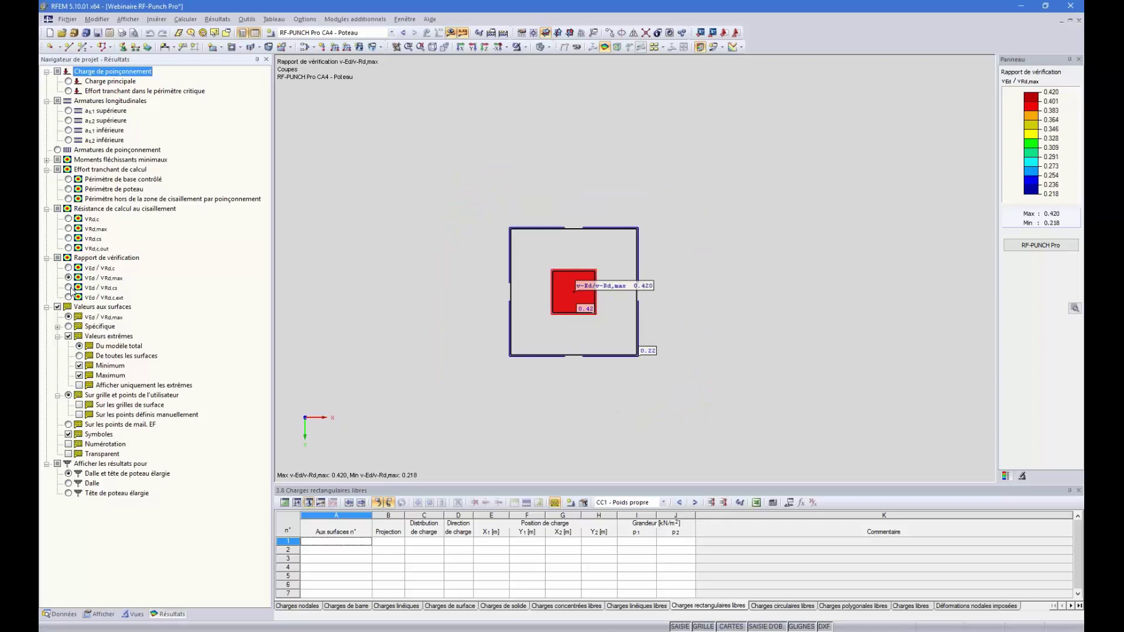
left_click(68, 288)
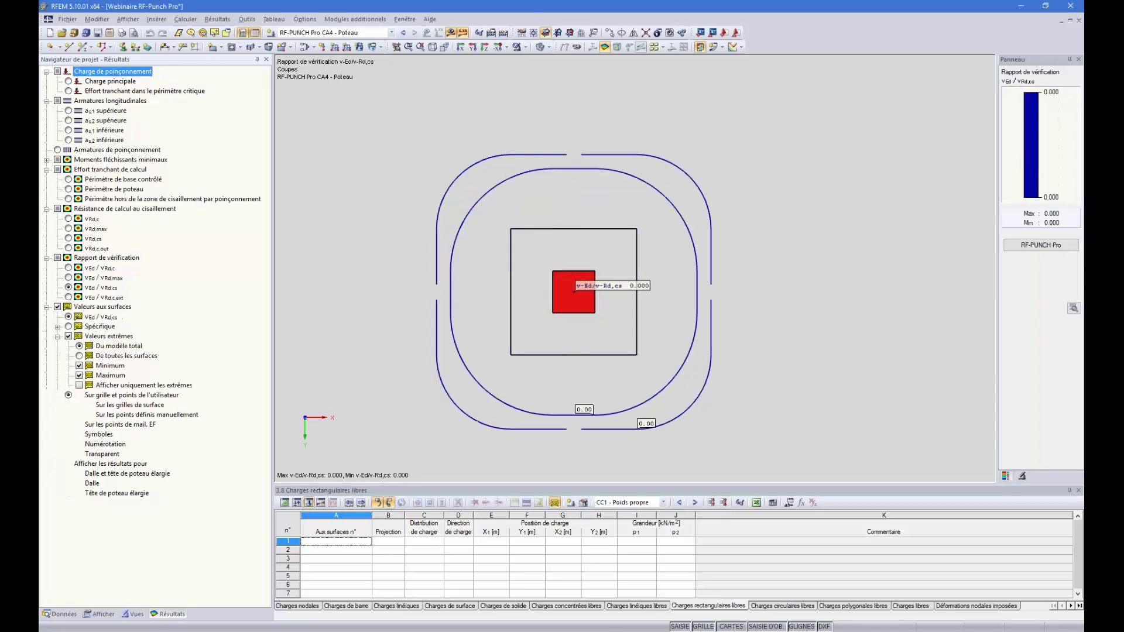
left_click(68, 298)
left_click(68, 278)
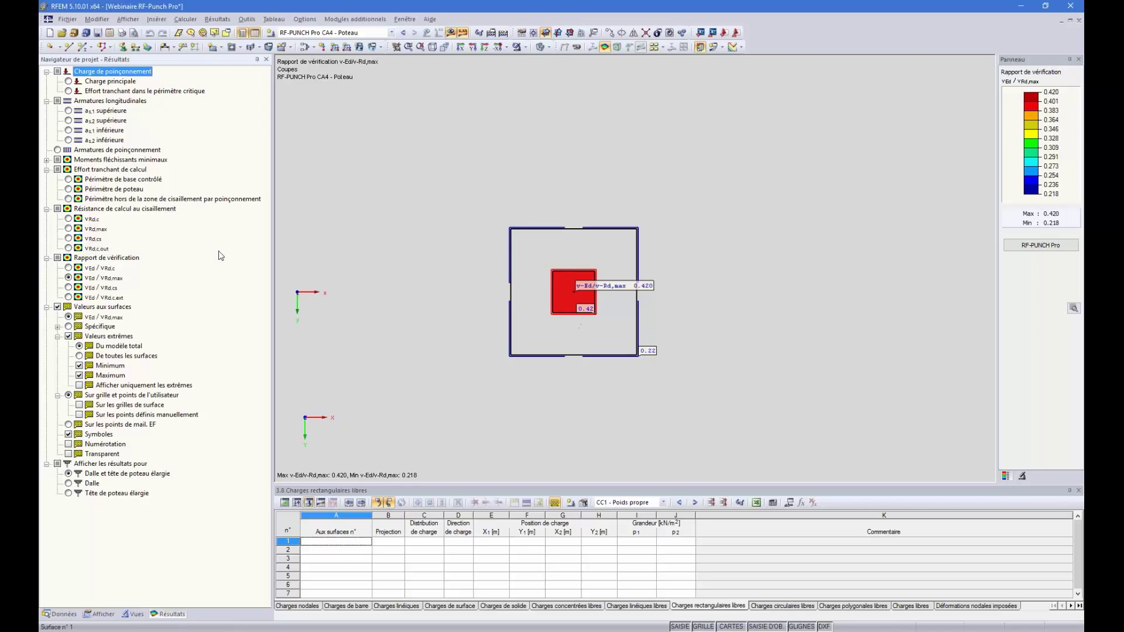
left_click(68, 268)
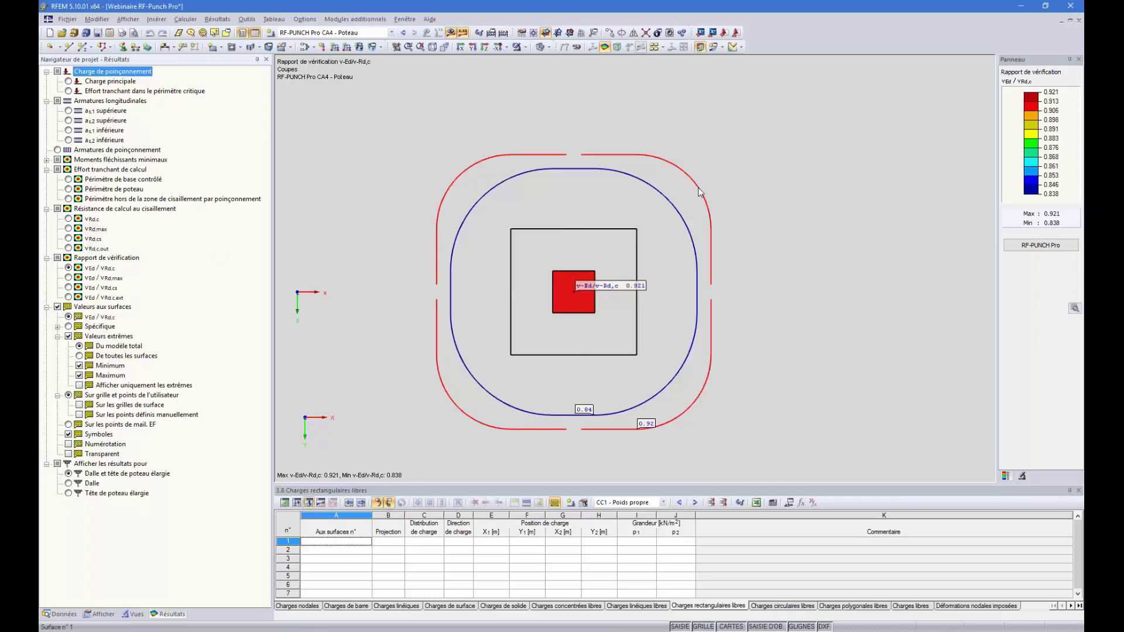
- Create a new RF-PUNCH Pro case number 5 with the description Fondation
left_click(1032, 246)
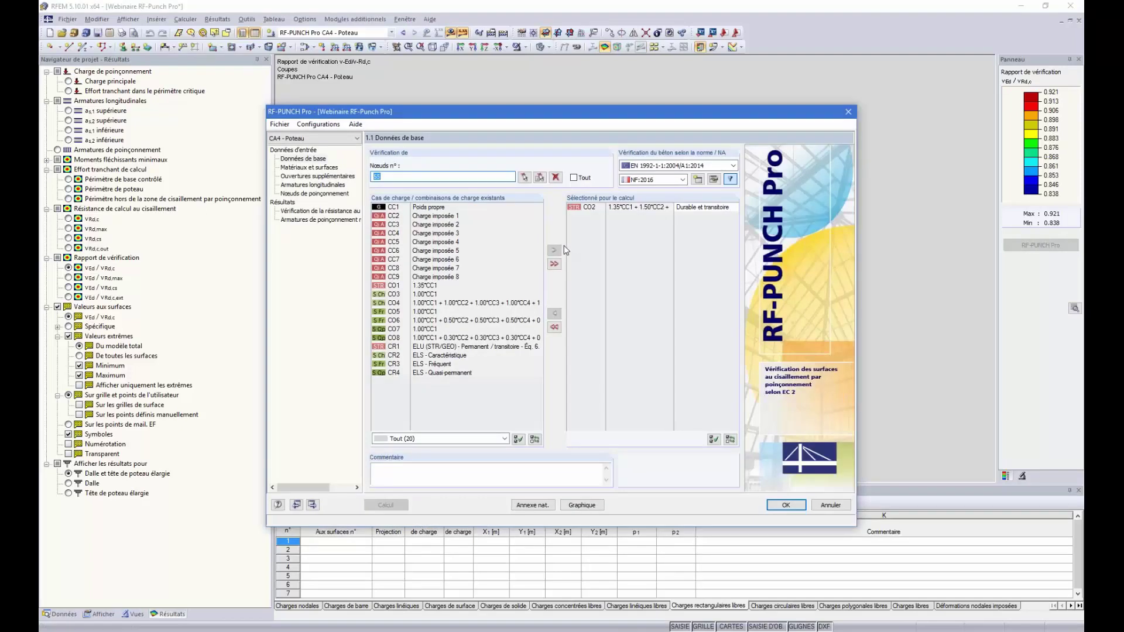
left_click(294, 138)
left_click(287, 139)
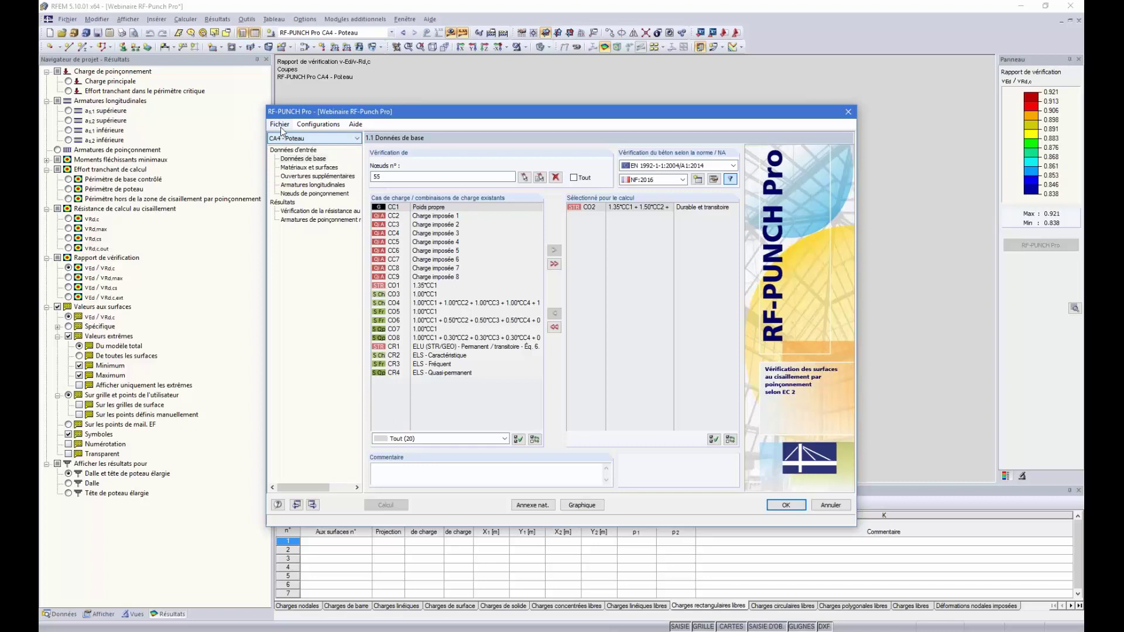
left_click(279, 124)
left_click(304, 136)
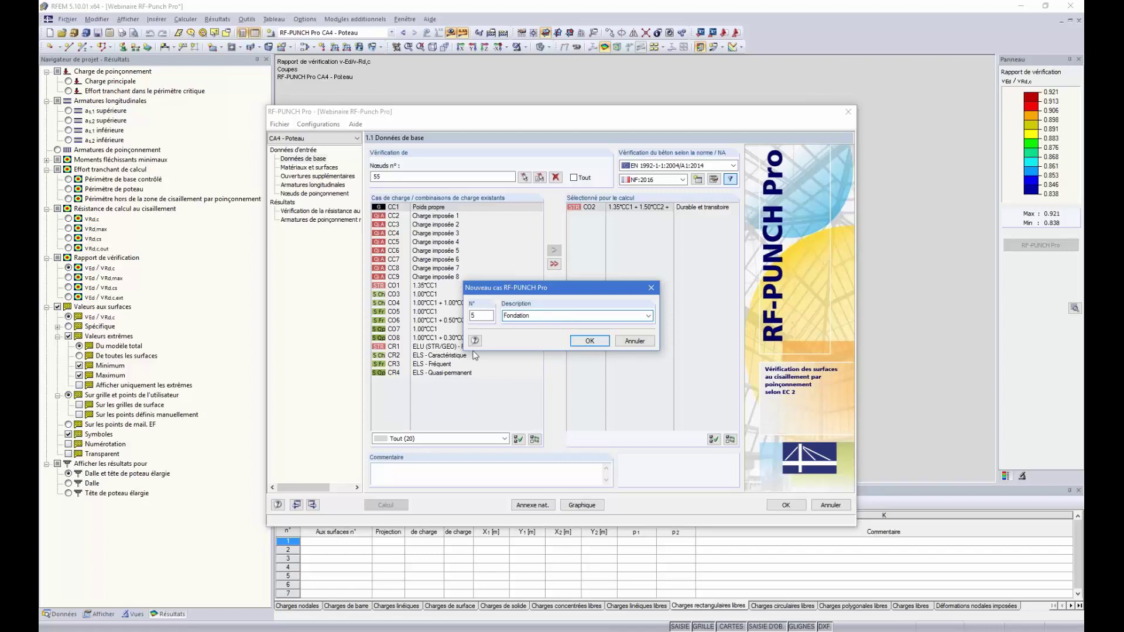
left_click(590, 340)
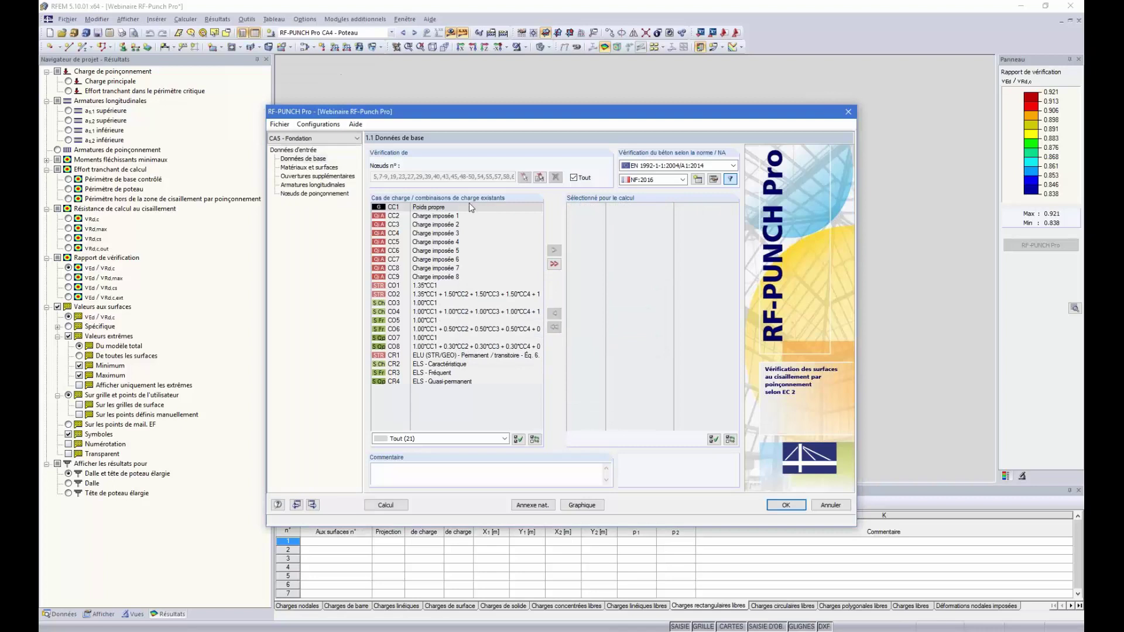
- Turn off the design of all nodes in the Fondation case, empty its node list and start picking nodes in the model
left_click(573, 177)
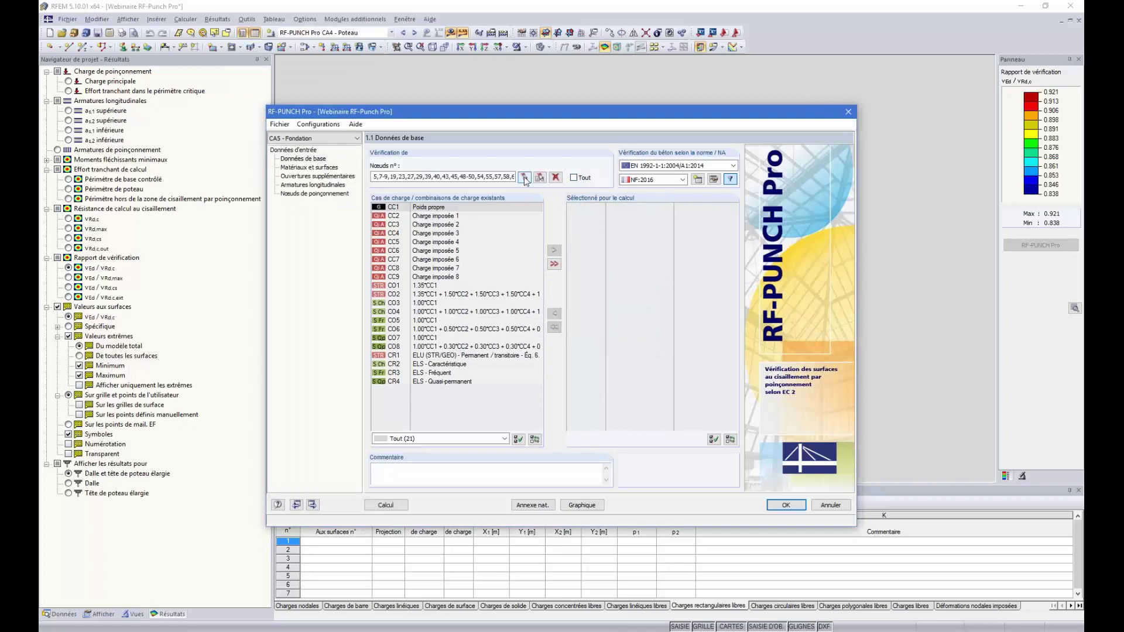
left_click(556, 177)
left_click(524, 177)
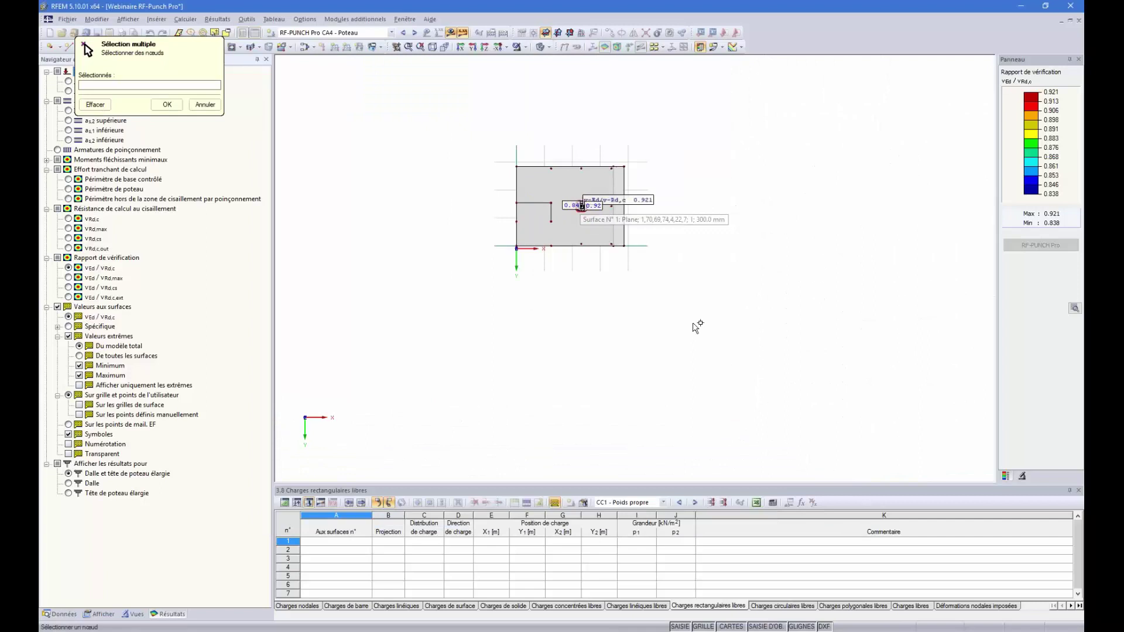
middle_click_drag(695, 326, 678, 228, "ctrl")
scroll(623, 212, "up", 5)
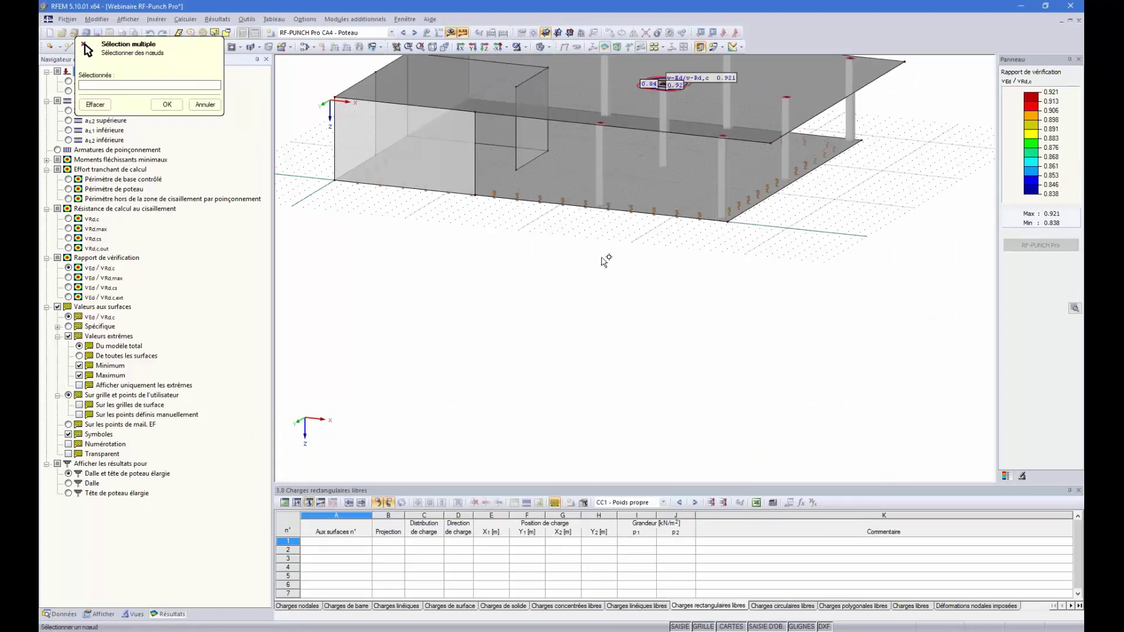
middle_click_drag(607, 256, 741, 225, "ctrl")
left_click_drag(726, 215, 644, 136)
middle_click_drag(966, 200, 612, 123, "ctrl")
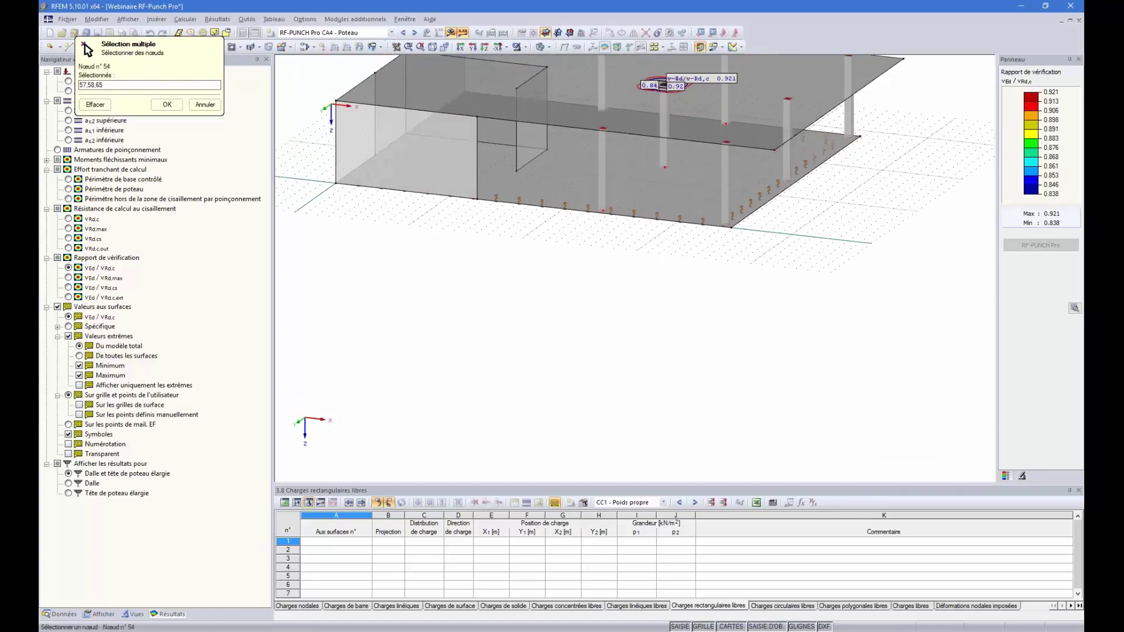
scroll(630, 167, "down", 2)
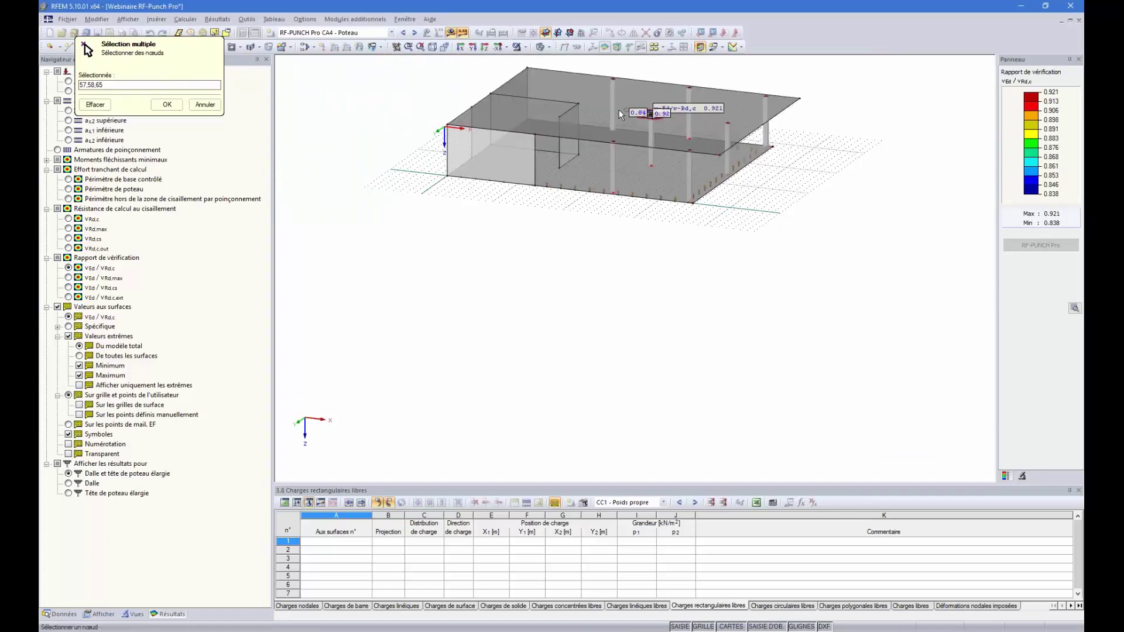
scroll(620, 110, "up", 2)
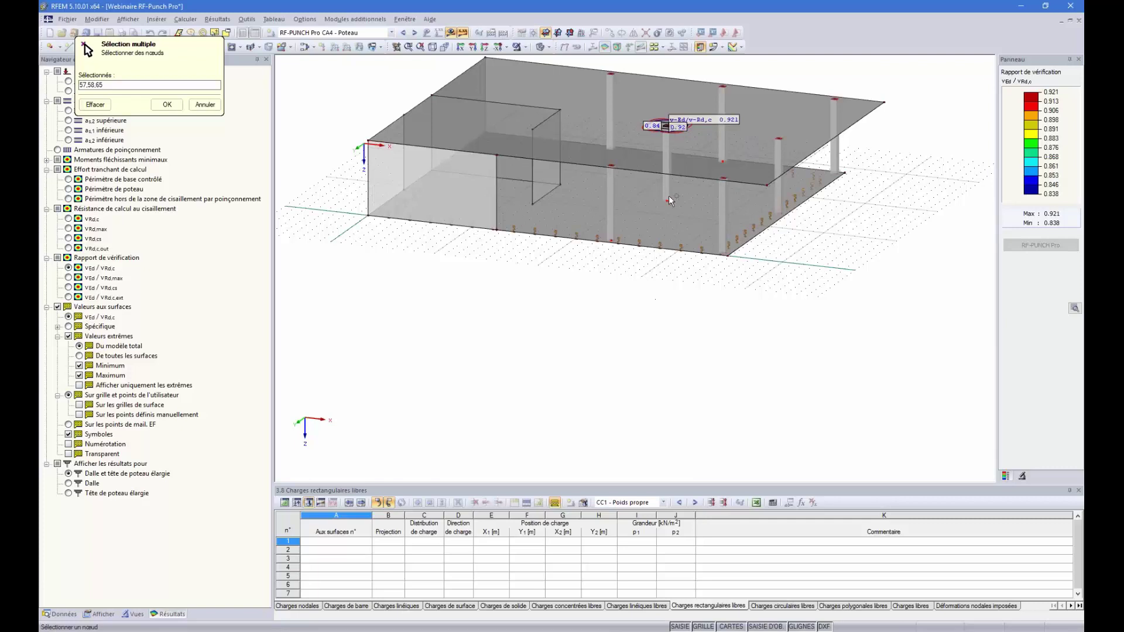
left_click(96, 104)
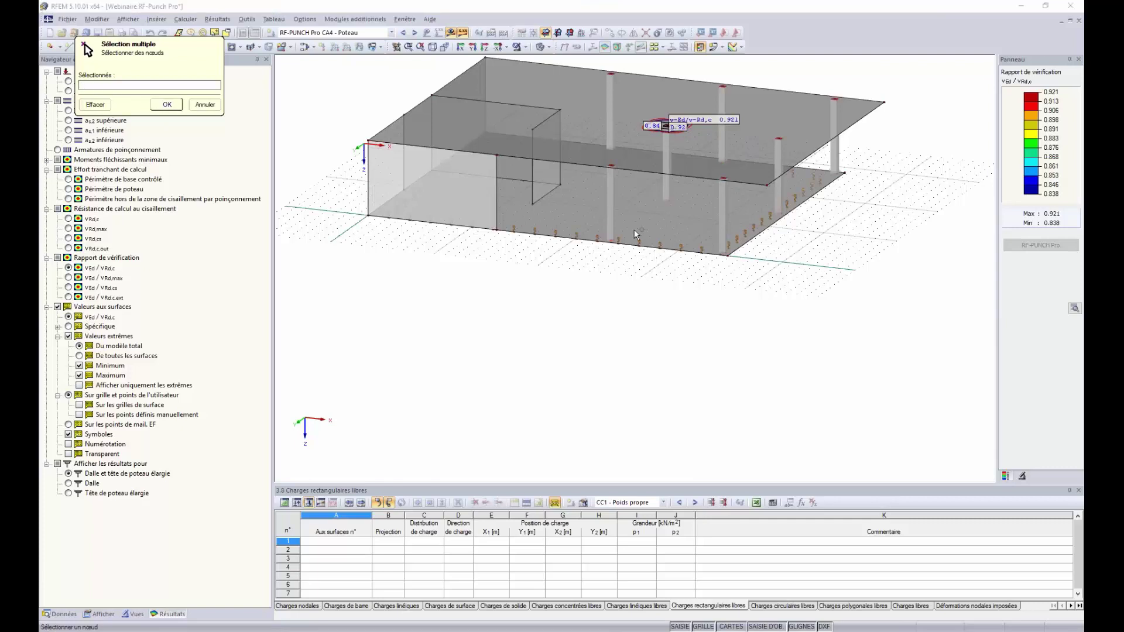
- Pick nodes 54 and 57 at the two ends of the front edge column for the Fondation case
left_click(613, 245)
left_click(610, 171)
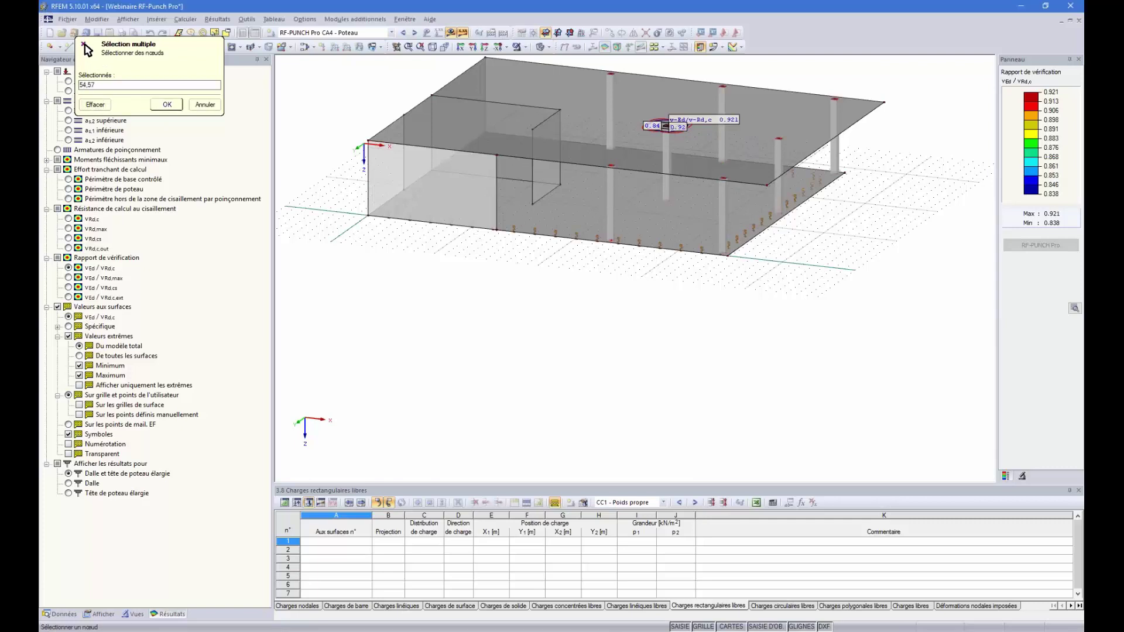
middle_click_drag(610, 176, 610, 146, "ctrl")
left_click(167, 104)
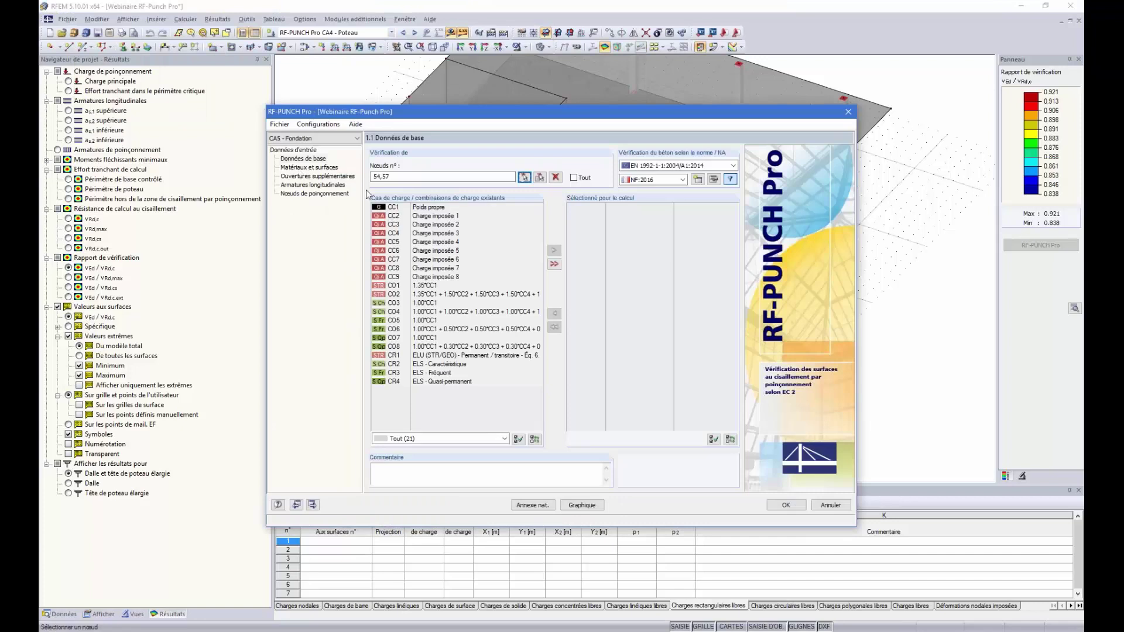
- Select load combination CO2 for the Fondation case's calculation and bring up the punching nodes input table
left_click_drag(433, 294, 436, 302)
double_click(440, 294)
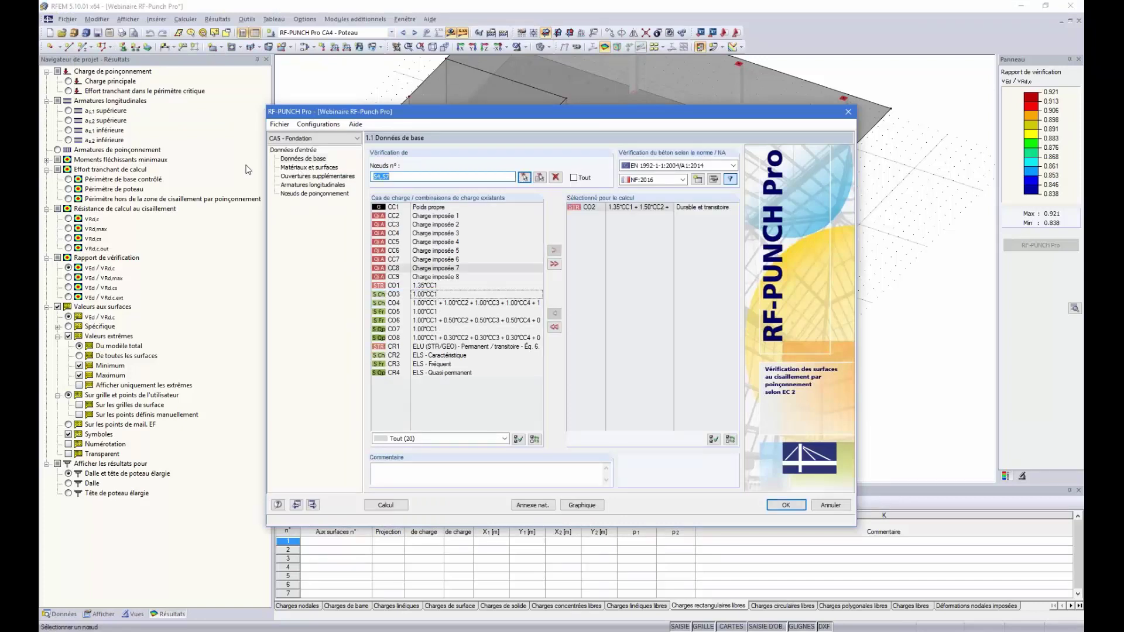
left_click(305, 177)
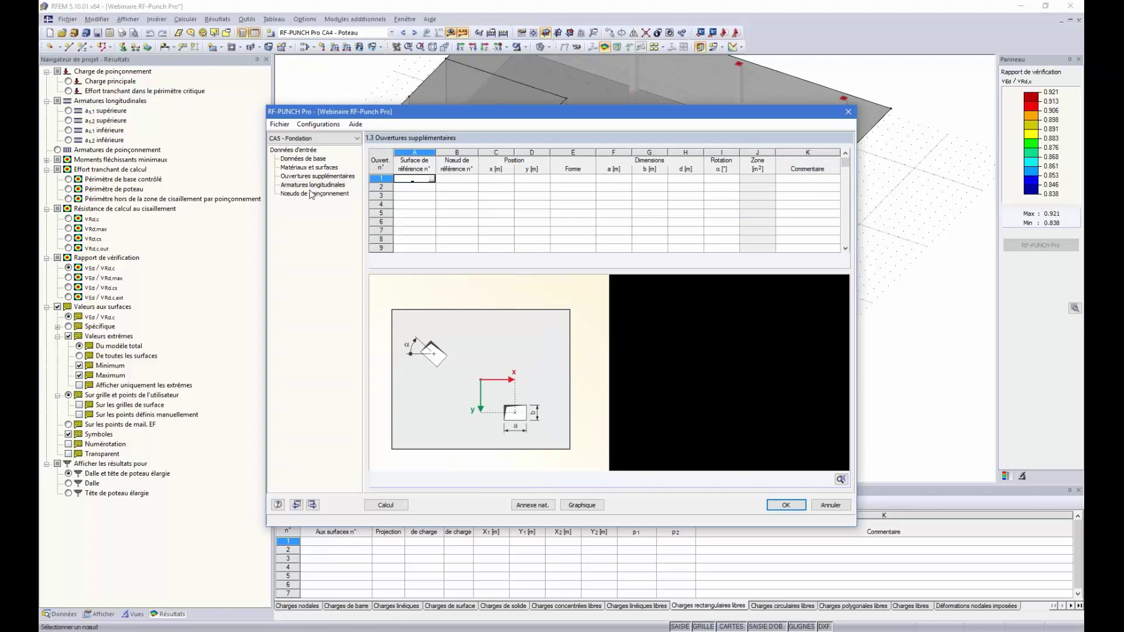
left_click(310, 185)
left_click(315, 194)
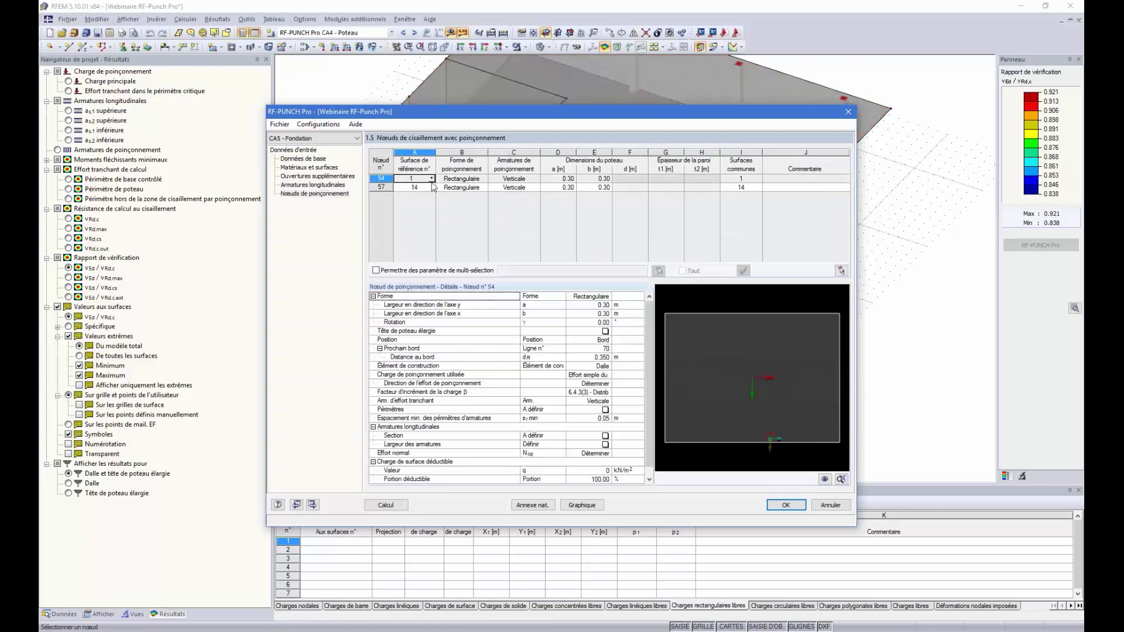
- Check in the model and input table the reference surface and component settings of punching nodes 54 and 57
mouse_move(418, 112)
left_mouse_down()
mouse_move(410, 396)
mouse_move(472, 195)
mouse_move(431, 114)
left_mouse_up()
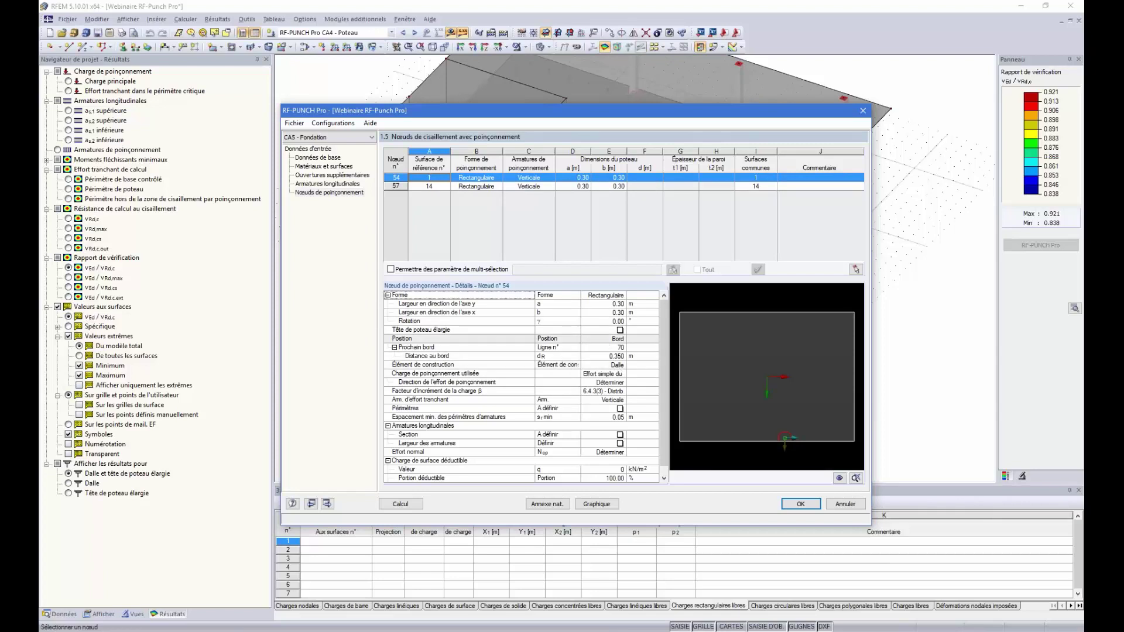
left_click_drag(567, 116, 418, 268)
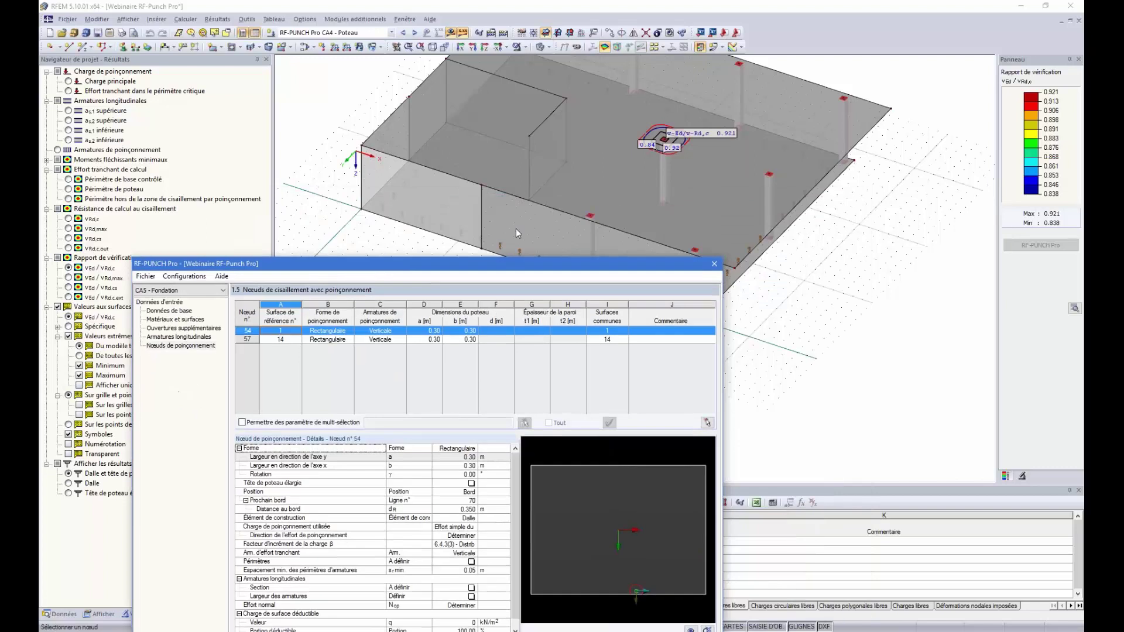
left_click_drag(558, 263, 567, 84)
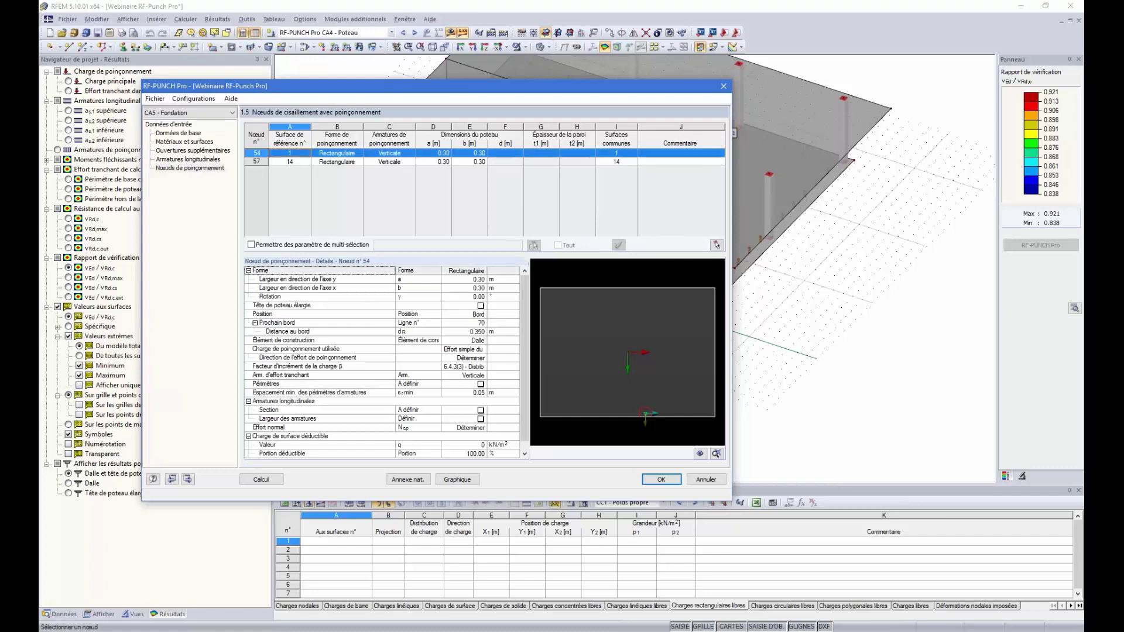
left_click(289, 163)
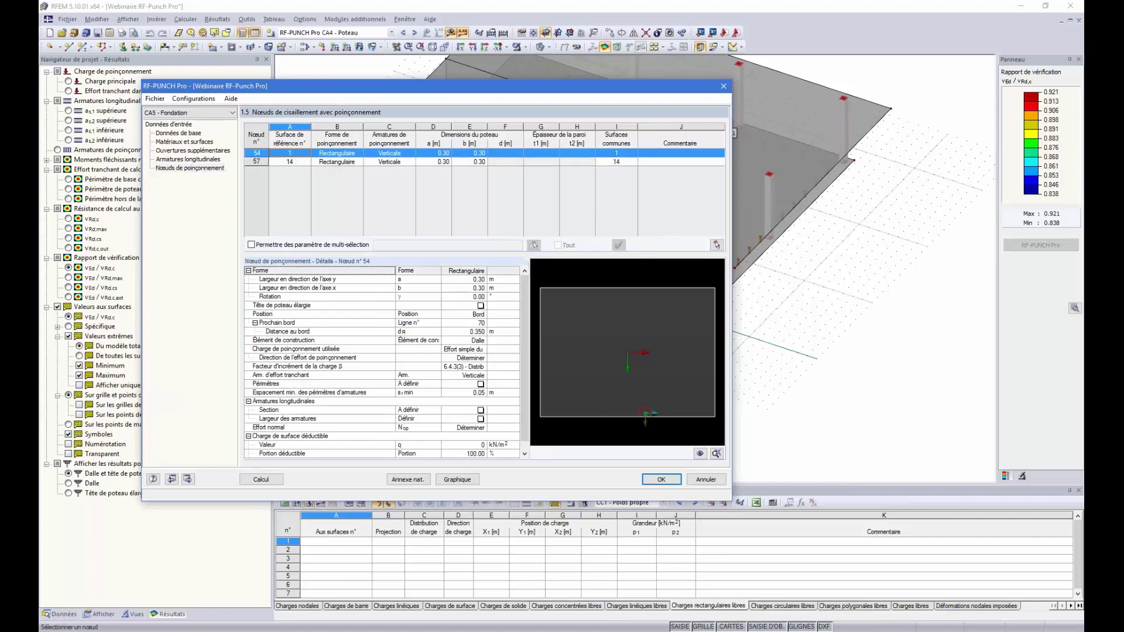
left_click(283, 164)
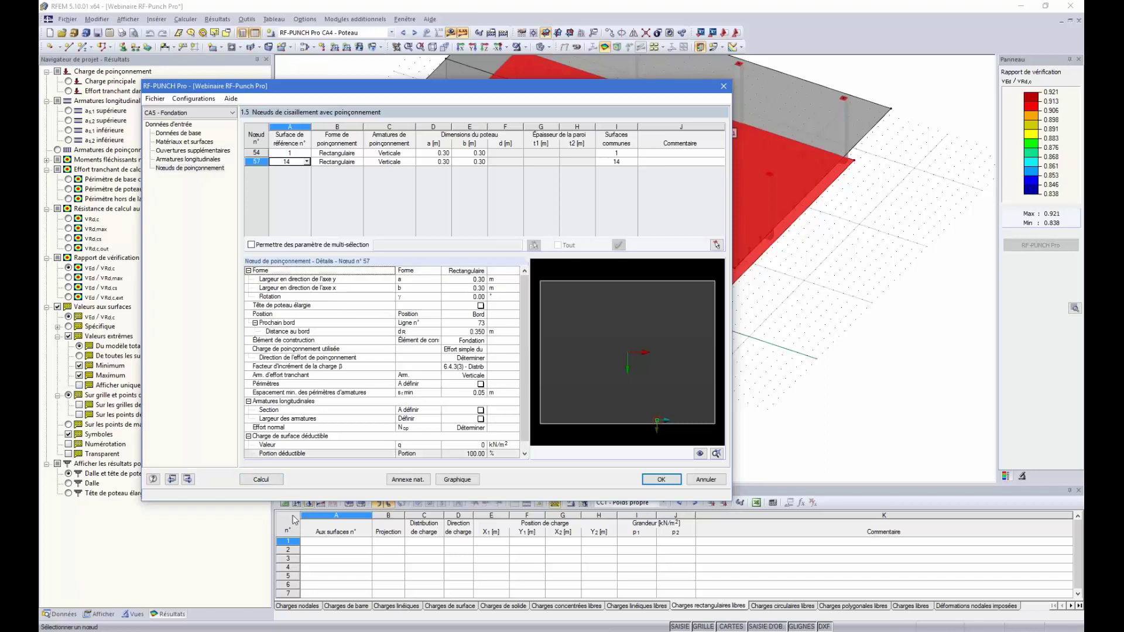
- Calculate the Fondation case, compare the shear resistance results of nodes 54 and 57, and accept to return to the model
left_click(263, 480)
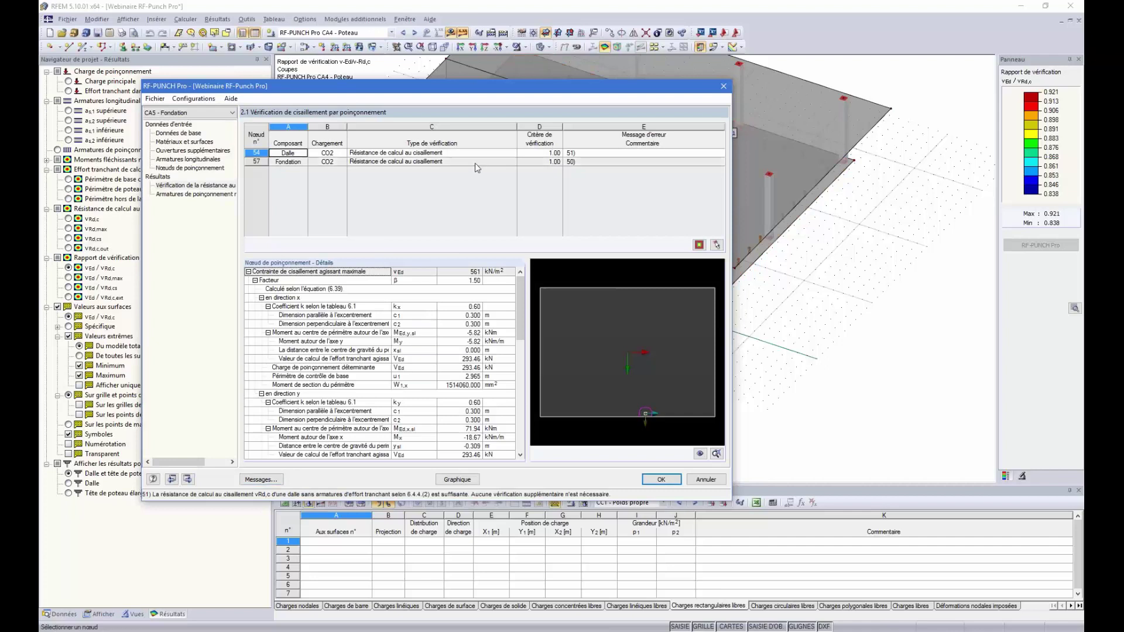
left_click(412, 161)
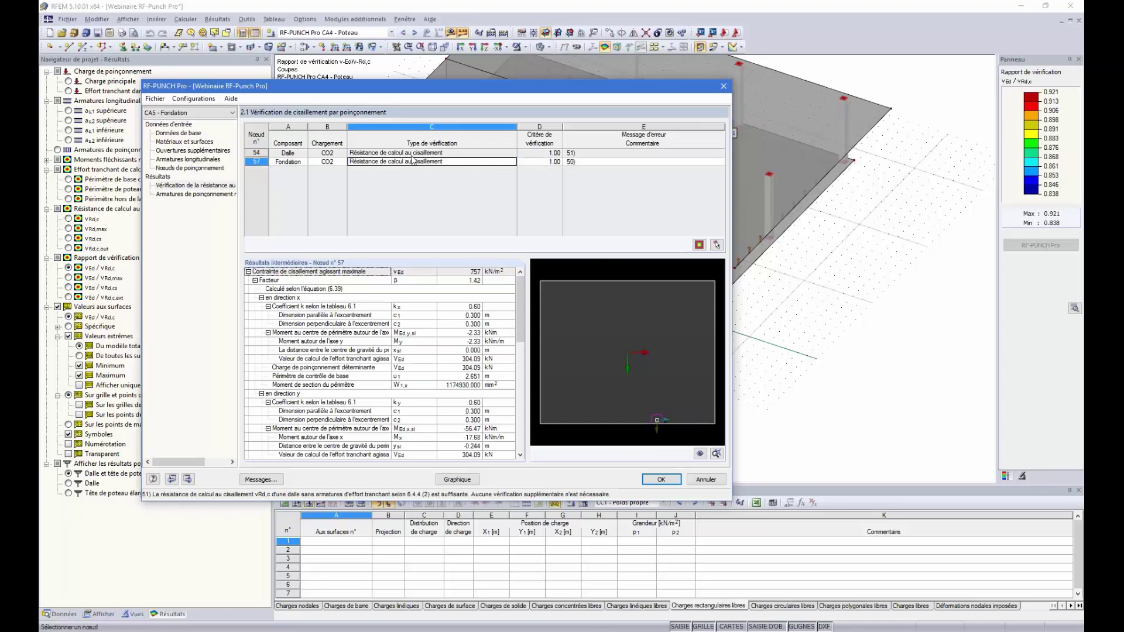
left_click(412, 153)
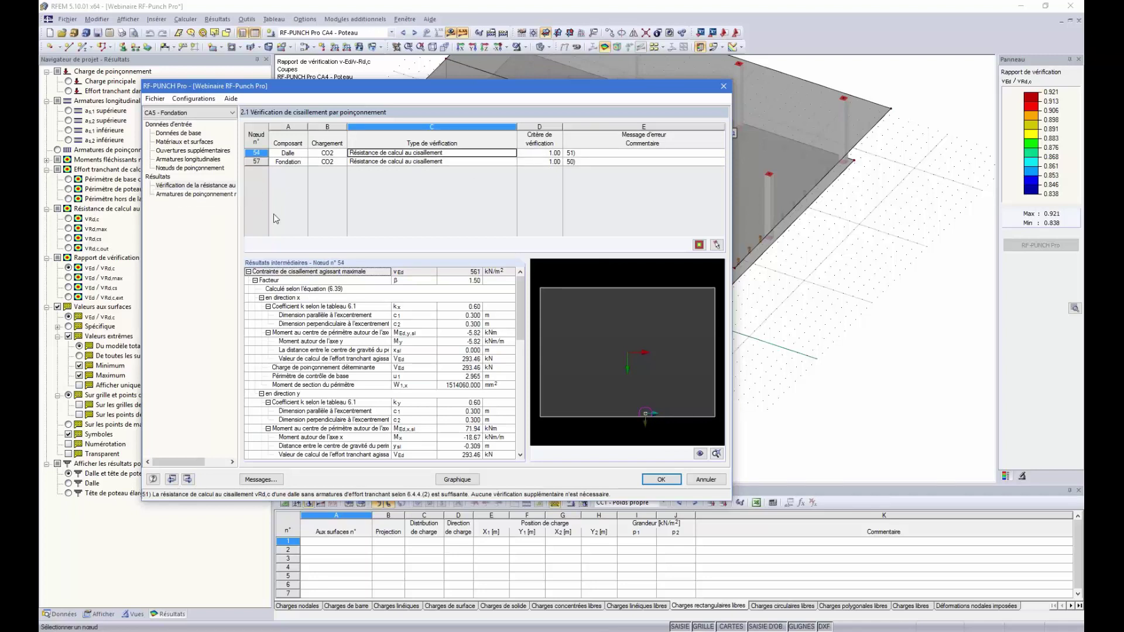
left_click(661, 480)
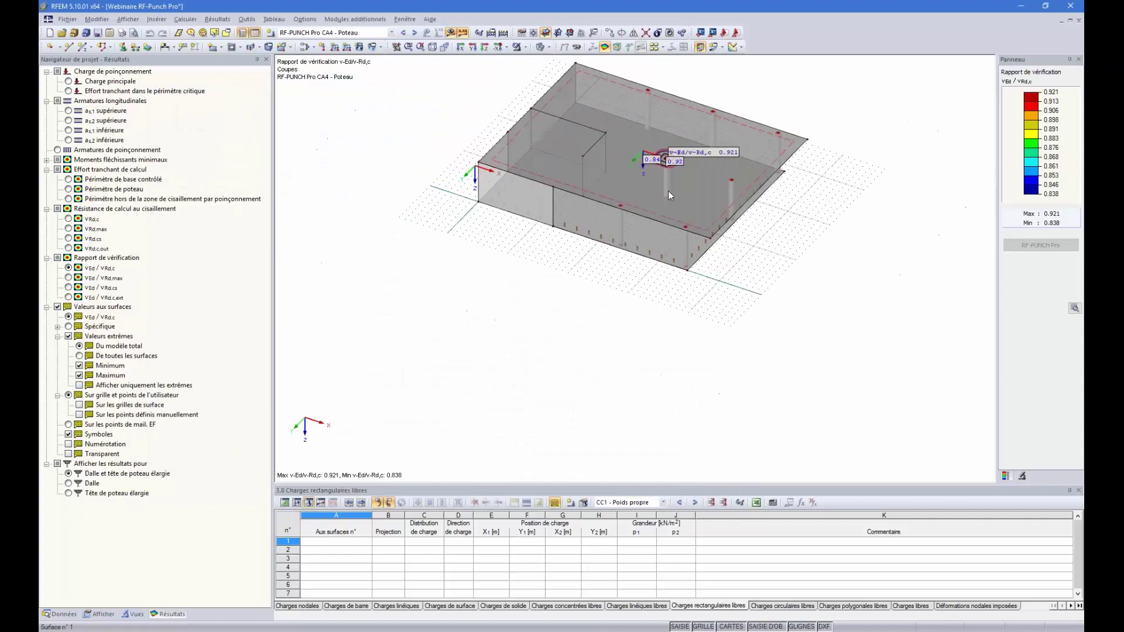
scroll(527, 266, "up", 1)
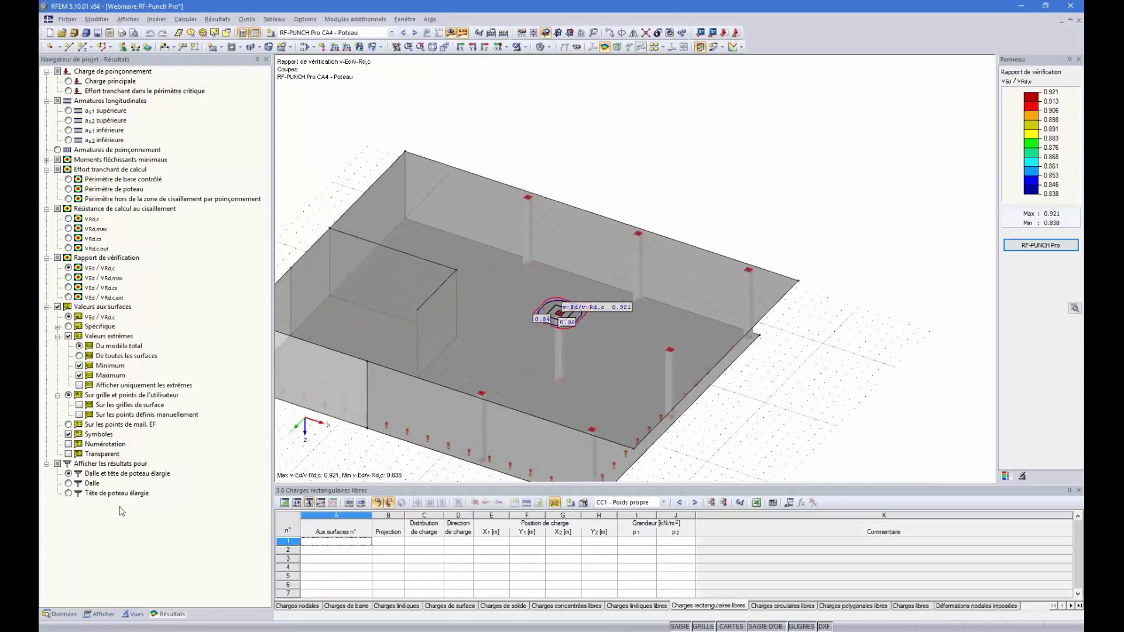
scroll(581, 308, "down", 2)
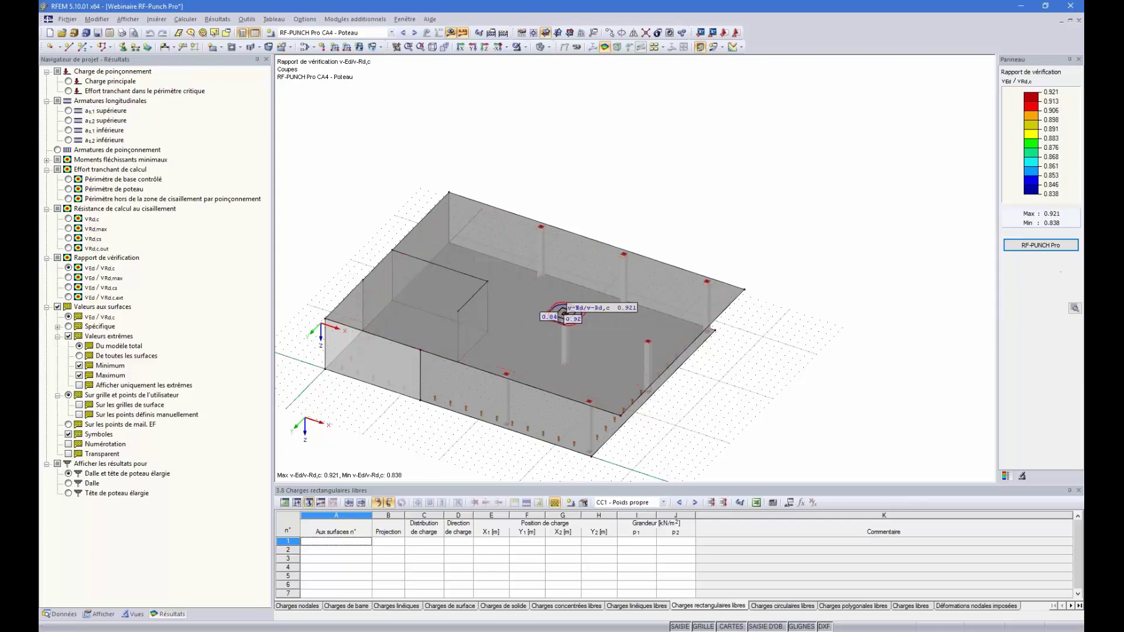
- Switch to the webinar slide show and advance to the Prochain événement slide
key("super+Tab")
left_click(654, 311)
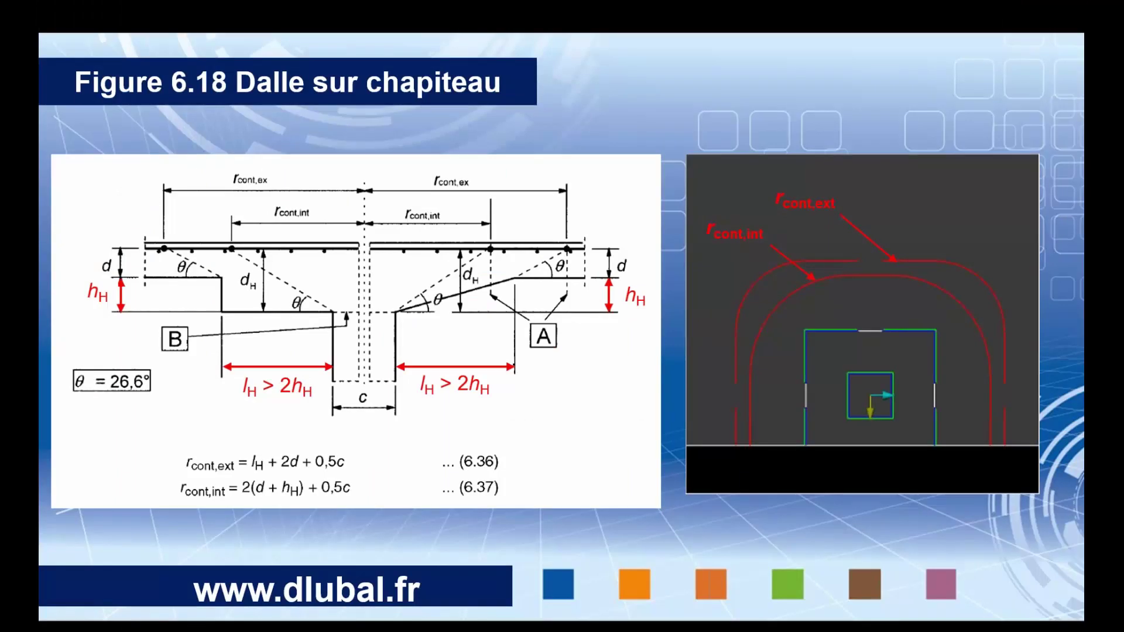
key("Right")
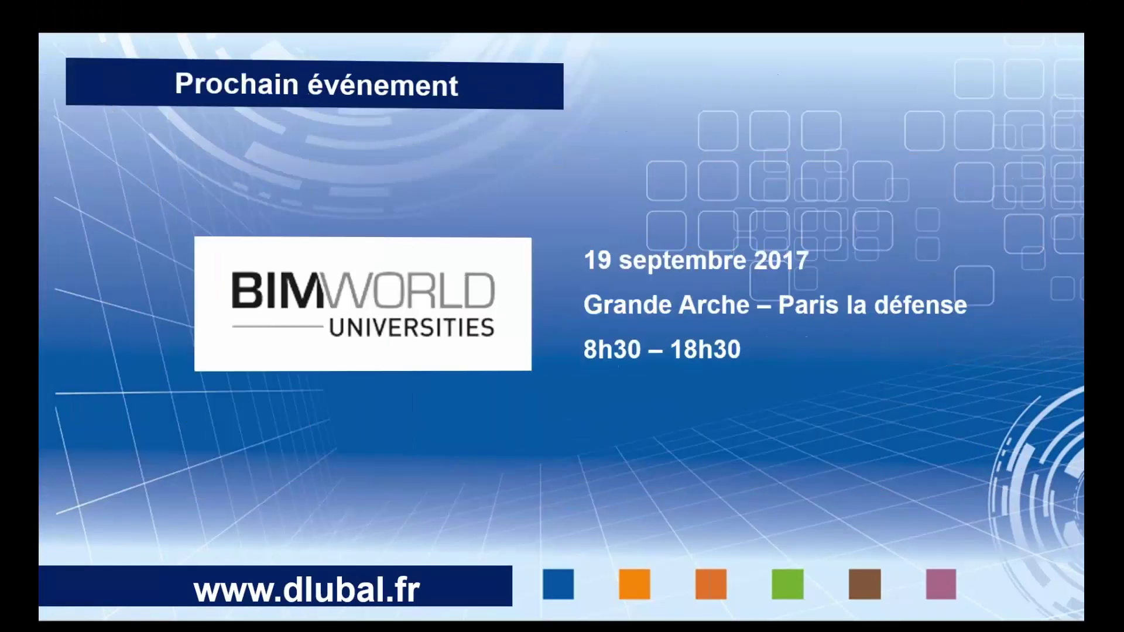